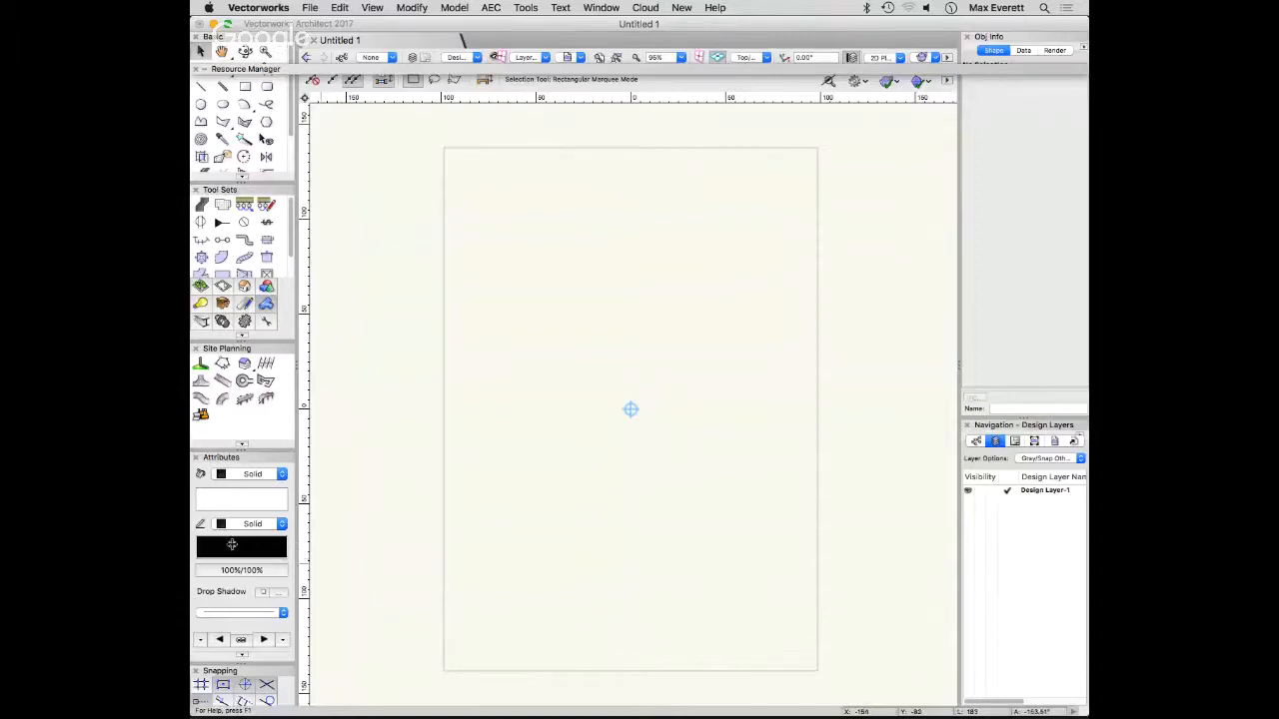
- Set the default pen and fill colours and the line thickness to follow the class attributes
{"action": "left_click", "coordinate": [232, 545]}
{"action": "left_click", "coordinate": [300, 364]}
{"action": "left_click", "coordinate": [238, 497]}
{"action": "left_click", "coordinate": [290, 360]}
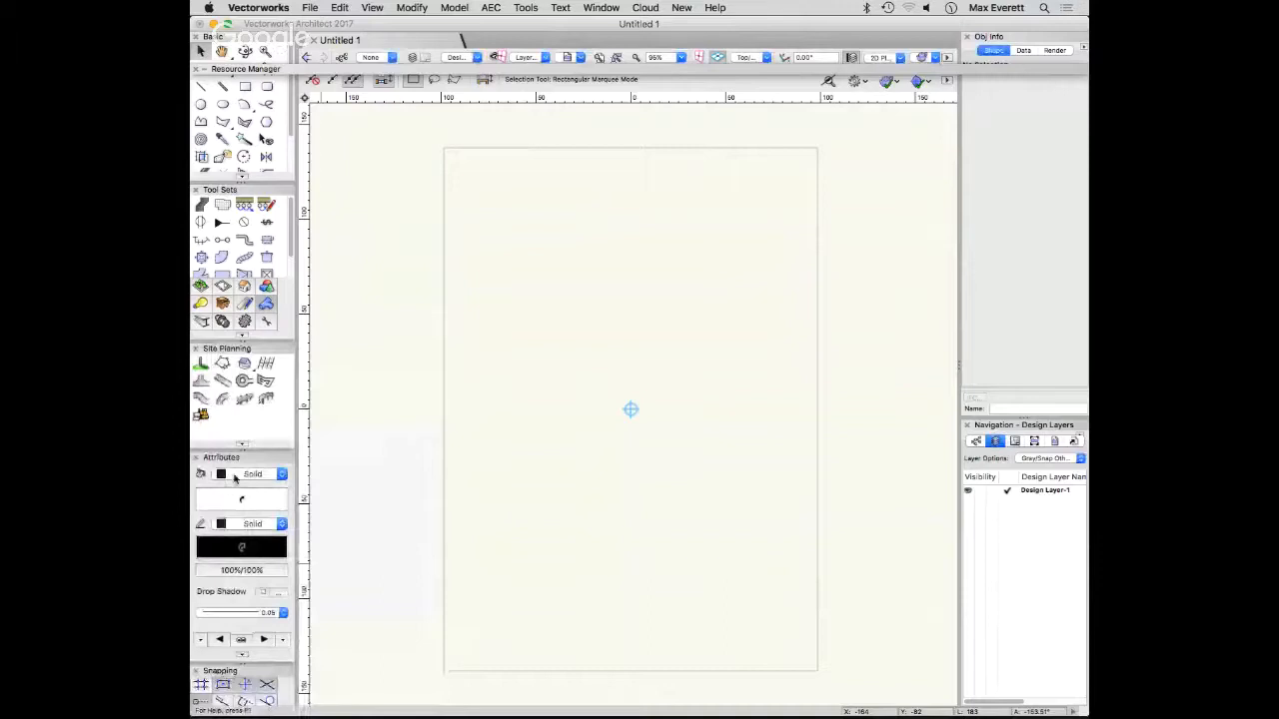
- Set the default fill and pen styles to Class Style and the line weight to Class Thickness
{"action": "left_click", "coordinate": [236, 476]}
{"action": "left_click", "coordinate": [248, 550]}
{"action": "left_click", "coordinate": [244, 525]}
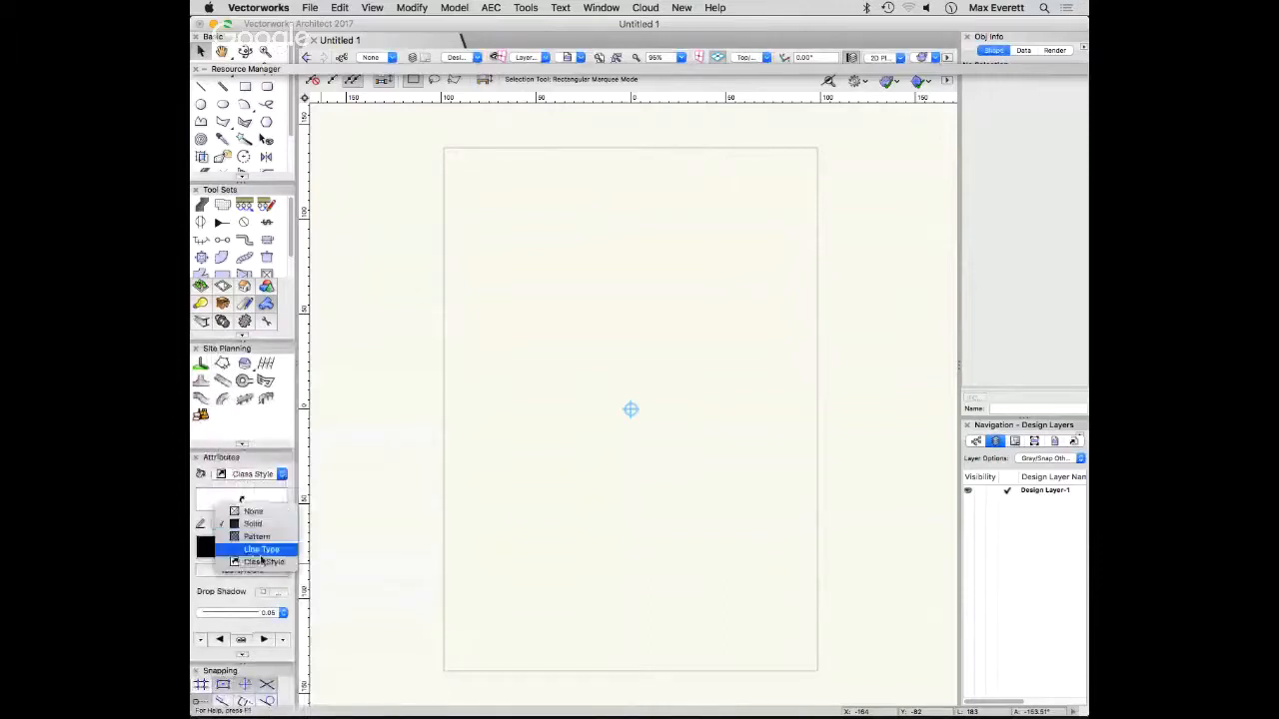
{"action": "left_click", "coordinate": [258, 562]}
{"action": "left_click", "coordinate": [258, 614]}
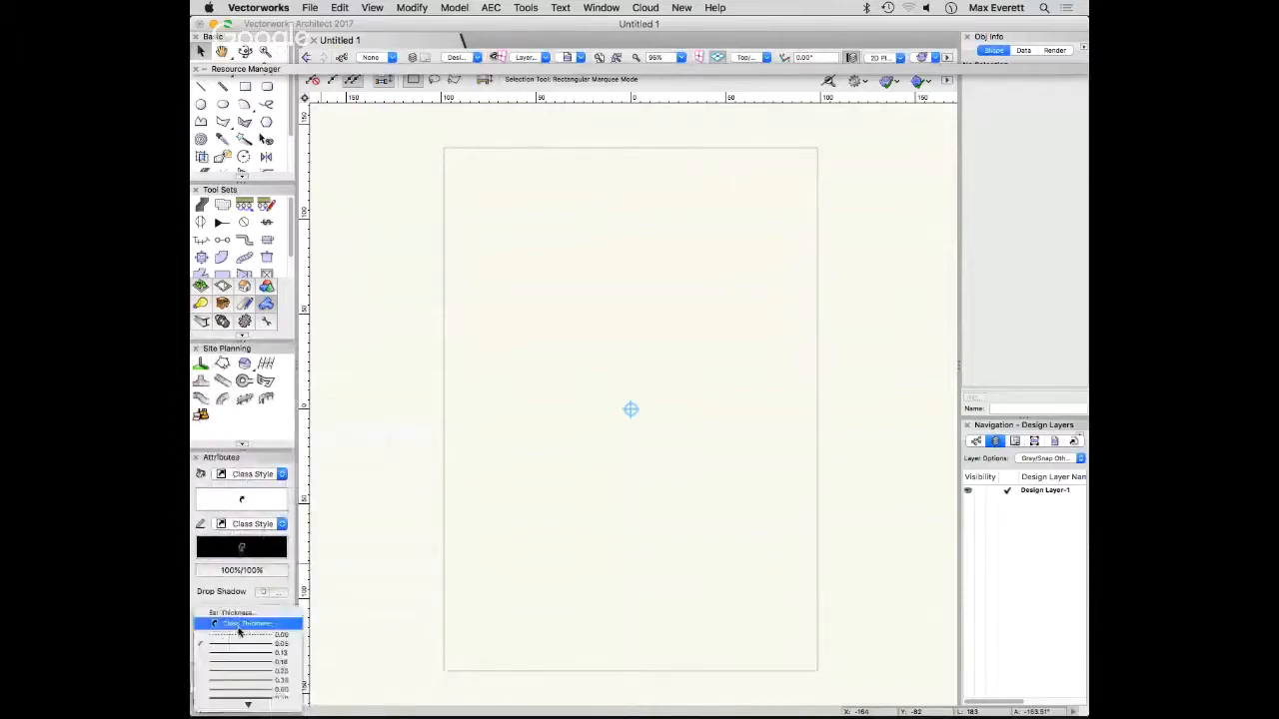
{"action": "left_click", "coordinate": [242, 625]}
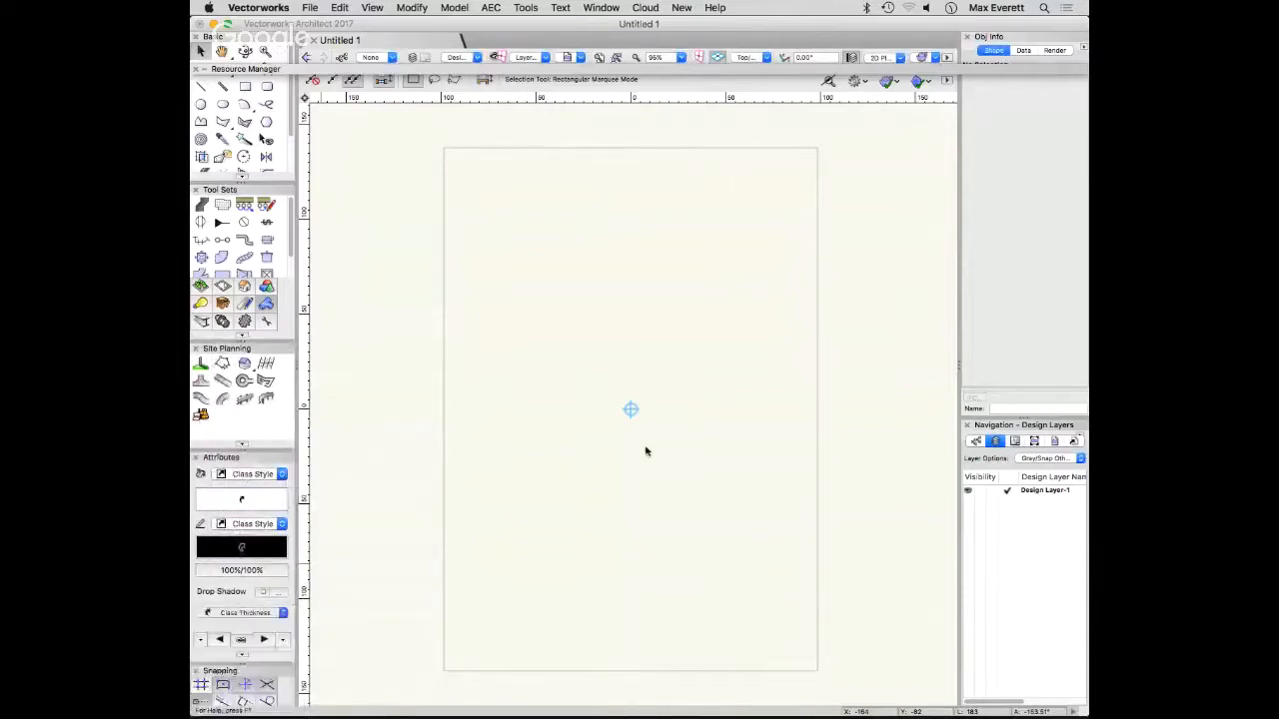
- Browse for a file to open on NMAServer, down through NMA & NORMA Management, BIM and Tutorials to the folder 170620 - Ceiling Grid & RWP
{"action": "left_click", "coordinate": [308, 8]}
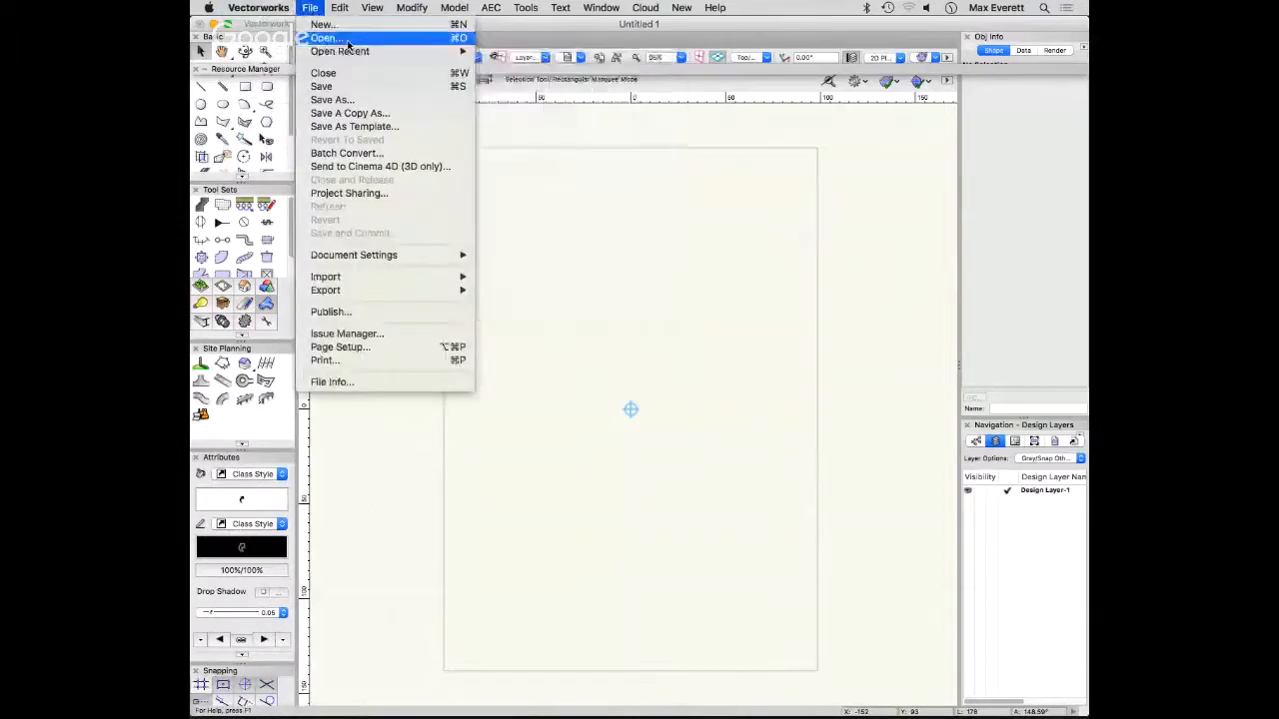
{"action": "left_click", "coordinate": [344, 39]}
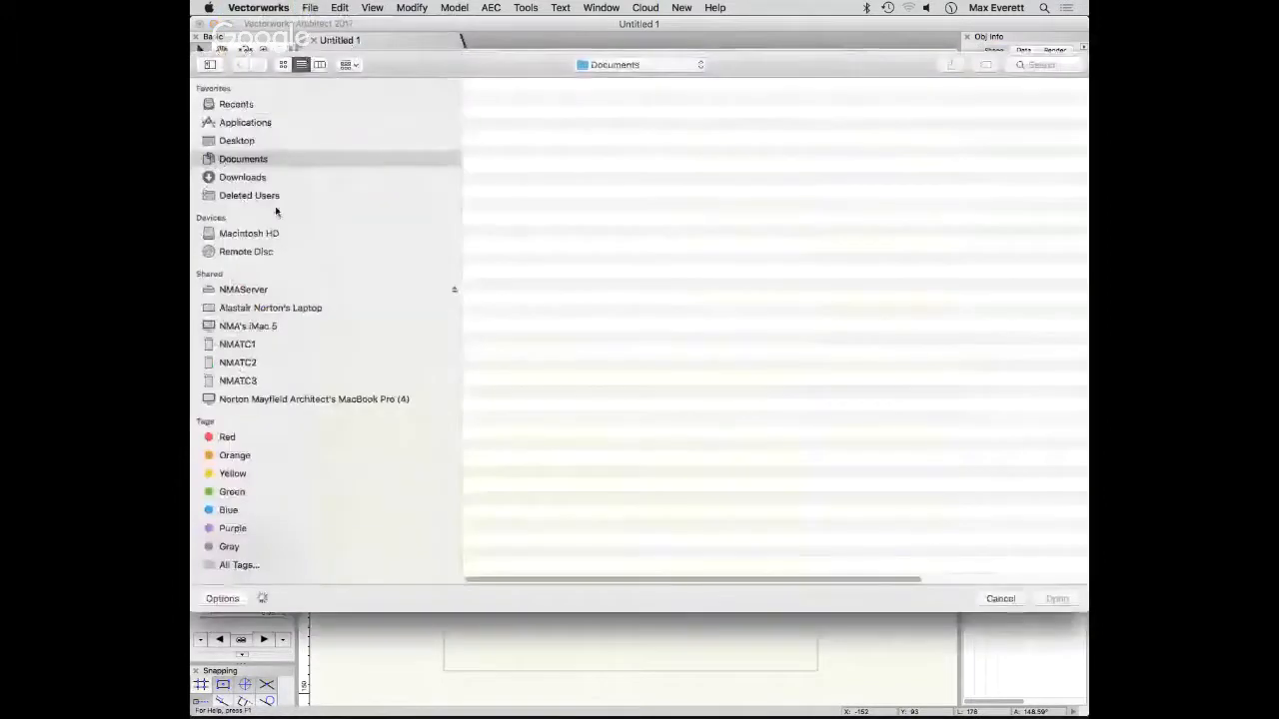
{"action": "left_click", "coordinate": [245, 289]}
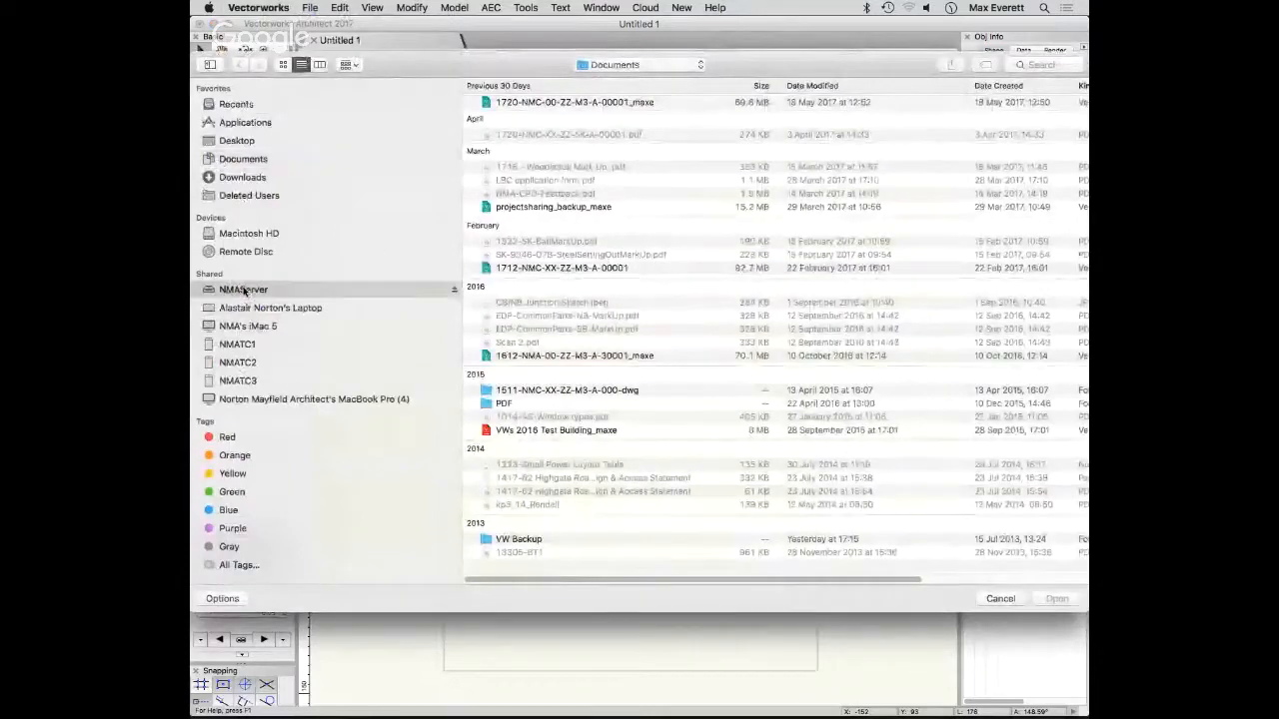
{"action": "double_click", "coordinate": [535, 133]}
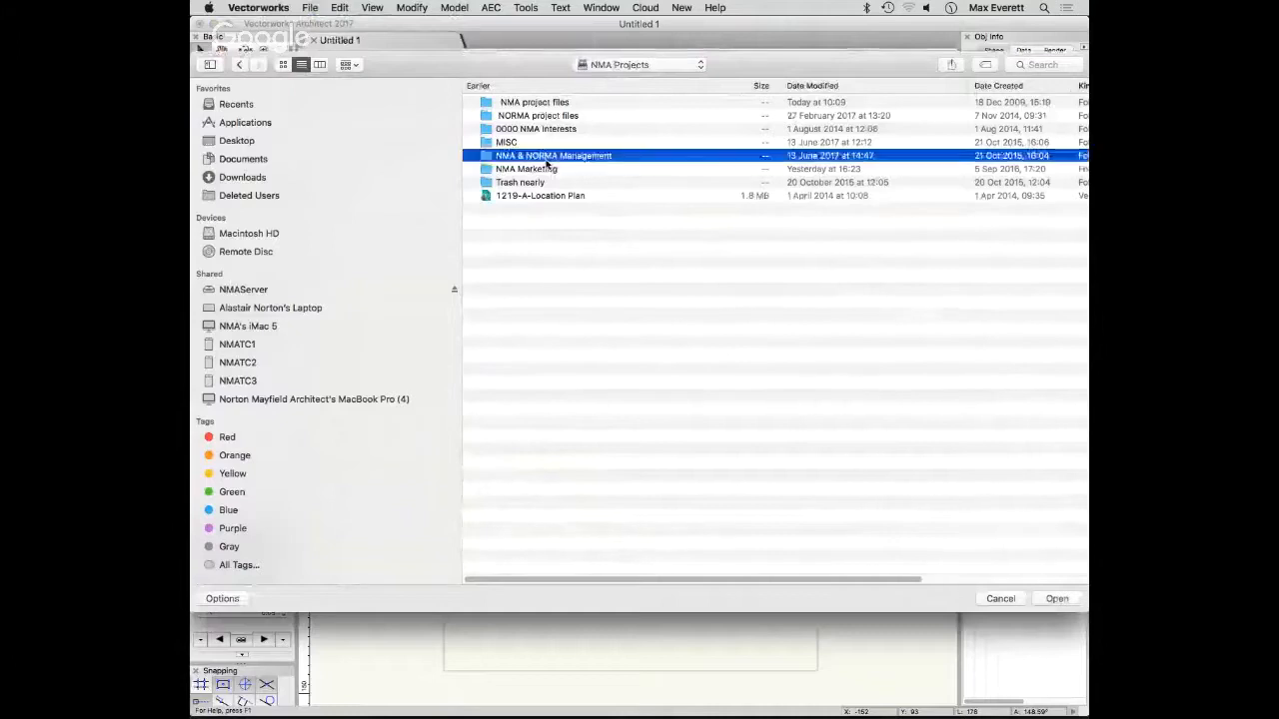
{"action": "double_click", "coordinate": [544, 156]}
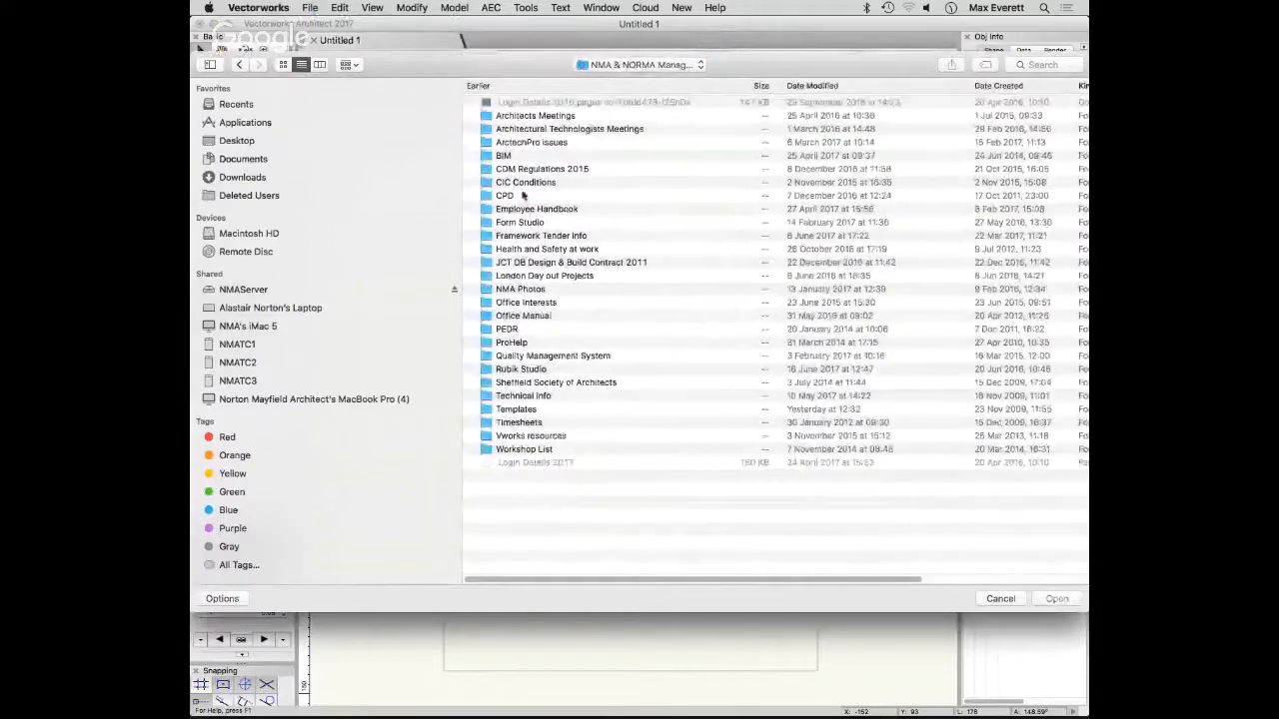
{"action": "double_click", "coordinate": [509, 156]}
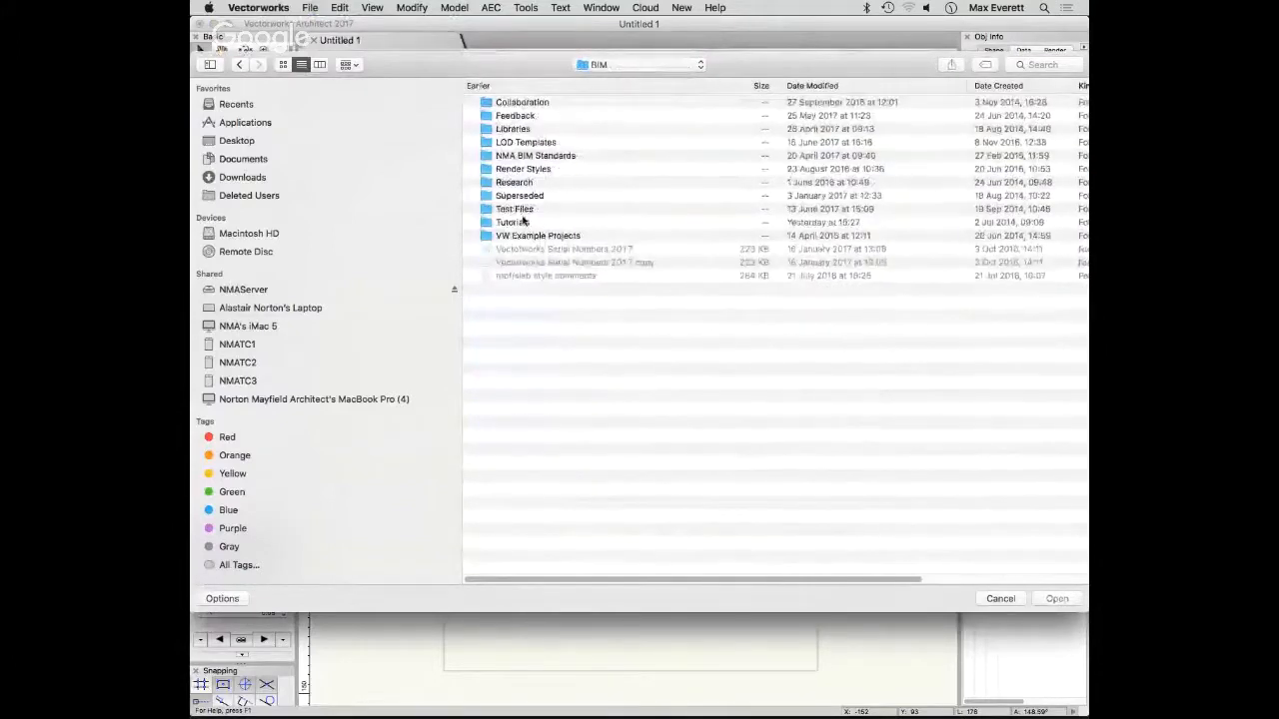
{"action": "double_click", "coordinate": [520, 222]}
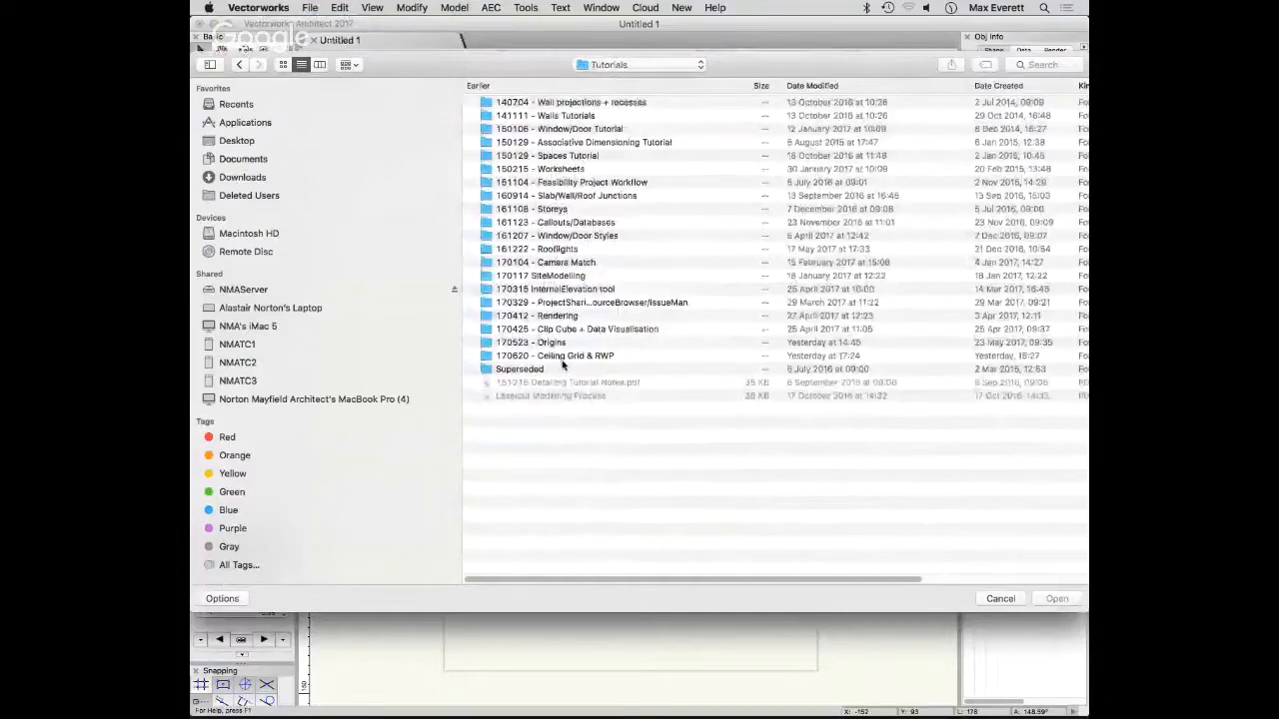
{"action": "double_click", "coordinate": [565, 357]}
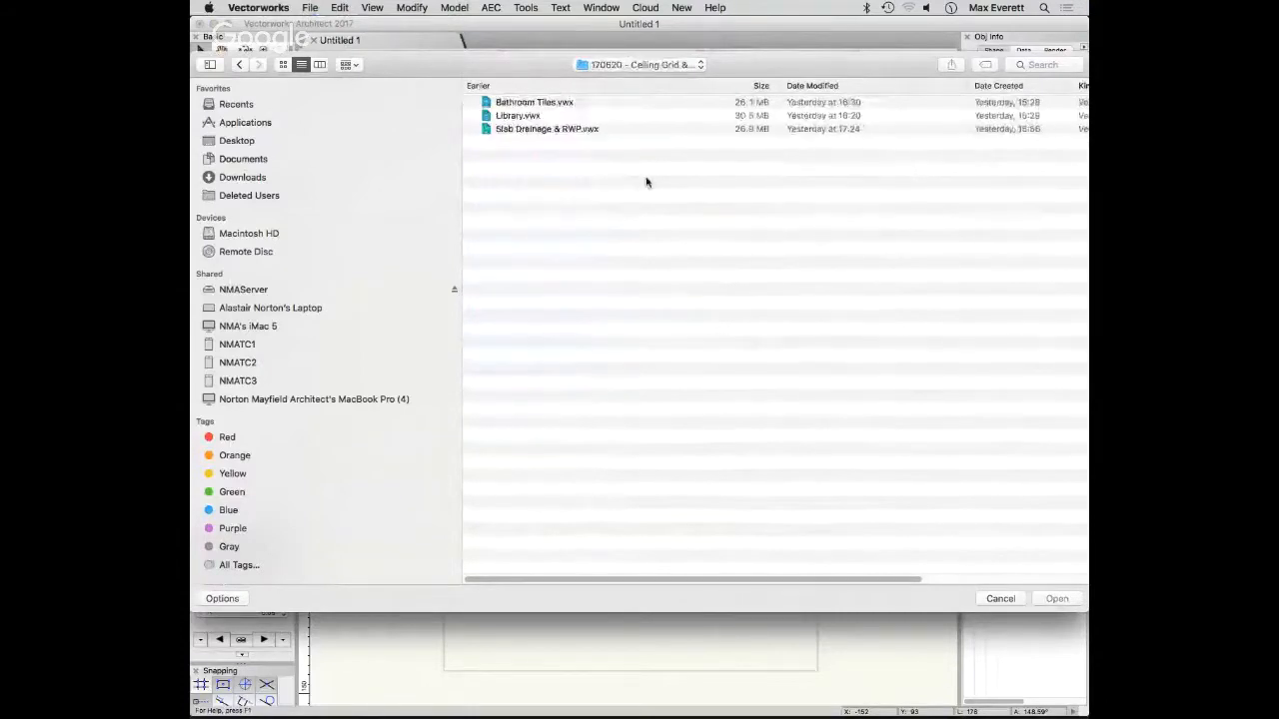
- Open the file Bathroom Tiles.vwx from the folder 170620 - Ceiling Grid & RWP
{"action": "left_click", "coordinate": [239, 64]}
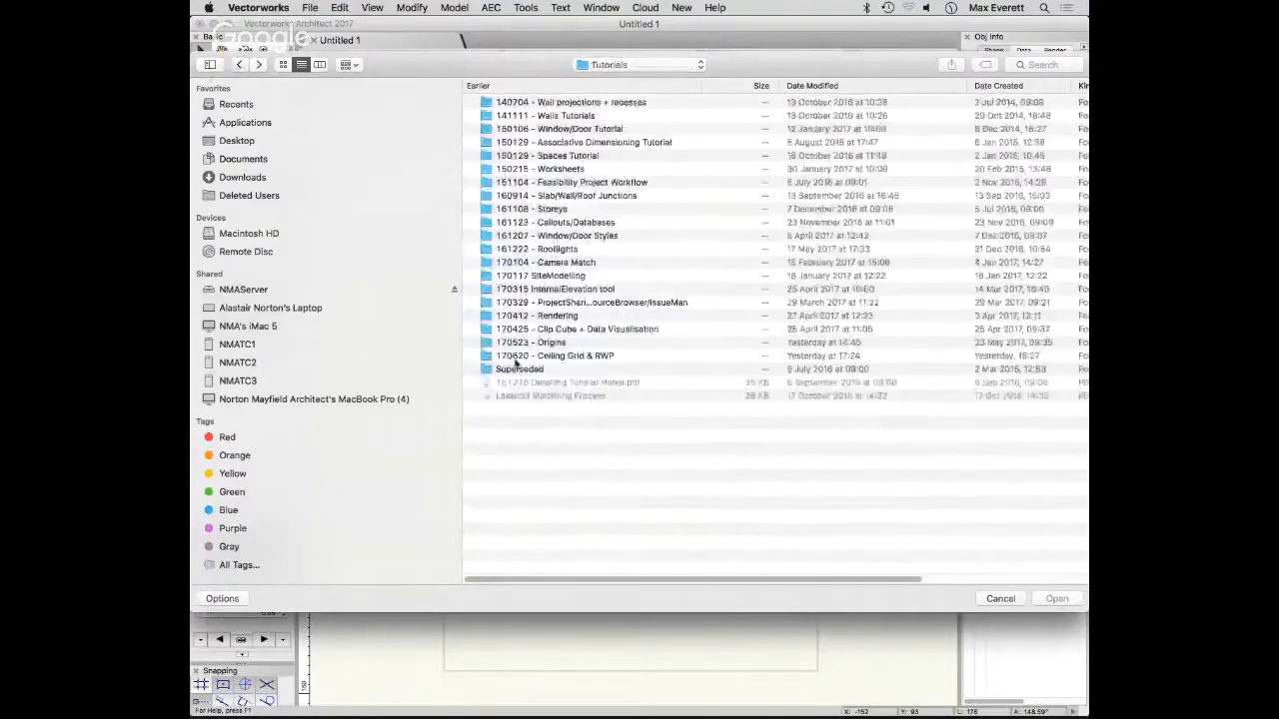
{"action": "double_click", "coordinate": [546, 362]}
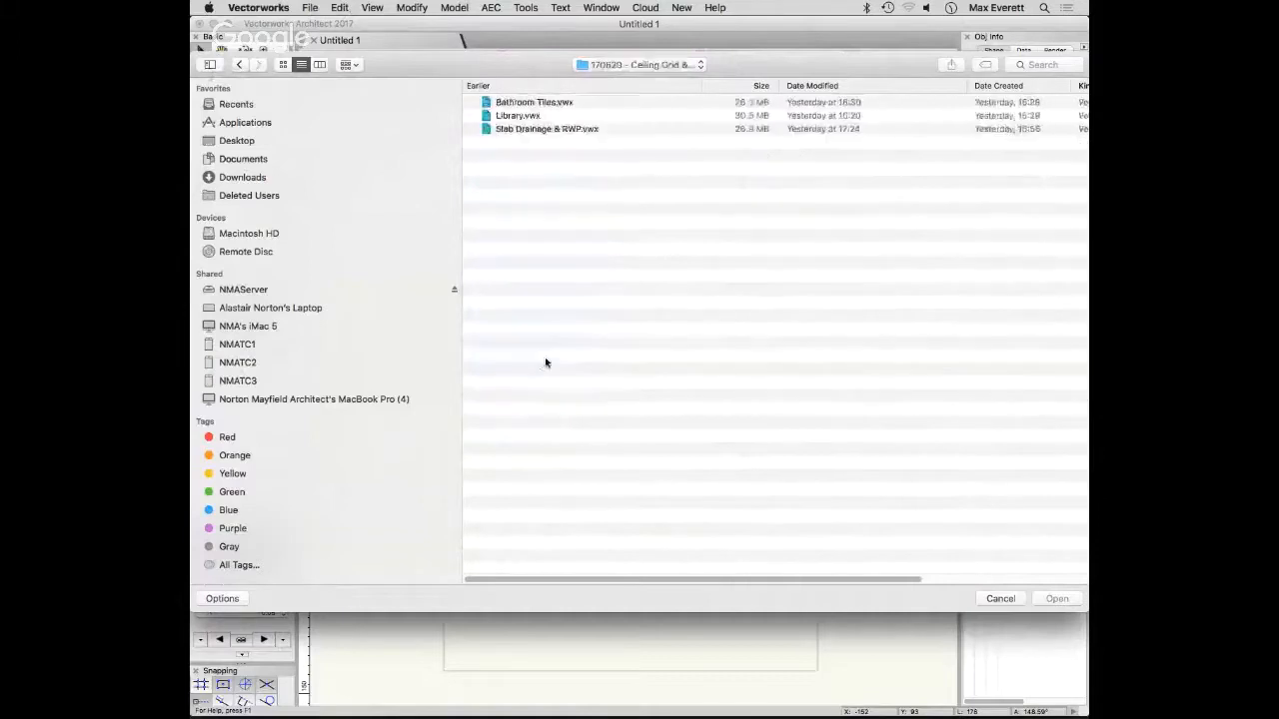
{"action": "left_click", "coordinate": [530, 102]}
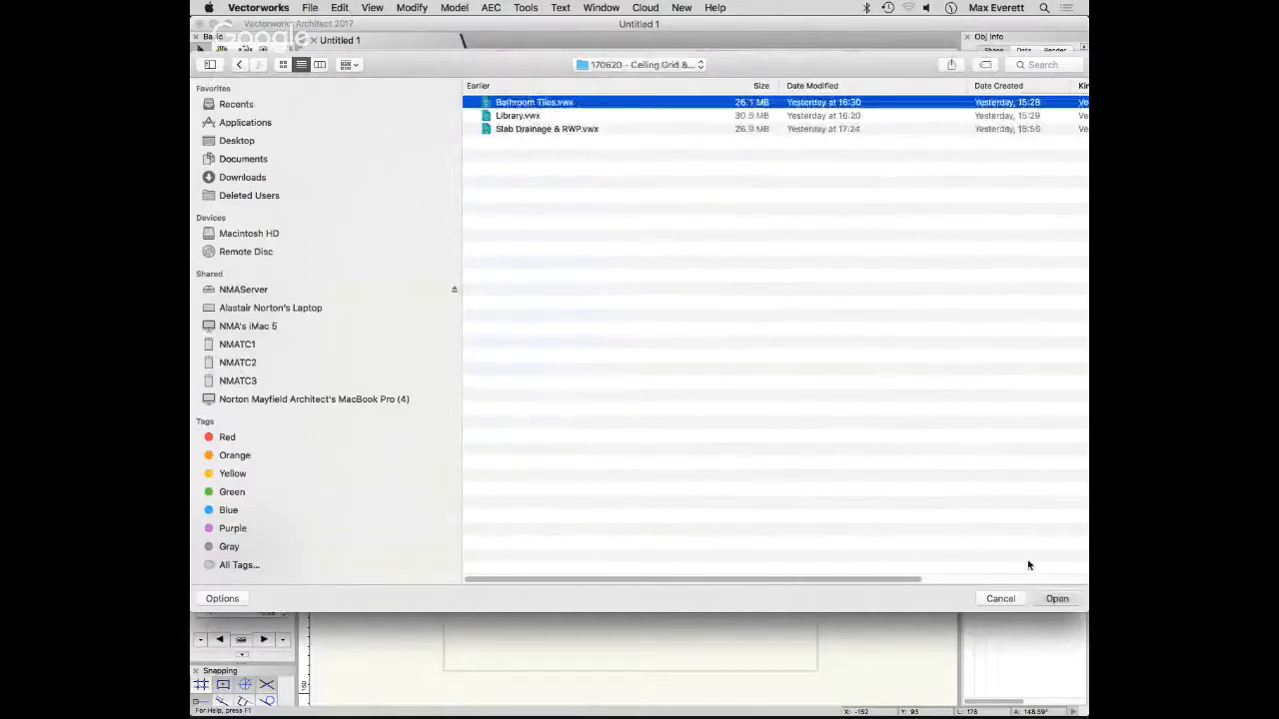
{"action": "left_click", "coordinate": [996, 596]}
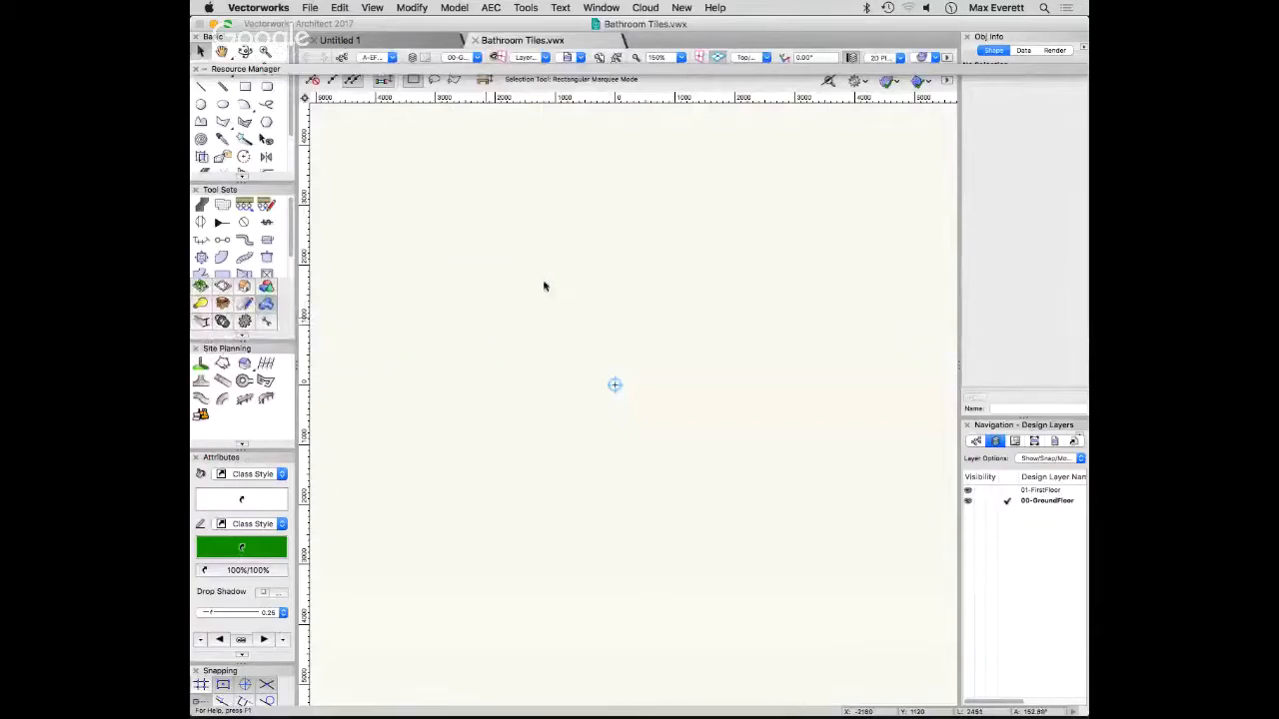
- List the Symbols/Plug-In Objects of Bathroom Tiles.vwx in the Resource Manager and open the M3 Symbols folder
{"action": "scroll", "coordinate": [629, 389], "scroll_direction": "up", "scroll_amount": 4}
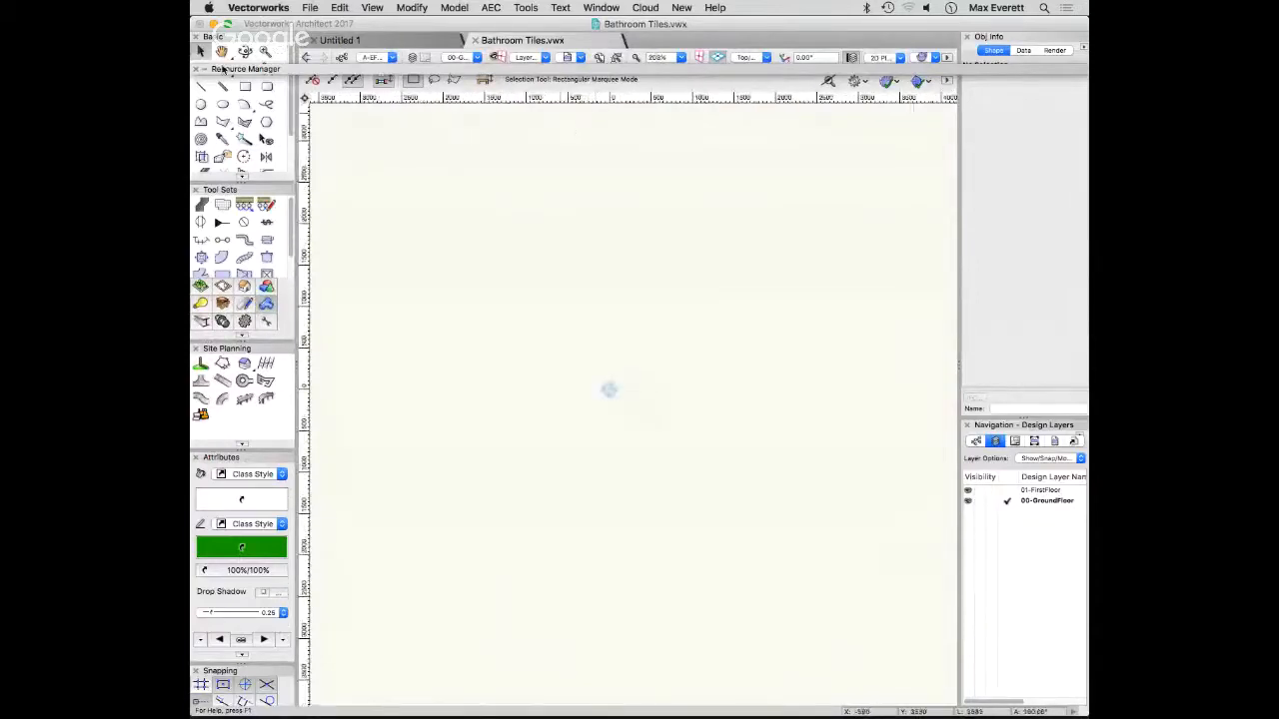
{"action": "left_click", "coordinate": [205, 70]}
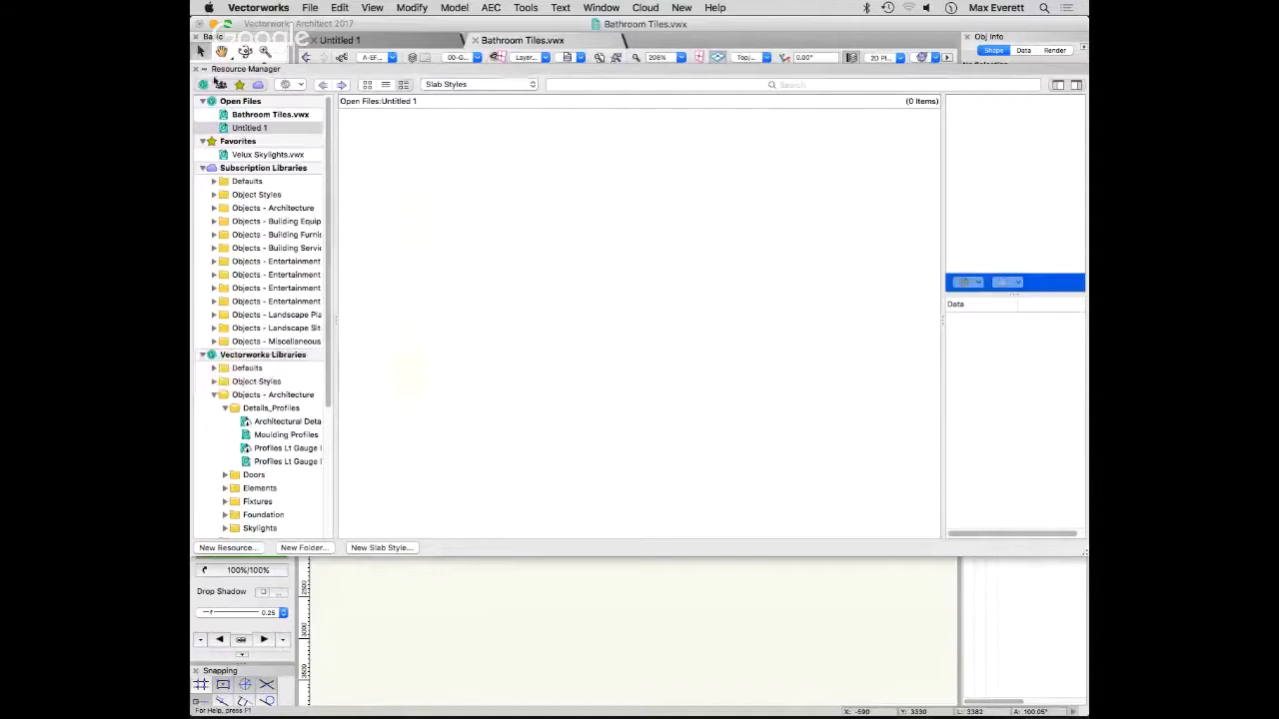
{"action": "left_click", "coordinate": [265, 115]}
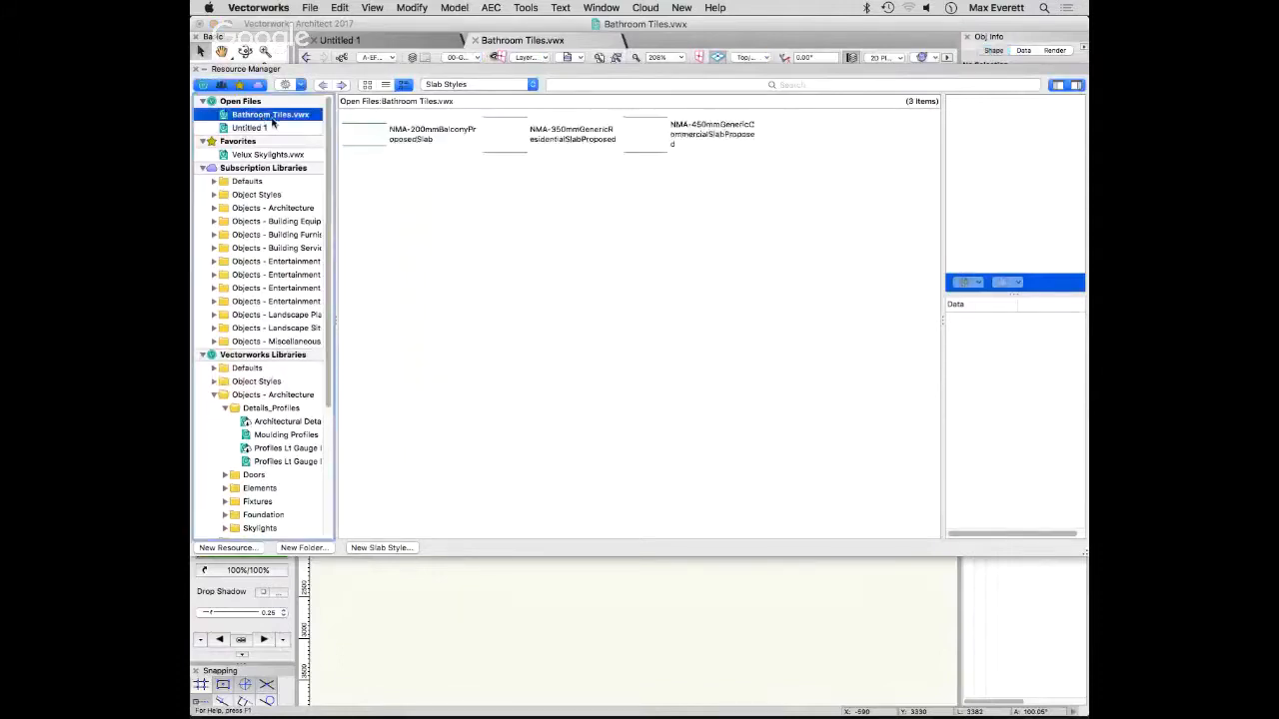
{"action": "left_click", "coordinate": [461, 85]}
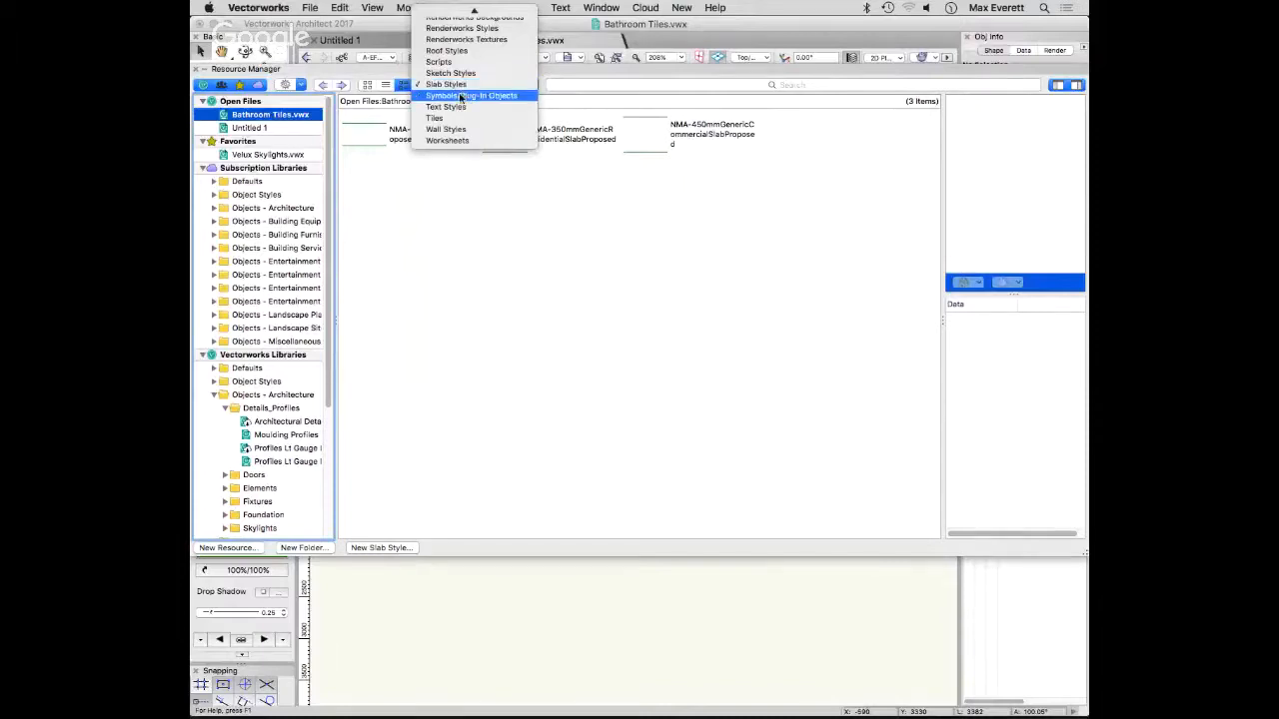
{"action": "left_click", "coordinate": [460, 96]}
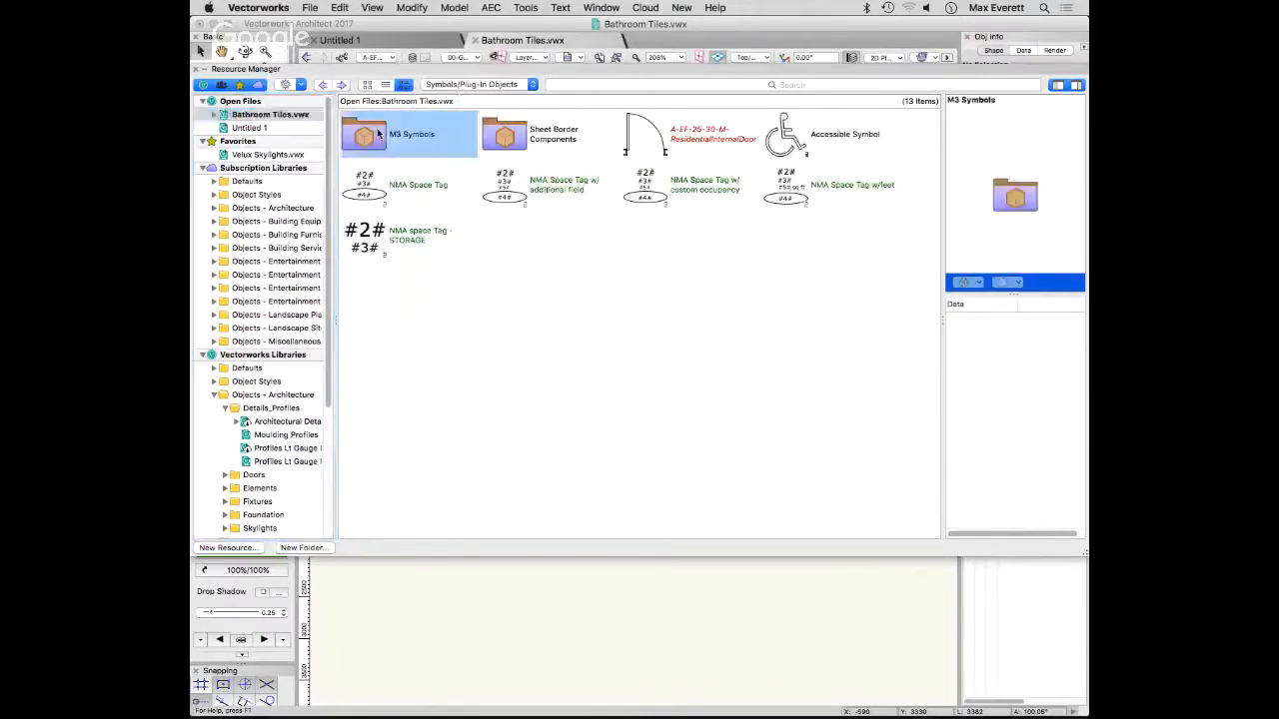
{"action": "double_click", "coordinate": [381, 141]}
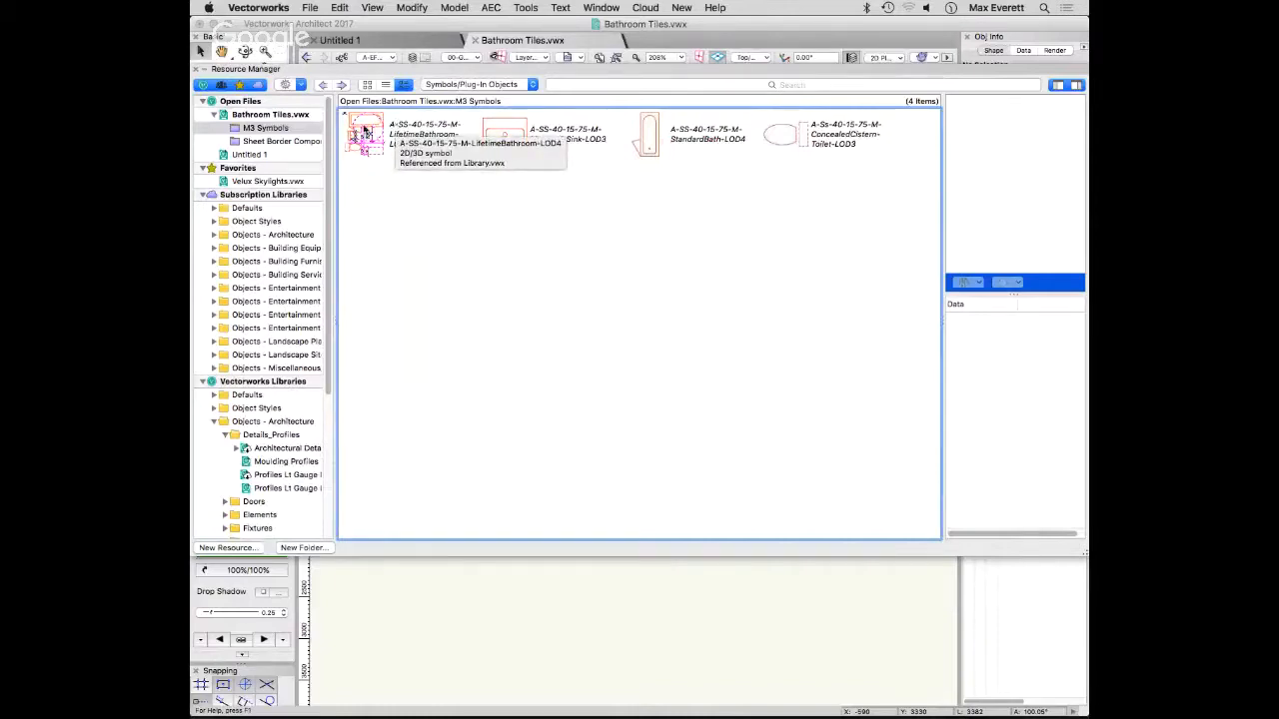
- Place the A-SS-40-15-75-M-LifetimeBathroom-LOD4 symbol in the drawing and move its upper-left corner onto the origin
{"action": "left_click", "coordinate": [366, 131]}
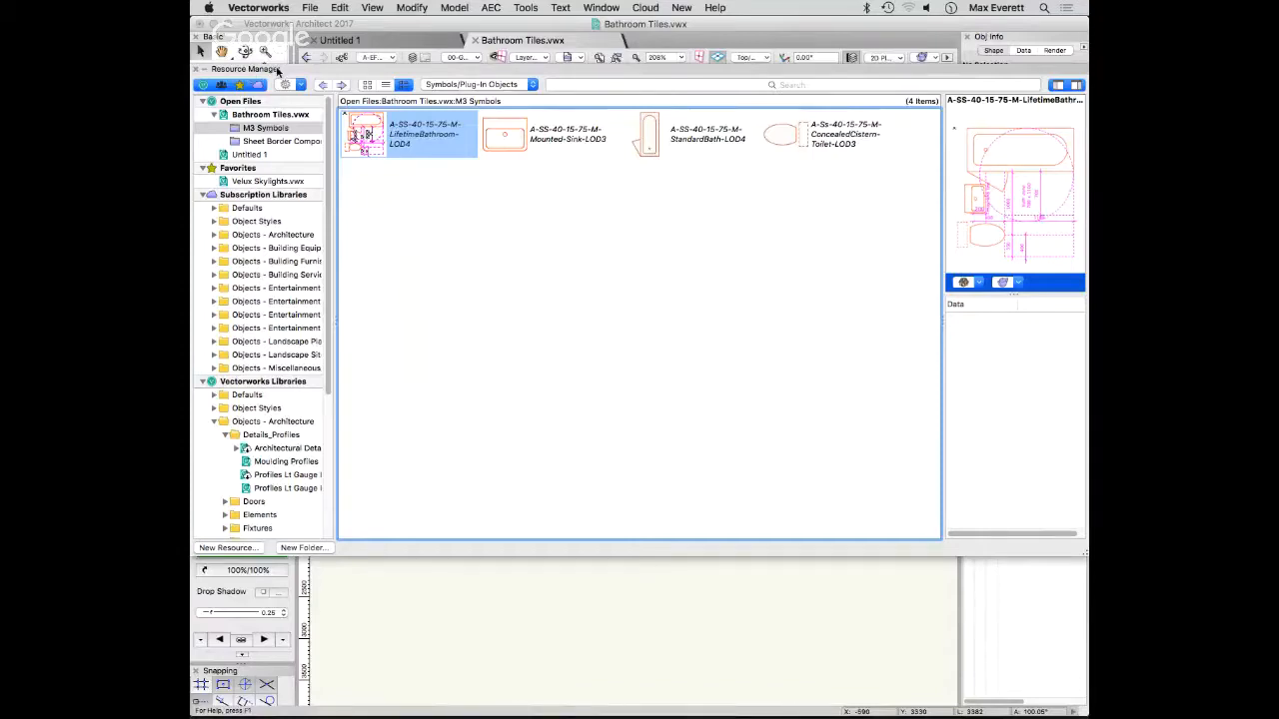
{"action": "left_click_drag", "start_coordinate": [278, 71], "coordinate": [704, 24]}
{"action": "mouse_move", "coordinate": [800, 88]}
{"action": "left_mouse_down"}
{"action": "mouse_move", "coordinate": [464, 474]}
{"action": "mouse_move", "coordinate": [522, 459]}
{"action": "left_mouse_up"}
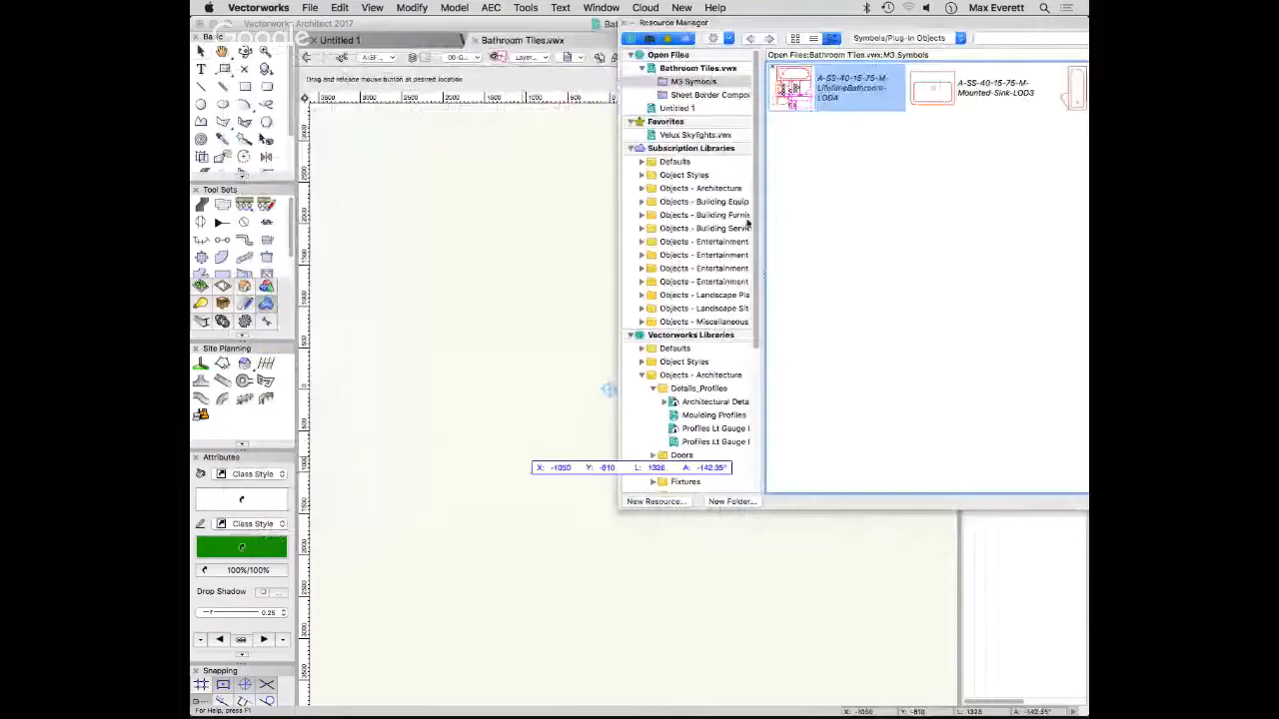
{"action": "left_click", "coordinate": [631, 23]}
{"action": "left_click_drag", "start_coordinate": [439, 369], "coordinate": [608, 388]}
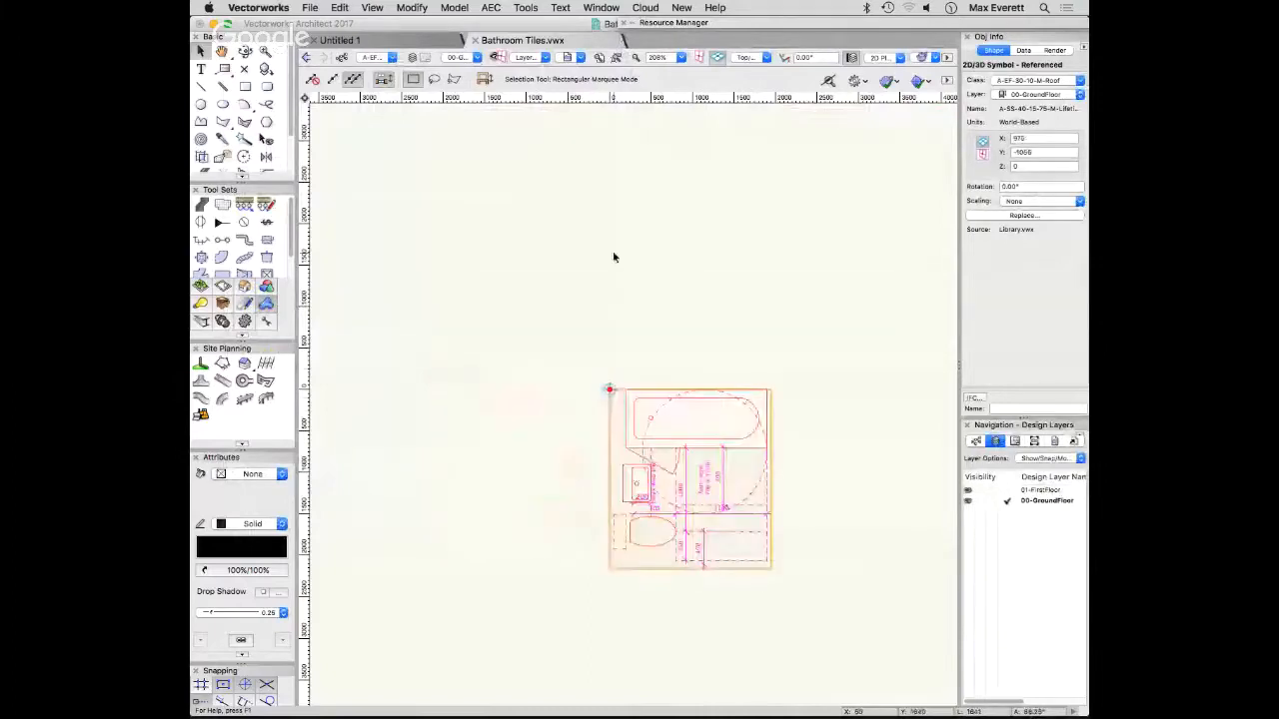
{"action": "left_click", "coordinate": [731, 355]}
- Assign the placed bathroom symbol to the class A-Ss-40-15-75-M-SanitaryApplianceSystem
{"action": "middle_click_drag", "start_coordinate": [770, 322], "coordinate": [609, 244]}
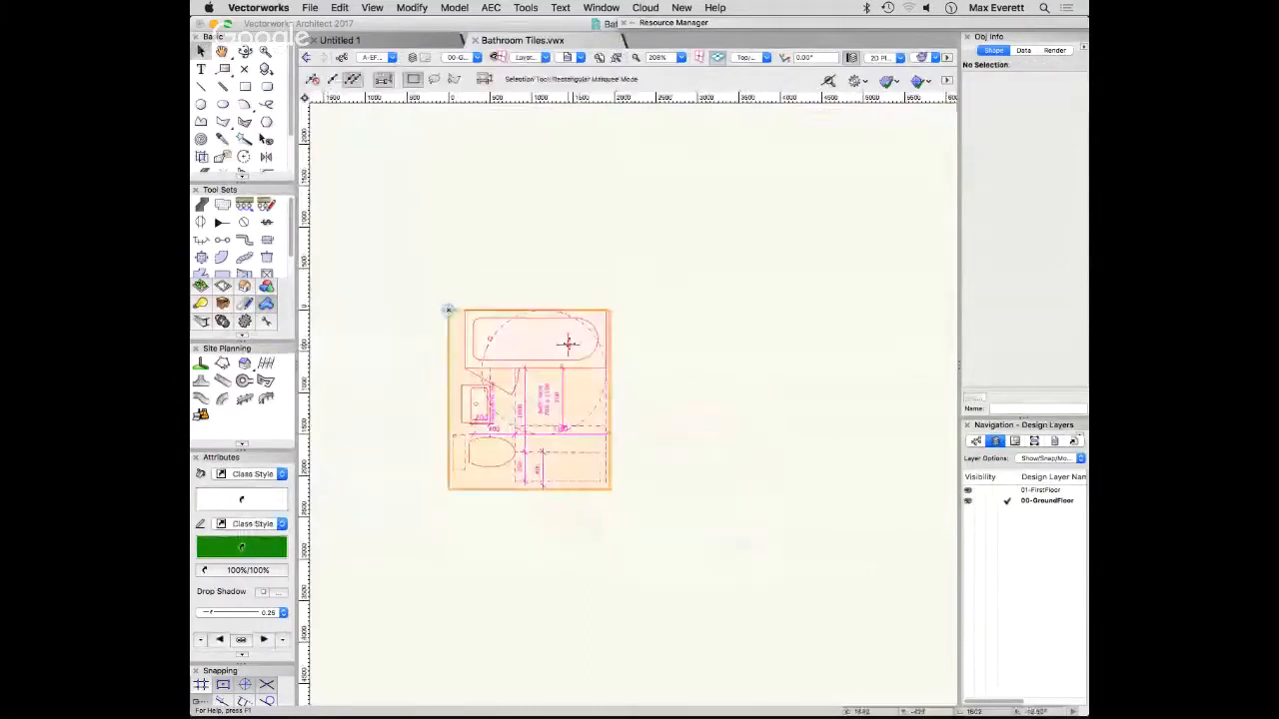
{"action": "left_click", "coordinate": [568, 345]}
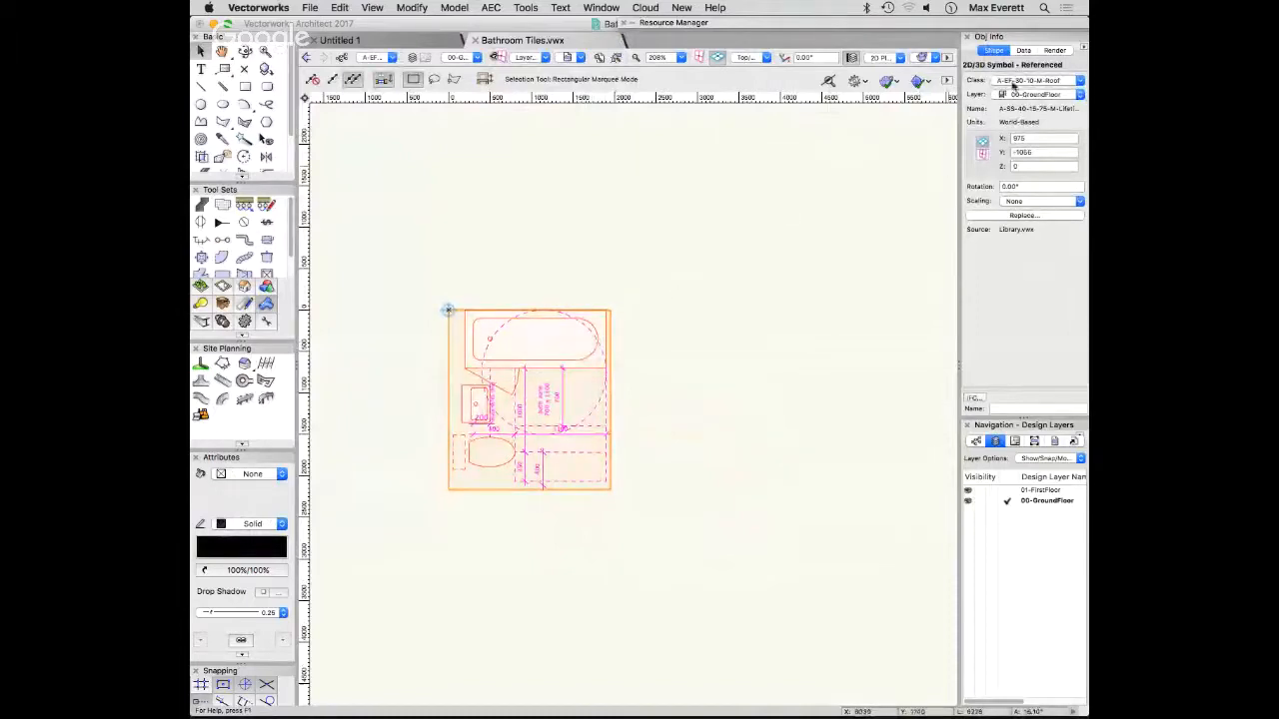
{"action": "left_click", "coordinate": [1014, 83]}
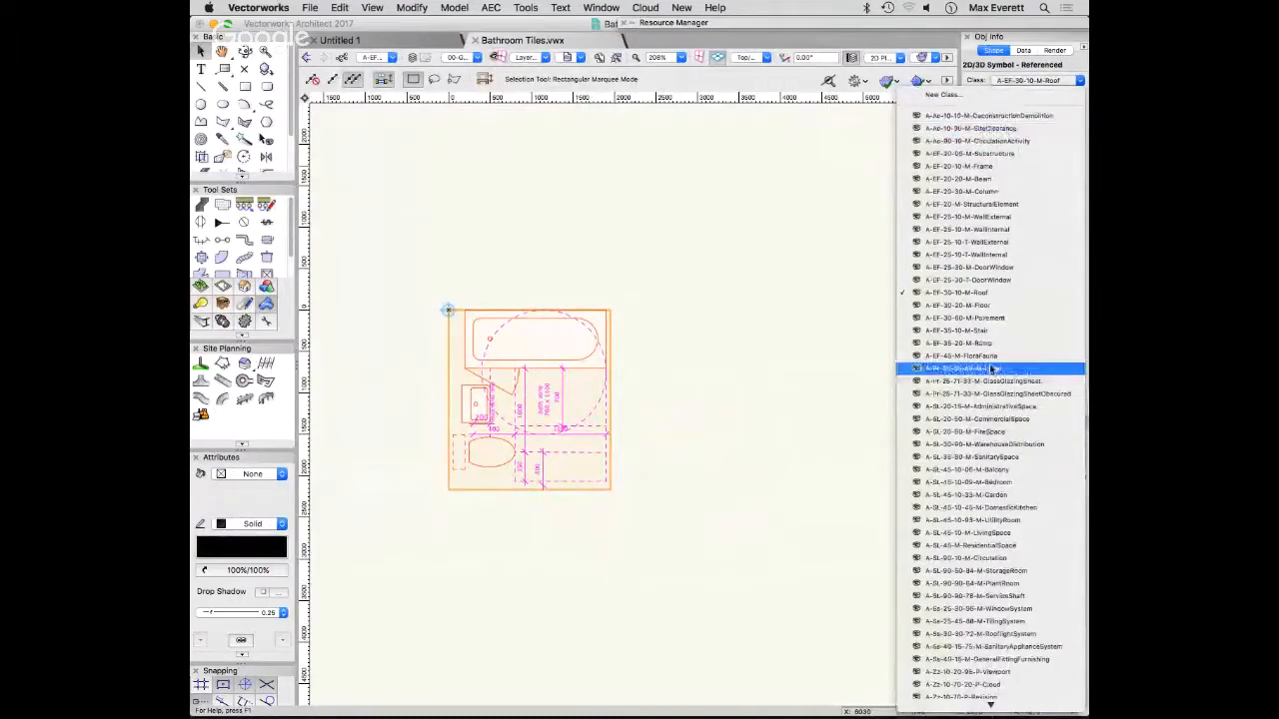
{"action": "left_click", "coordinate": [984, 648]}
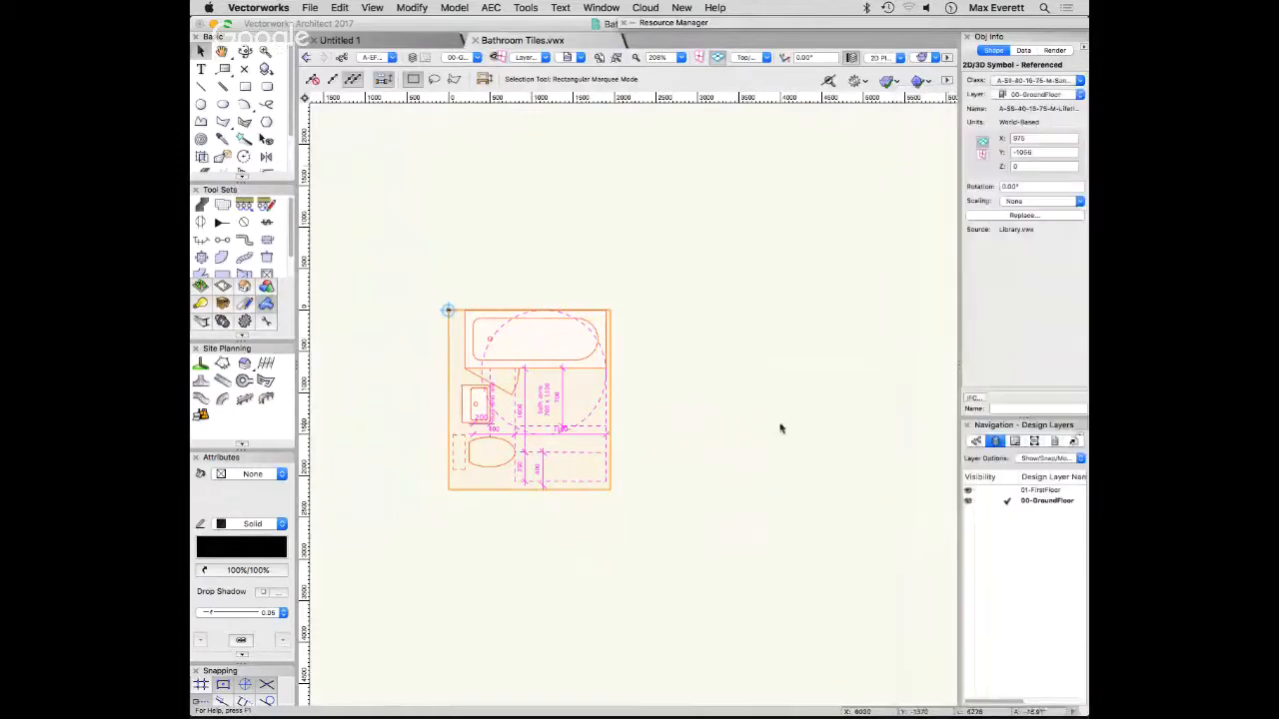
{"action": "left_click", "coordinate": [730, 249]}
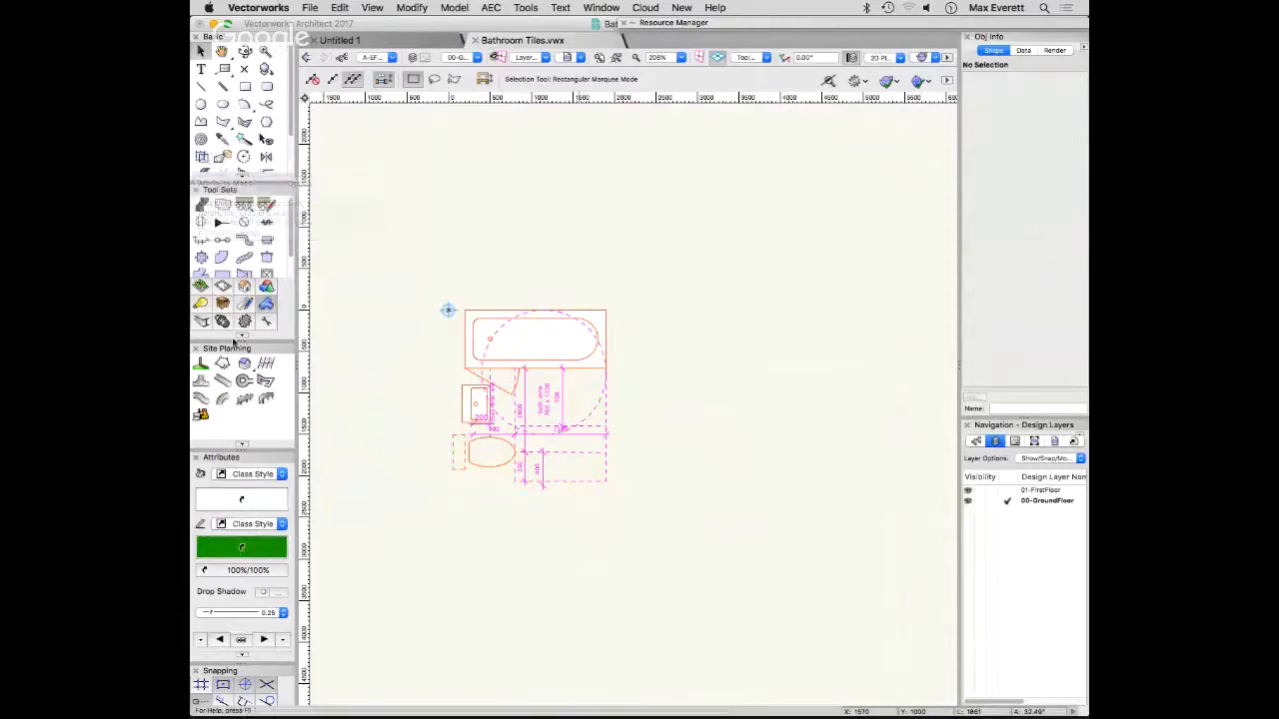
- Draw four connected walls in the 150mm Generic Wall style around the bathroom symbol, starting at the origin with the right control line
{"action": "left_click", "coordinate": [243, 288]}
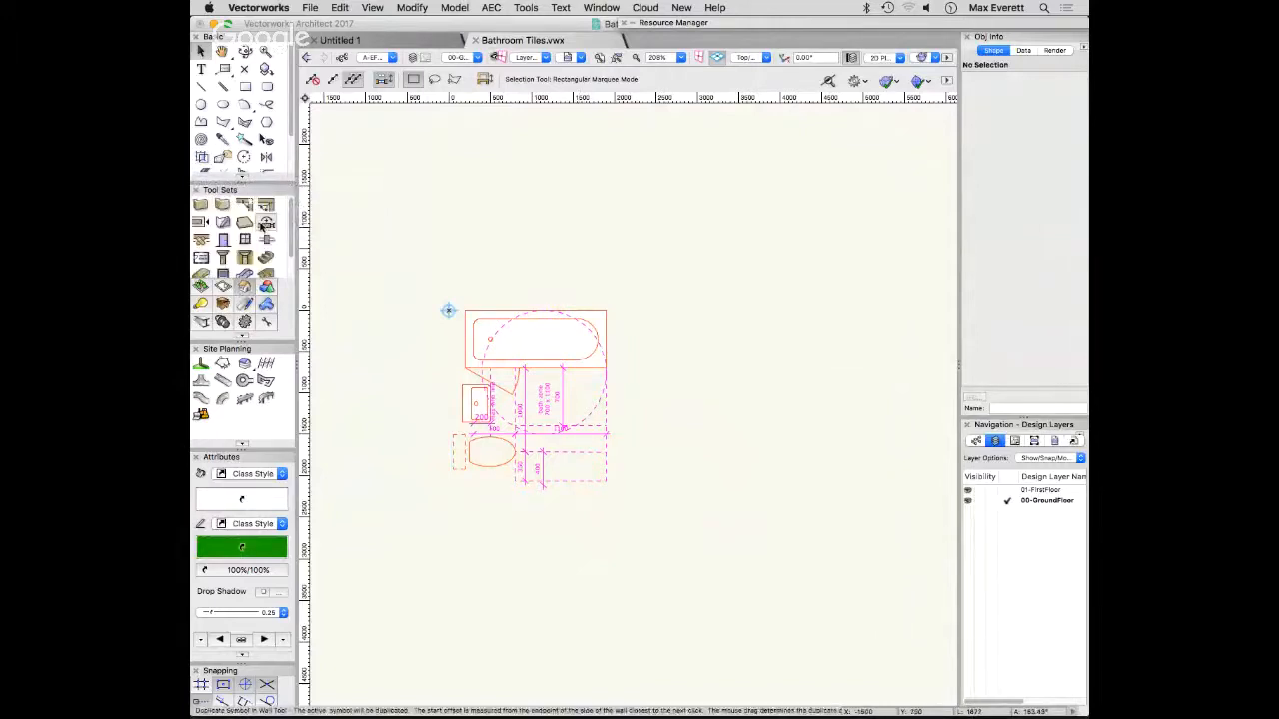
{"action": "left_click", "coordinate": [201, 205]}
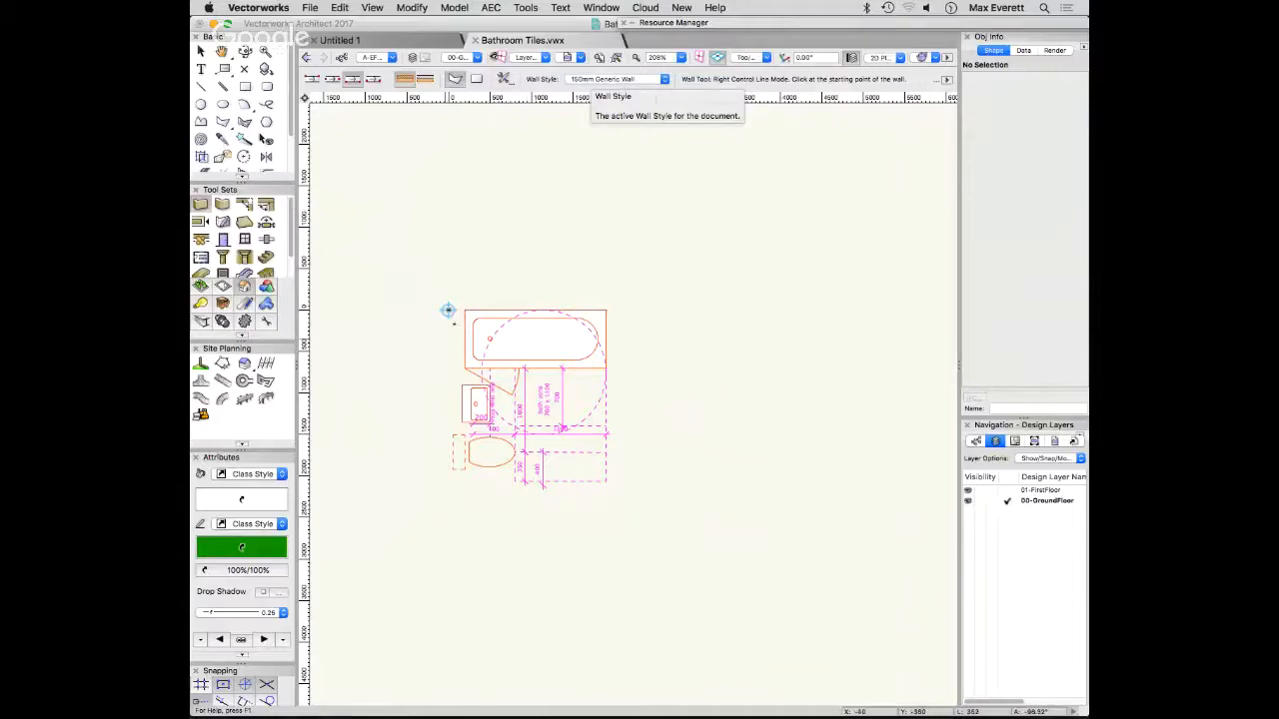
{"action": "left_click", "coordinate": [447, 310]}
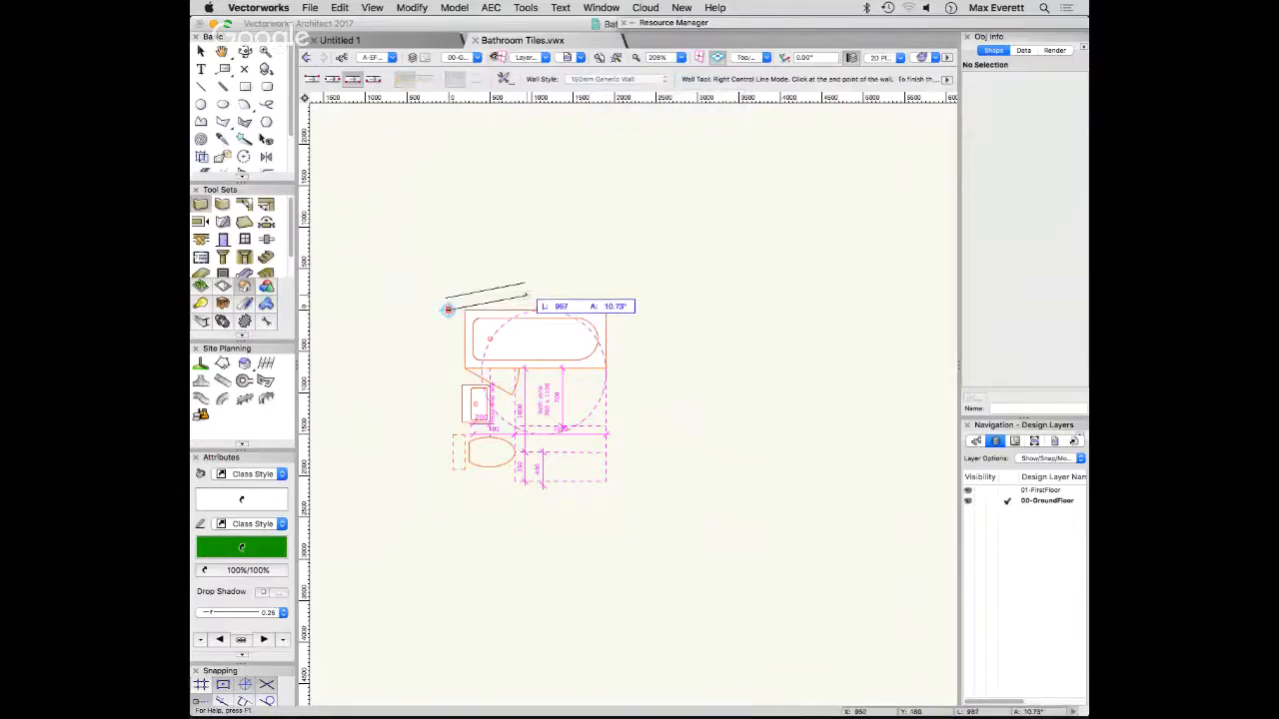
{"action": "left_click", "coordinate": [607, 308]}
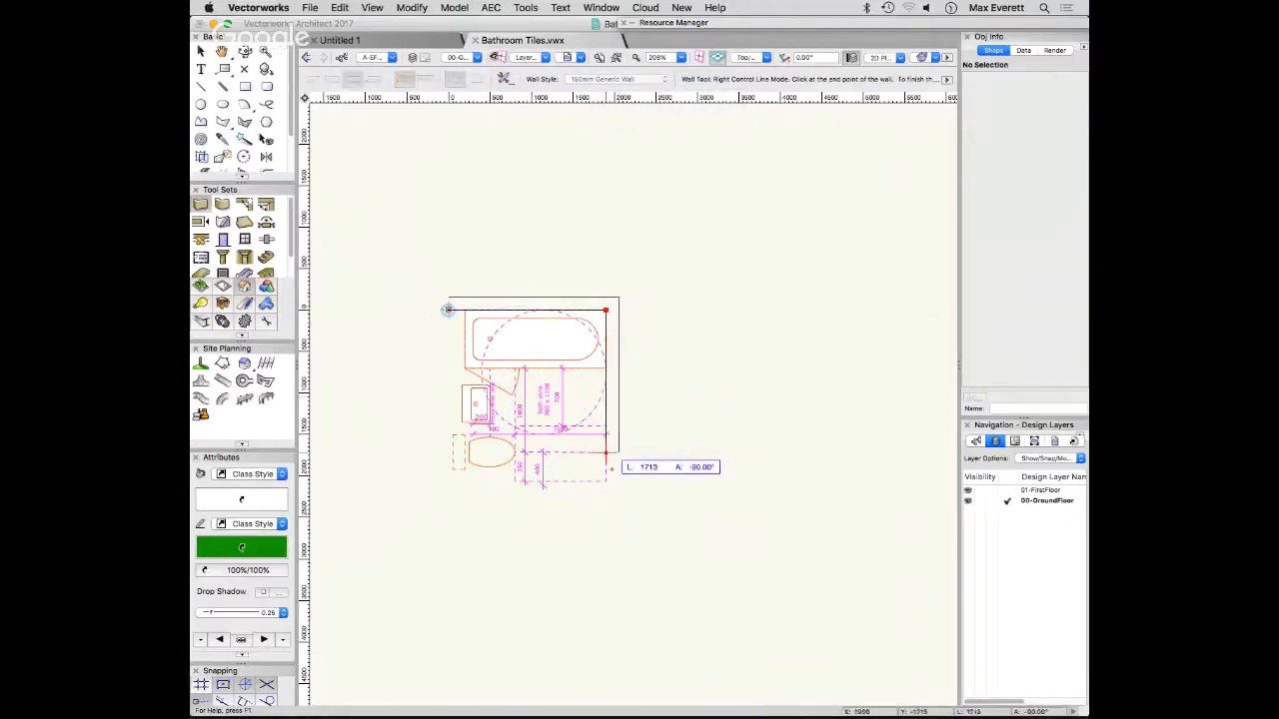
{"action": "left_click", "coordinate": [607, 482]}
{"action": "left_click", "coordinate": [448, 483]}
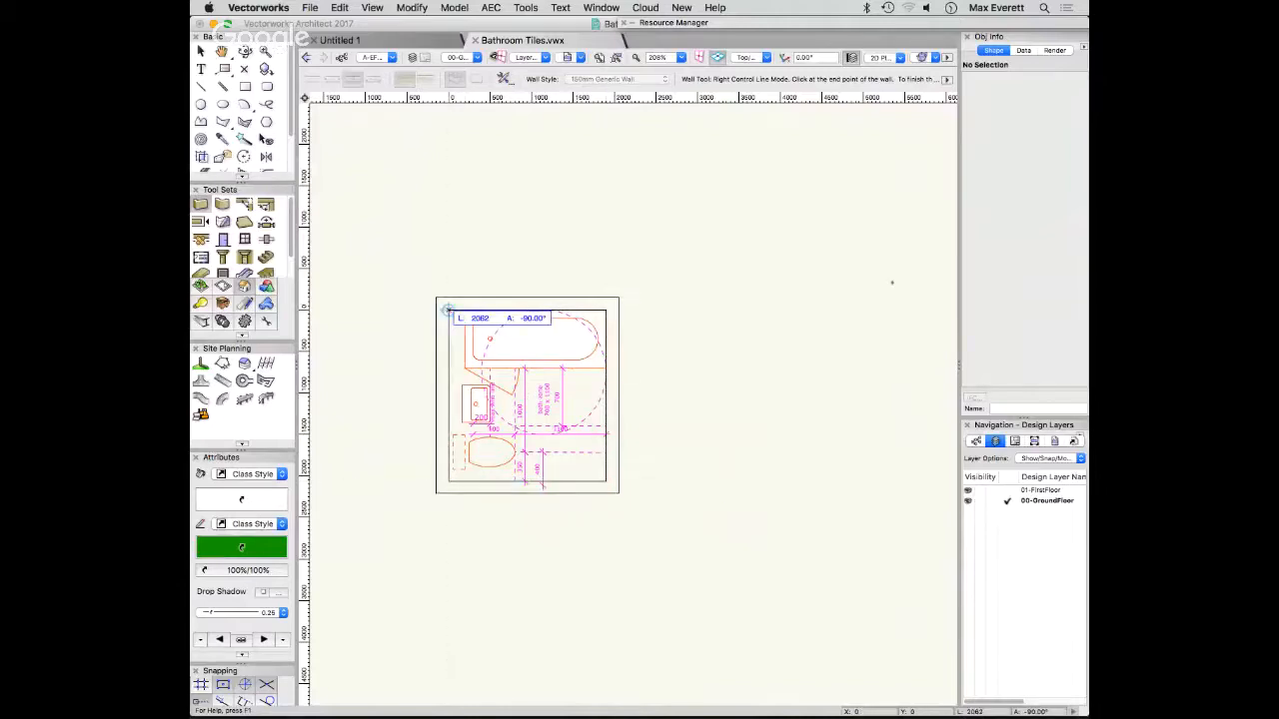
- Close the wall outline around the bathroom at the origin and finish wall drawing
{"action": "left_click", "coordinate": [448, 309]}
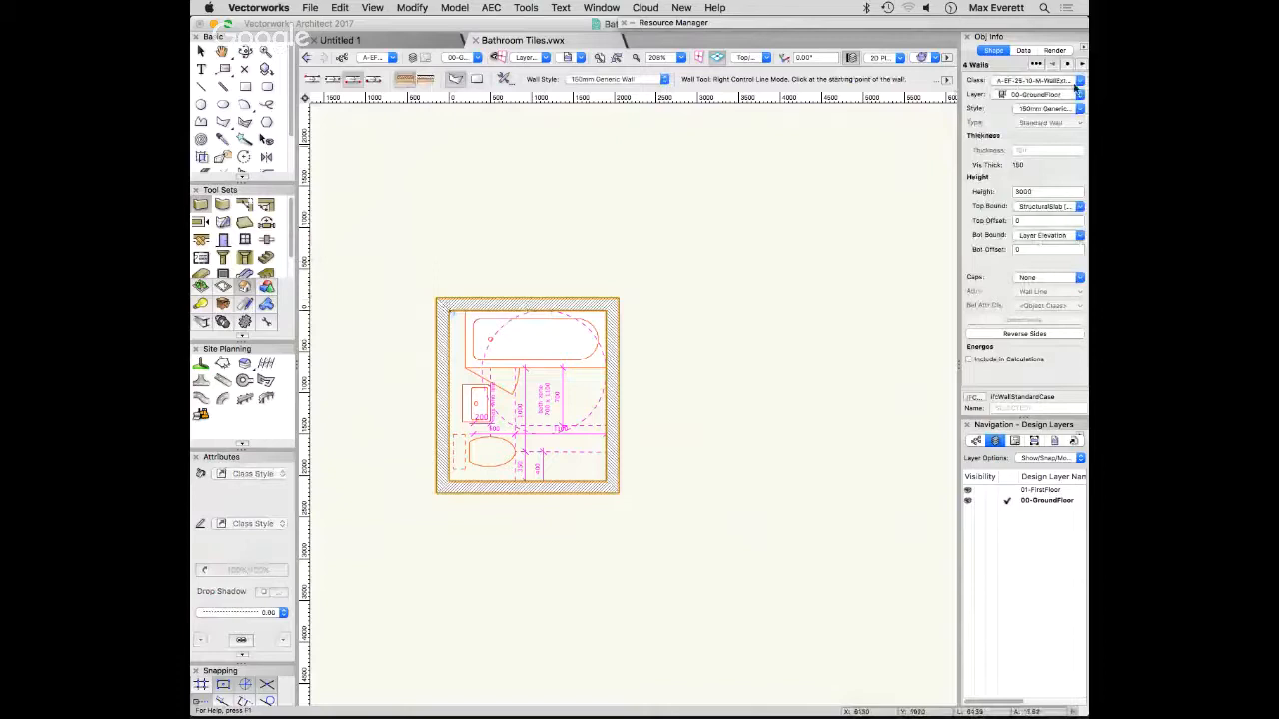
{"action": "key", "text": "x"}
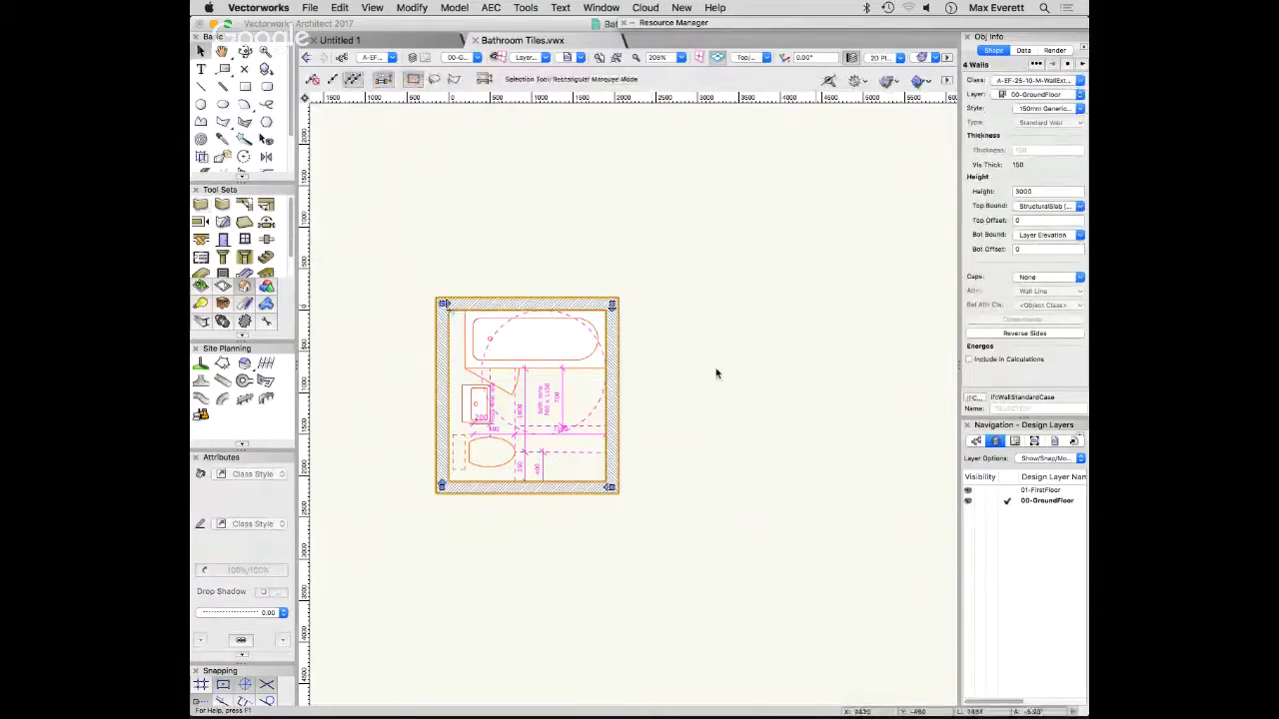
- Inspect the walled bathroom in 3D from several angles, return to the plan view and clear the selection
{"action": "key", "text": "shift+c"}
{"action": "mouse_move", "coordinate": [691, 382]}
{"action": "left_mouse_down"}
{"action": "mouse_move", "coordinate": [567, 241]}
{"action": "mouse_move", "coordinate": [599, 265]}
{"action": "left_mouse_up"}
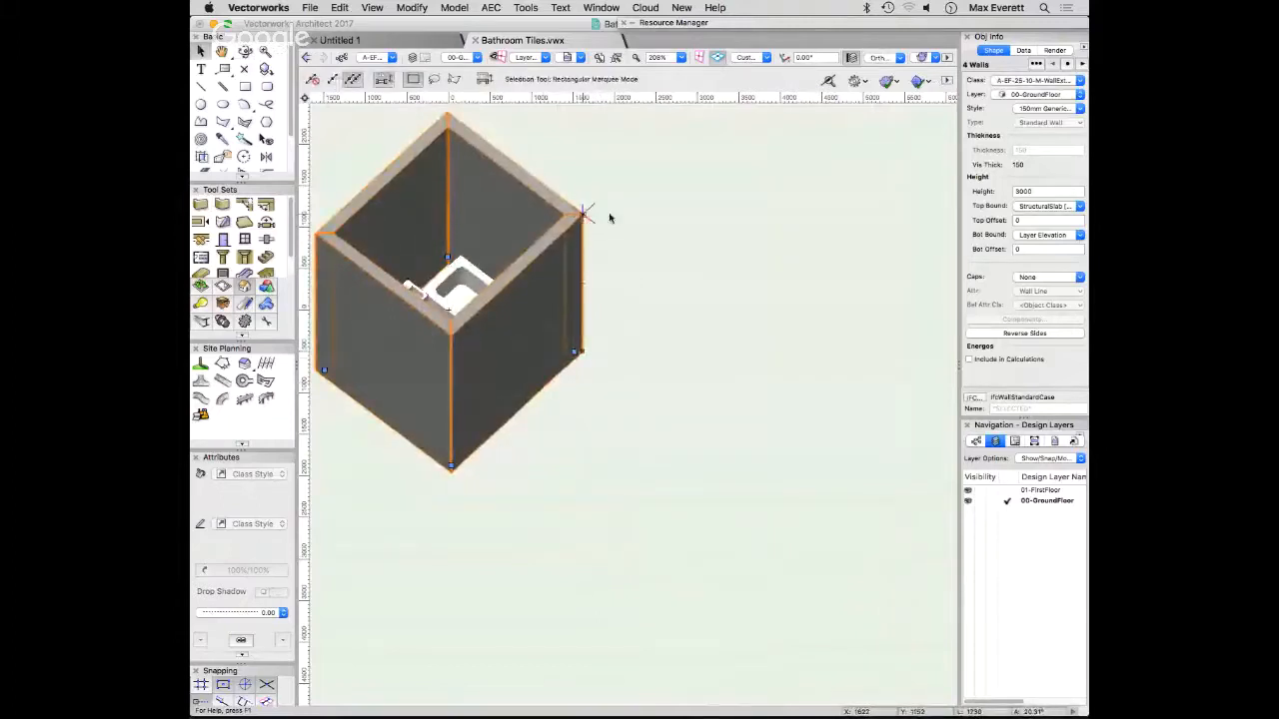
{"action": "middle_click_drag", "start_coordinate": [612, 199], "coordinate": [628, 244], "text": "ctrl"}
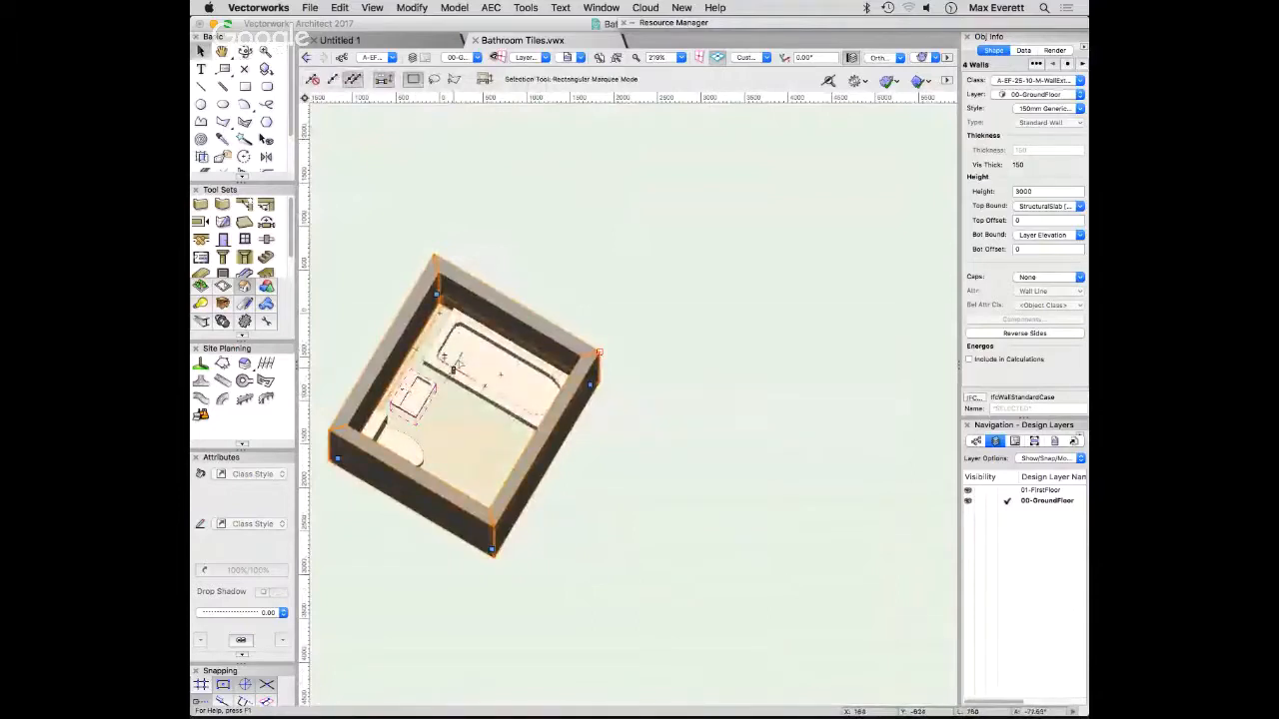
{"action": "key", "text": "super+5"}
{"action": "left_click", "coordinate": [864, 382]}
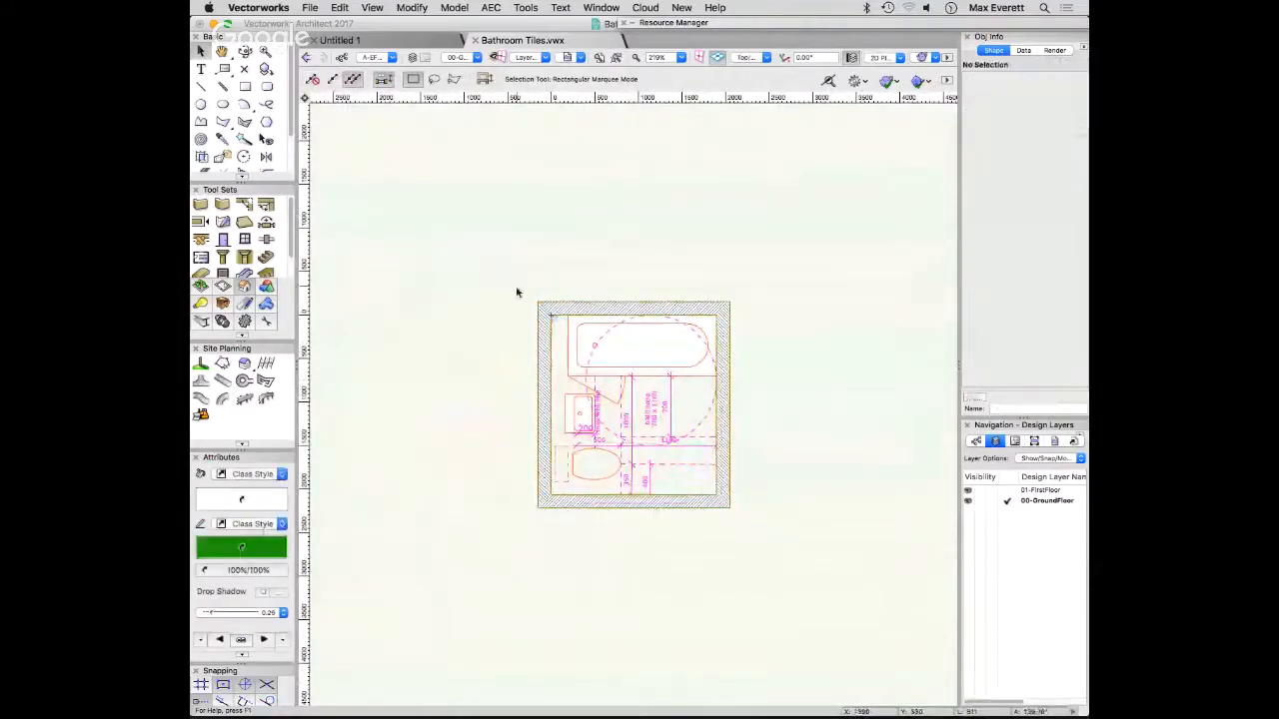
- Insert the A-EF-25-30-M-ResidentialInternalDoor style door in the east wall near its south end, swinging outward and hinged at the south jamb
{"action": "left_click", "coordinate": [236, 242]}
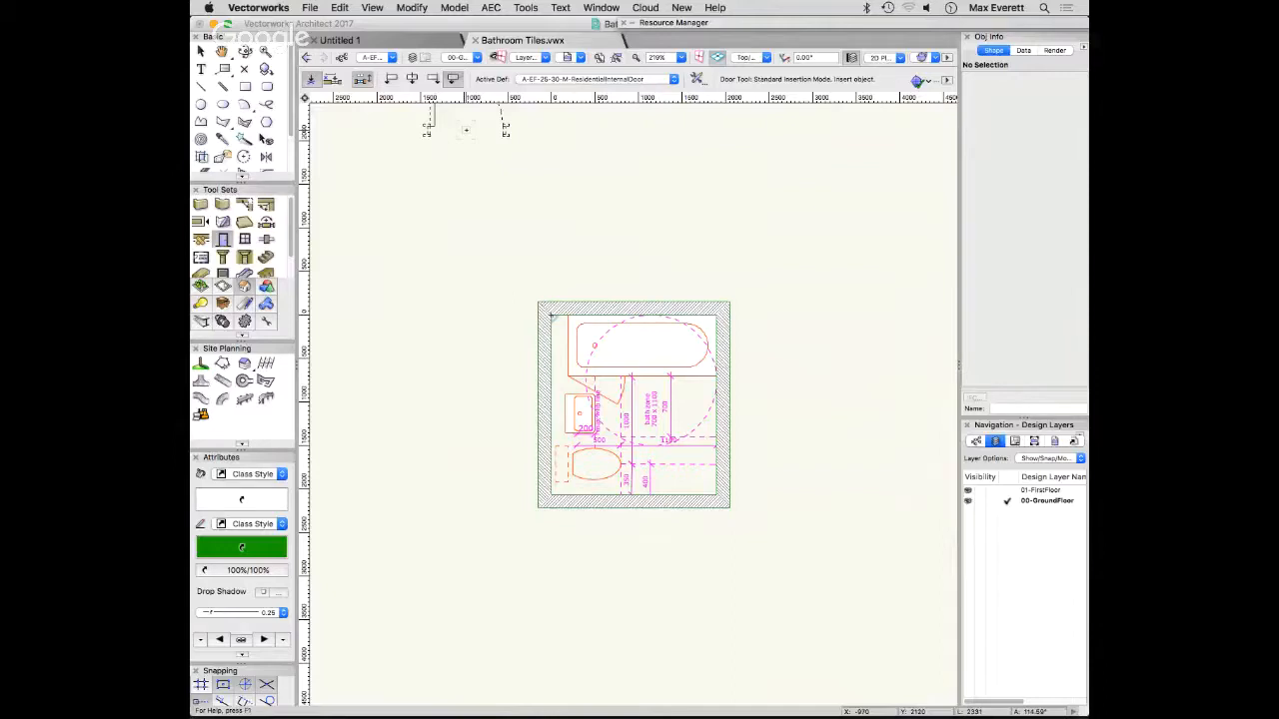
{"action": "left_click", "coordinate": [559, 78]}
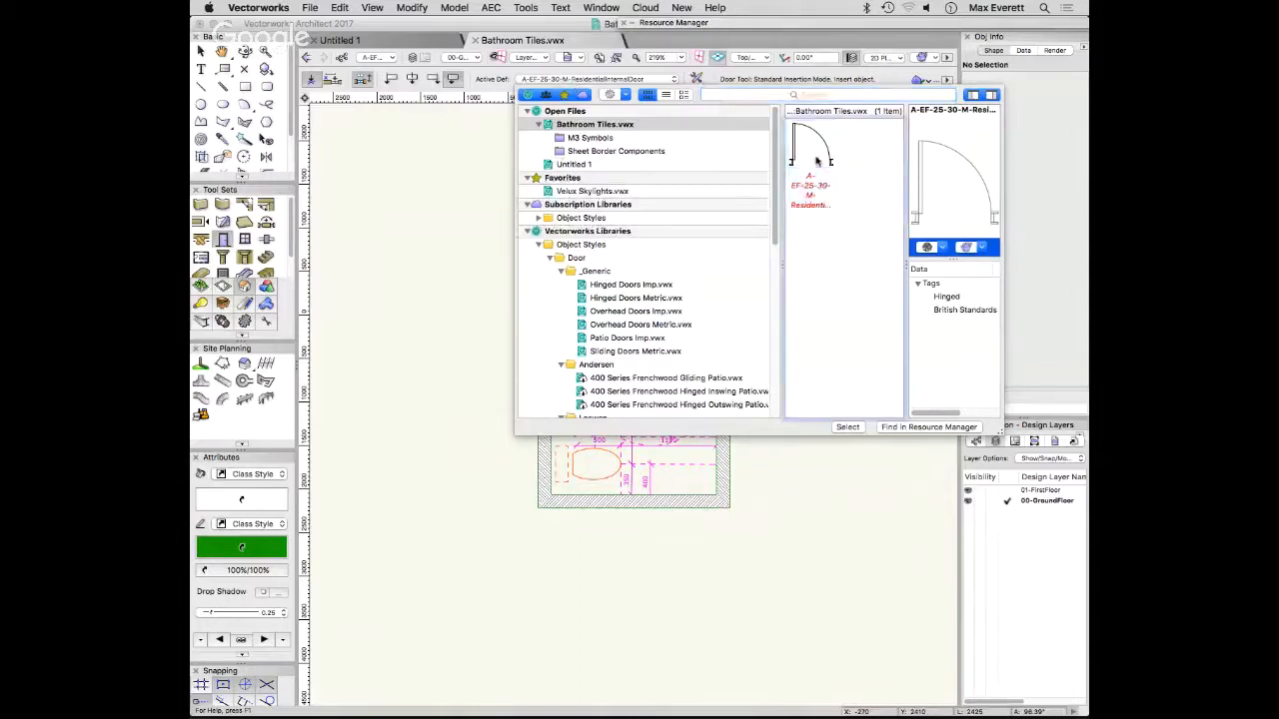
{"action": "double_click", "coordinate": [810, 149]}
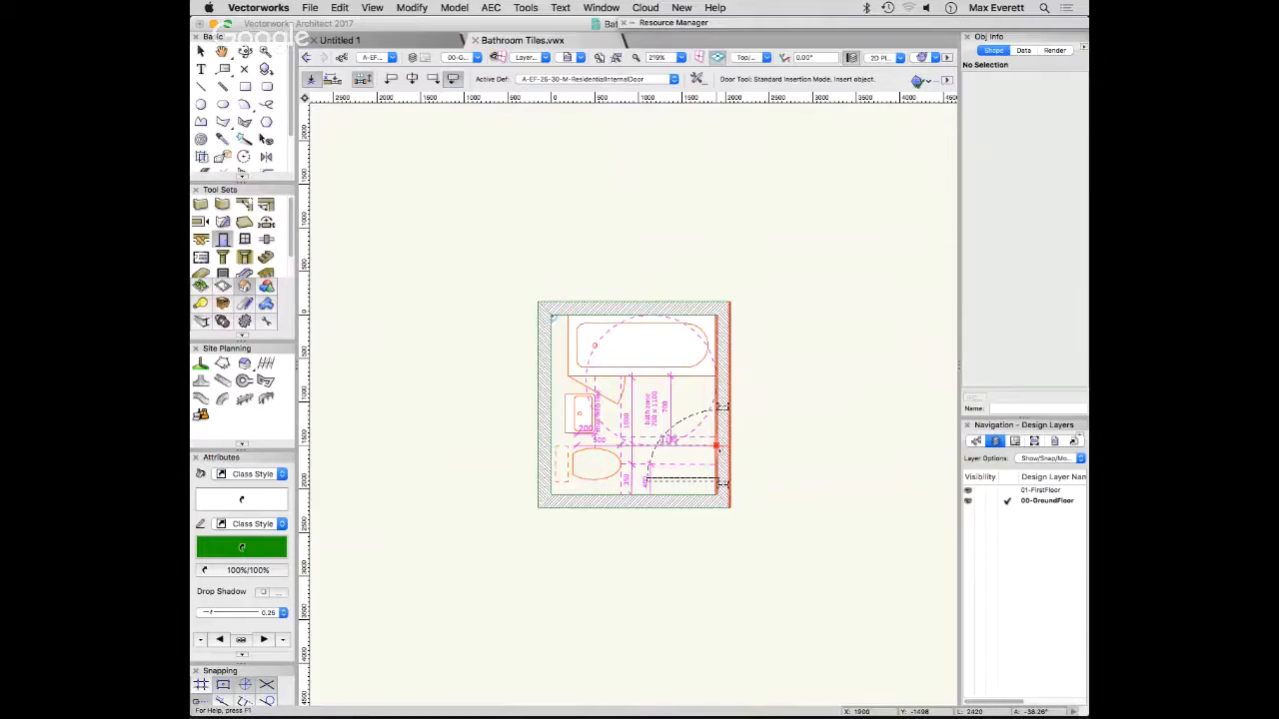
{"action": "left_click", "coordinate": [716, 445]}
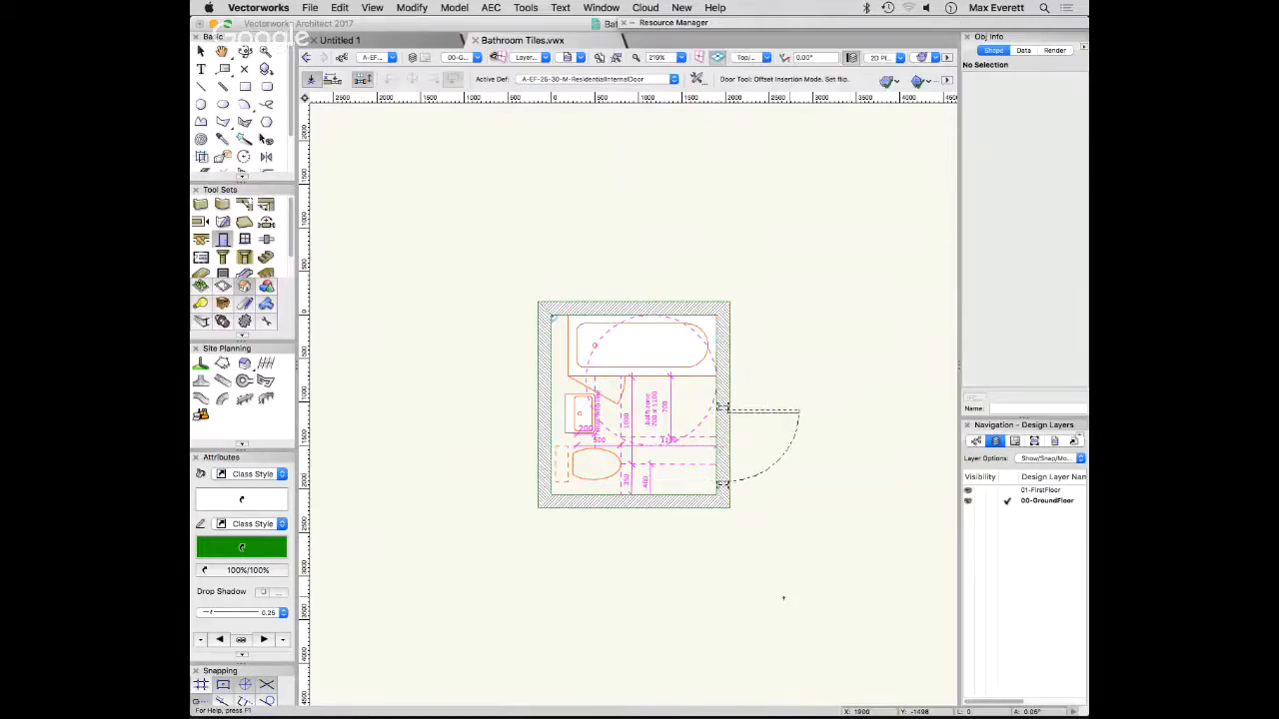
{"action": "left_click", "coordinate": [799, 215]}
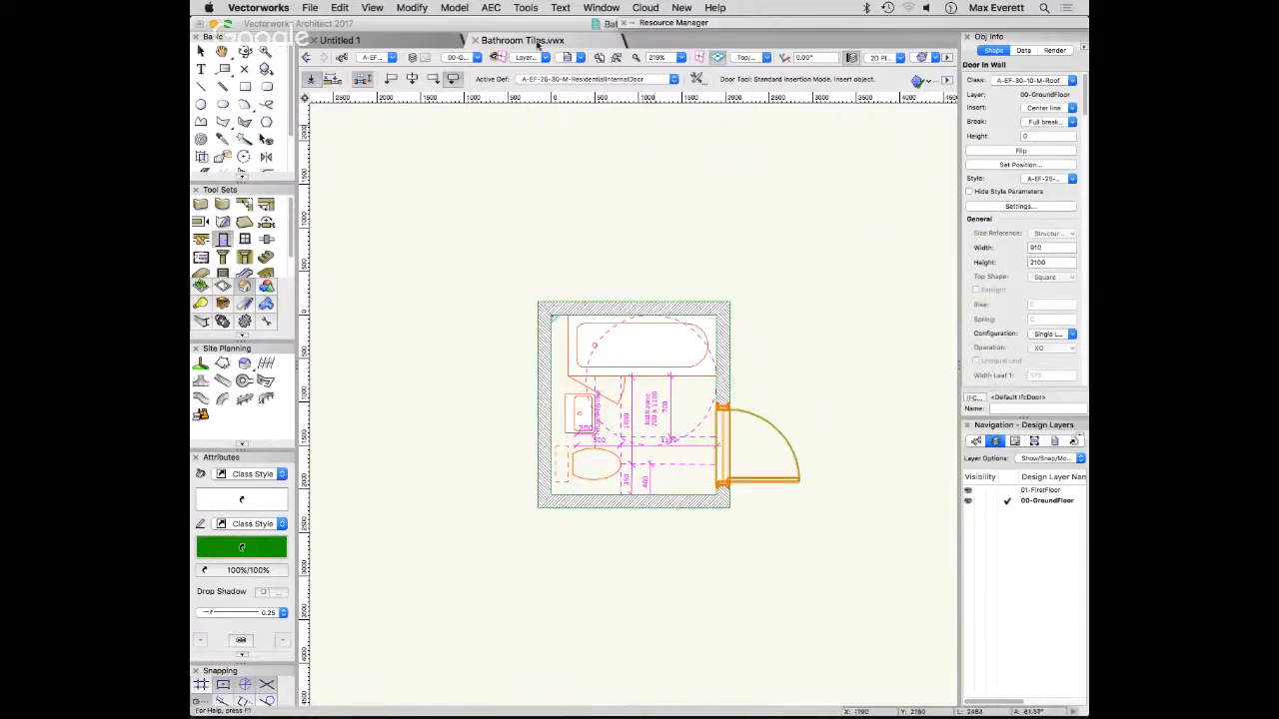
- Browse the available door styles, including Sliding Doors Metric.vwx, and keep the residential internal door style from Bathroom Tiles.vwx active
{"action": "left_click", "coordinate": [619, 81]}
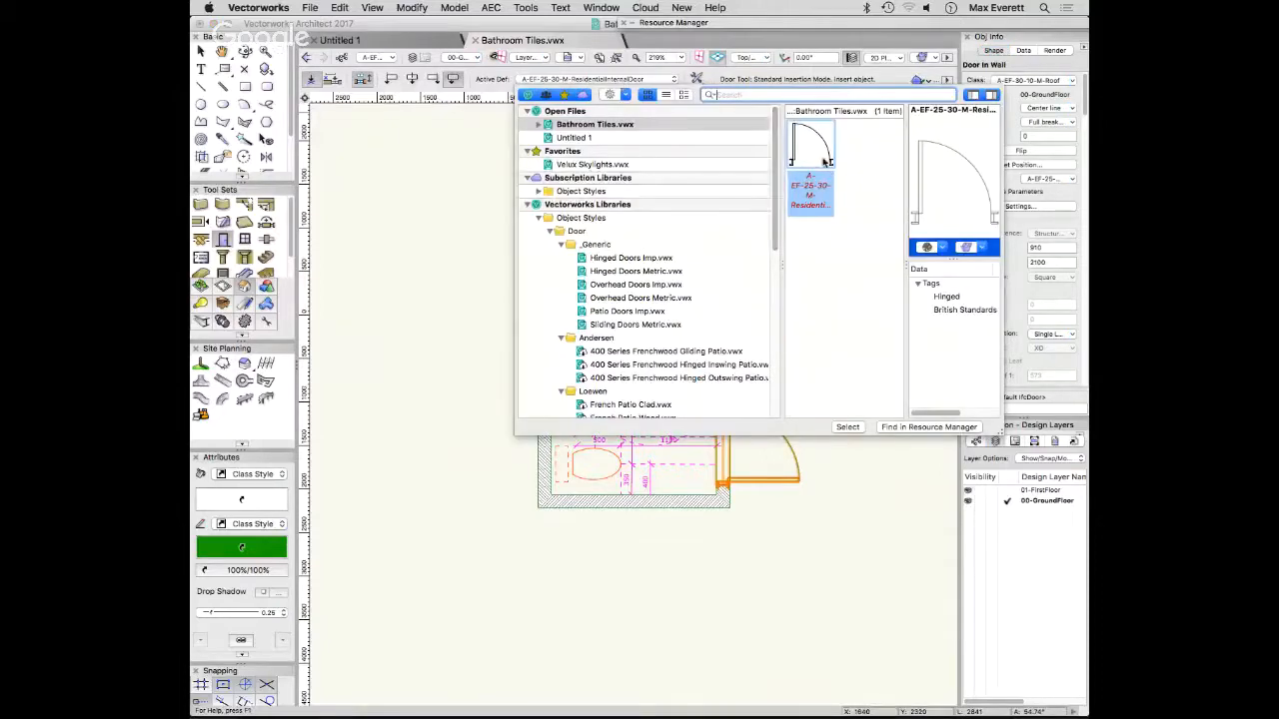
{"action": "left_click", "coordinate": [612, 326]}
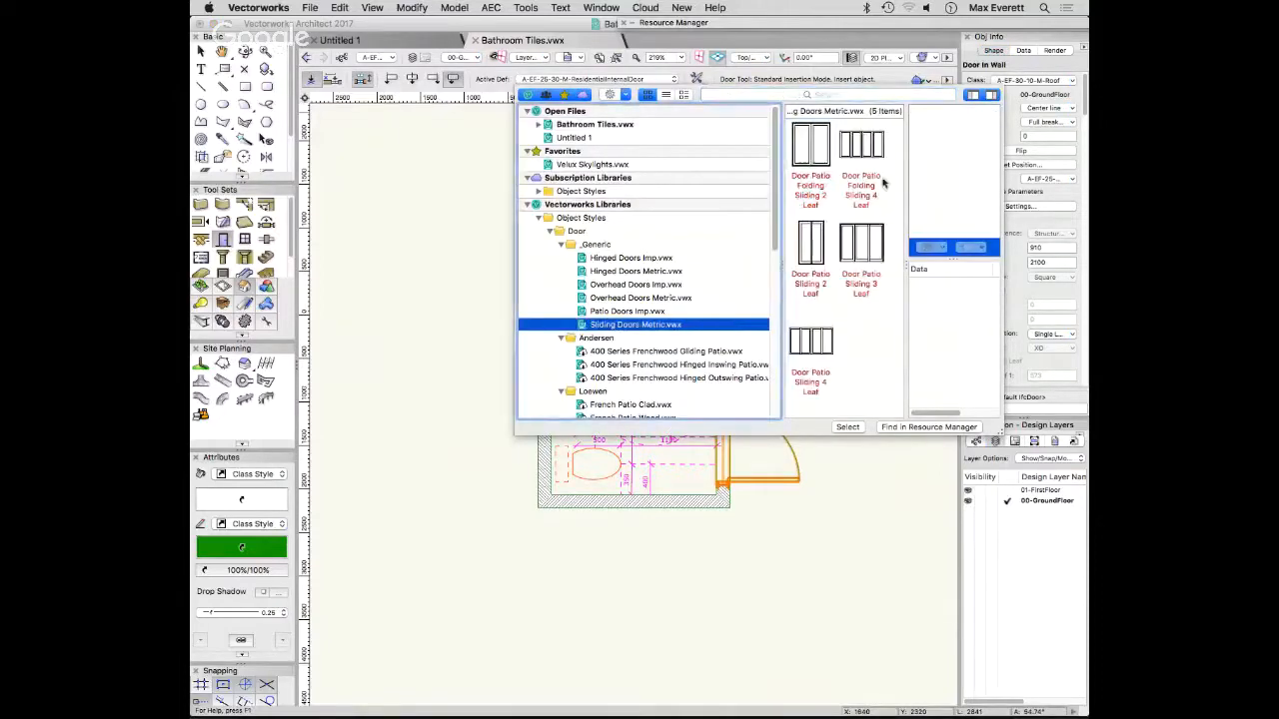
{"action": "left_click", "coordinate": [576, 125]}
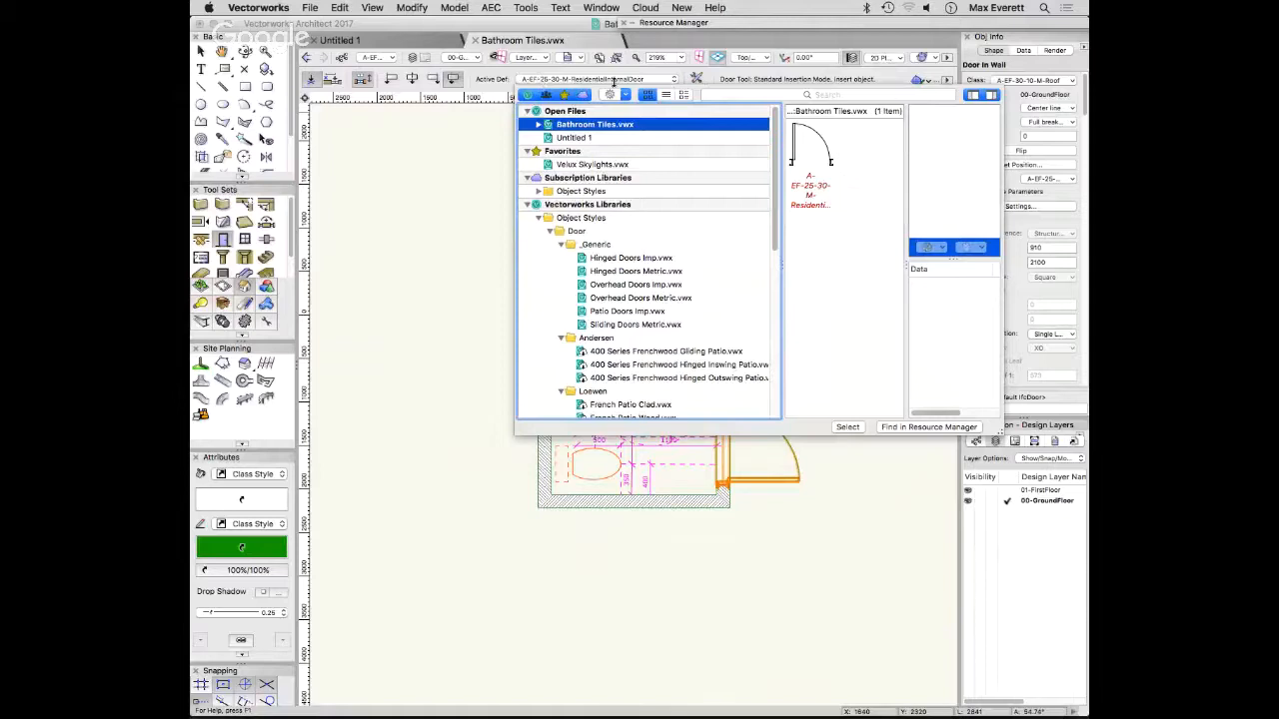
{"action": "double_click", "coordinate": [813, 176]}
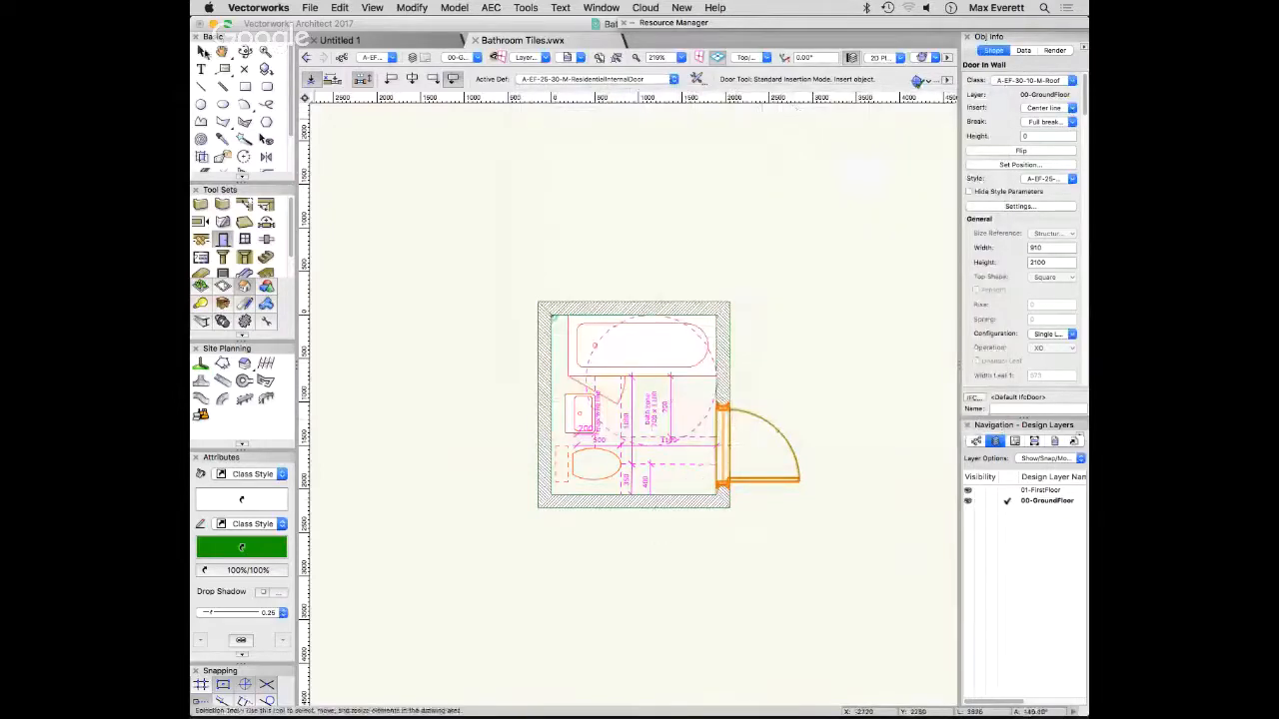
- Hide the inserted door's style parameters and make its jamb use the wall depth
{"action": "key", "text": "x"}
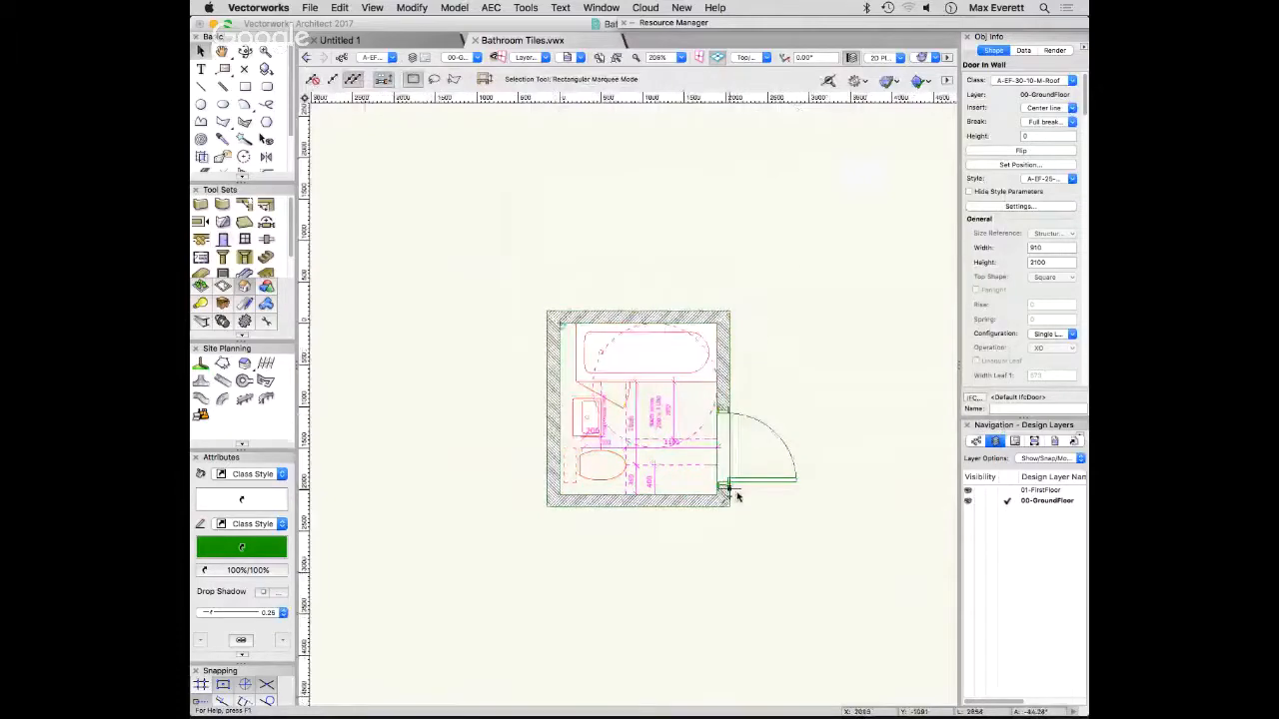
{"action": "scroll", "coordinate": [734, 491], "scroll_direction": "up", "scroll_amount": 10}
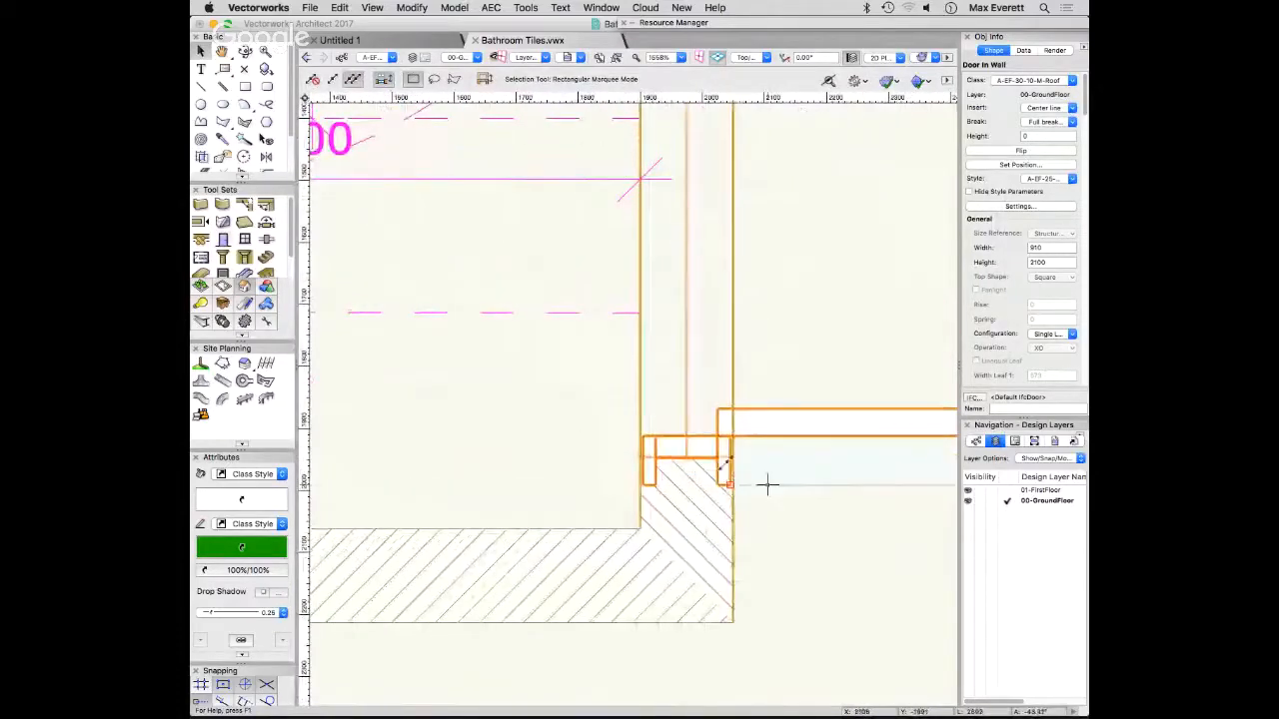
{"action": "scroll", "coordinate": [713, 443], "scroll_direction": "down", "scroll_amount": 4}
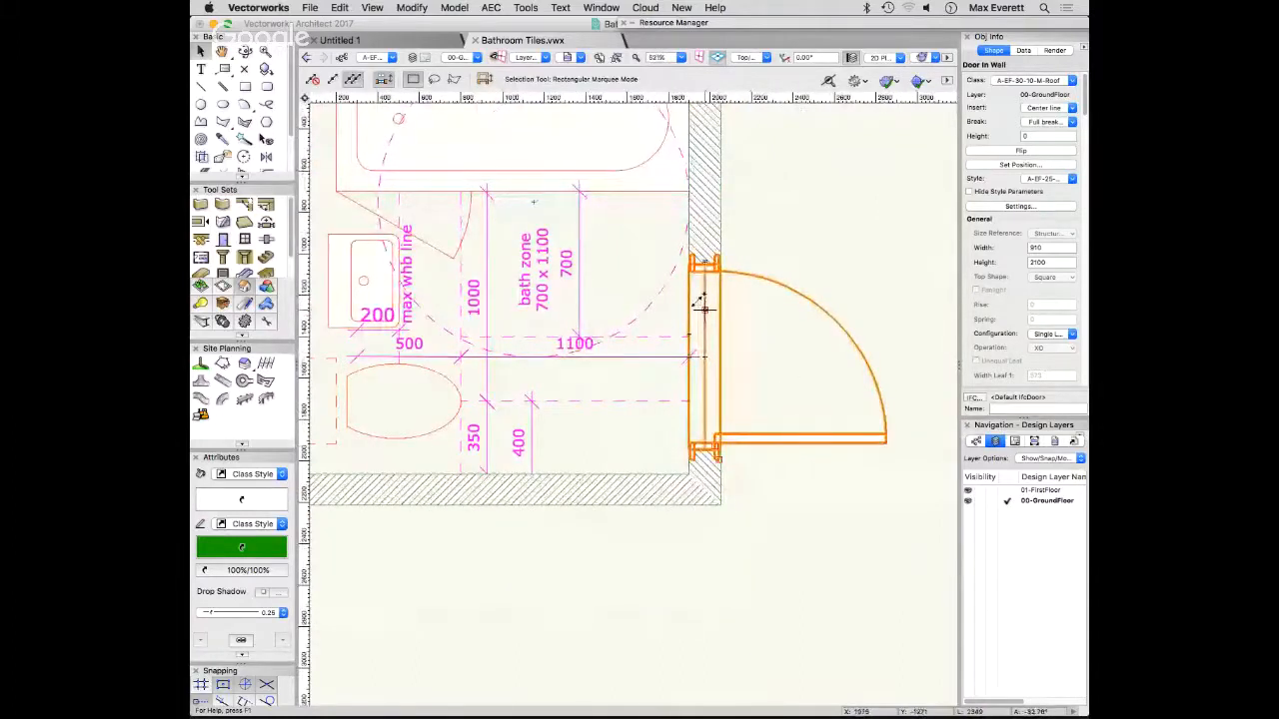
{"action": "left_click", "coordinate": [969, 192]}
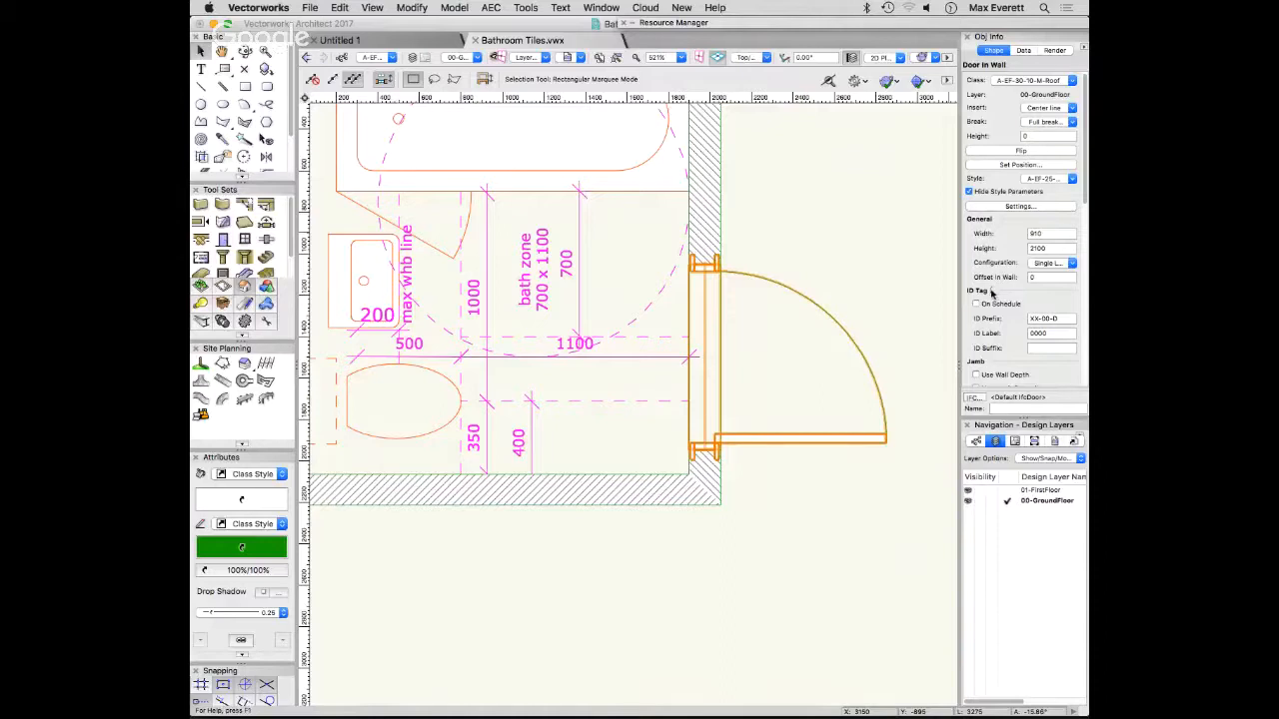
{"action": "scroll", "coordinate": [992, 291], "scroll_direction": "down", "scroll_amount": 3}
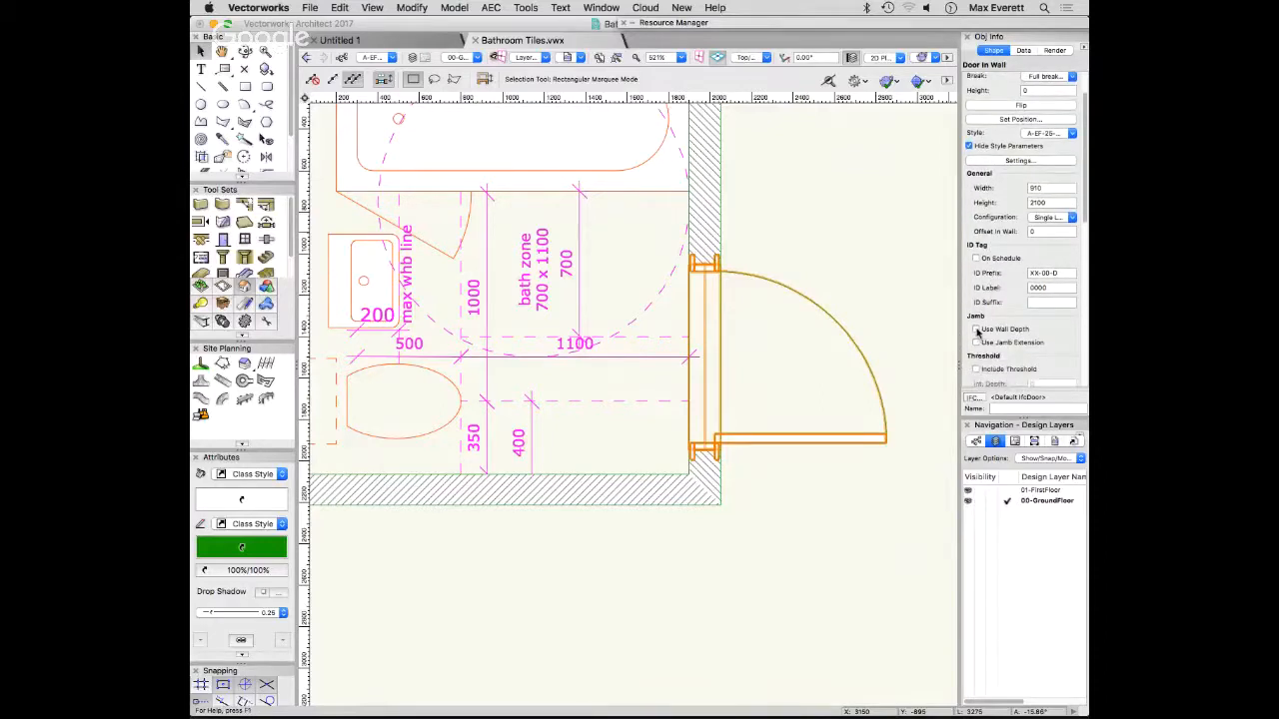
{"action": "left_click", "coordinate": [976, 329]}
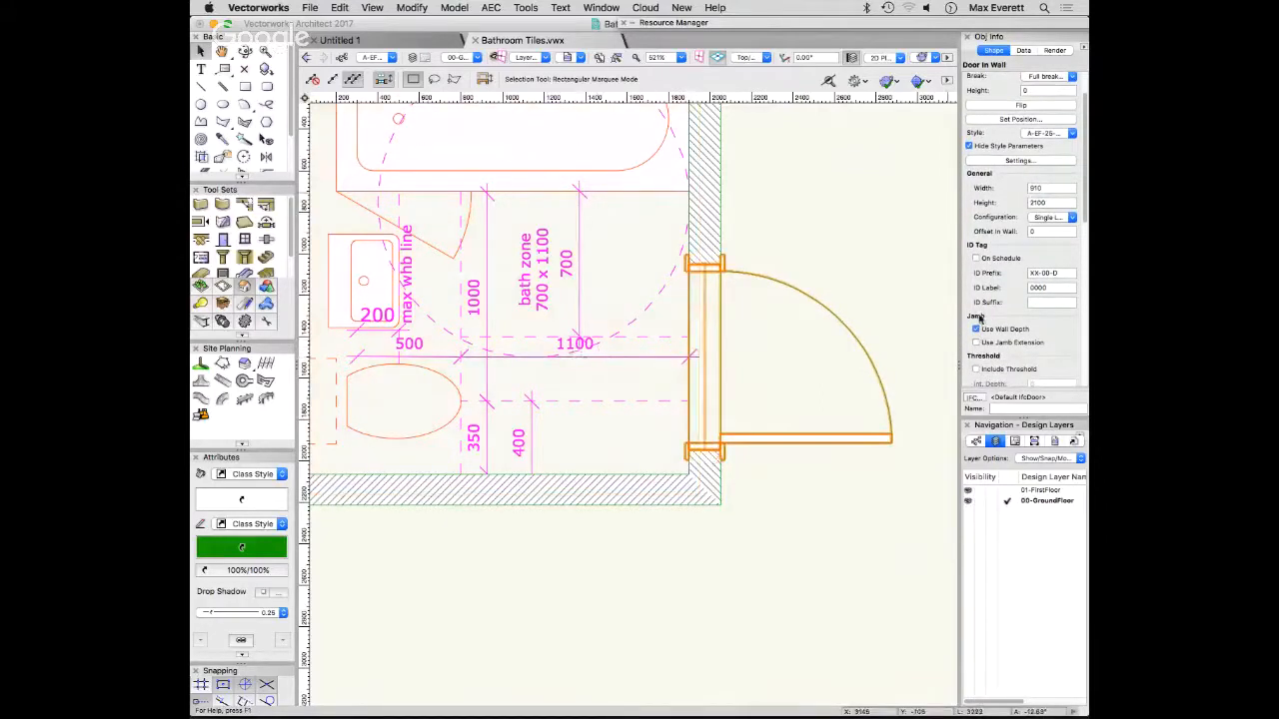
{"action": "scroll", "coordinate": [979, 317], "scroll_direction": "down", "scroll_amount": 10}
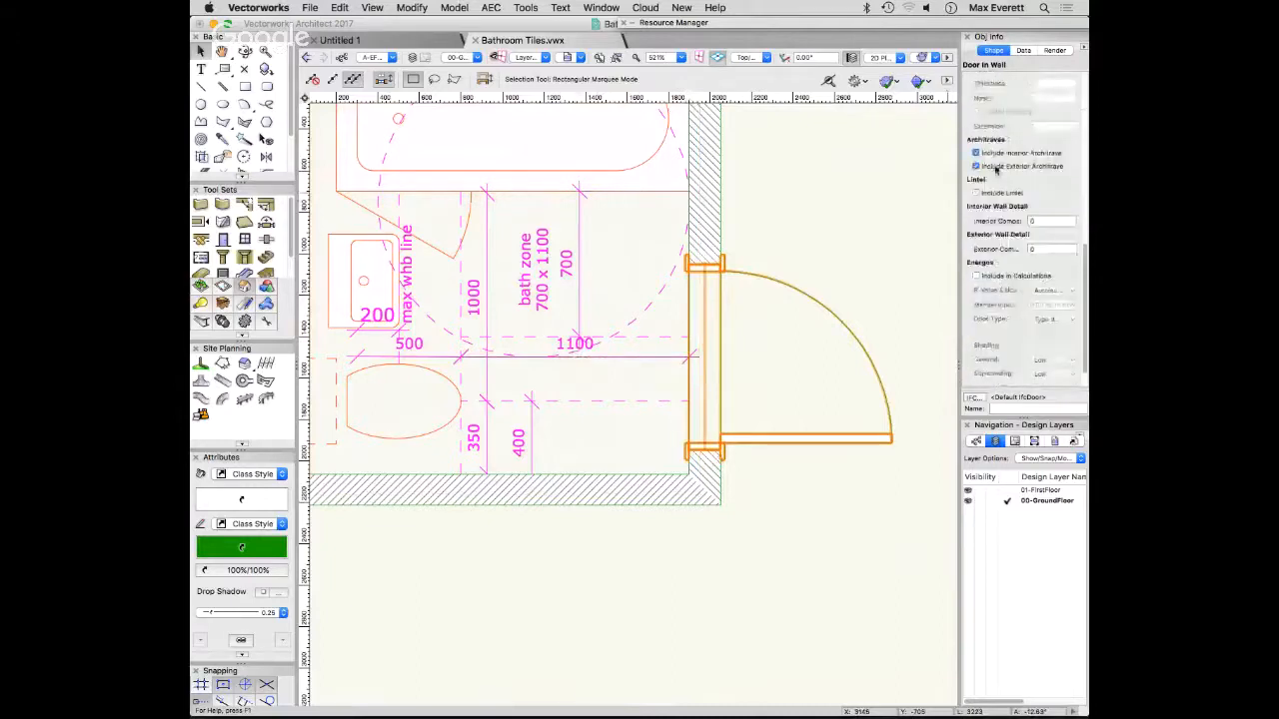
{"action": "scroll", "coordinate": [999, 200], "scroll_direction": "up", "scroll_amount": 10}
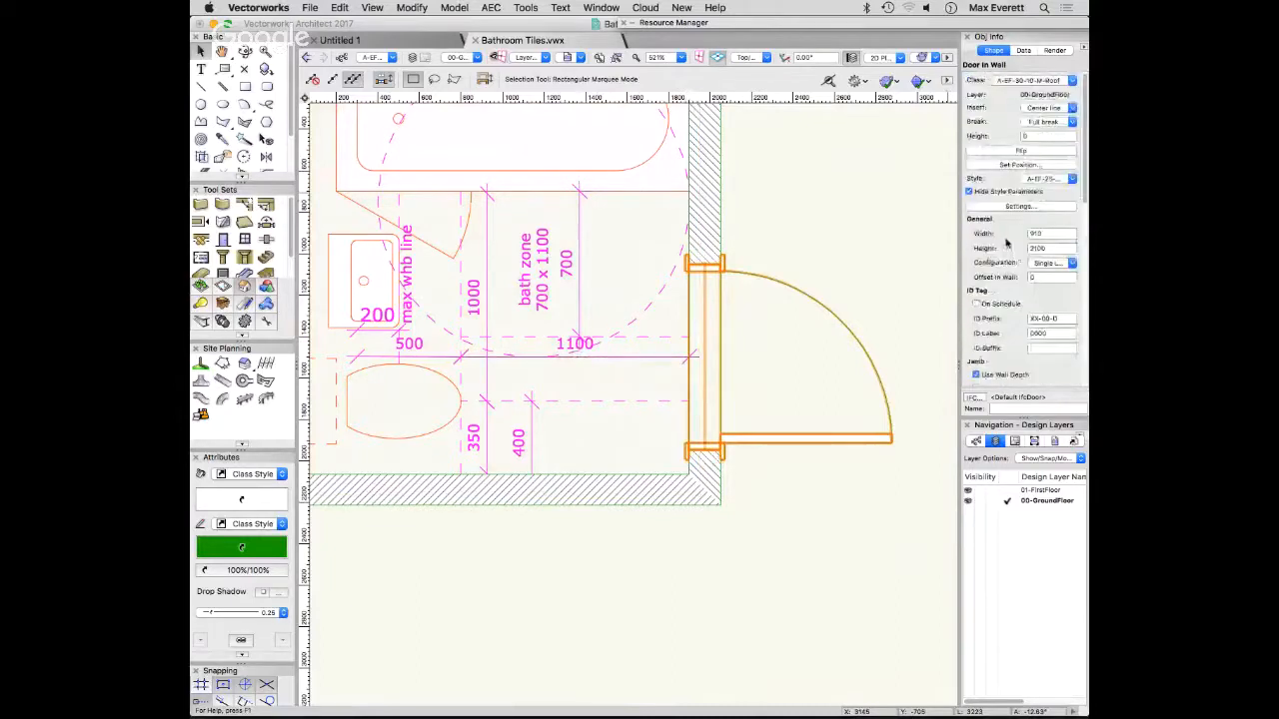
{"action": "left_click", "coordinate": [876, 196]}
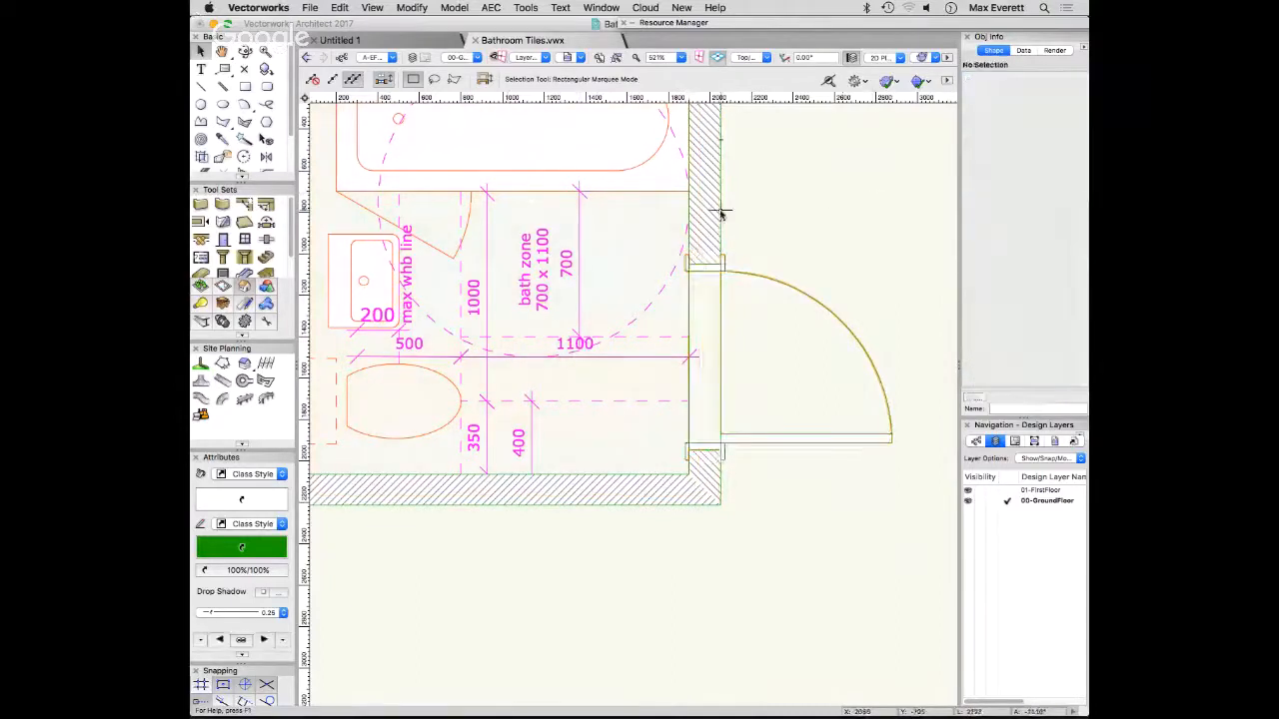
- Assign the door to the class A-EF-25-30-M-DoorWindow
{"action": "scroll", "coordinate": [721, 213], "scroll_direction": "up", "scroll_amount": 1}
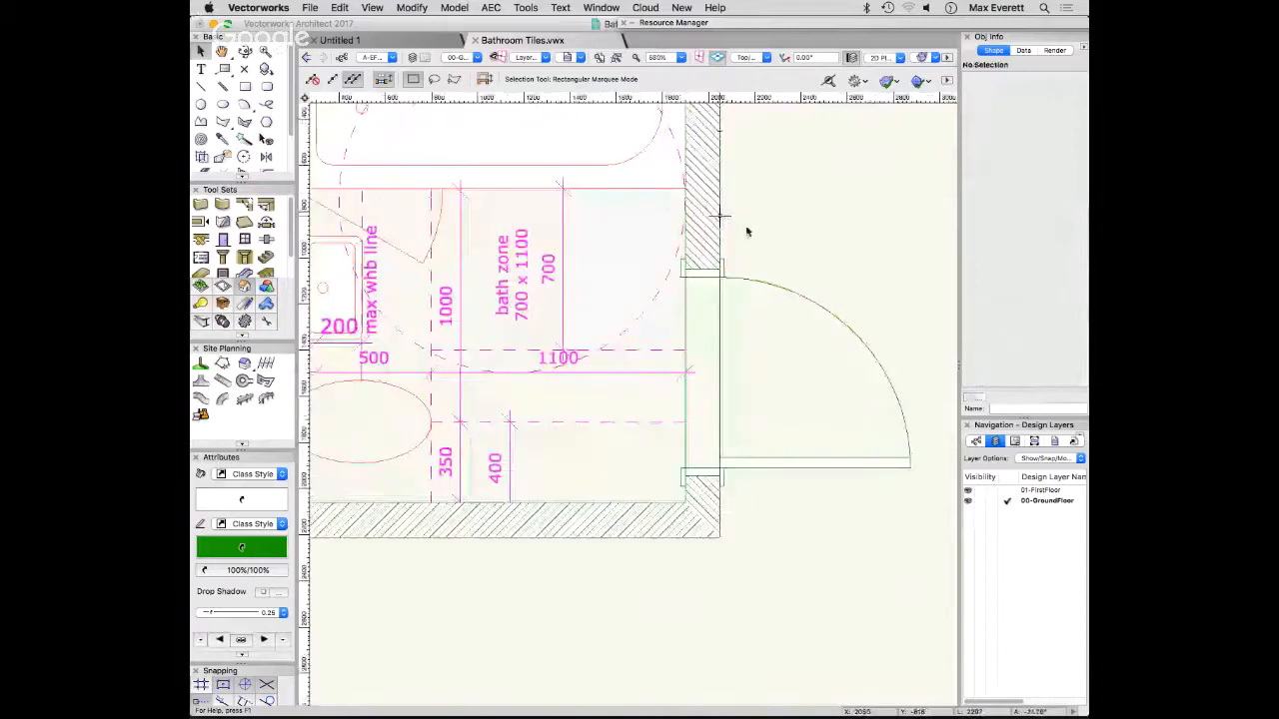
{"action": "left_click", "coordinate": [780, 287]}
{"action": "left_click", "coordinate": [1035, 84]}
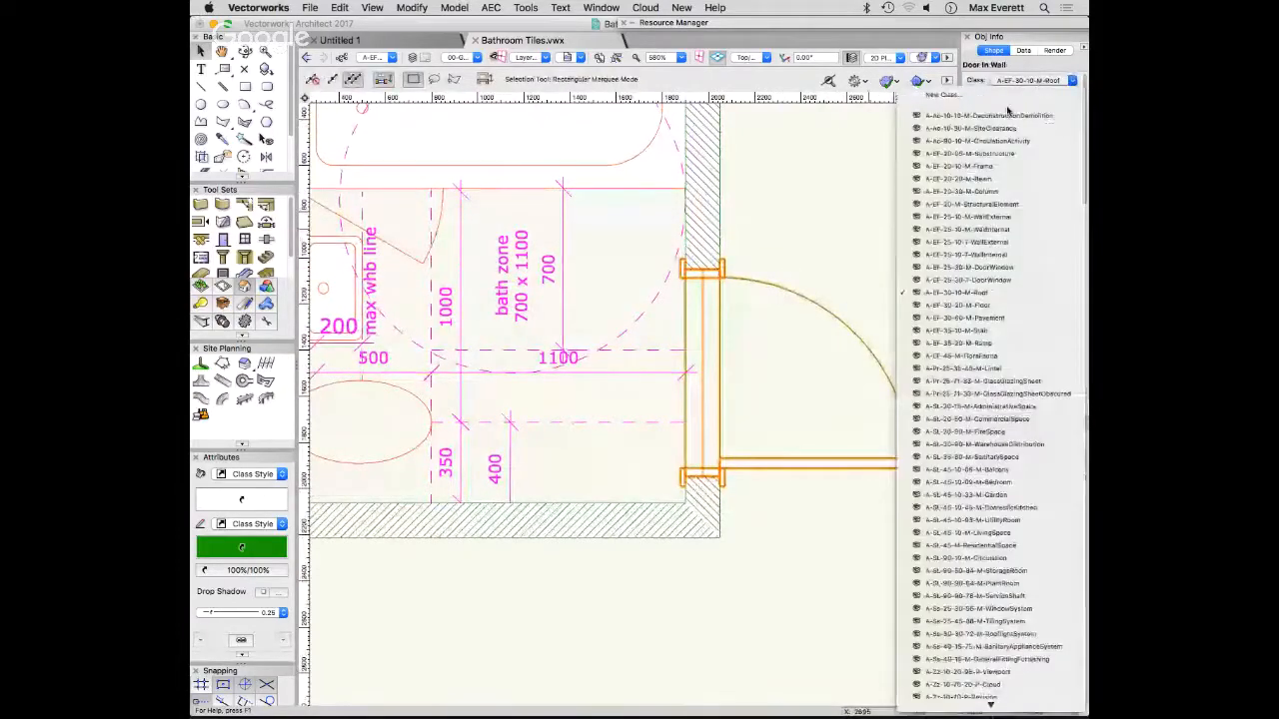
{"action": "left_click", "coordinate": [965, 268]}
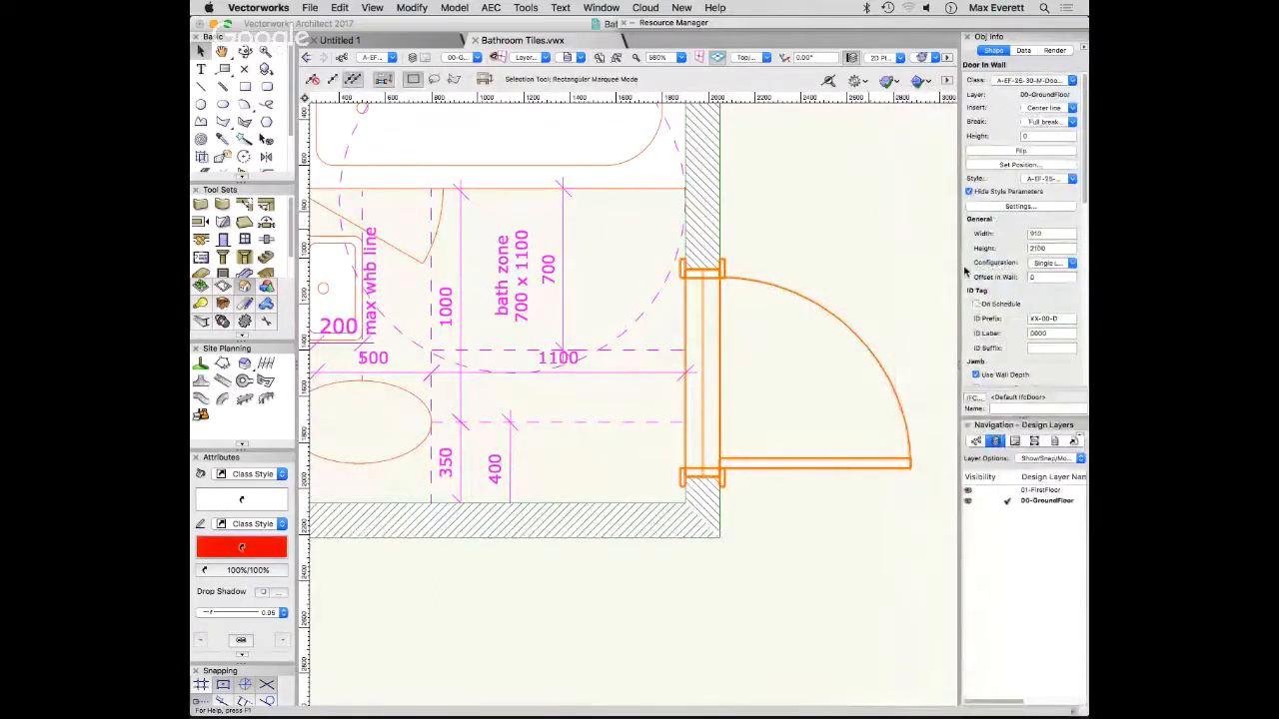
- Check which class the bathroom symbol is assigned to, leaving it as it is
{"action": "left_click", "coordinate": [646, 188]}
{"action": "left_click", "coordinate": [1039, 80]}
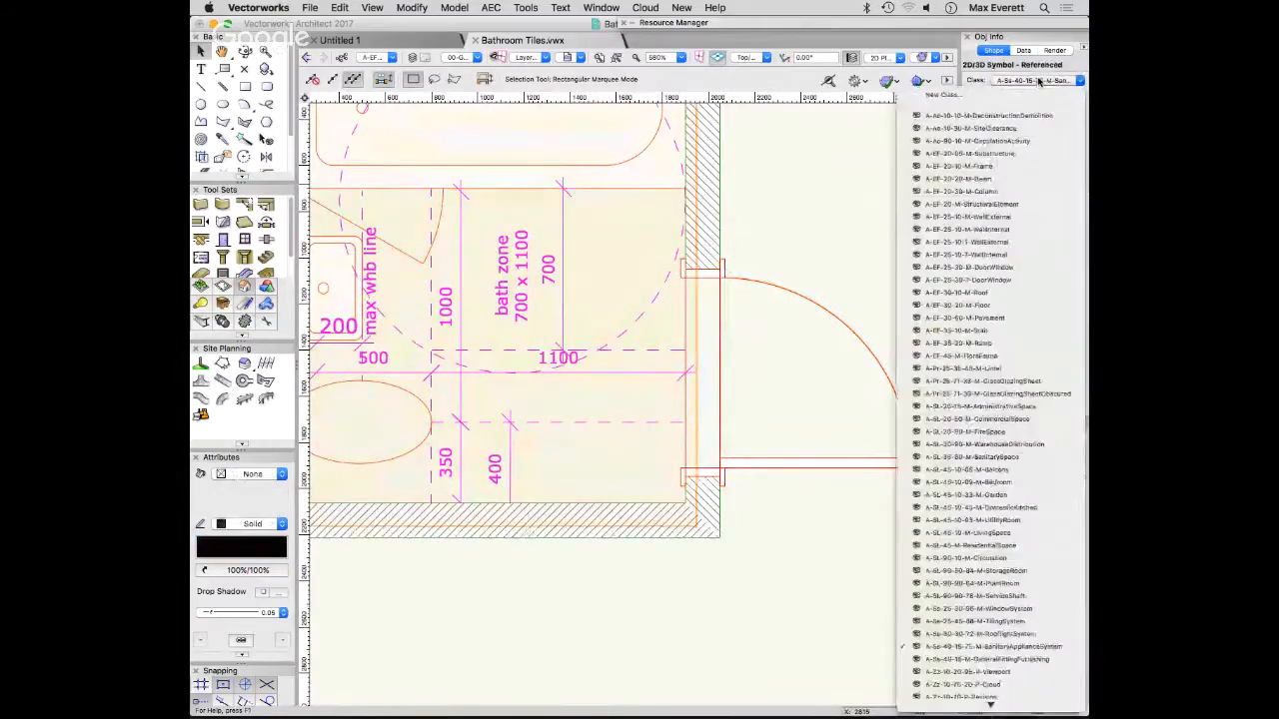
{"action": "left_click", "coordinate": [737, 217]}
{"action": "left_click", "coordinate": [740, 217]}
- Examine the bathroom and its inserted door in 3D and return to the plan view
{"action": "scroll", "coordinate": [742, 216], "scroll_direction": "up", "scroll_amount": 4}
{"action": "scroll", "coordinate": [781, 233], "scroll_direction": "down", "scroll_amount": 7}
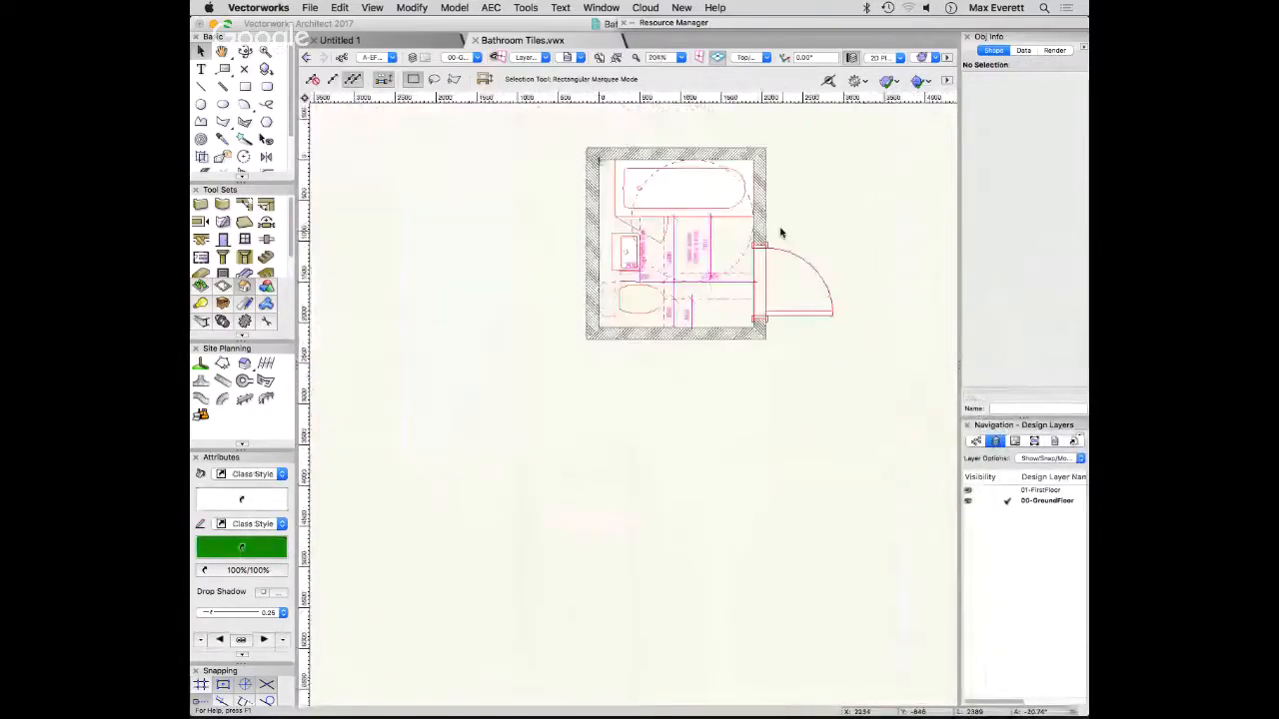
{"action": "mouse_move", "coordinate": [819, 299]}
{"action": "middle_mouse_down", "text": "ctrl"}
{"action": "mouse_move", "coordinate": [742, 255]}
{"action": "mouse_move", "coordinate": [790, 302]}
{"action": "mouse_move", "coordinate": [774, 321]}
{"action": "mouse_move", "coordinate": [756, 272]}
{"action": "mouse_move", "coordinate": [762, 355]}
{"action": "middle_mouse_up", "text": "ctrl"}
{"action": "middle_click_drag", "start_coordinate": [594, 300], "coordinate": [622, 357], "text": "ctrl"}
{"action": "key", "text": "super+5"}
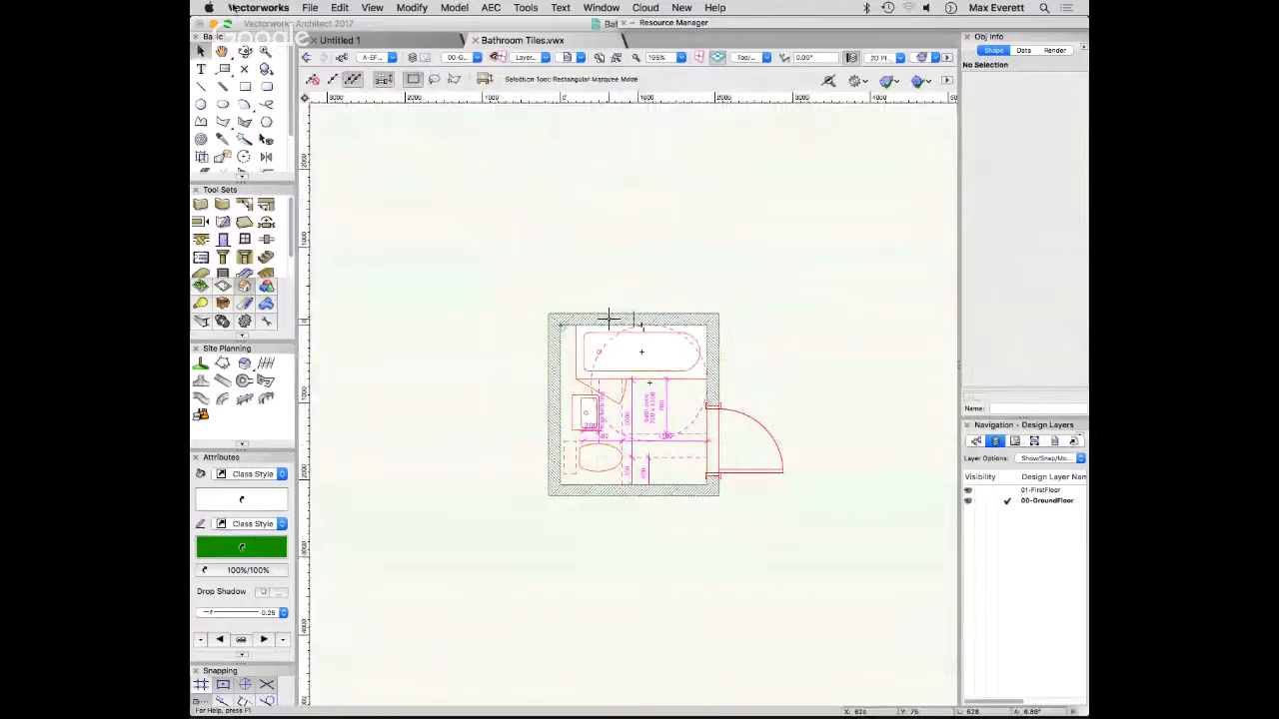
- Create north, east, south and west interior elevation viewports from the middle of the bathroom at 1:50 in Hidden Line rendering
{"action": "left_click", "coordinate": [359, 7]}
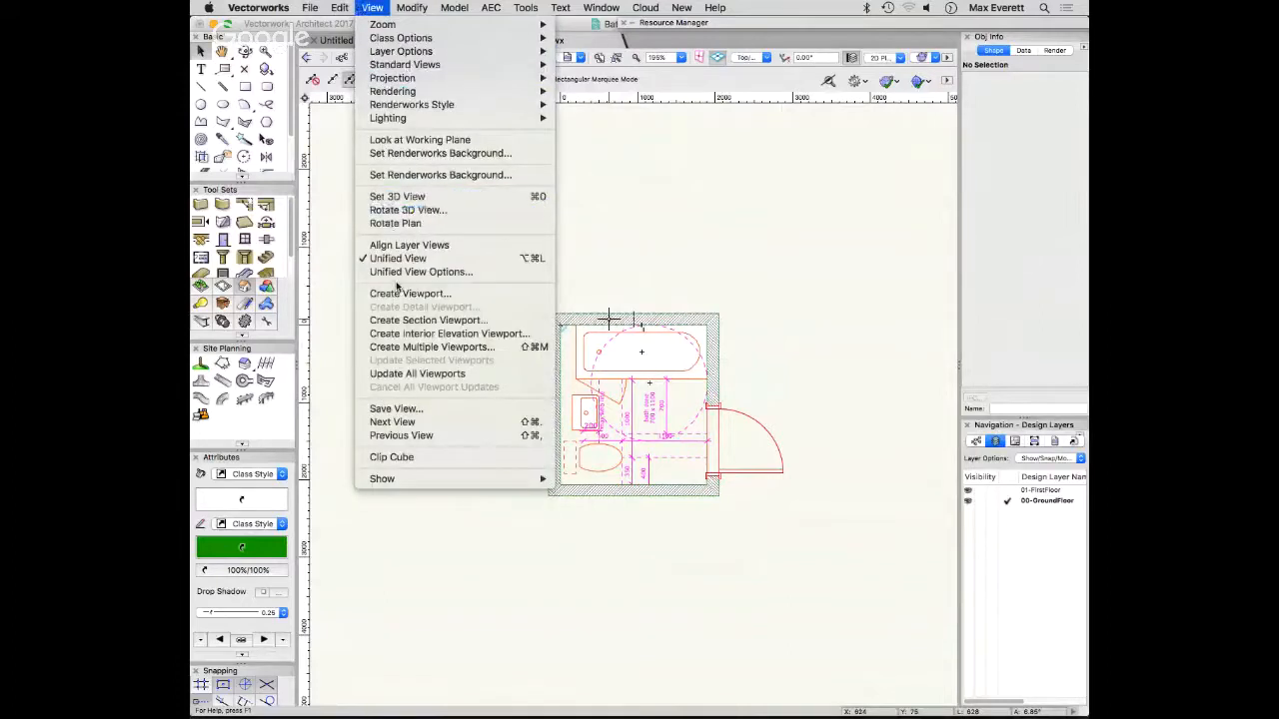
{"action": "left_click", "coordinate": [445, 335]}
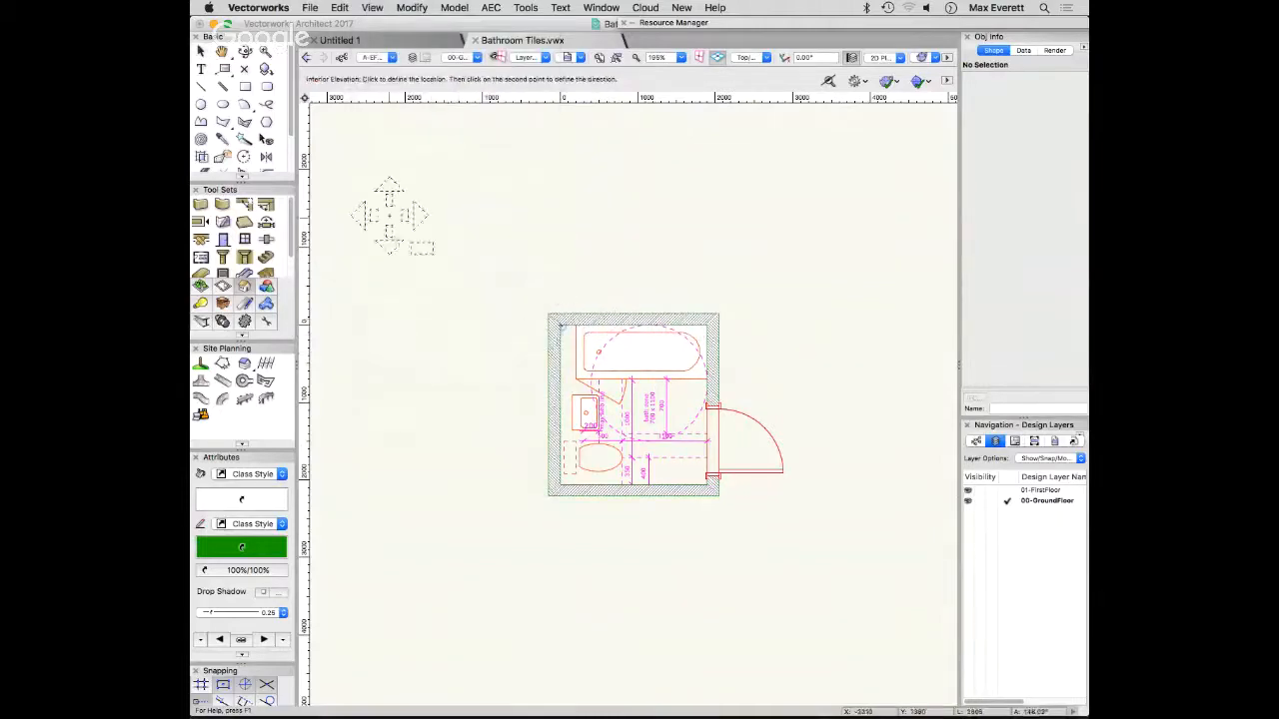
{"action": "left_click", "coordinate": [650, 424]}
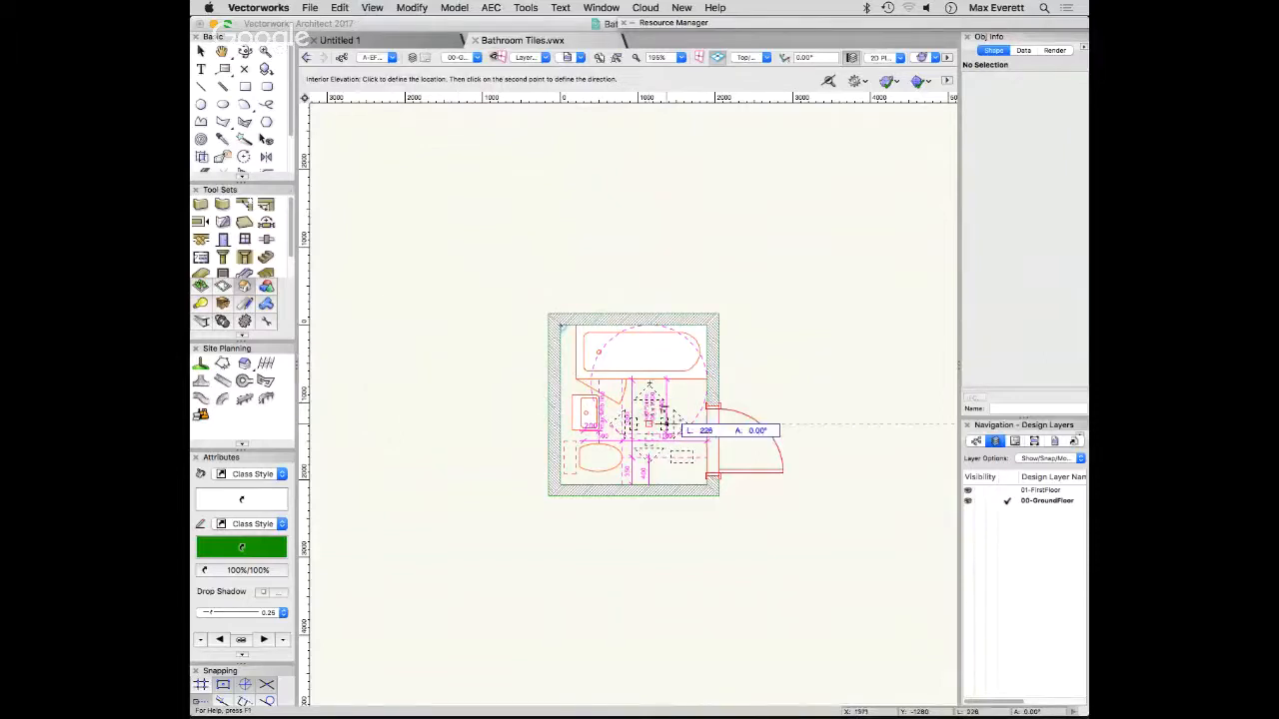
{"action": "left_click", "coordinate": [837, 424]}
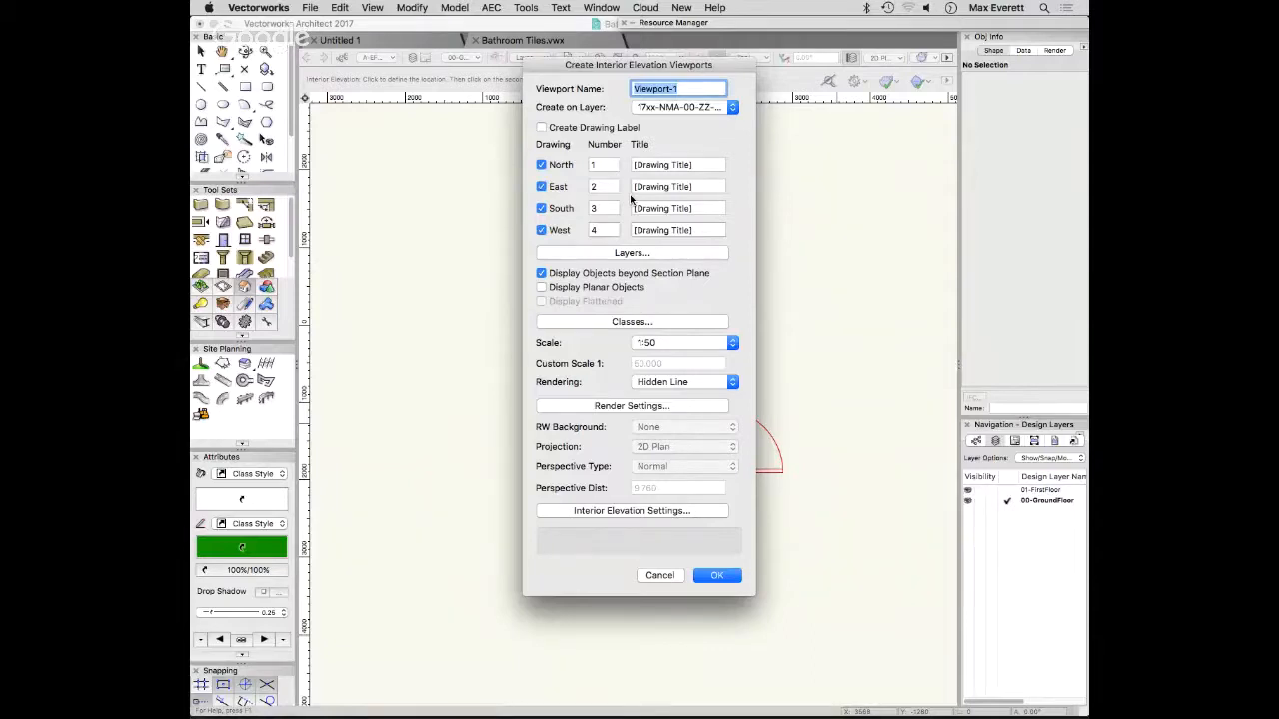
{"action": "key", "text": "Return"}
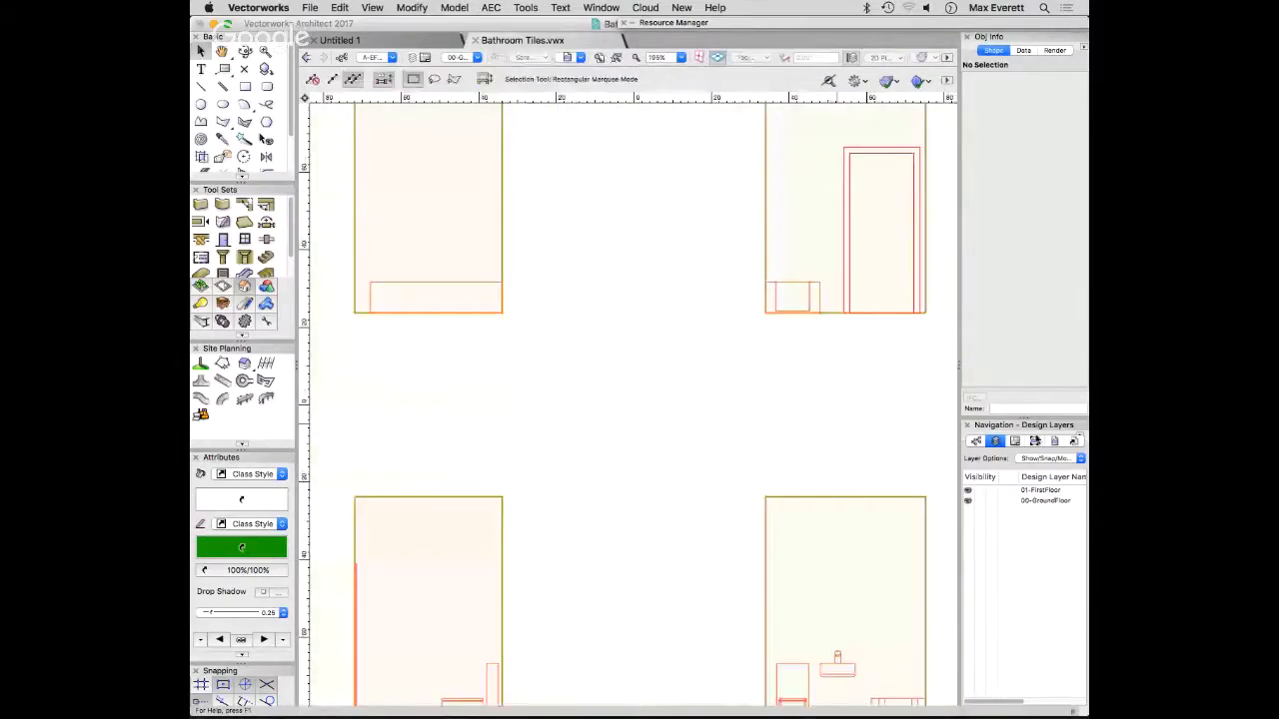
{"action": "scroll", "coordinate": [699, 411], "scroll_direction": "down", "scroll_amount": 5}
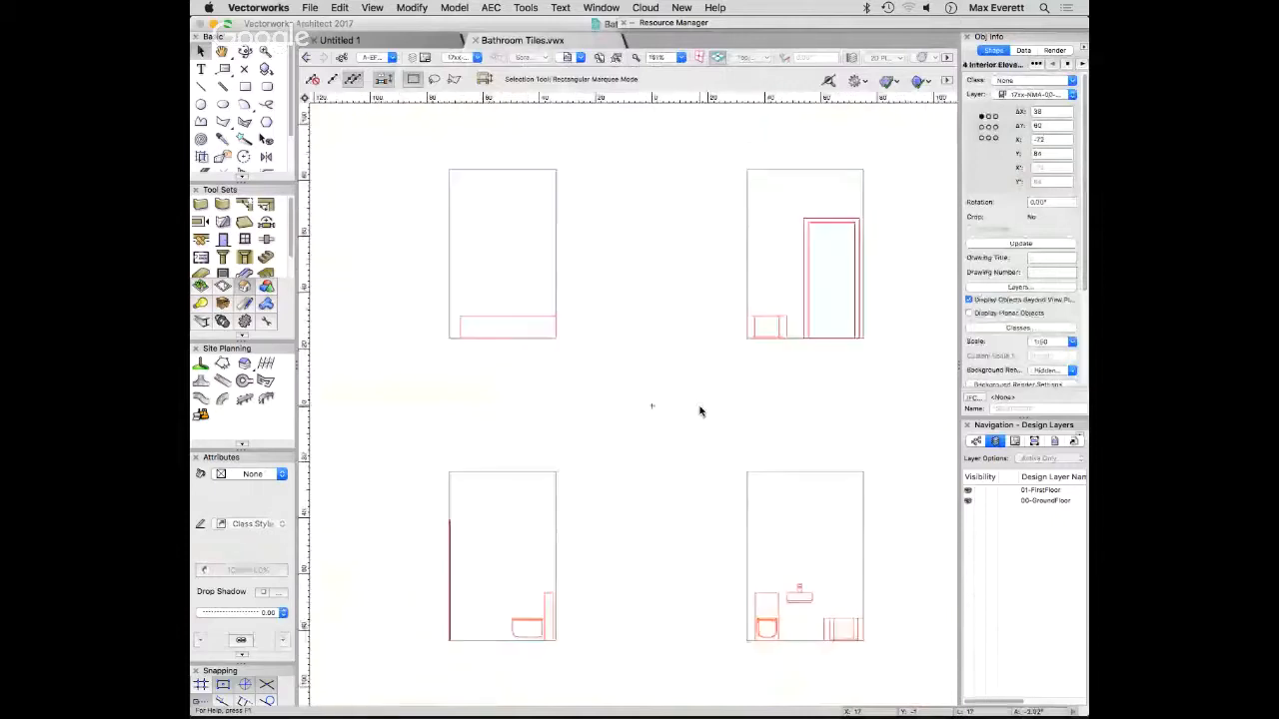
- Open the annotations of the interior elevation viewport showing the toilet, basin and end of the bath for editing
{"action": "scroll", "coordinate": [739, 417], "scroll_direction": "down", "scroll_amount": 2}
{"action": "middle_click_drag", "start_coordinate": [742, 420], "coordinate": [650, 425]}
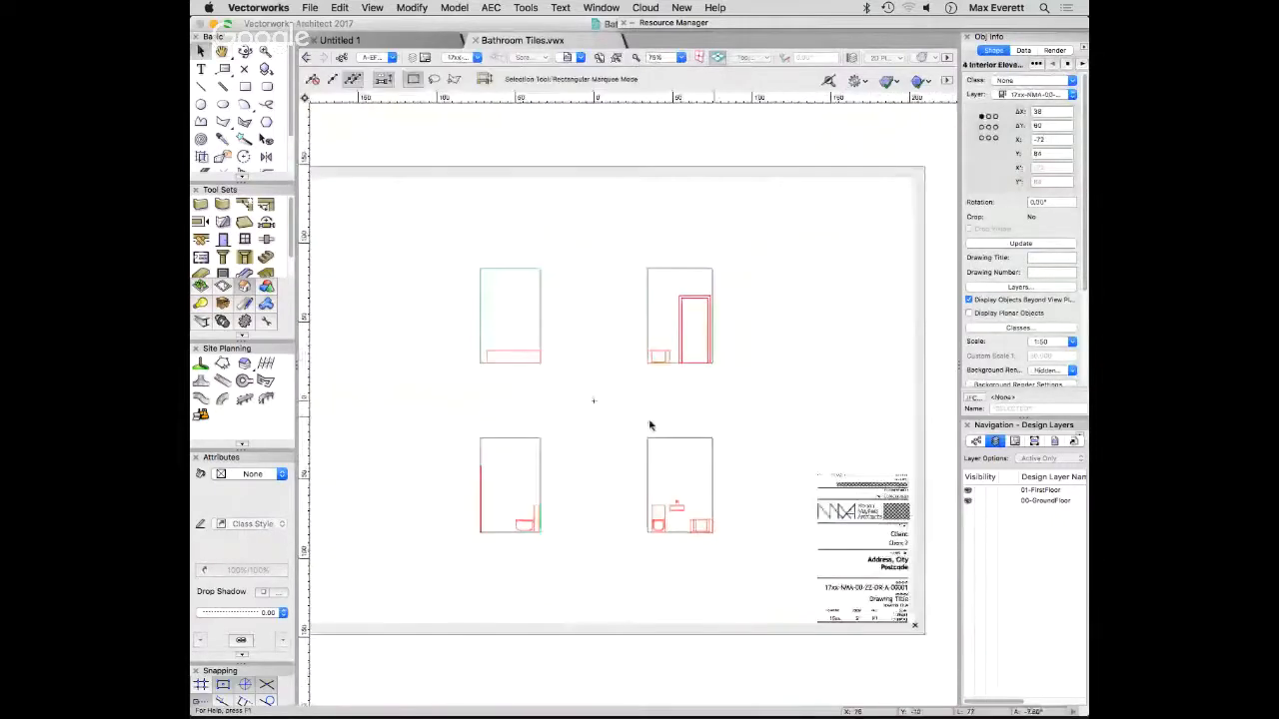
{"action": "left_click", "coordinate": [748, 407]}
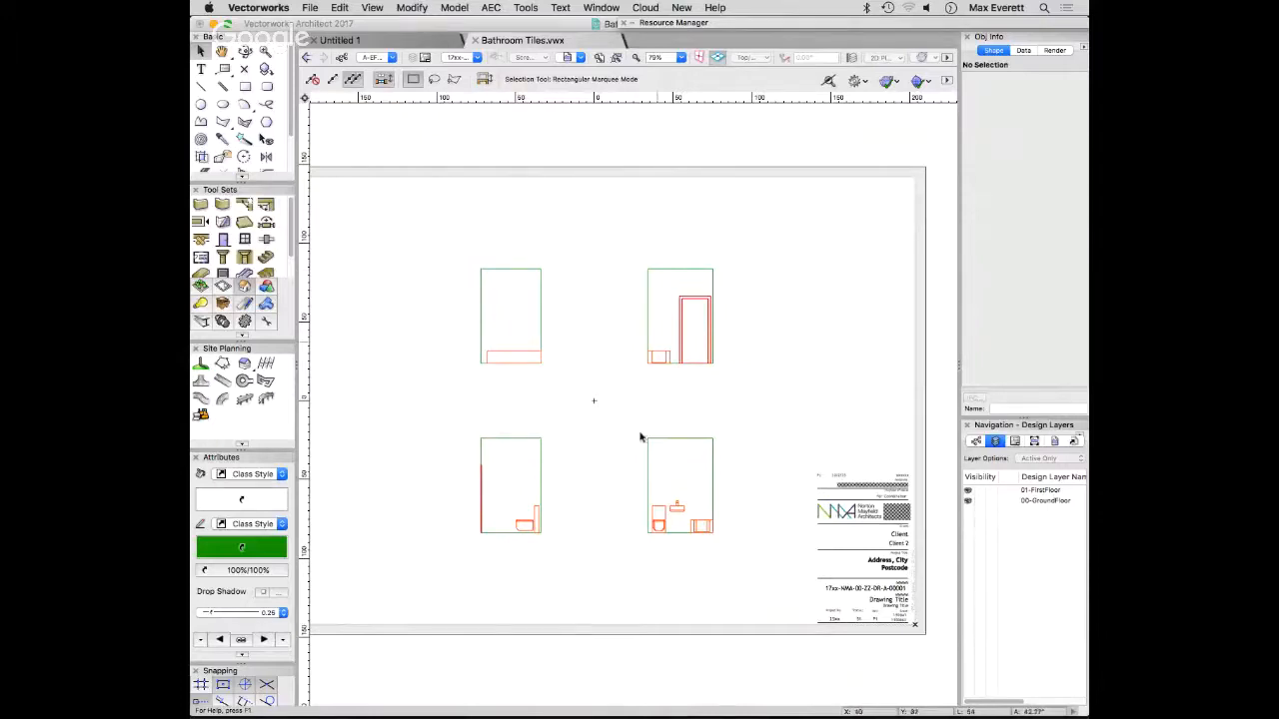
{"action": "key", "text": "space"}
{"action": "left_click_drag", "start_coordinate": [755, 472], "coordinate": [753, 447]}
{"action": "scroll", "coordinate": [659, 467], "scroll_direction": "down", "scroll_amount": 1}
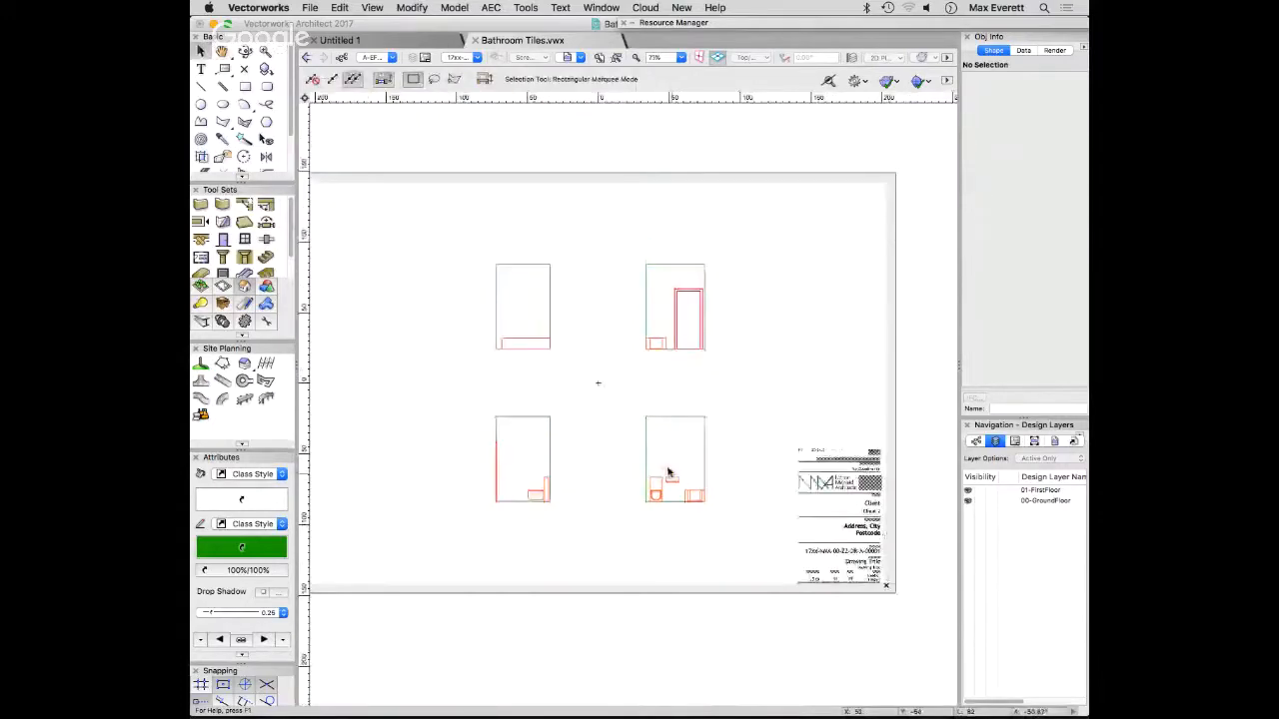
{"action": "scroll", "coordinate": [668, 473], "scroll_direction": "up", "scroll_amount": 10}
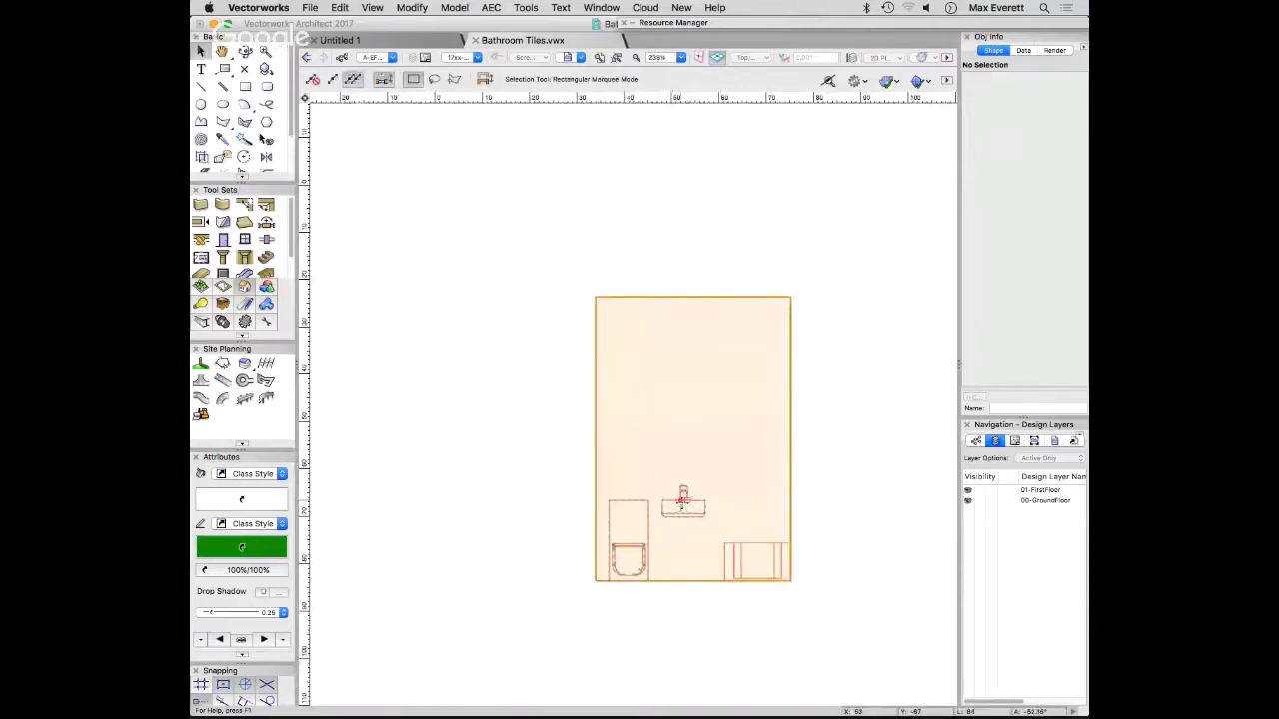
{"action": "double_click", "coordinate": [684, 497]}
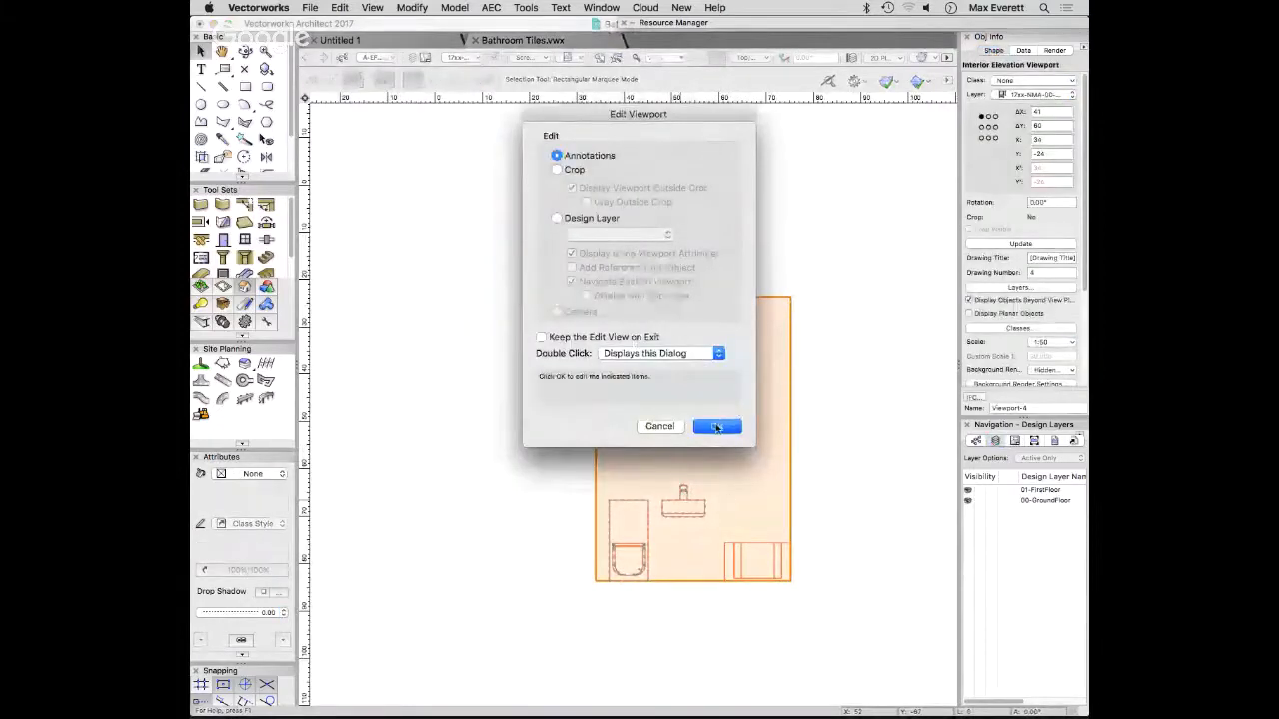
{"action": "left_click", "coordinate": [718, 425]}
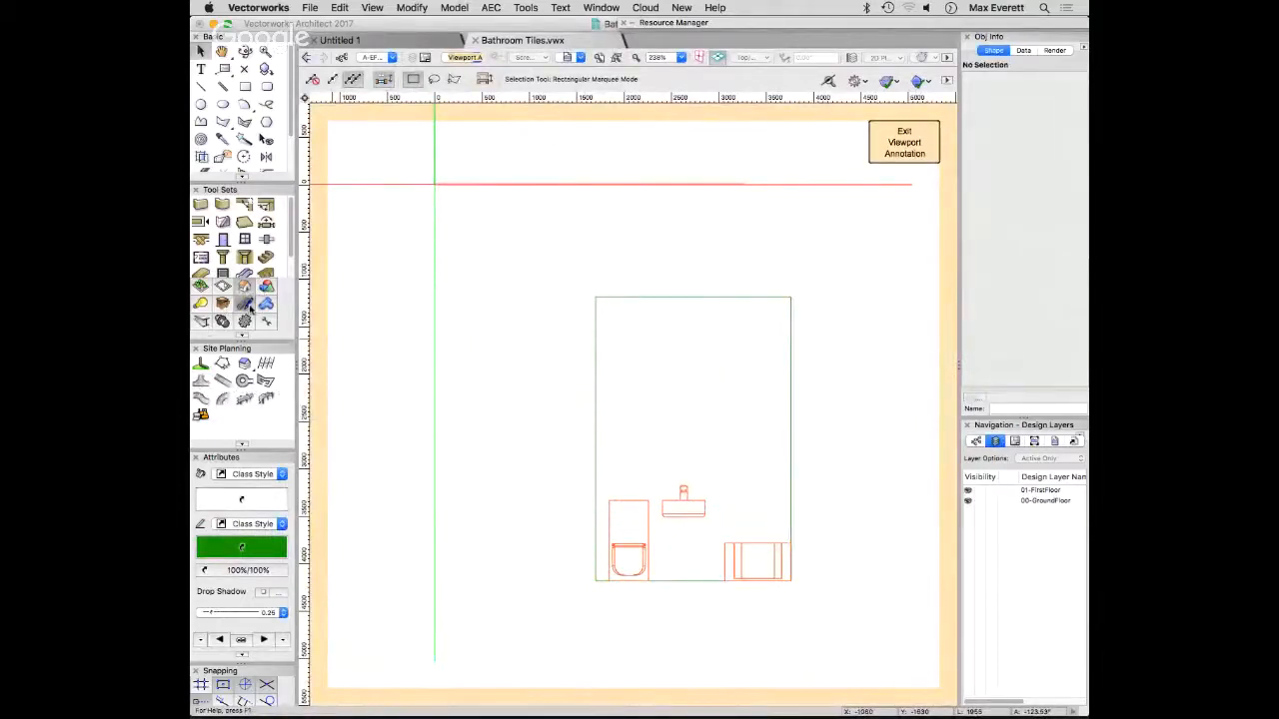
- Set up the Ceiling Grid tool with a tile width of 600 and a tile length of 300
{"action": "left_click", "coordinate": [201, 320]}
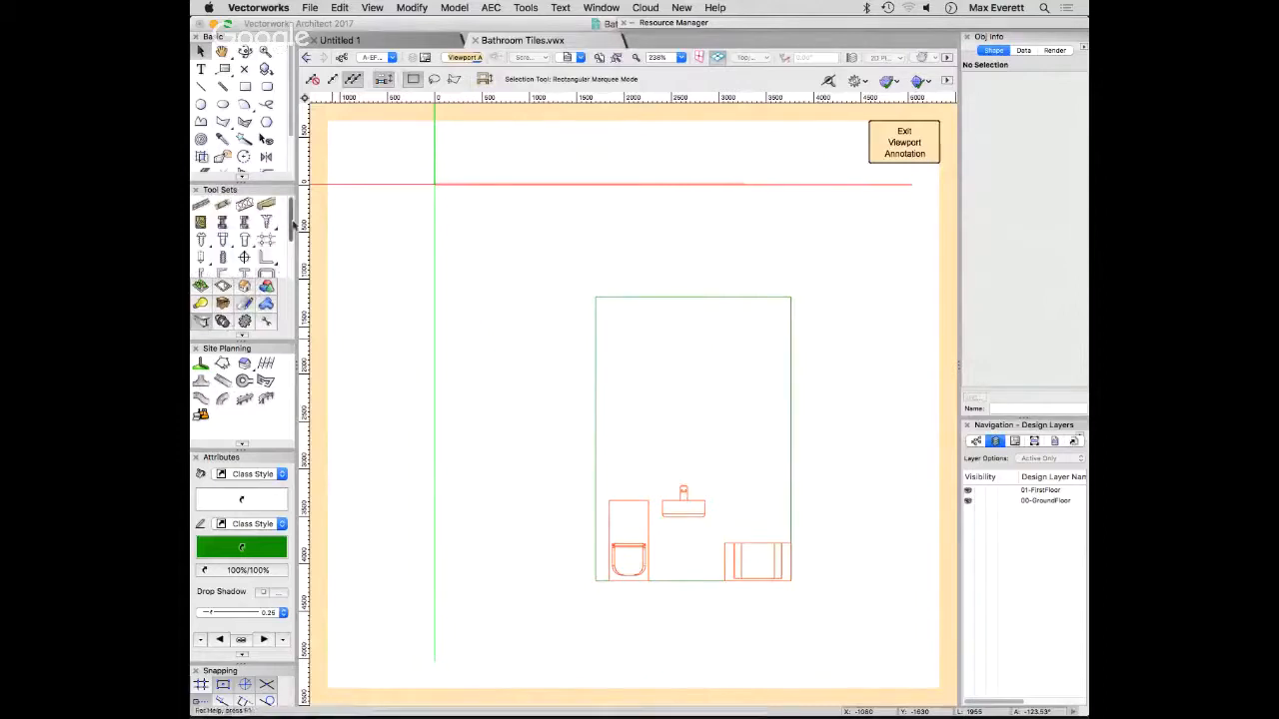
{"action": "scroll", "coordinate": [246, 257], "scroll_direction": "down", "scroll_amount": 4}
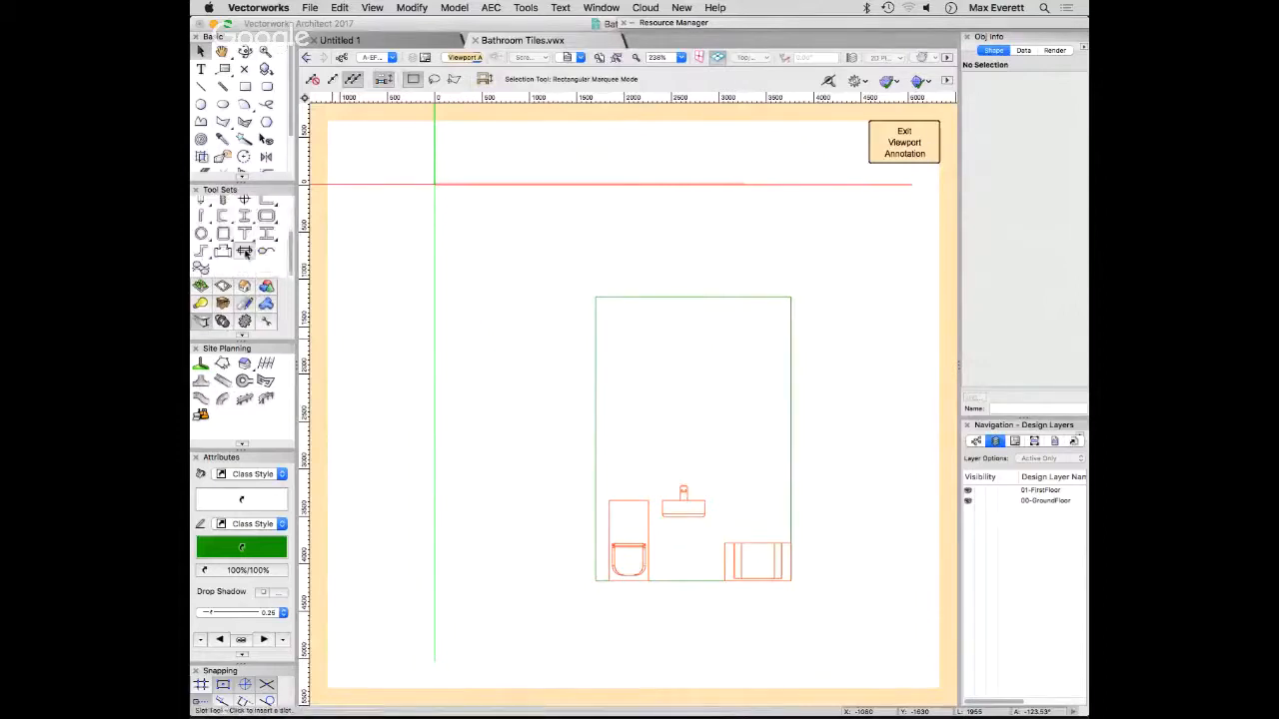
{"action": "left_click", "coordinate": [202, 302]}
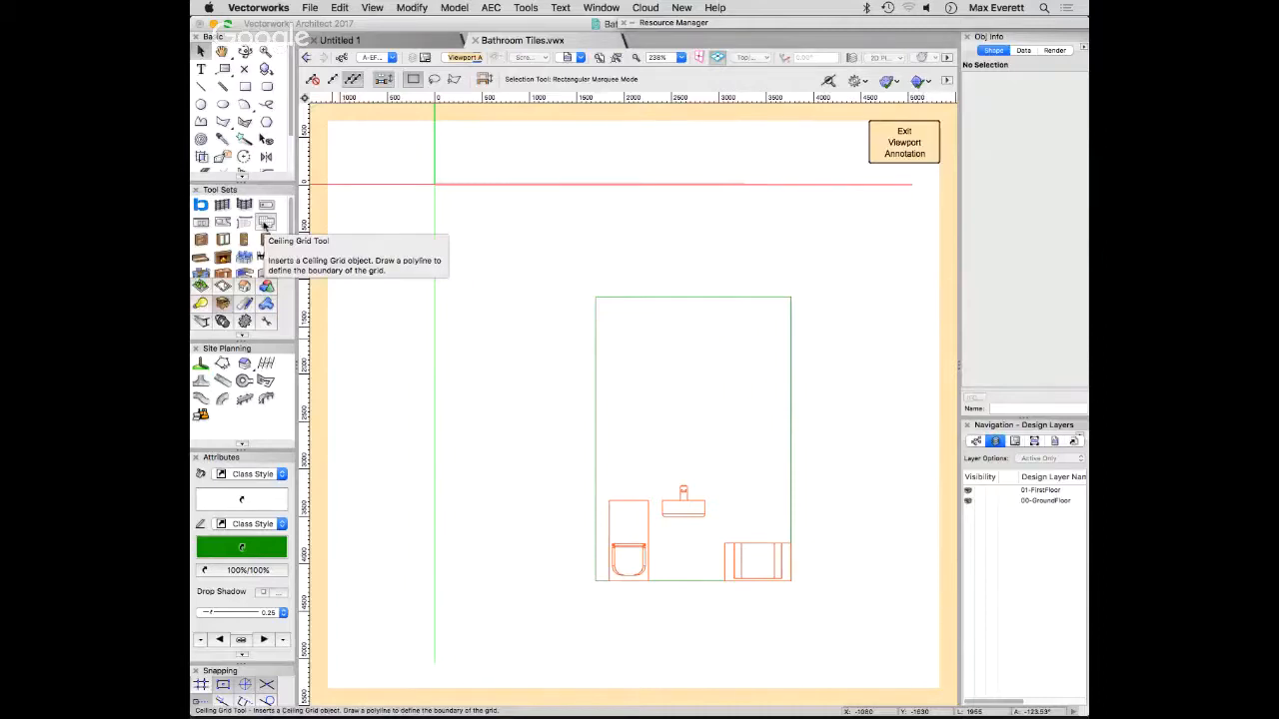
{"action": "left_click", "coordinate": [266, 223]}
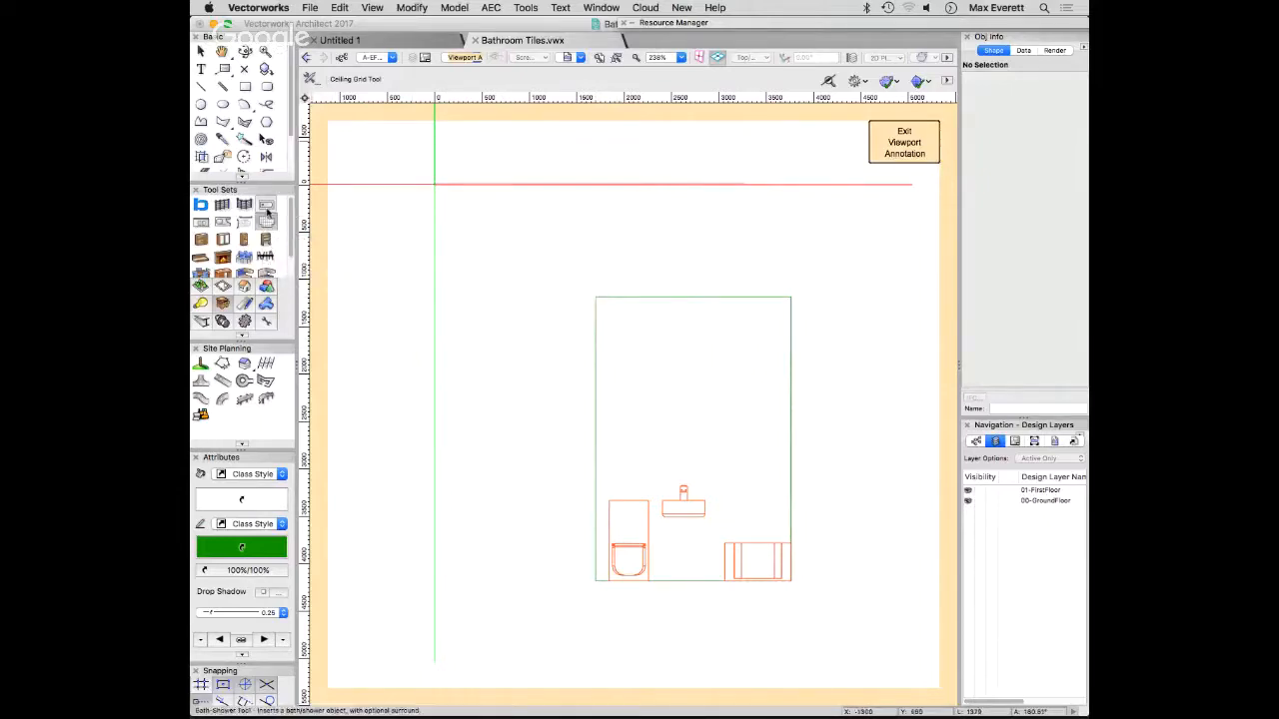
{"action": "left_click", "coordinate": [312, 80]}
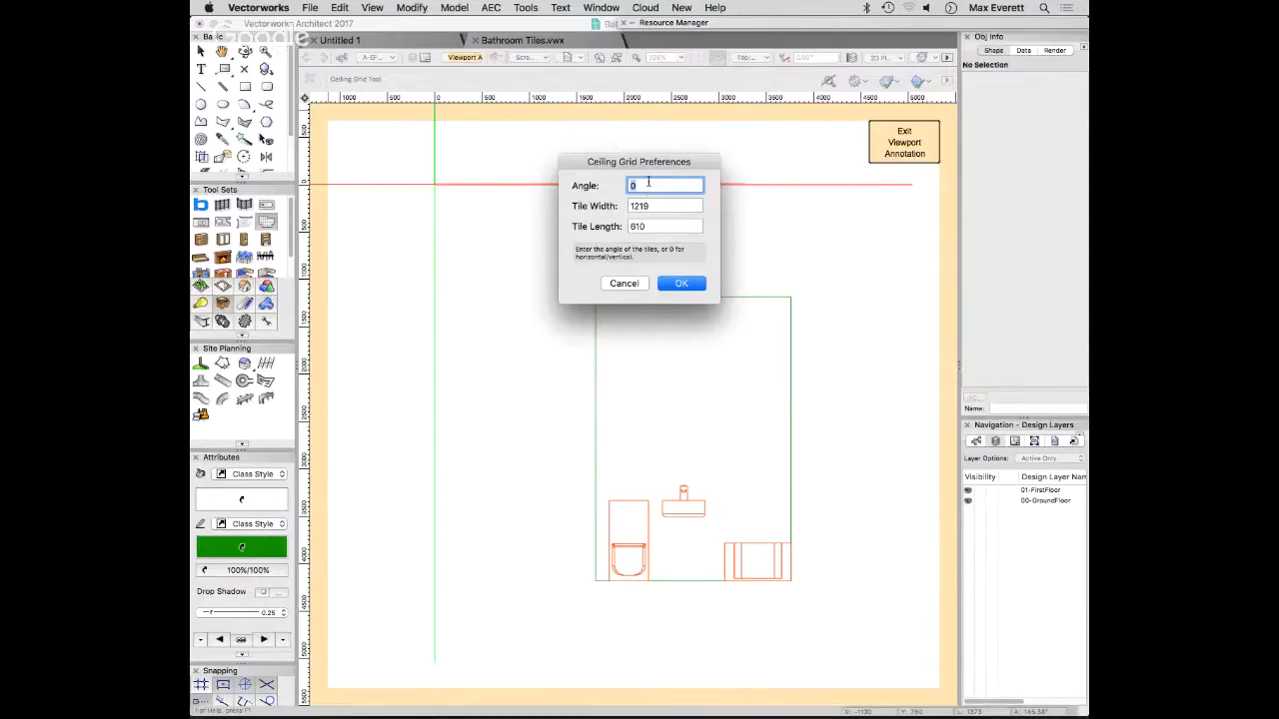
{"action": "key", "text": "Tab"}
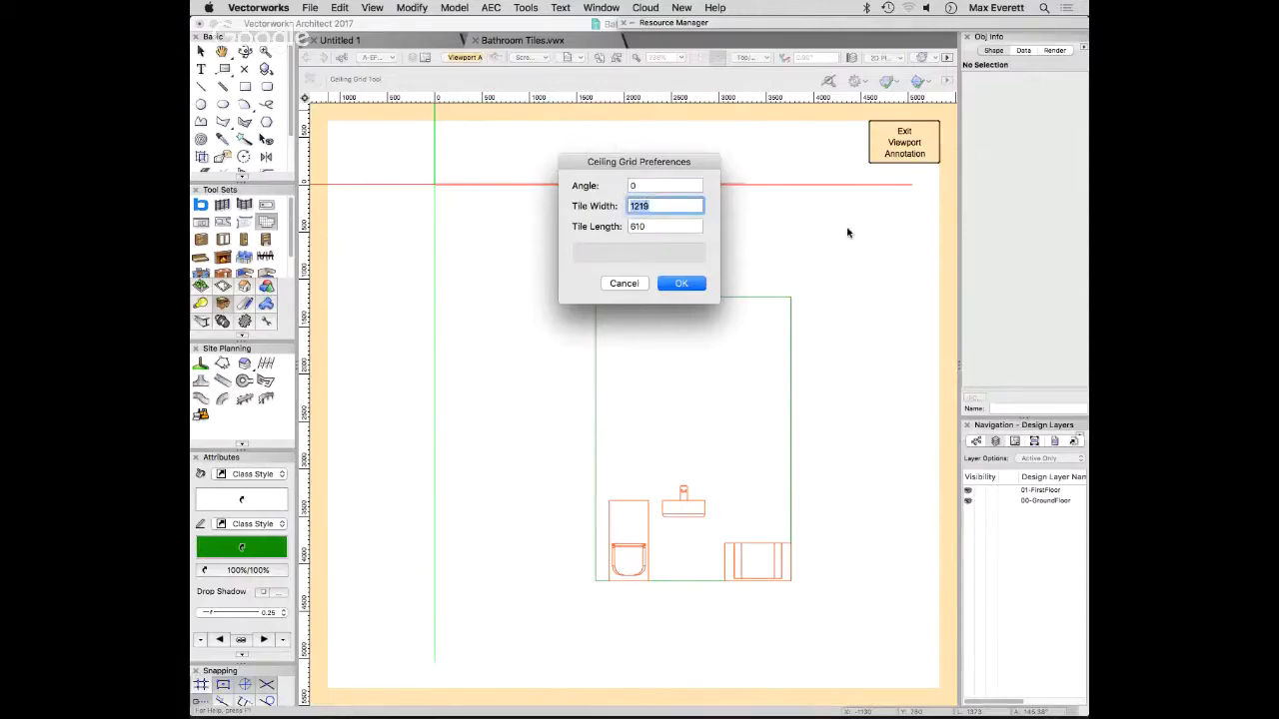
{"action": "type", "text": "600"}
{"action": "key", "text": "Tab"}
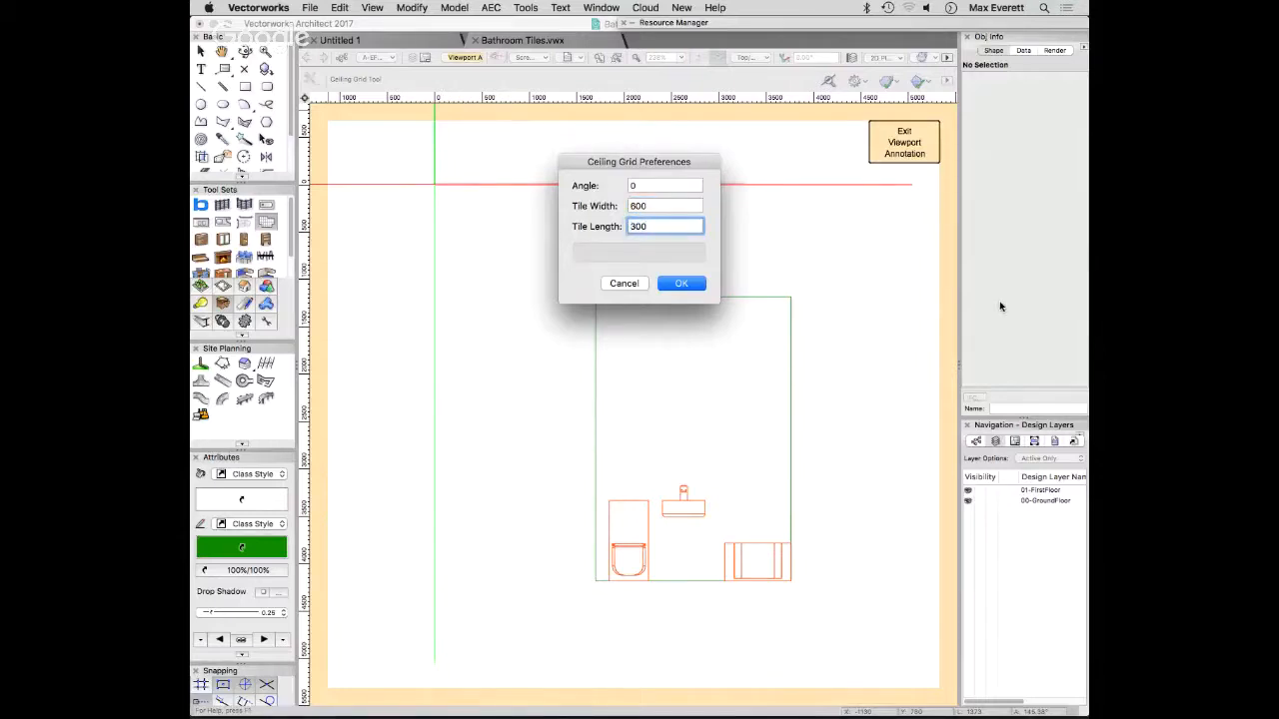
{"action": "key", "text": "Return"}
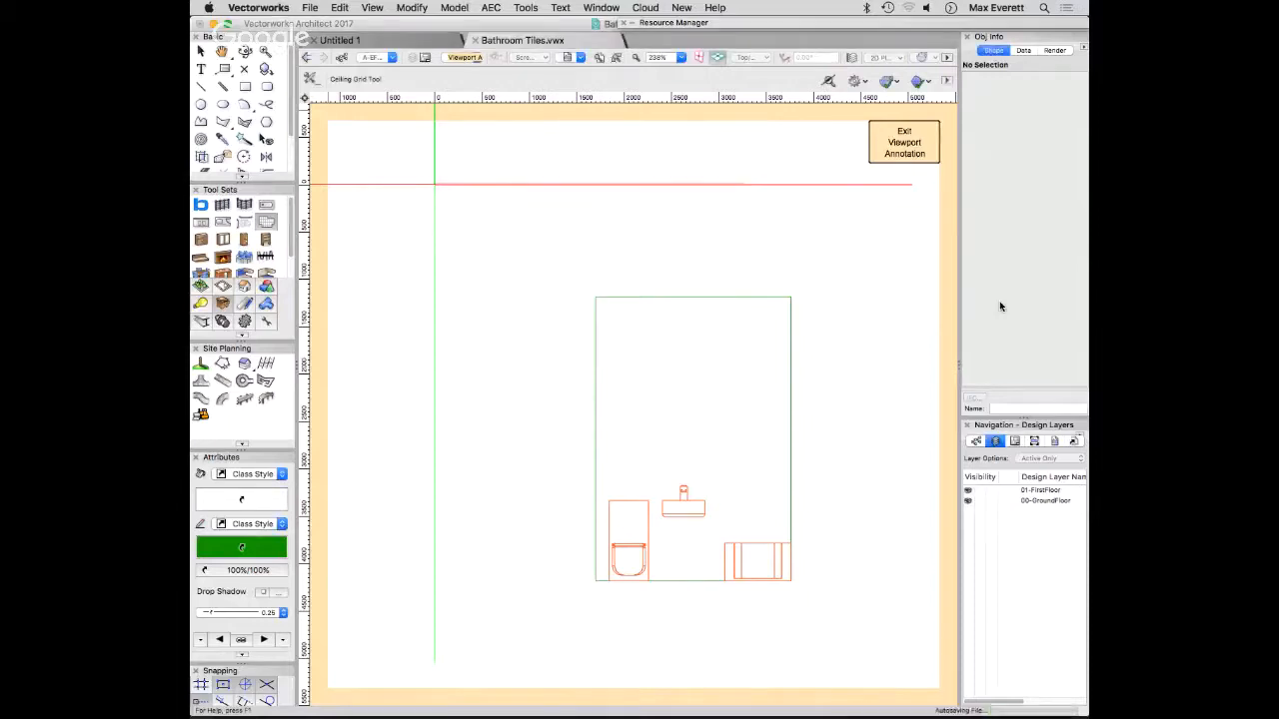
- Draw the ceiling grid boundary along the wall's outline, stepping around the bath end and the boxing behind the toilet
{"action": "left_click", "coordinate": [594, 296]}
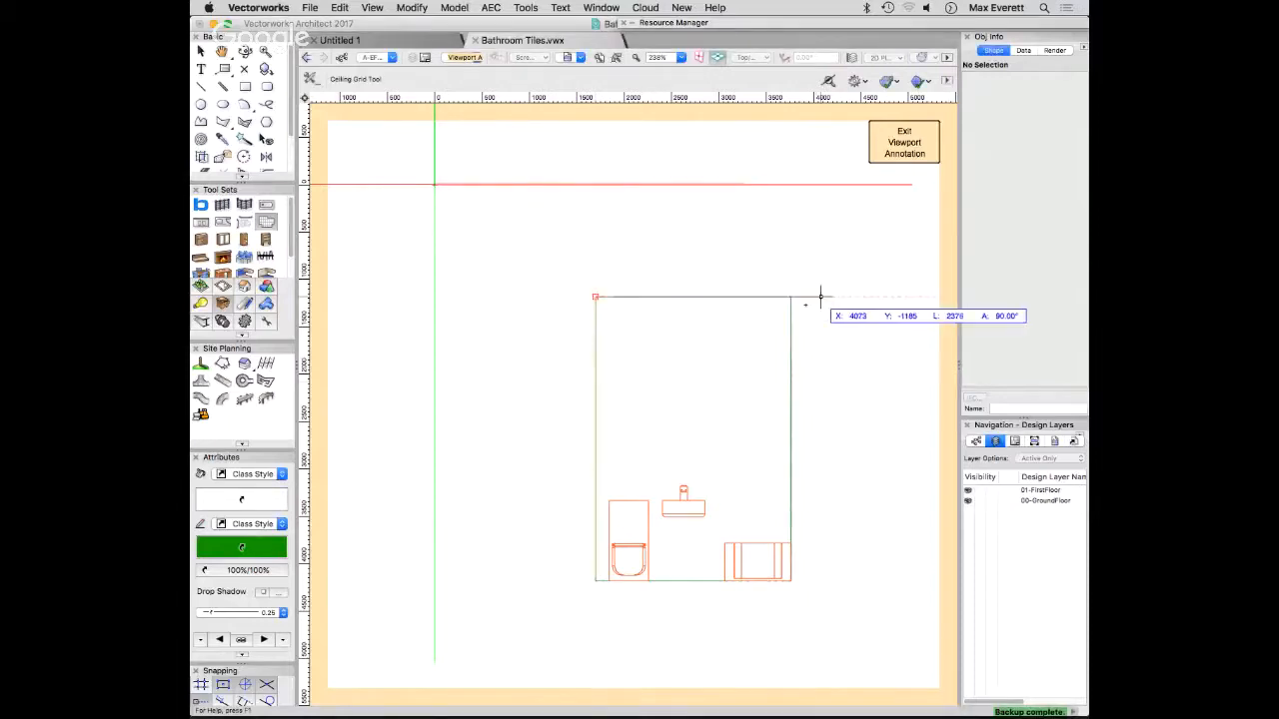
{"action": "left_click", "coordinate": [789, 297]}
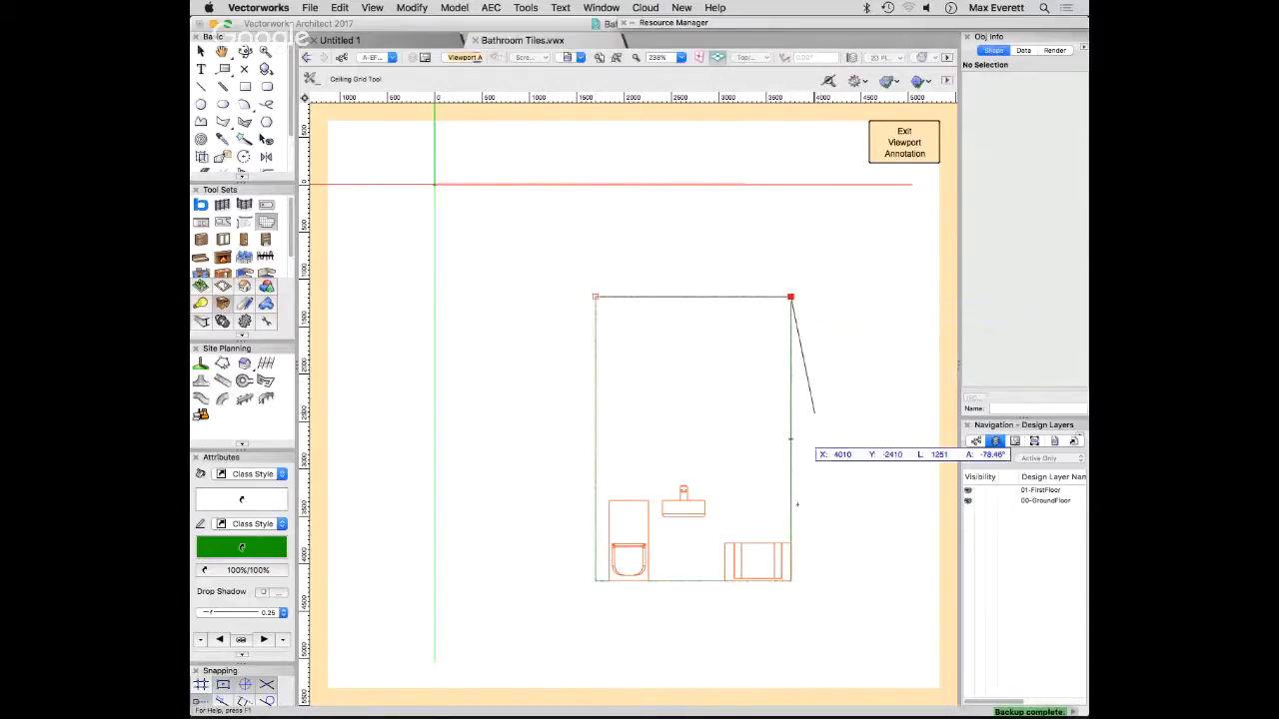
{"action": "left_click", "coordinate": [789, 543]}
{"action": "left_click", "coordinate": [724, 542]}
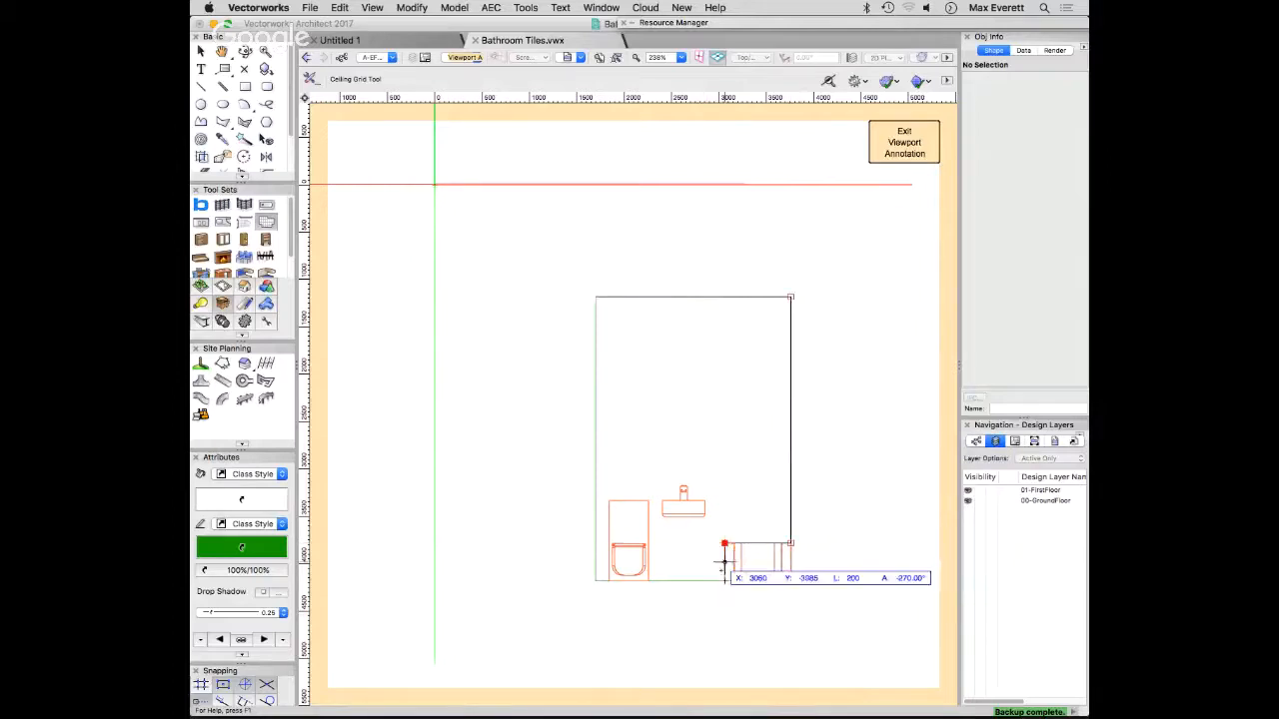
{"action": "left_click", "coordinate": [724, 580]}
{"action": "left_click", "coordinate": [648, 581]}
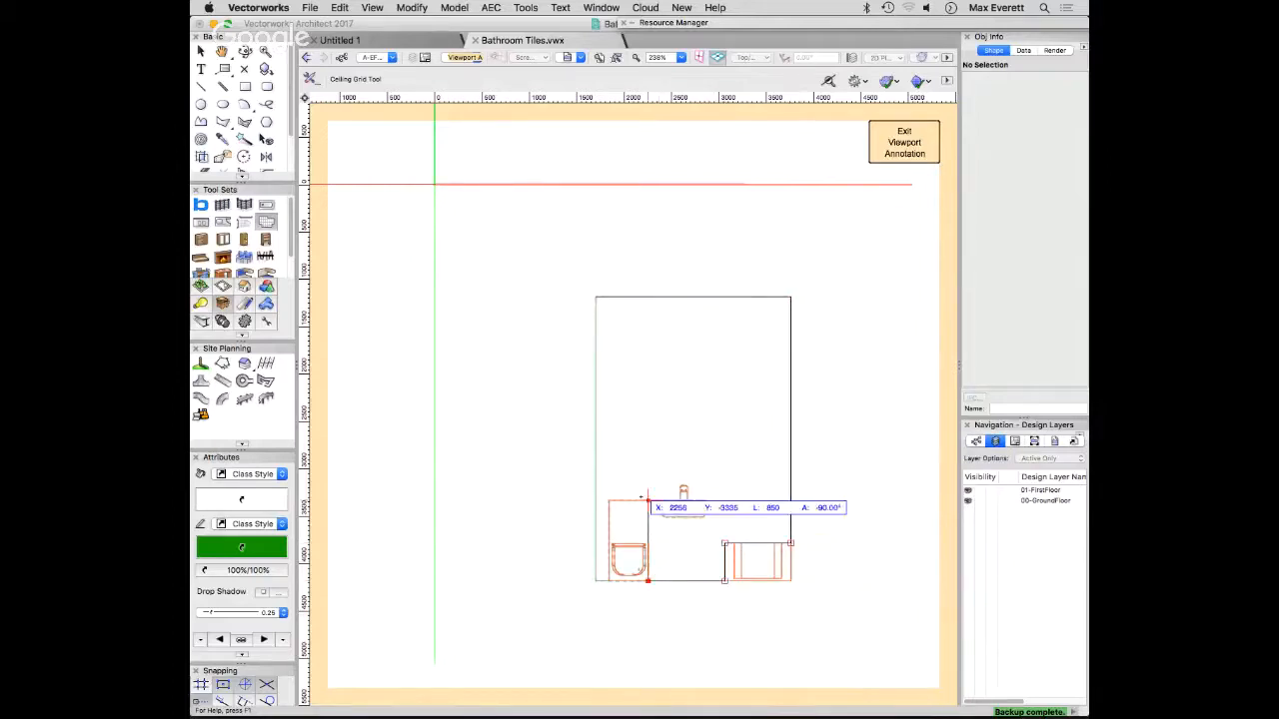
{"action": "left_click", "coordinate": [647, 499]}
{"action": "left_click", "coordinate": [609, 500]}
{"action": "left_click", "coordinate": [608, 580]}
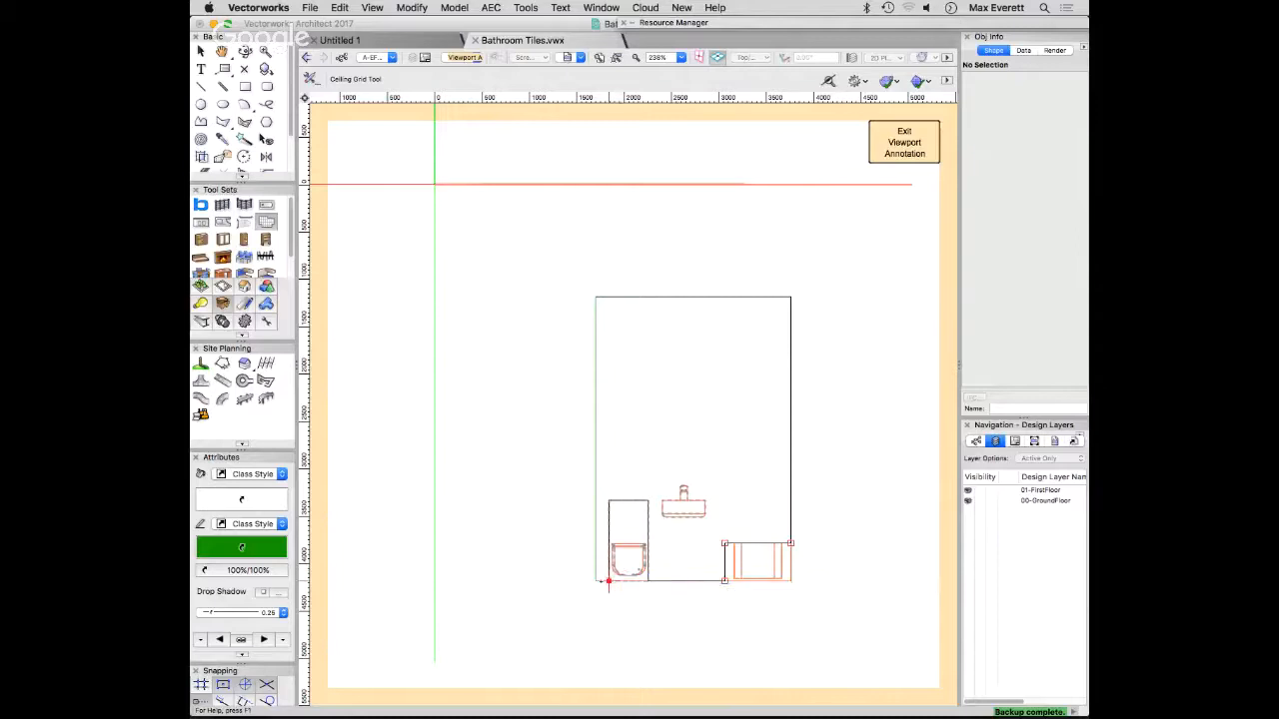
{"action": "left_click", "coordinate": [595, 581]}
{"action": "left_click", "coordinate": [596, 296]}
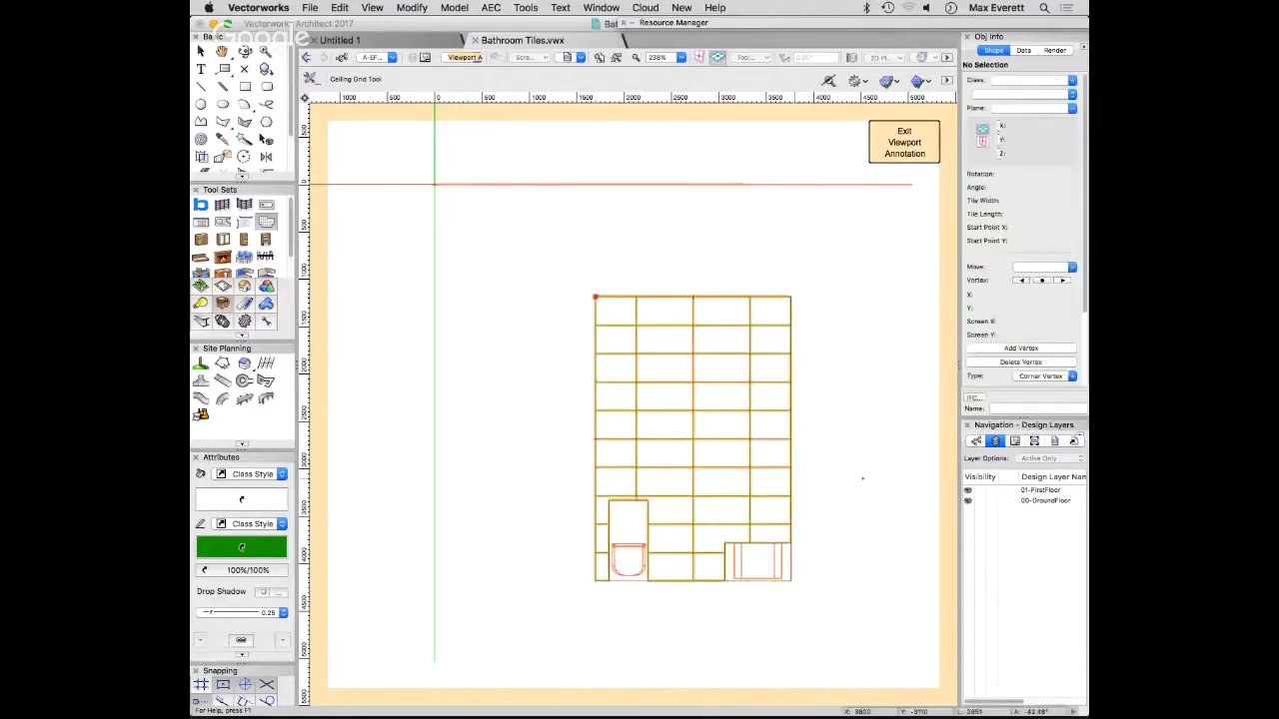
- Send the tile grid to the back so it sits behind the basin, and deselect it
{"action": "key", "text": "x"}
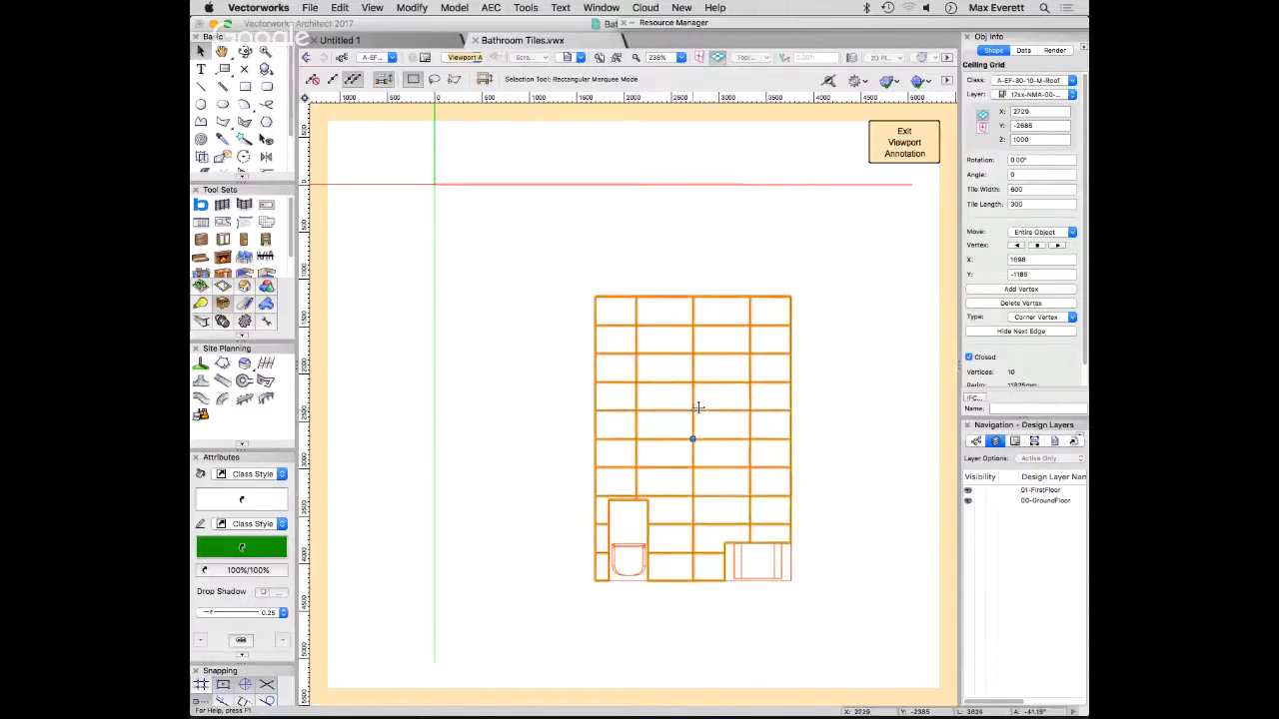
{"action": "right_click", "coordinate": [696, 407]}
{"action": "mouse_move", "coordinate": [879, 543]}
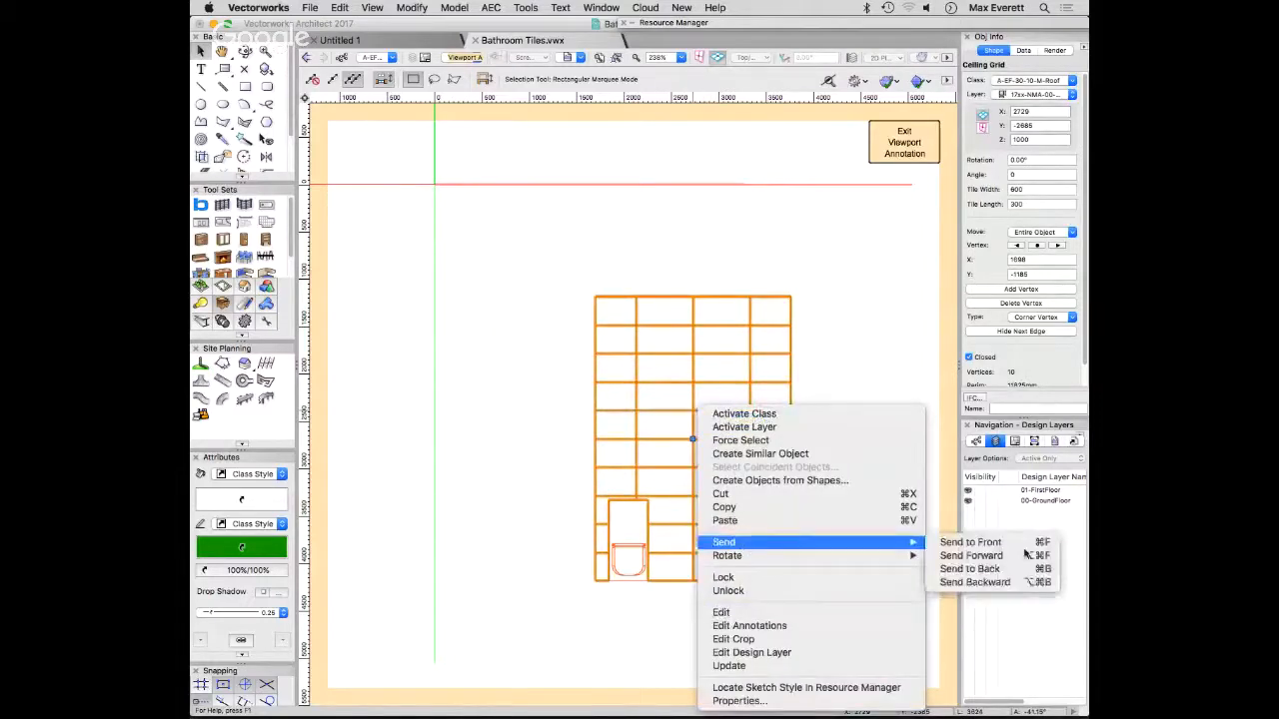
{"action": "left_click", "coordinate": [1016, 570]}
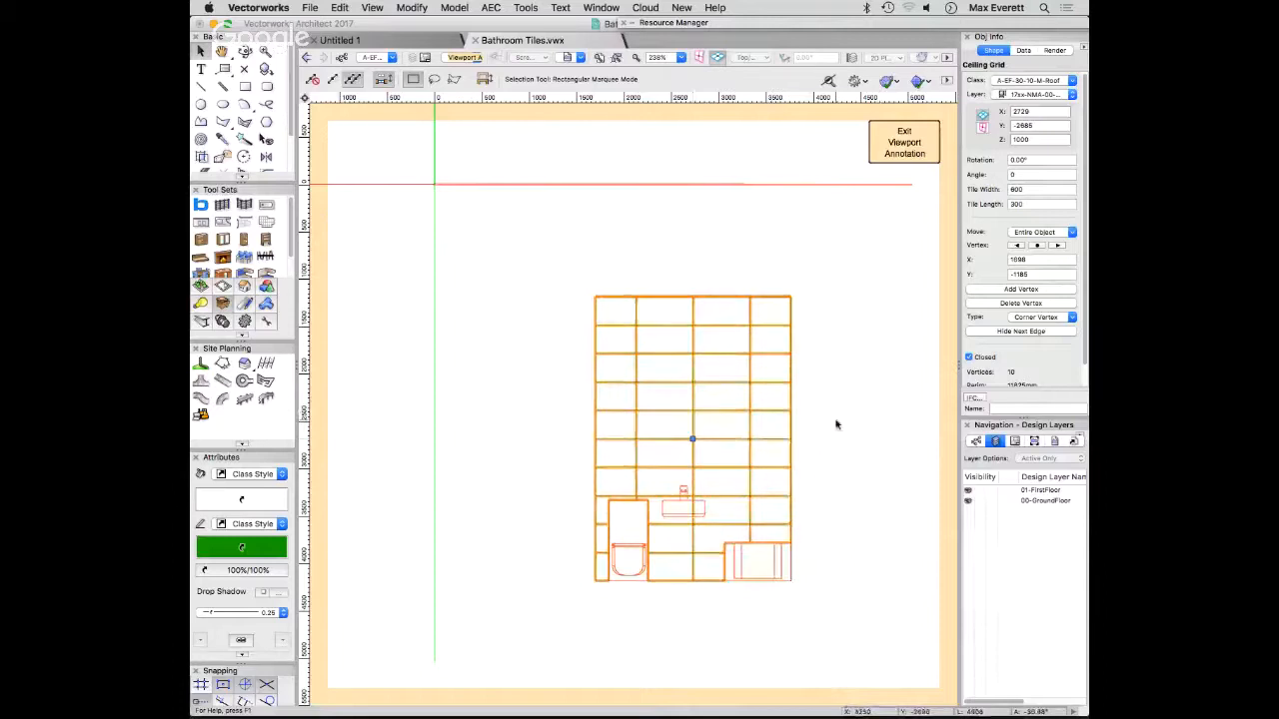
{"action": "left_click", "coordinate": [836, 423]}
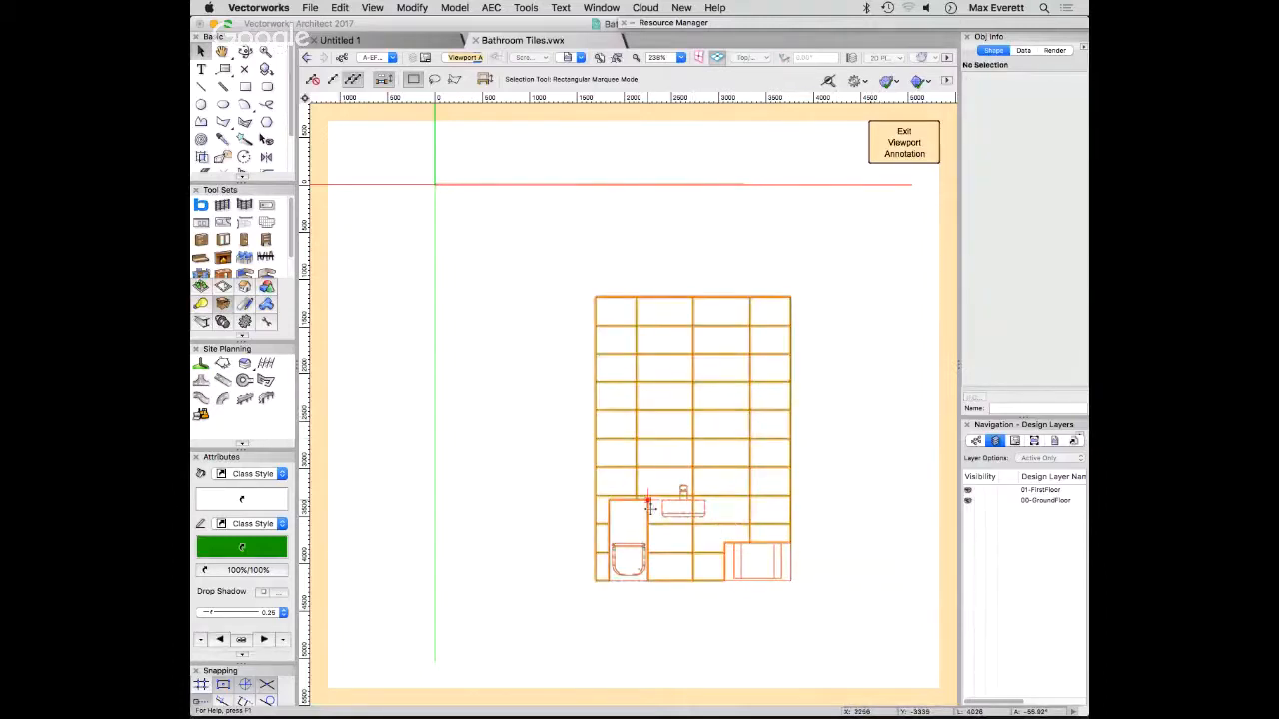
- Draw a vertical guide line about 2750 mm long from the basin's upper edge centre to above the wall
{"action": "key", "text": "alt+shift+d"}
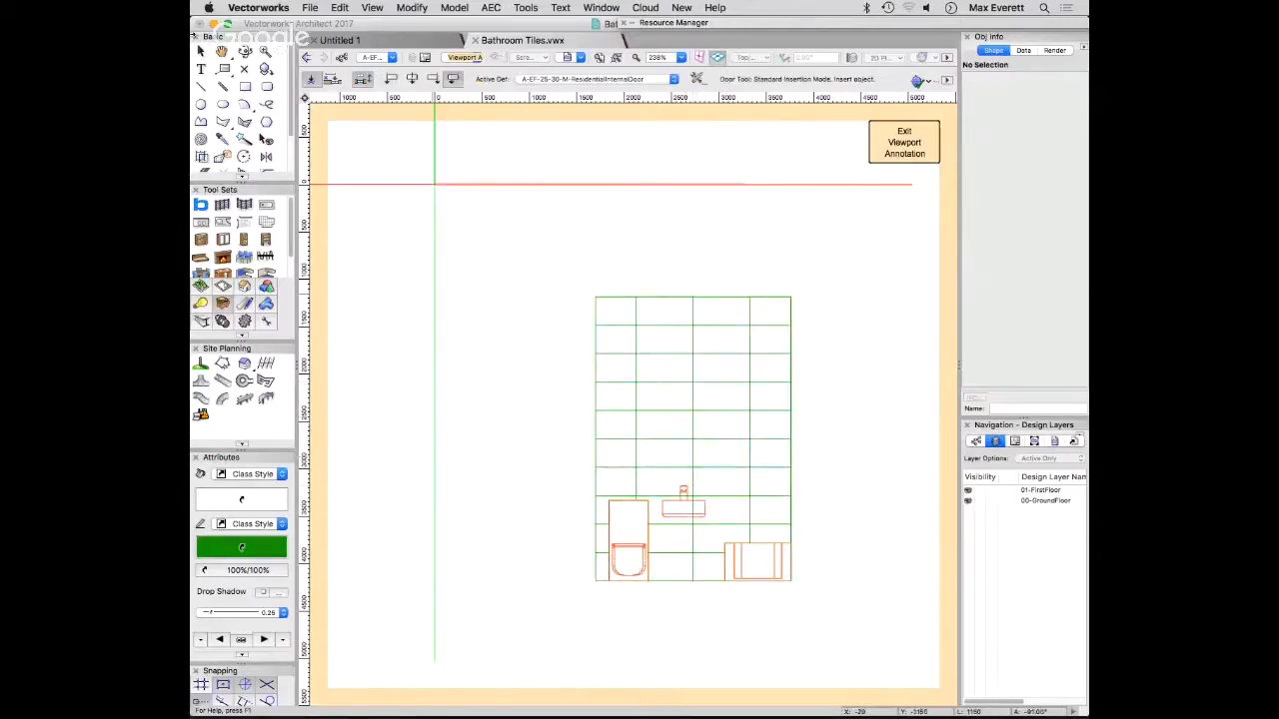
{"action": "left_click", "coordinate": [201, 86]}
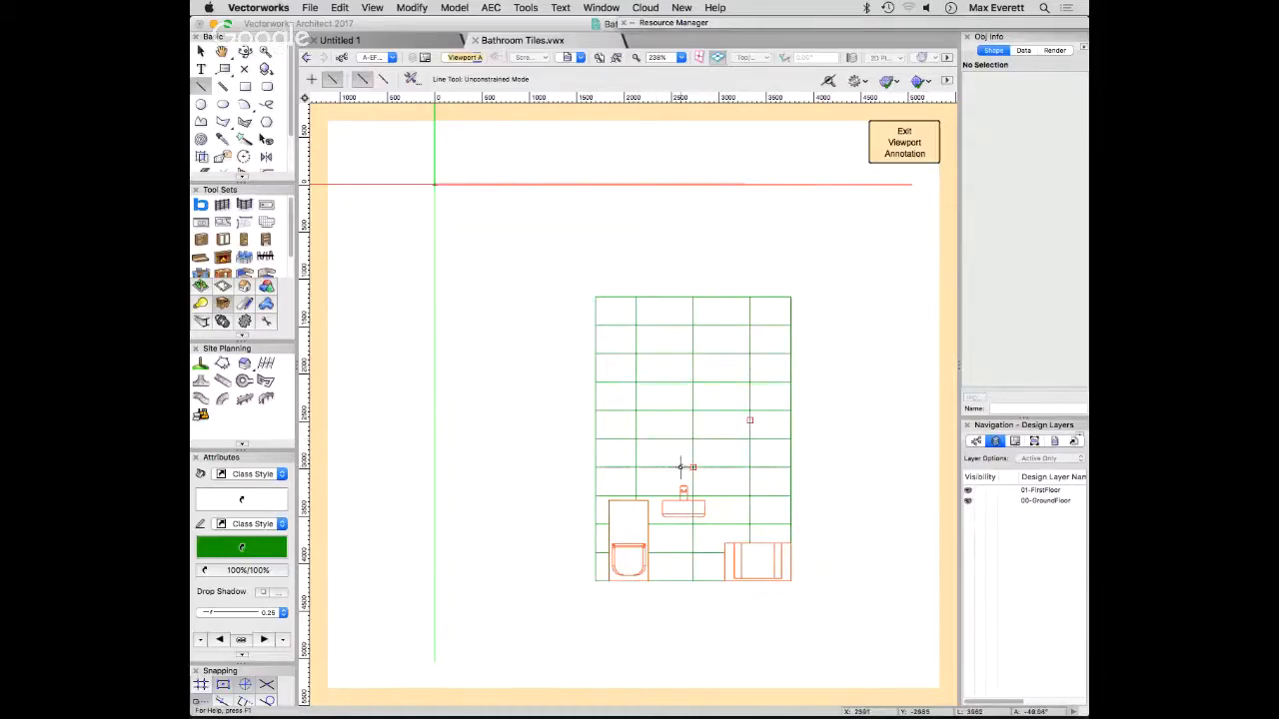
{"action": "scroll", "coordinate": [683, 485], "scroll_direction": "down", "scroll_amount": 3}
{"action": "scroll", "coordinate": [679, 469], "scroll_direction": "up", "scroll_amount": 6}
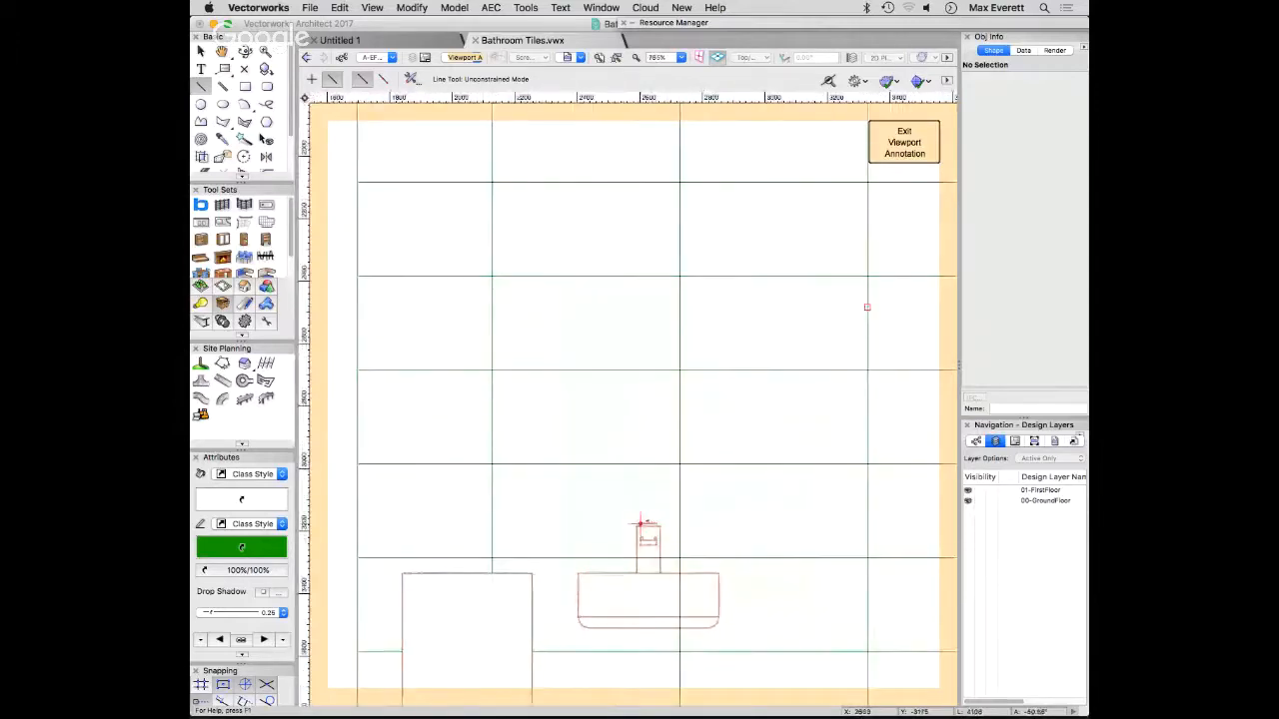
{"action": "scroll", "coordinate": [647, 533], "scroll_direction": "up", "scroll_amount": 4}
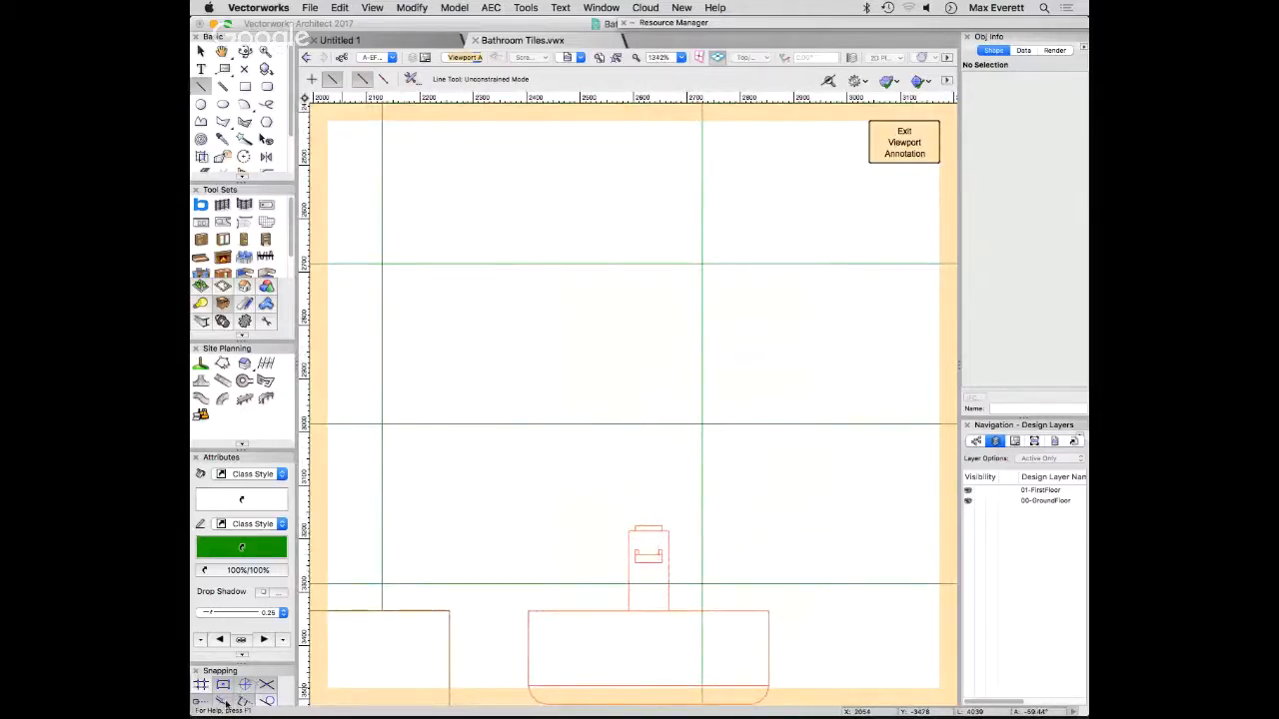
{"action": "left_click", "coordinate": [647, 611]}
{"action": "scroll", "coordinate": [672, 440], "scroll_direction": "down", "scroll_amount": 5}
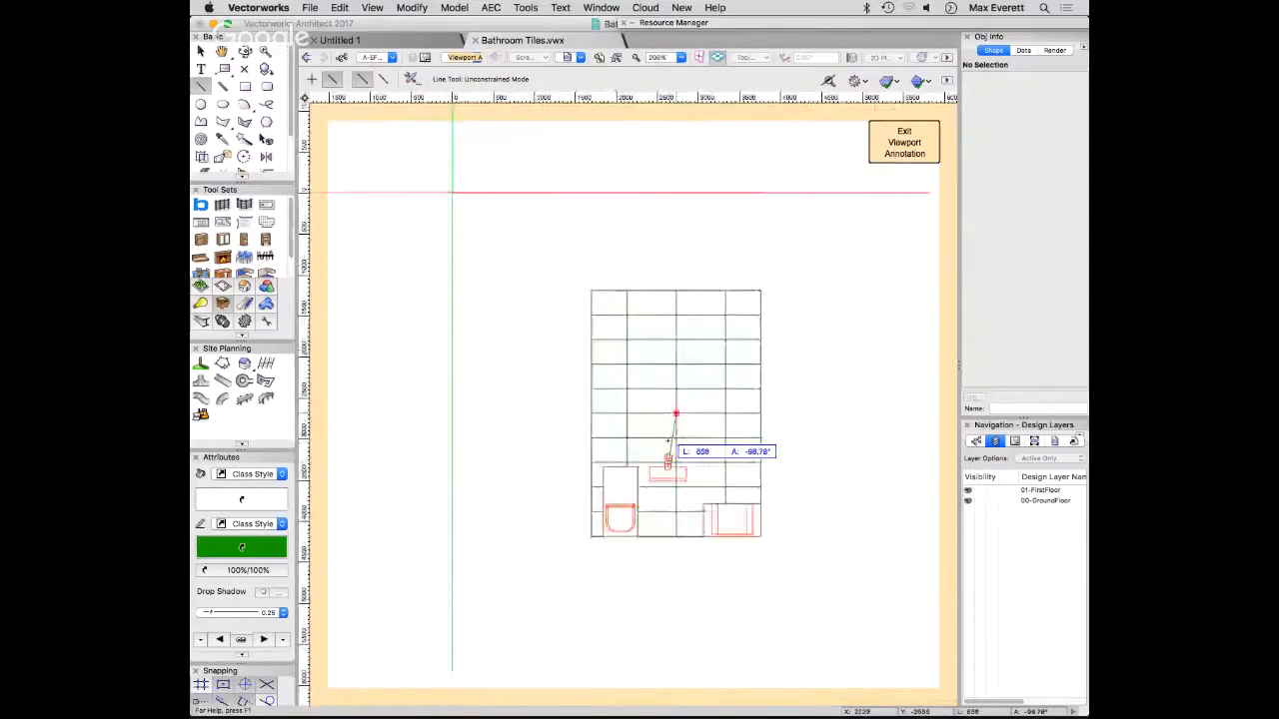
{"action": "left_click", "coordinate": [668, 241]}
{"action": "key", "text": "x"}
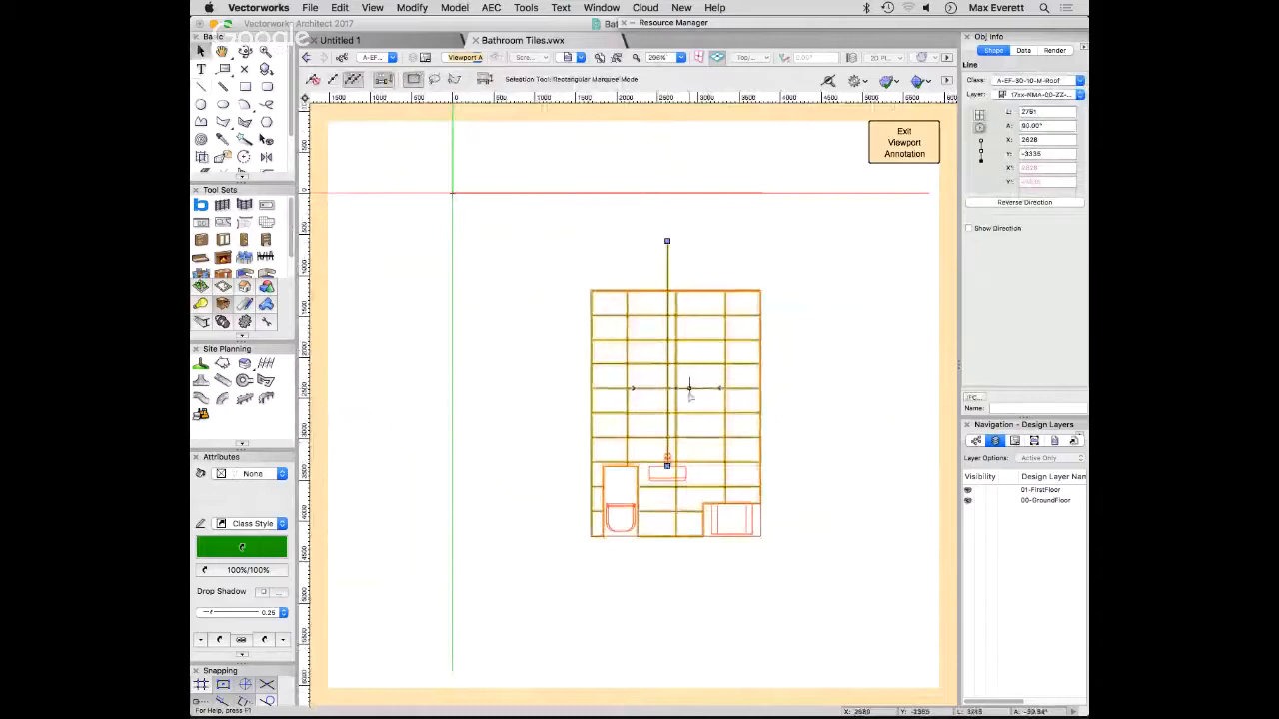
- Move the tile grid's start point to where the guide line meets the wall's upper edge, and delete the guide line
{"action": "left_click", "coordinate": [689, 394]}
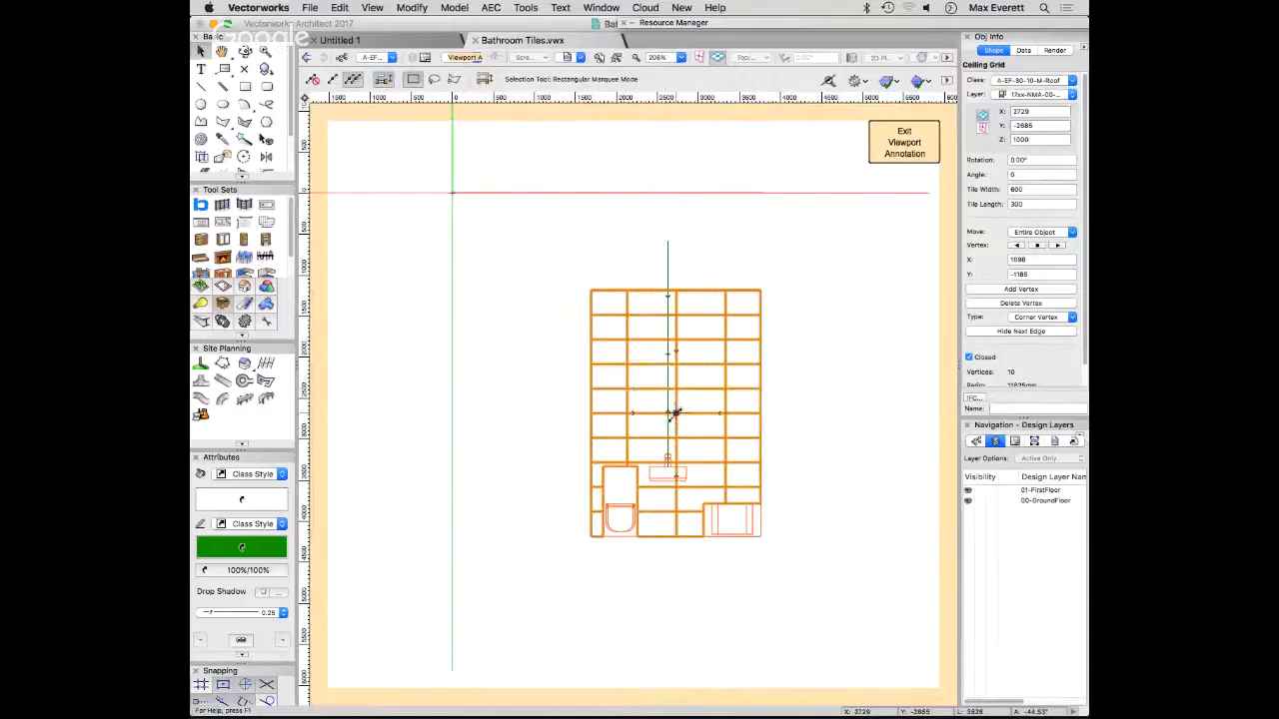
{"action": "left_click_drag", "start_coordinate": [675, 413], "coordinate": [668, 297]}
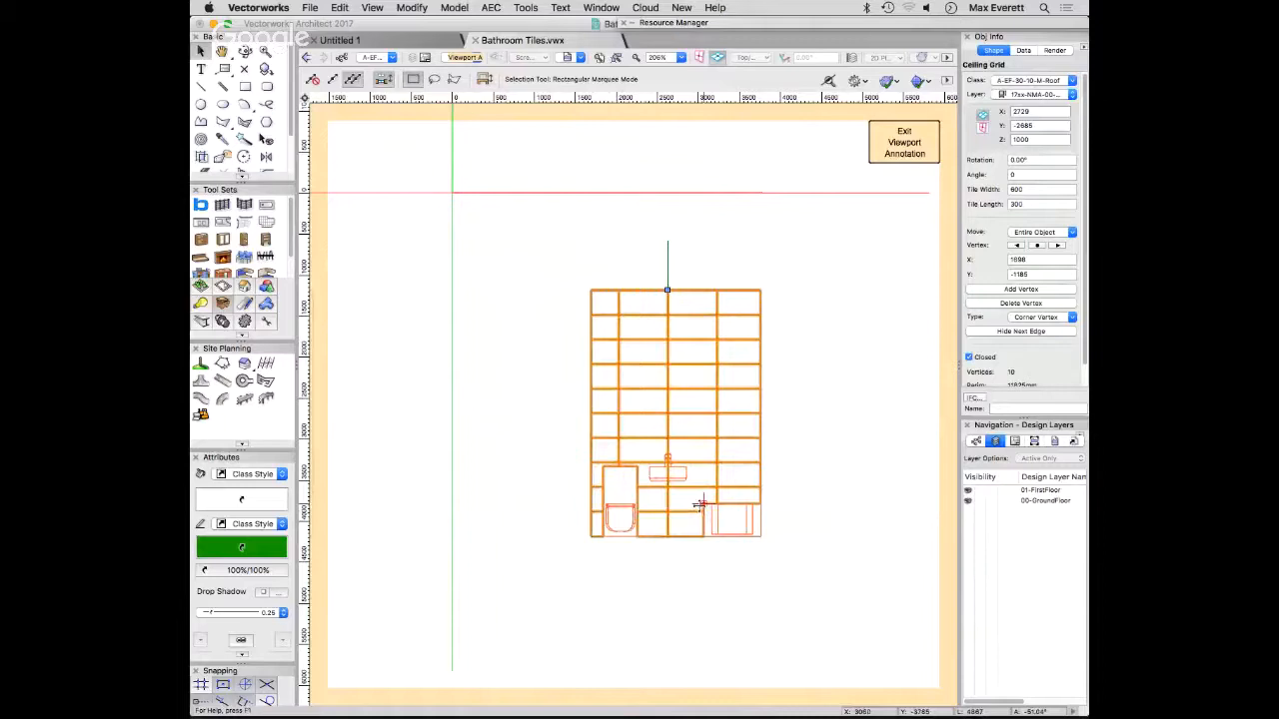
{"action": "left_click", "coordinate": [667, 262]}
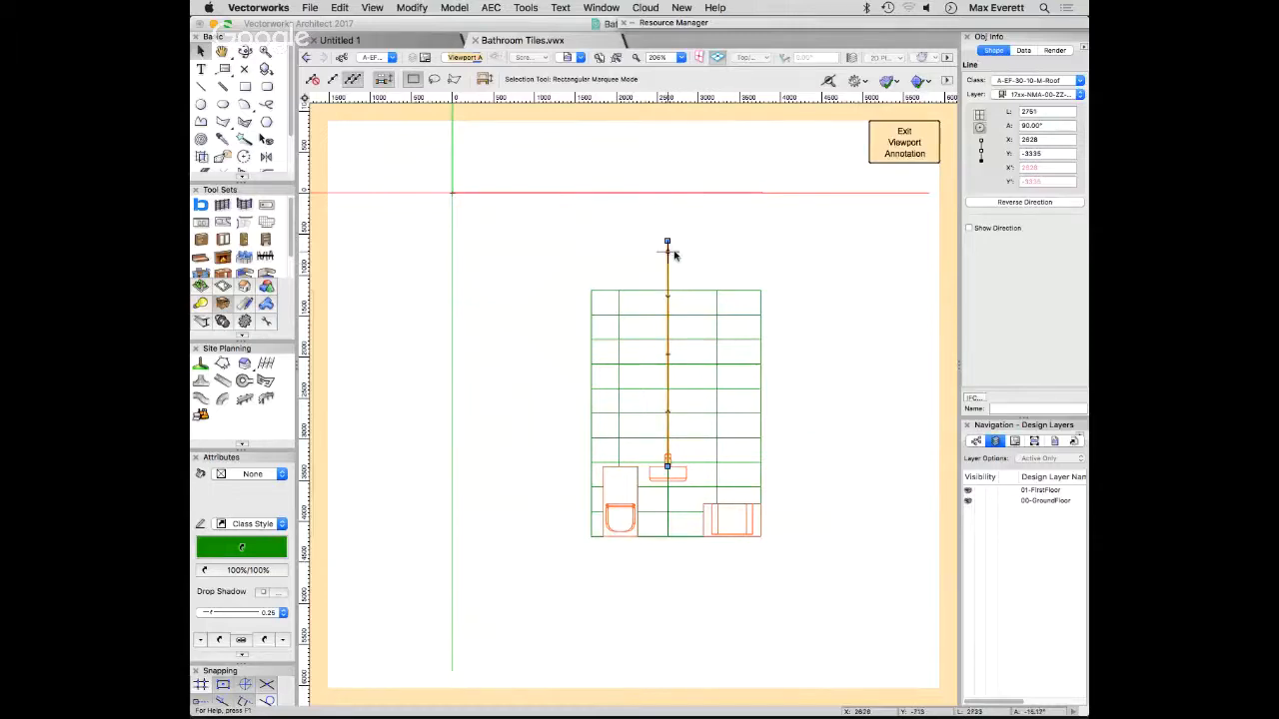
{"action": "key", "text": "Delete"}
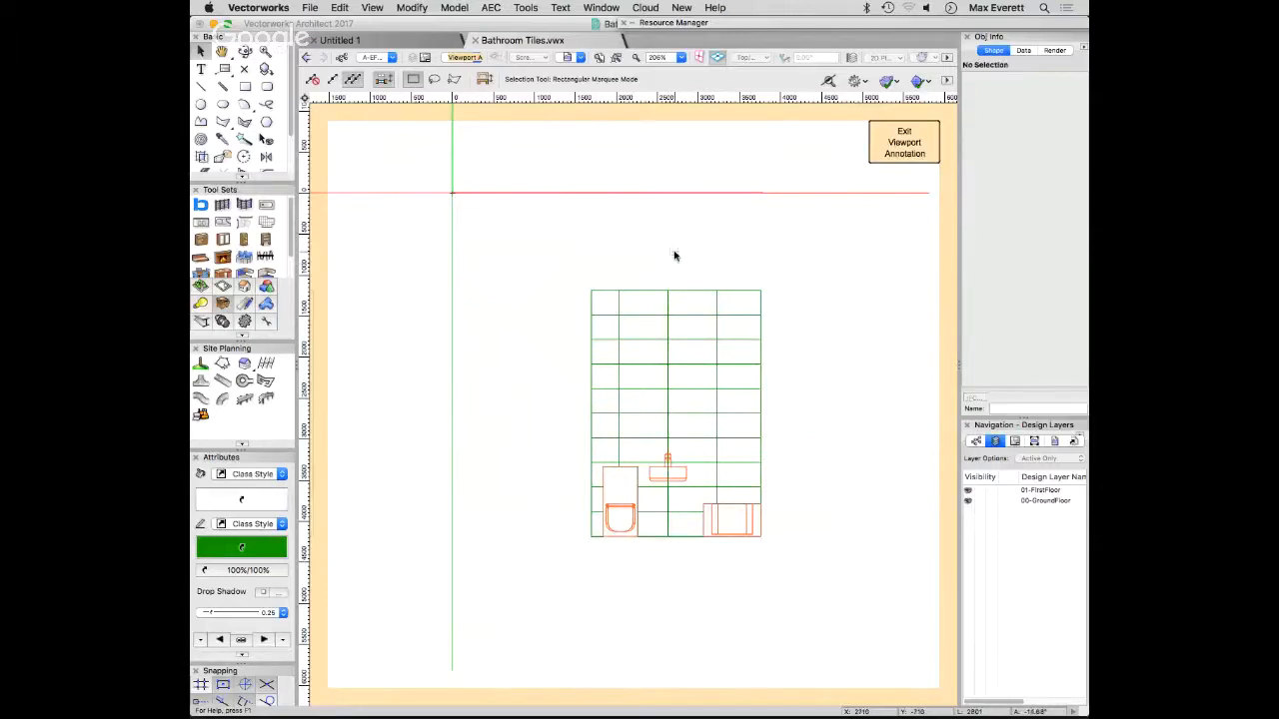
- Assign the tile grid to the A-Ss-25-45-88-M-TilingSystem class and deselect it
{"action": "left_click", "coordinate": [672, 340]}
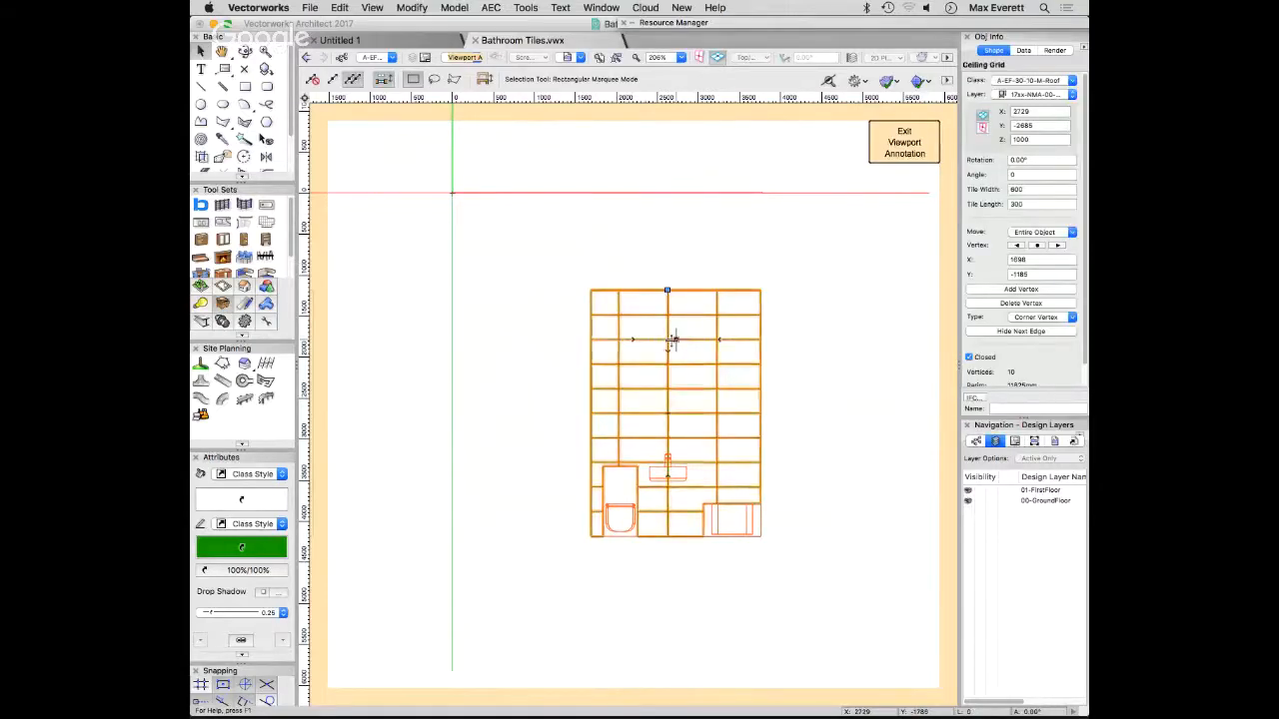
{"action": "left_click", "coordinate": [1003, 80]}
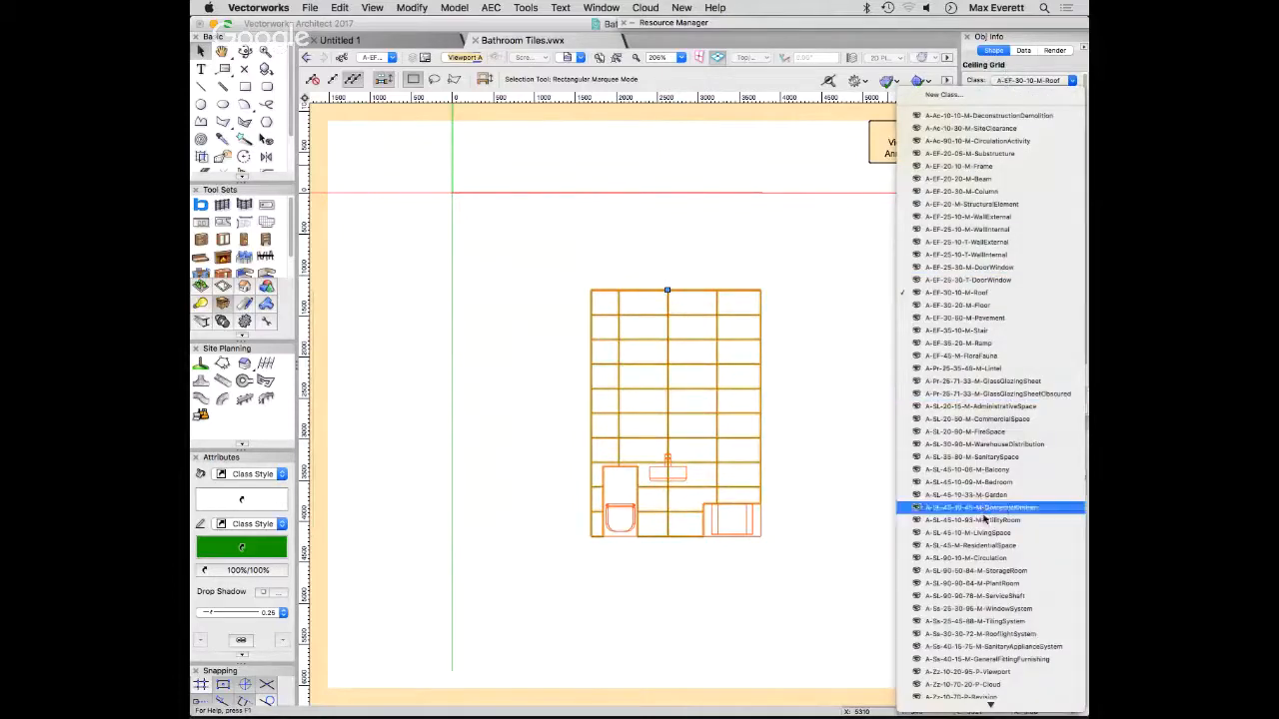
{"action": "scroll", "coordinate": [984, 584], "scroll_direction": "down", "scroll_amount": 3}
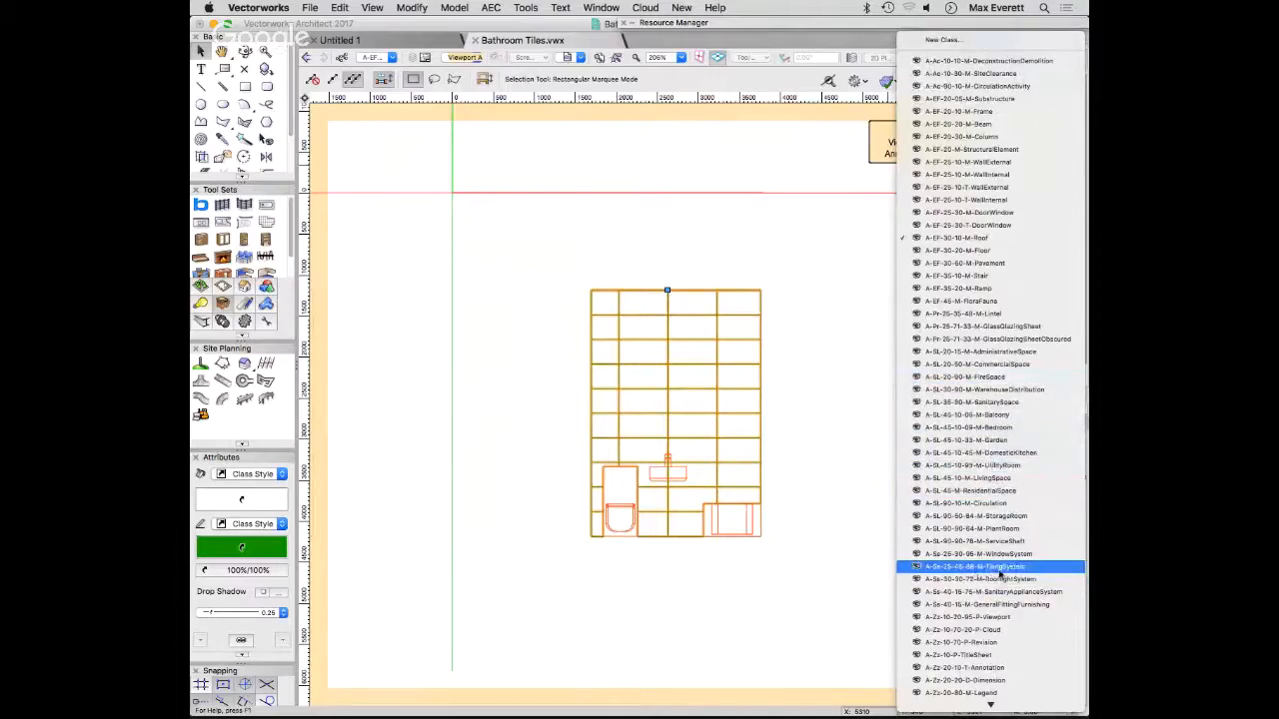
{"action": "left_click", "coordinate": [1011, 568]}
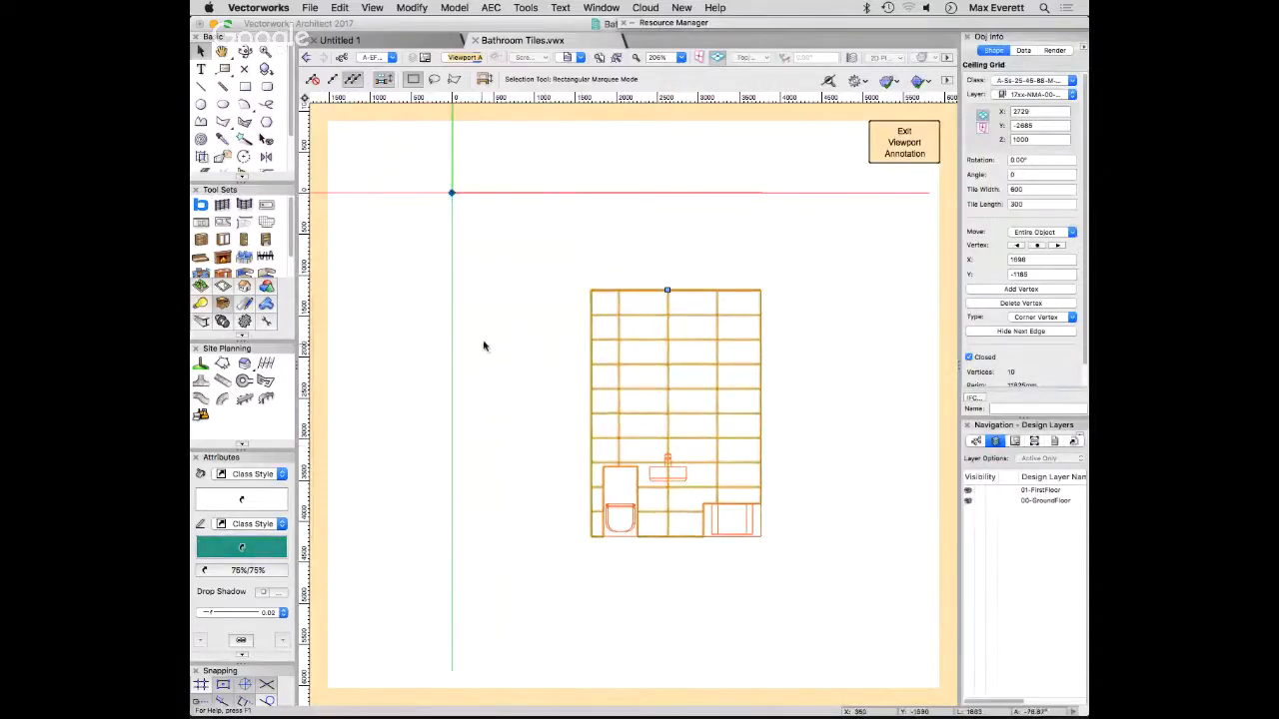
{"action": "left_click", "coordinate": [566, 291]}
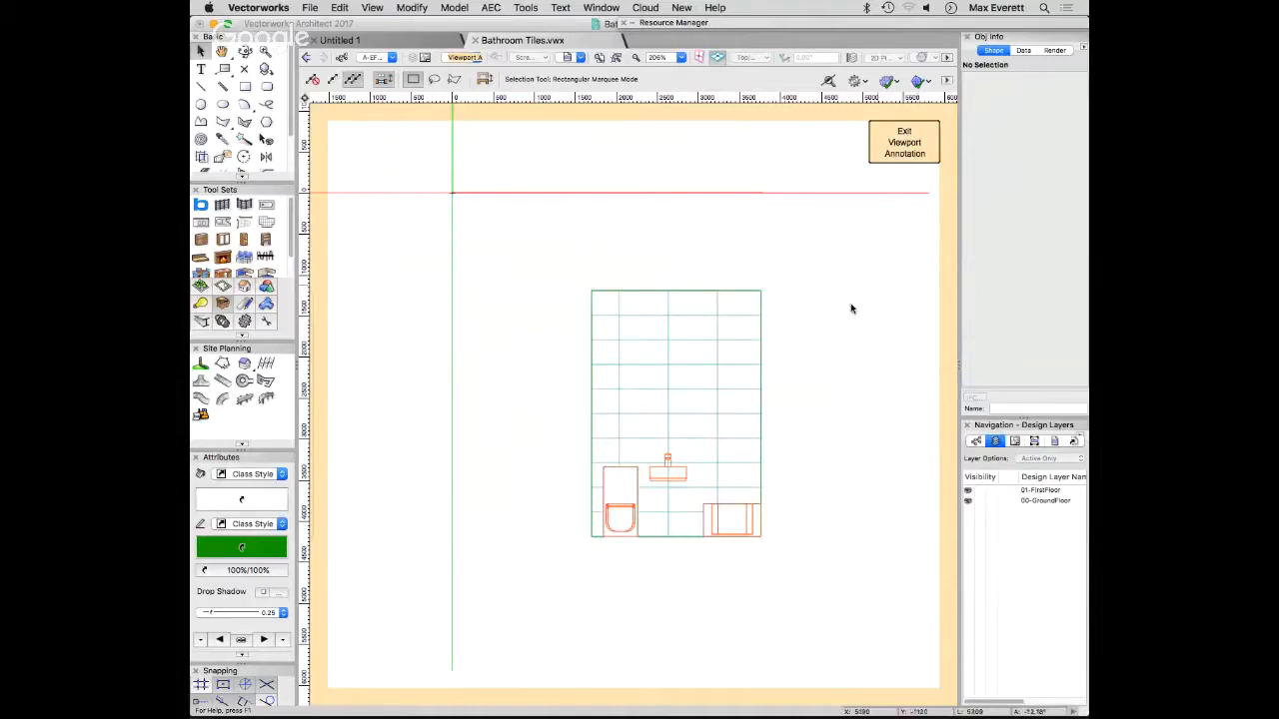
- Draw a horizontal guide line 2062 mm long across the full width of the wall and move it above the wall
{"action": "left_click", "coordinate": [668, 377]}
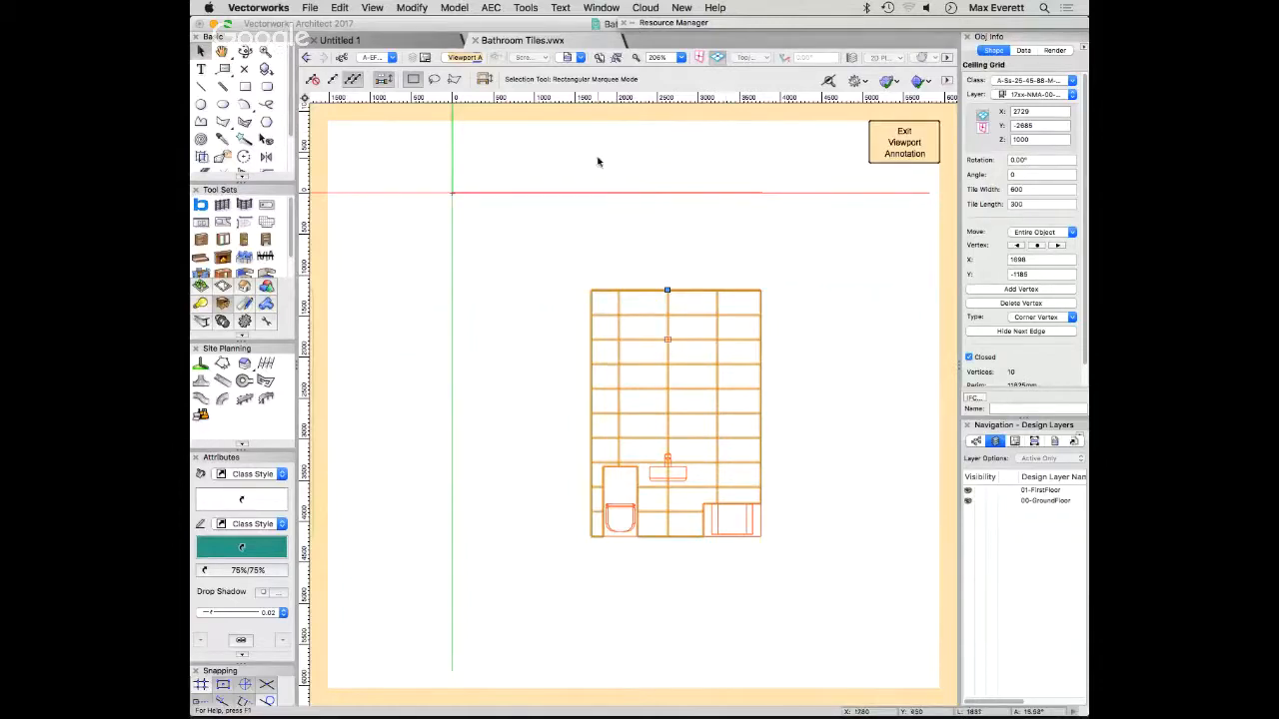
{"action": "key", "text": "alt+shift+d"}
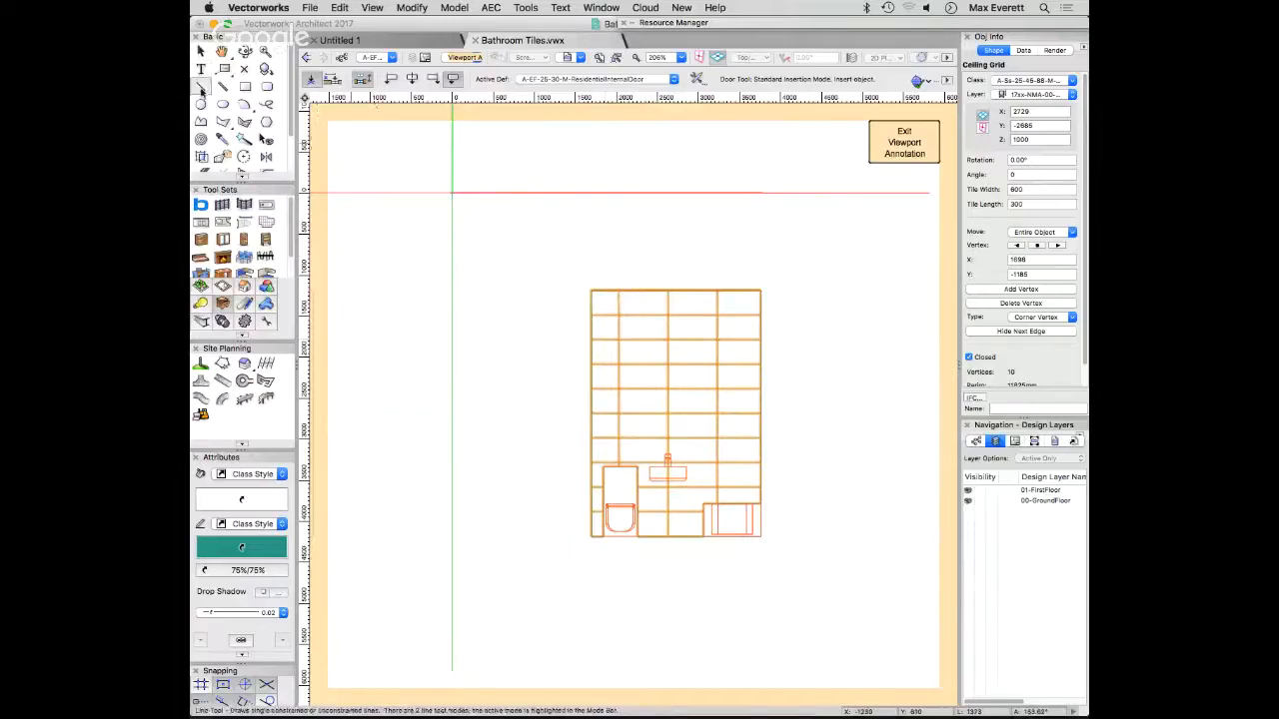
{"action": "key", "text": "2"}
{"action": "left_click", "coordinate": [592, 352]}
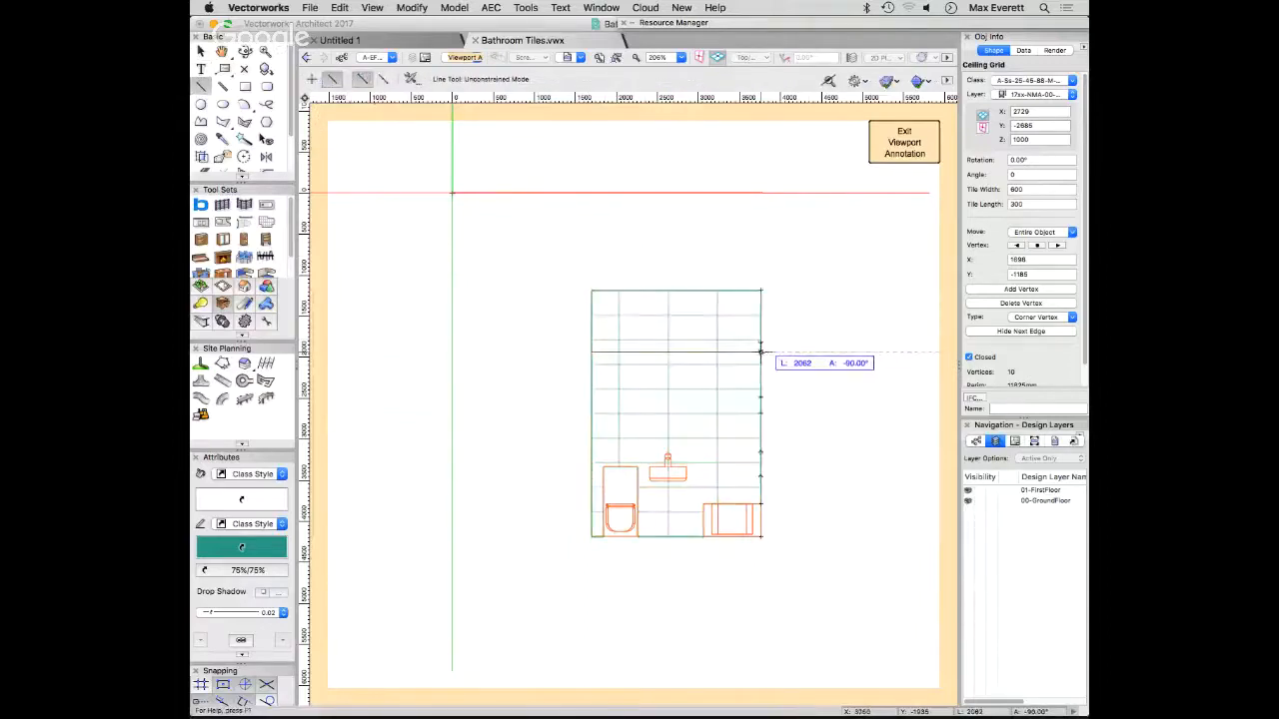
{"action": "left_click", "coordinate": [761, 352]}
{"action": "key", "text": "x"}
{"action": "left_click_drag", "start_coordinate": [691, 351], "coordinate": [690, 238]}
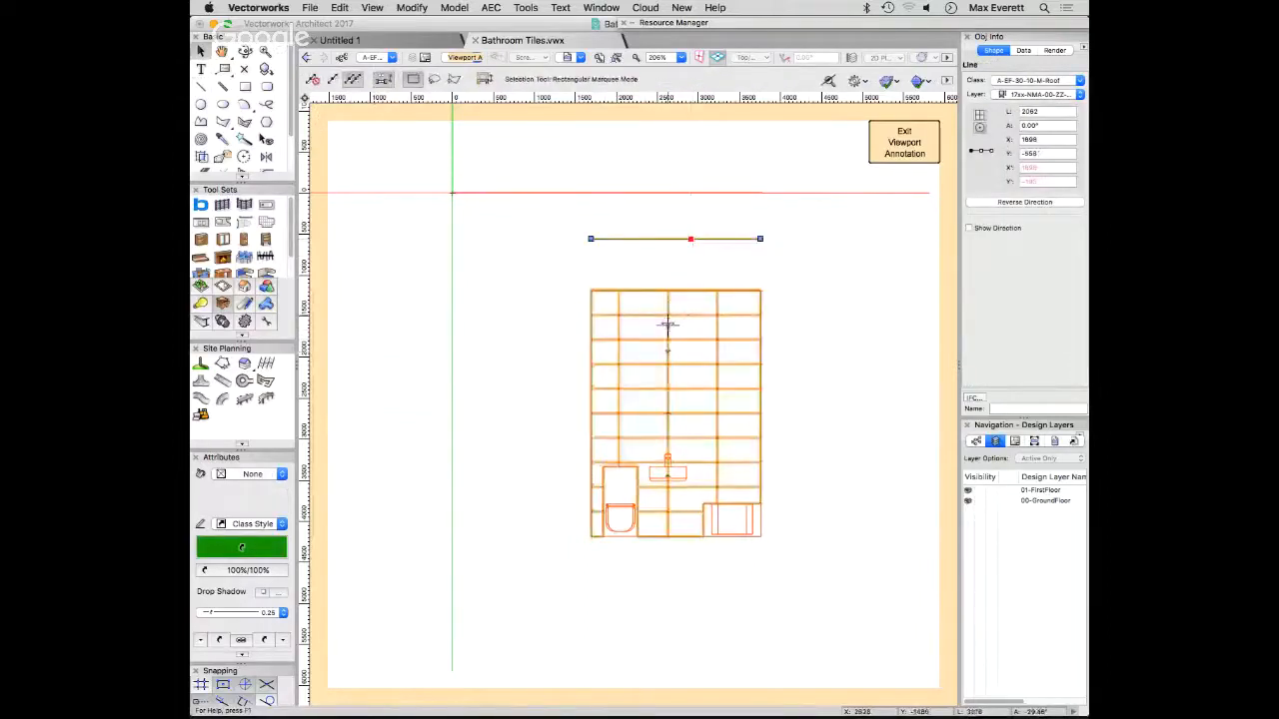
- Draw a vertical guide line about 4589 mm long from the horizontal guide's midpoint down past the floor
{"action": "left_click", "coordinate": [665, 300]}
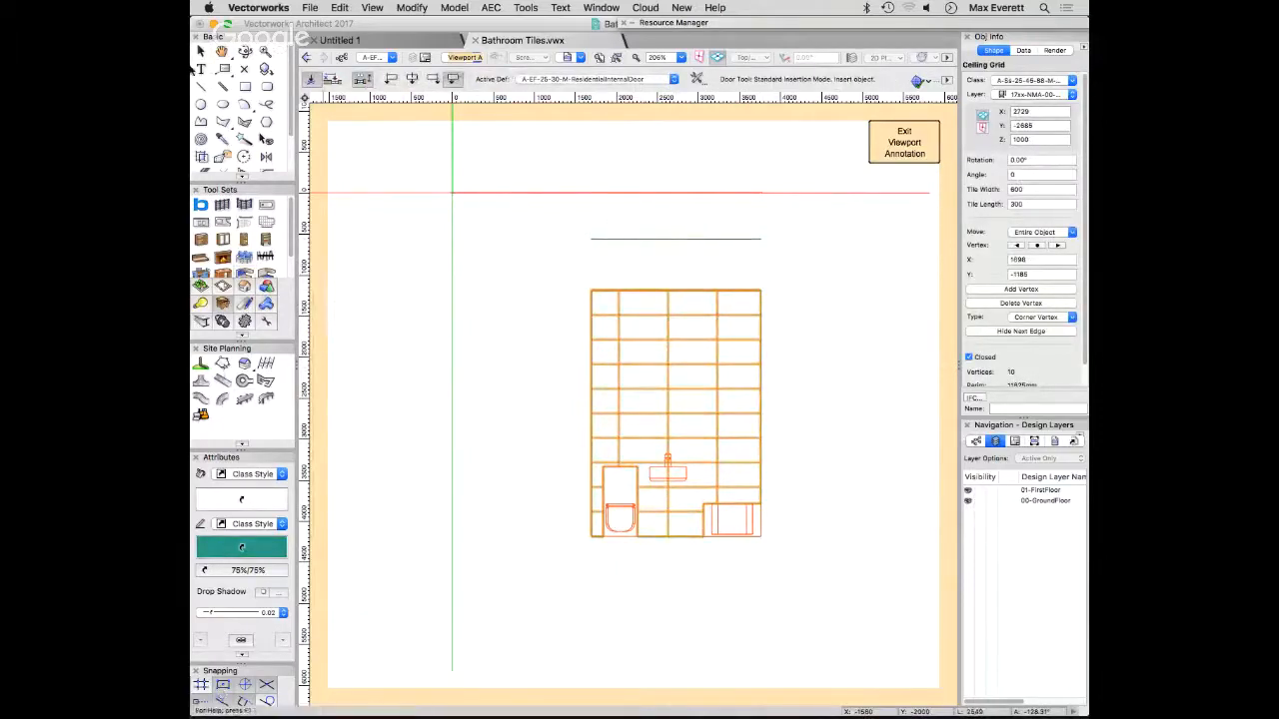
{"action": "key", "text": "2"}
{"action": "left_click", "coordinate": [675, 238]}
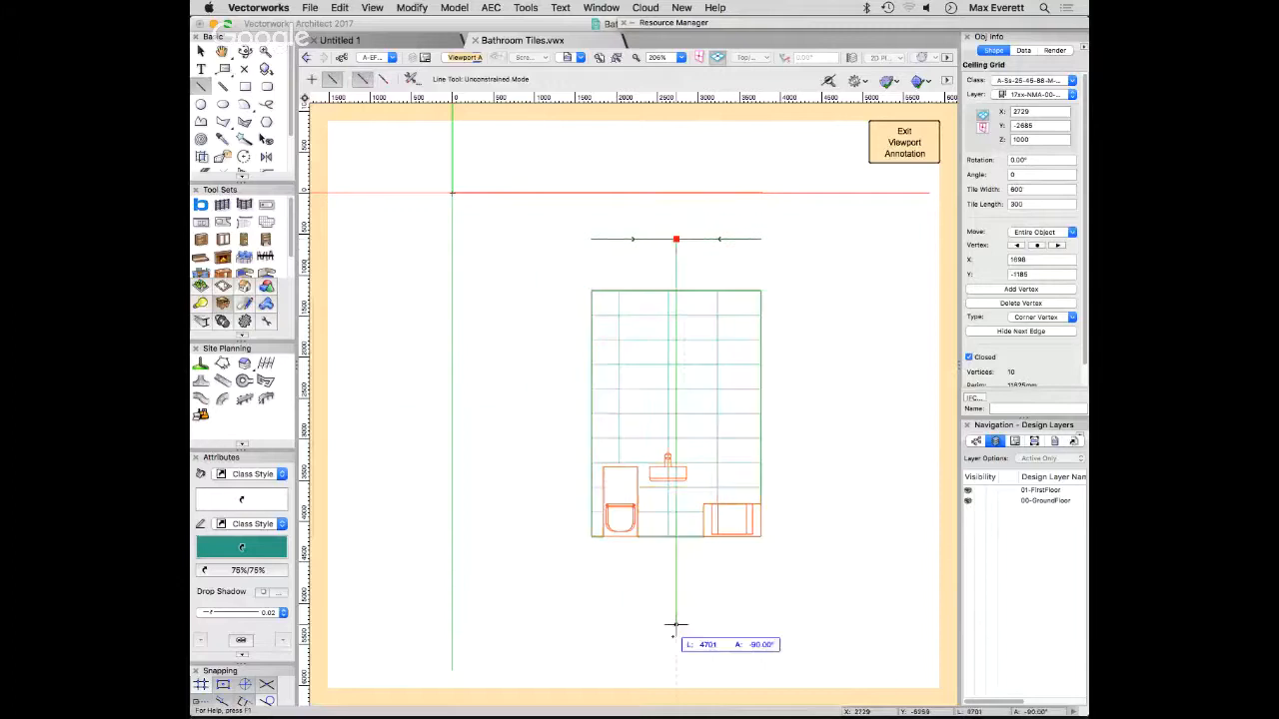
{"action": "left_click", "coordinate": [675, 614]}
{"action": "key", "text": "x"}
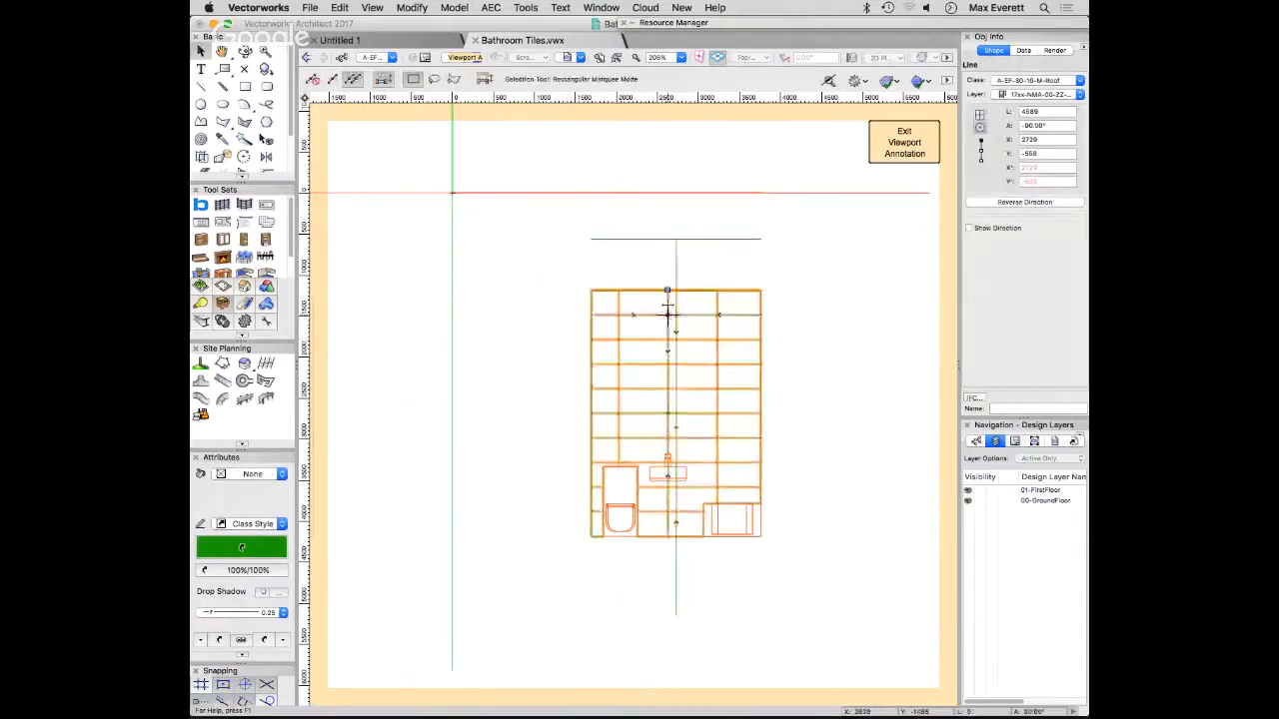
- Move the tile grid's start point to the centre of the wall's upper edge, and delete both guide lines
{"action": "left_click", "coordinate": [667, 290]}
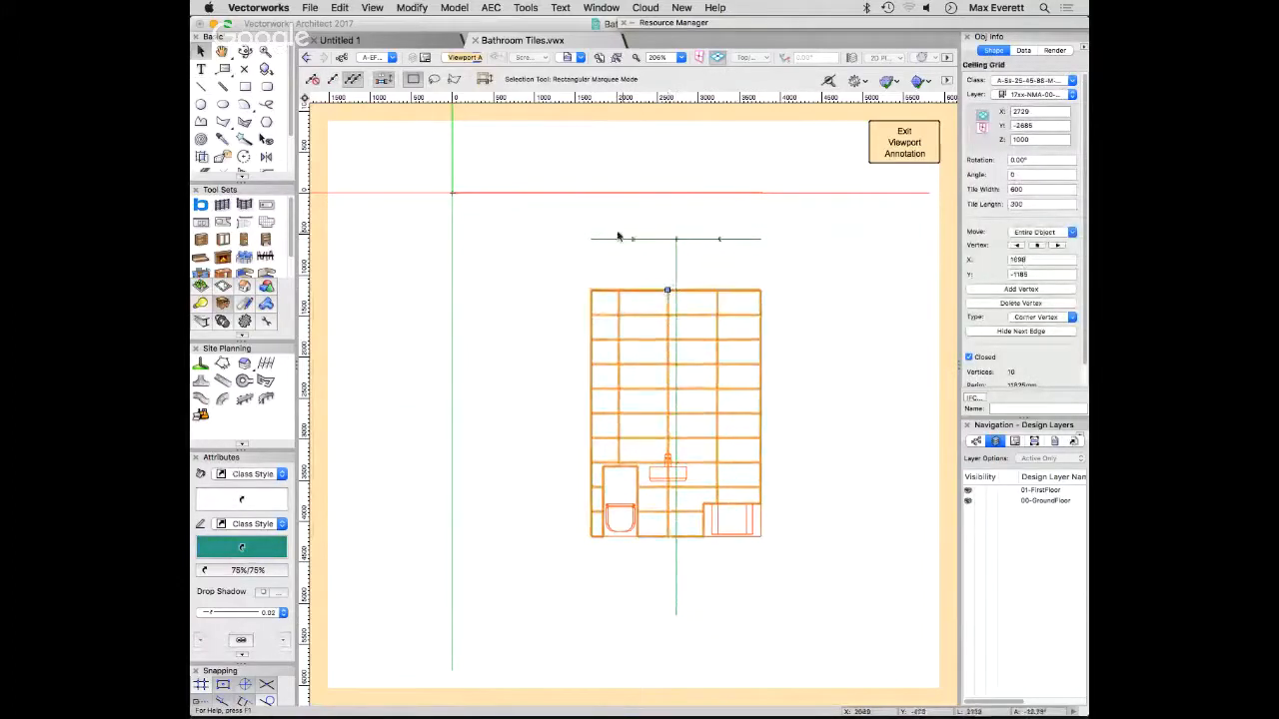
{"action": "left_click_drag", "start_coordinate": [667, 289], "coordinate": [676, 290]}
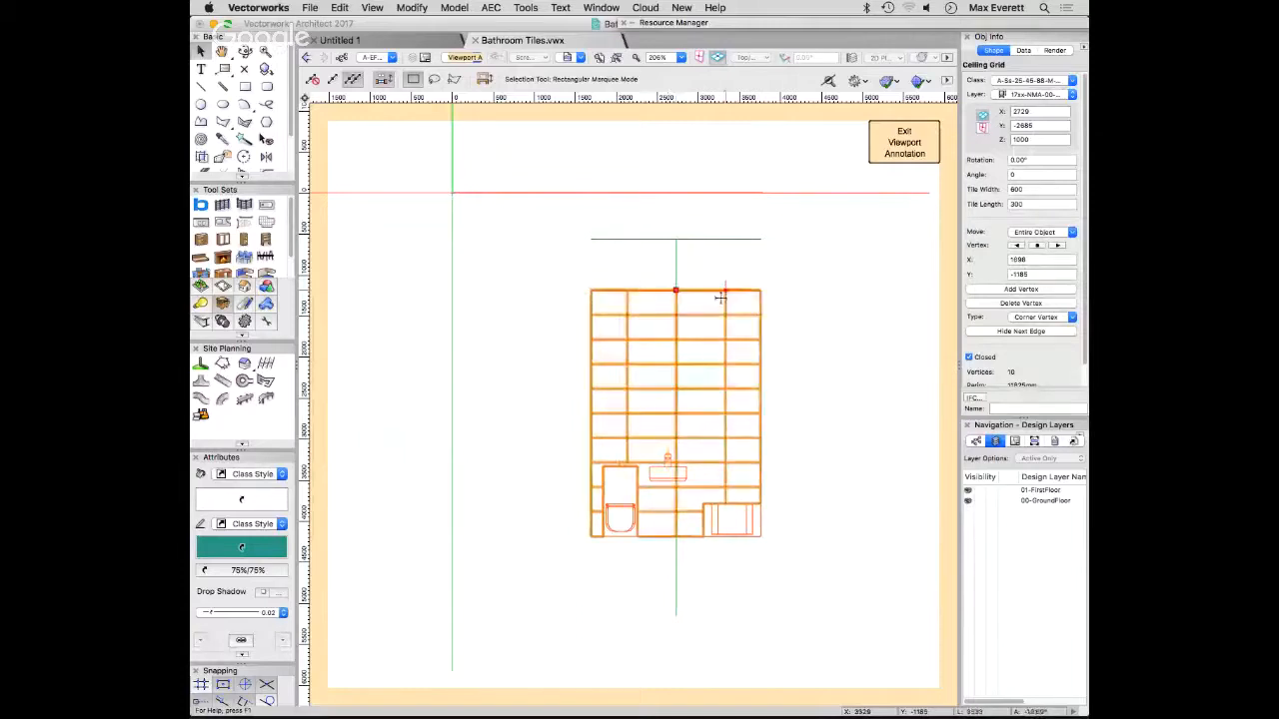
{"action": "left_click", "coordinate": [805, 288]}
{"action": "left_click", "coordinate": [675, 585]}
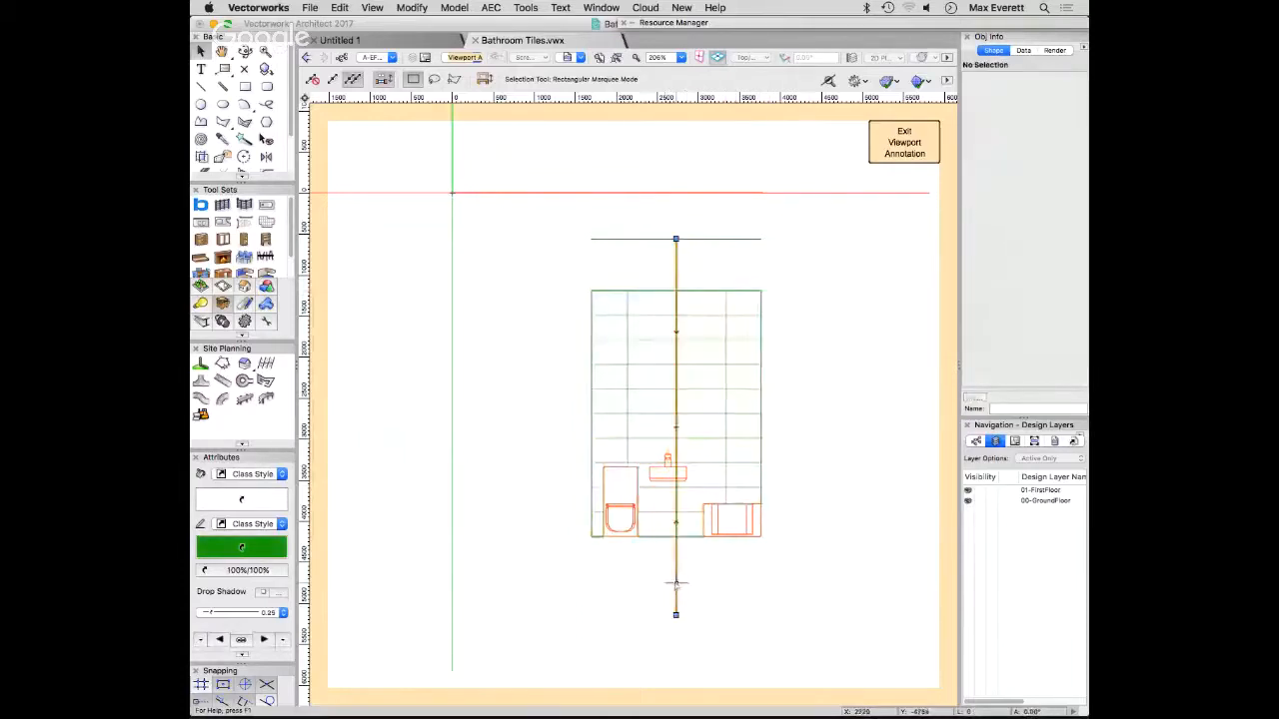
{"action": "key", "text": "Delete"}
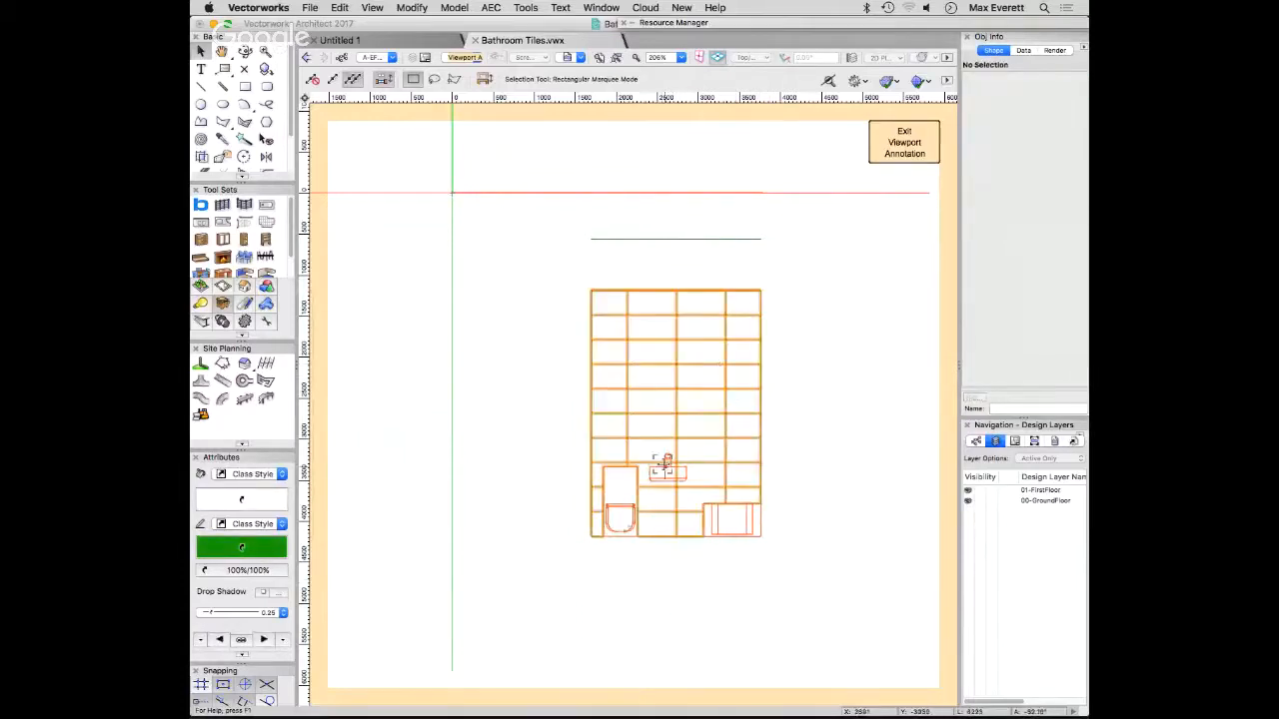
{"action": "left_click", "coordinate": [737, 238]}
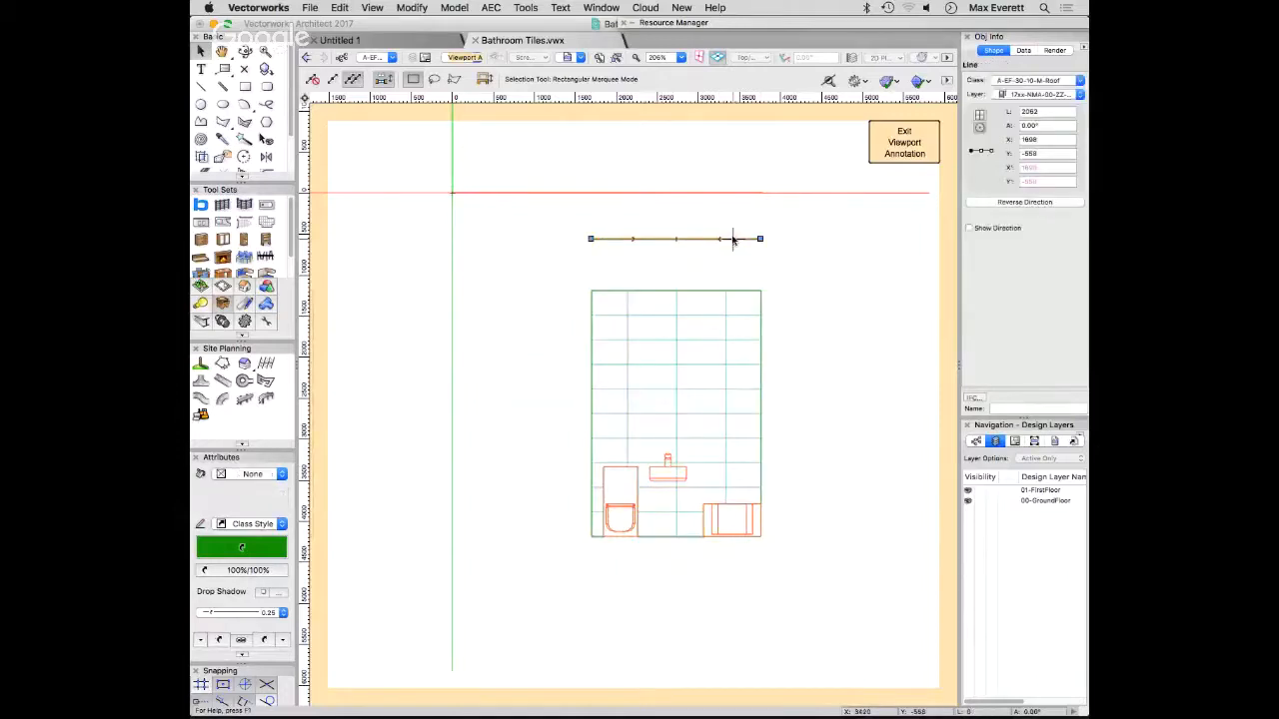
{"action": "key", "text": "Delete"}
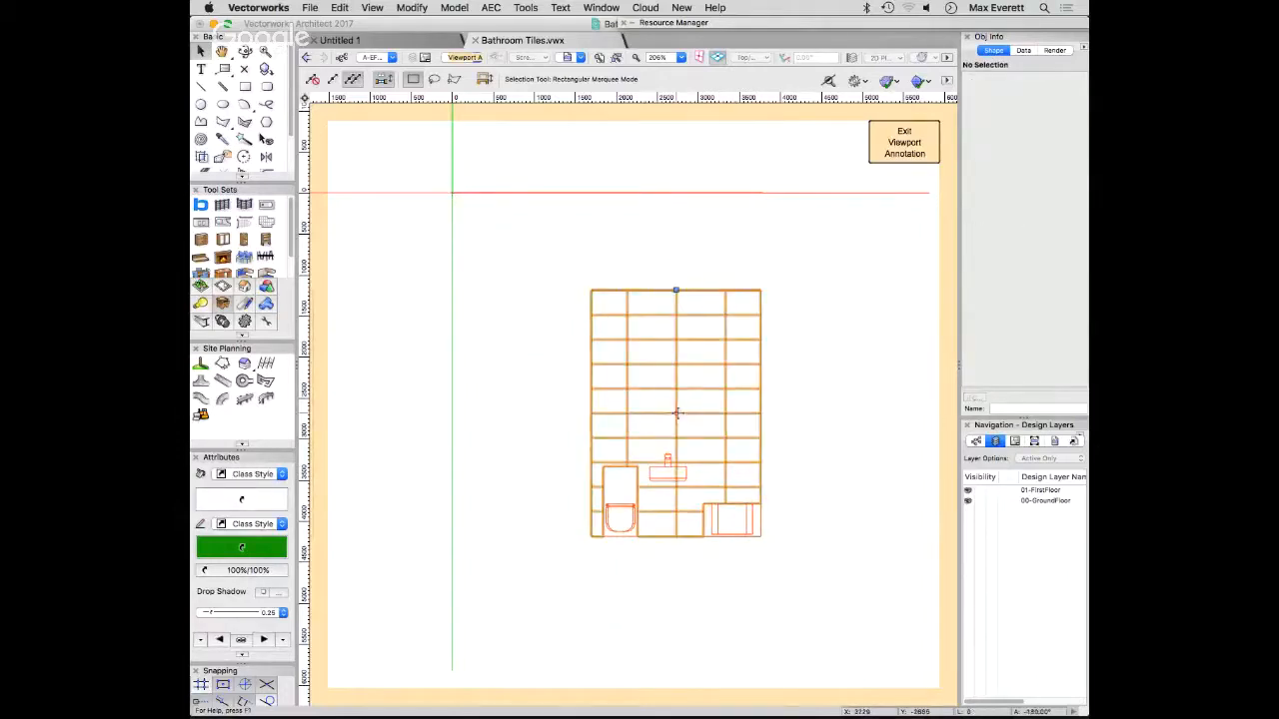
- Try to move the tile grid's start point down the wall's centreline to the level of the basin's upper edge
{"action": "left_click", "coordinate": [674, 292]}
{"action": "left_click_drag", "start_coordinate": [676, 289], "coordinate": [670, 463]}
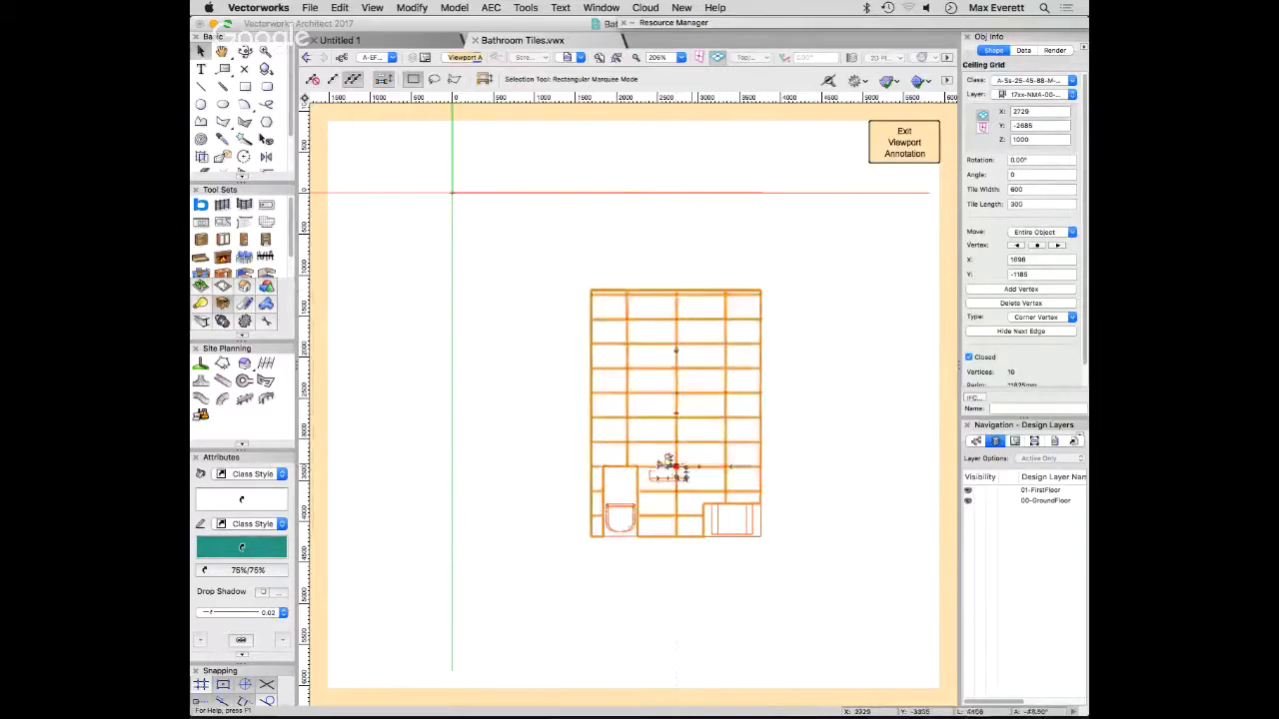
{"action": "left_click", "coordinate": [839, 430]}
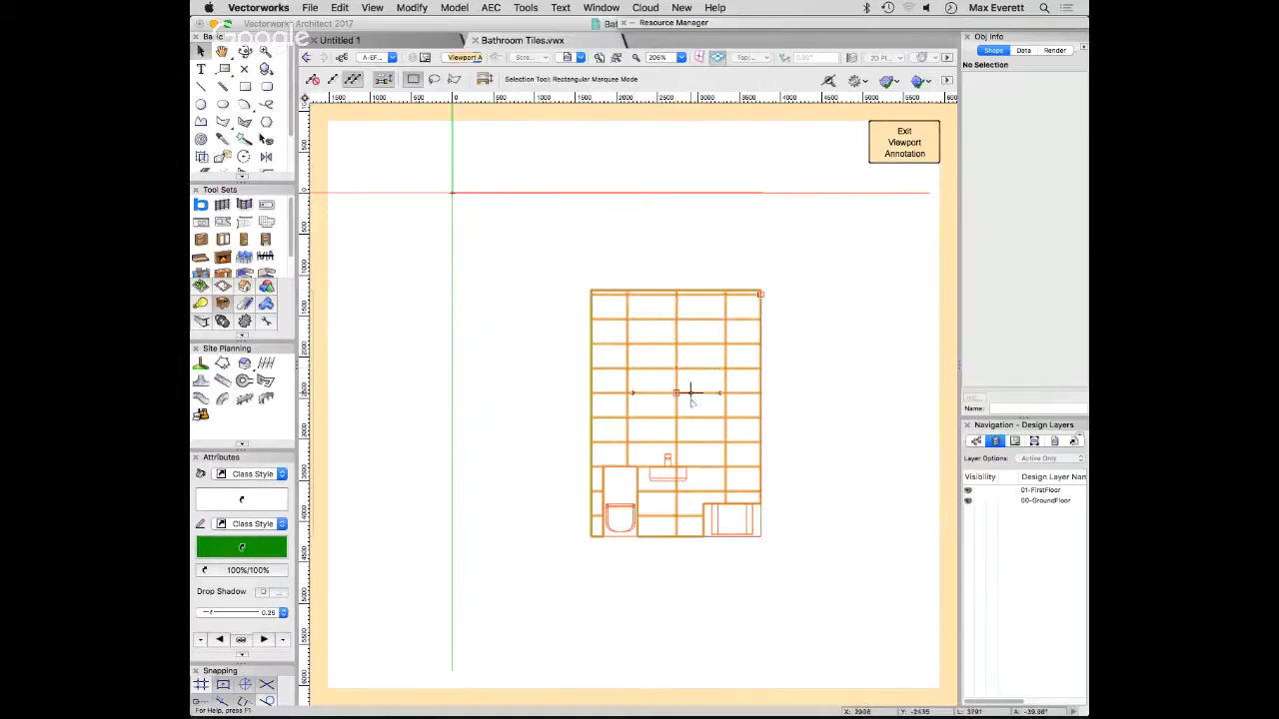
- Set the ceiling grid's tile width and tile length to 150 mm
{"action": "left_click", "coordinate": [670, 462]}
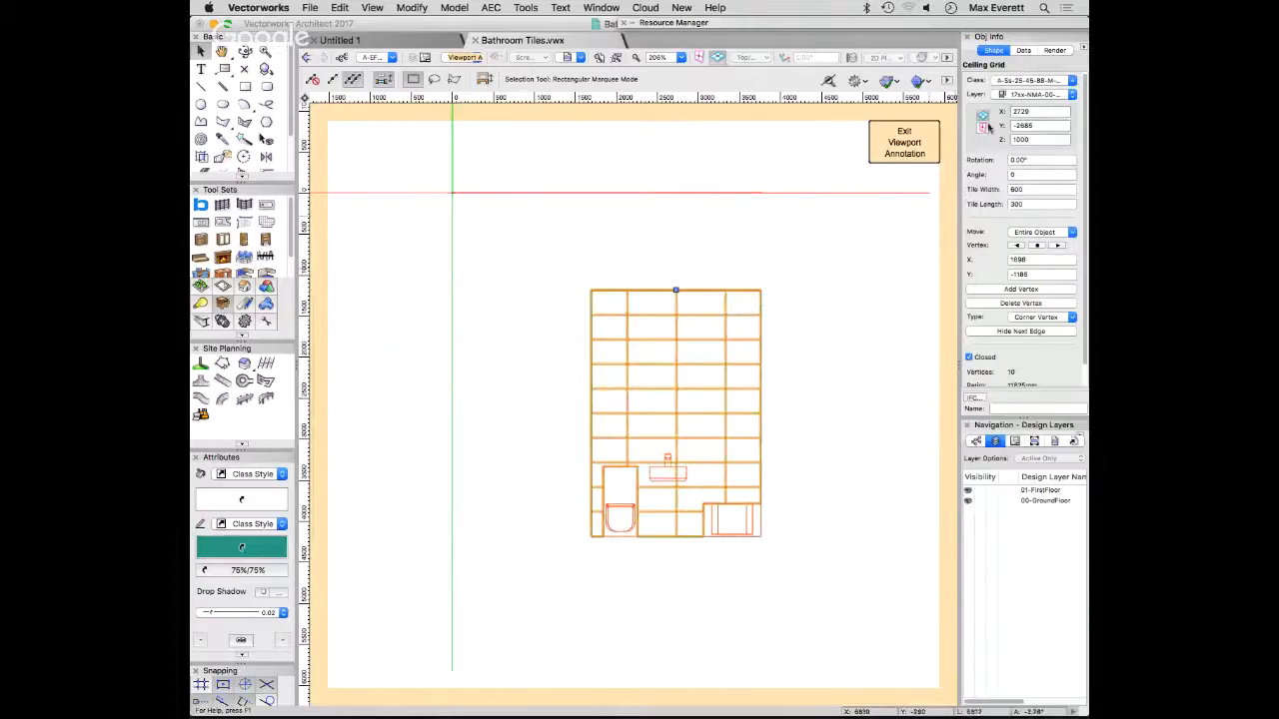
{"action": "left_click", "coordinate": [1023, 188]}
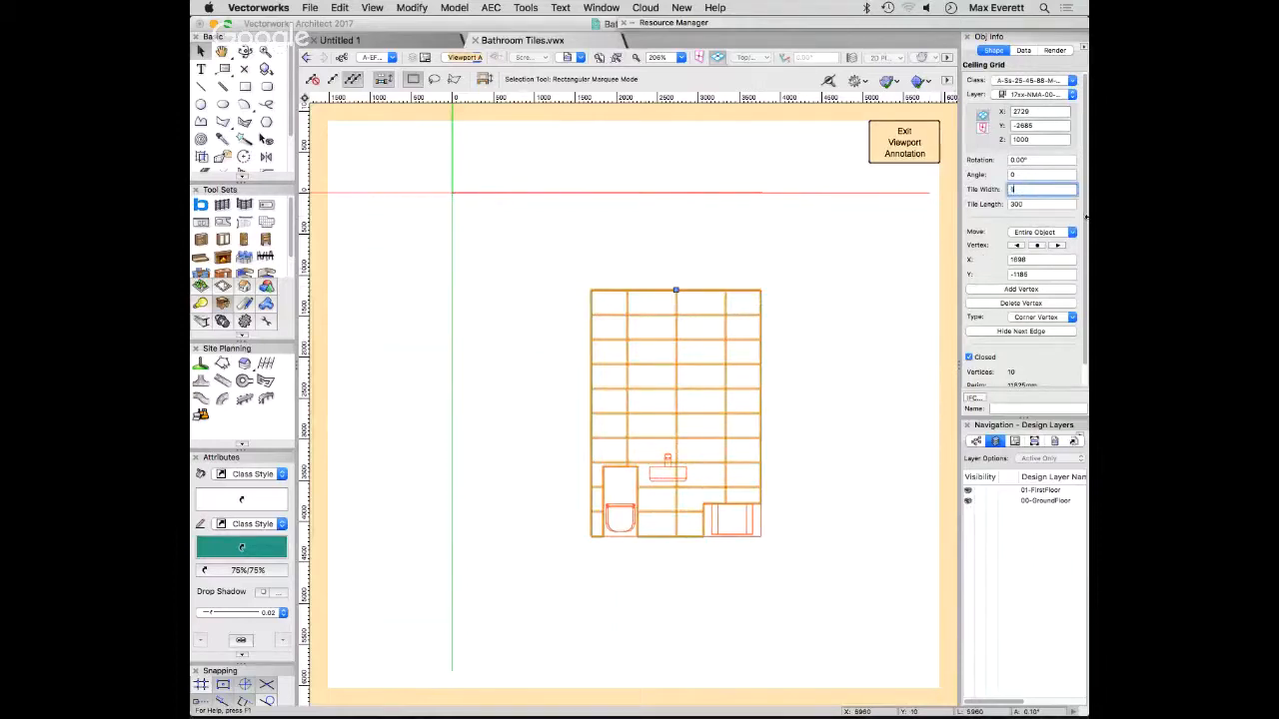
{"action": "type", "text": "150"}
{"action": "left_click", "coordinate": [1032, 205]}
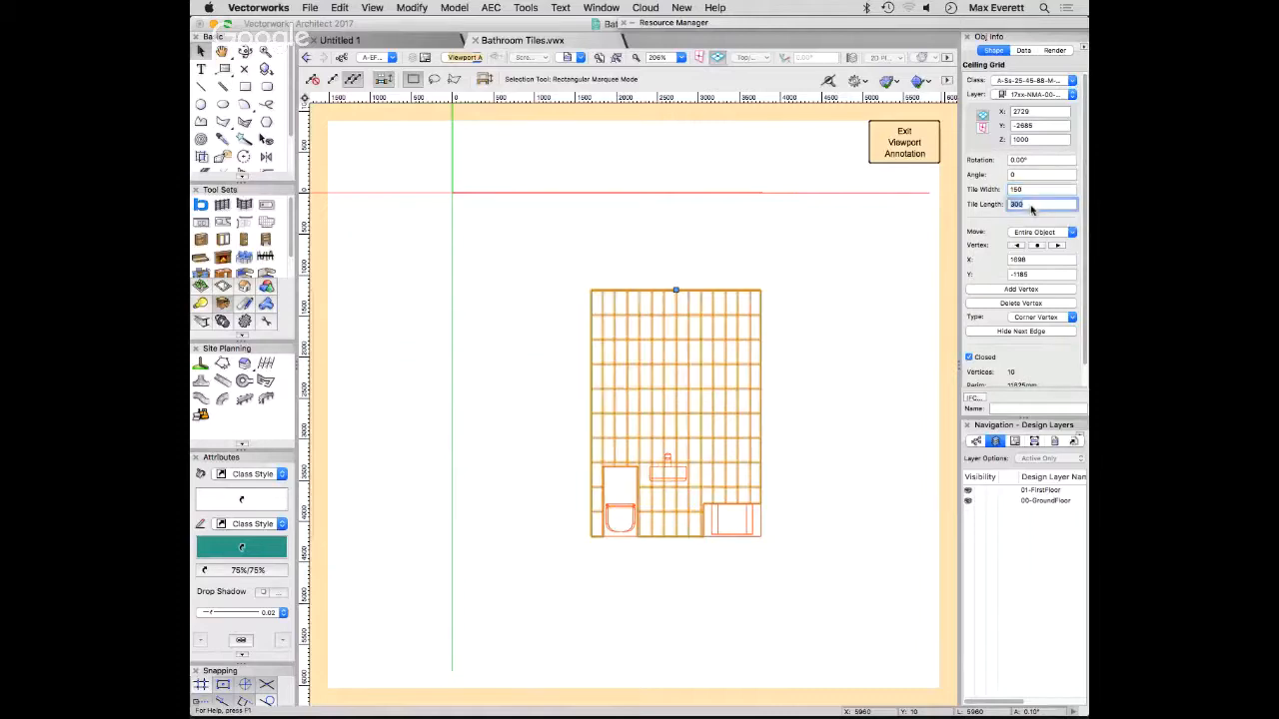
{"action": "type", "text": "150"}
{"action": "key", "text": "Return"}
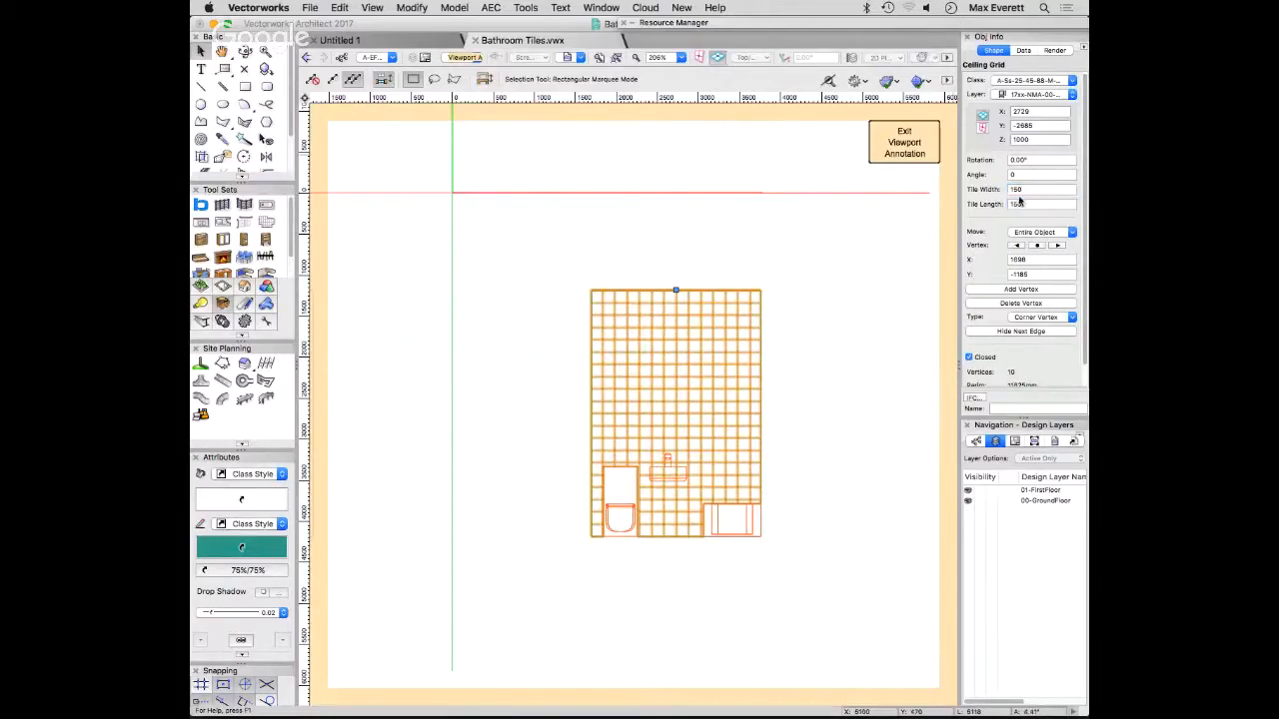
- Set the ceiling grid's tile width and tile length to 450 mm and deselect the grid
{"action": "left_click", "coordinate": [1019, 194]}
{"action": "type", "text": "450"}
{"action": "key", "text": "Return"}
{"action": "left_click", "coordinate": [1018, 205]}
{"action": "type", "text": "4"}
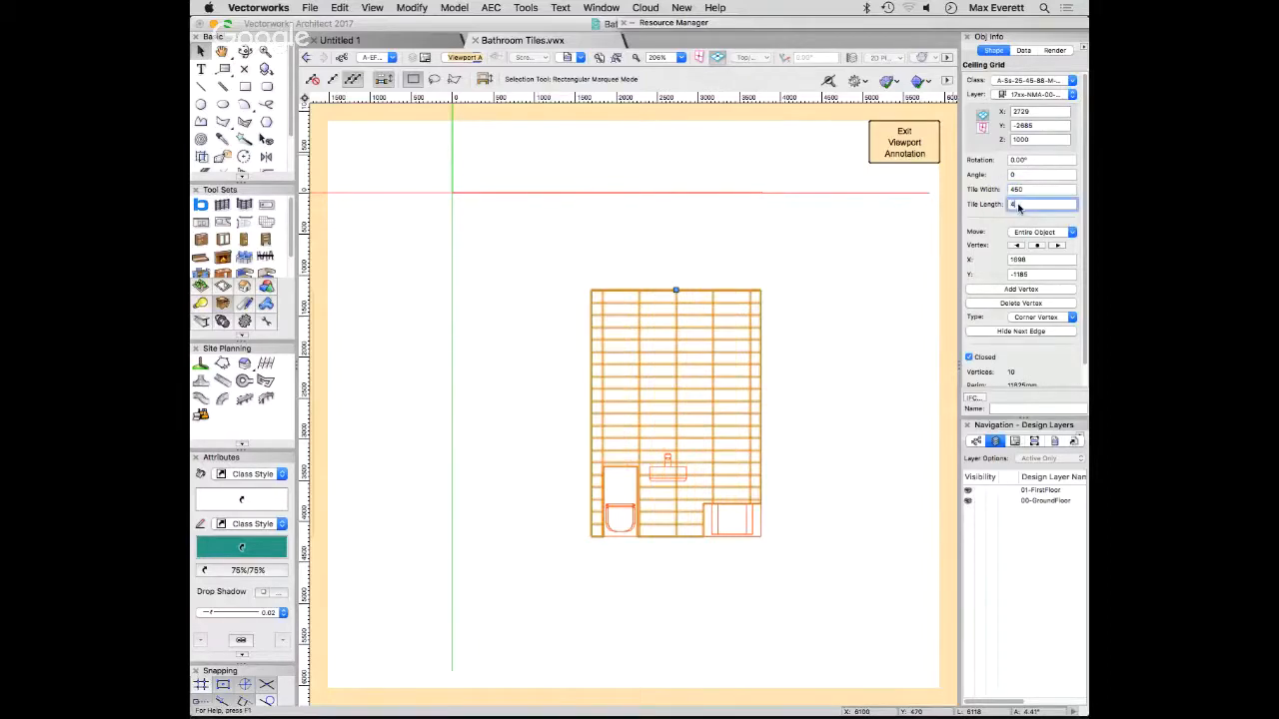
{"action": "type", "text": "50"}
{"action": "key", "text": "Return"}
{"action": "left_click", "coordinate": [890, 405]}
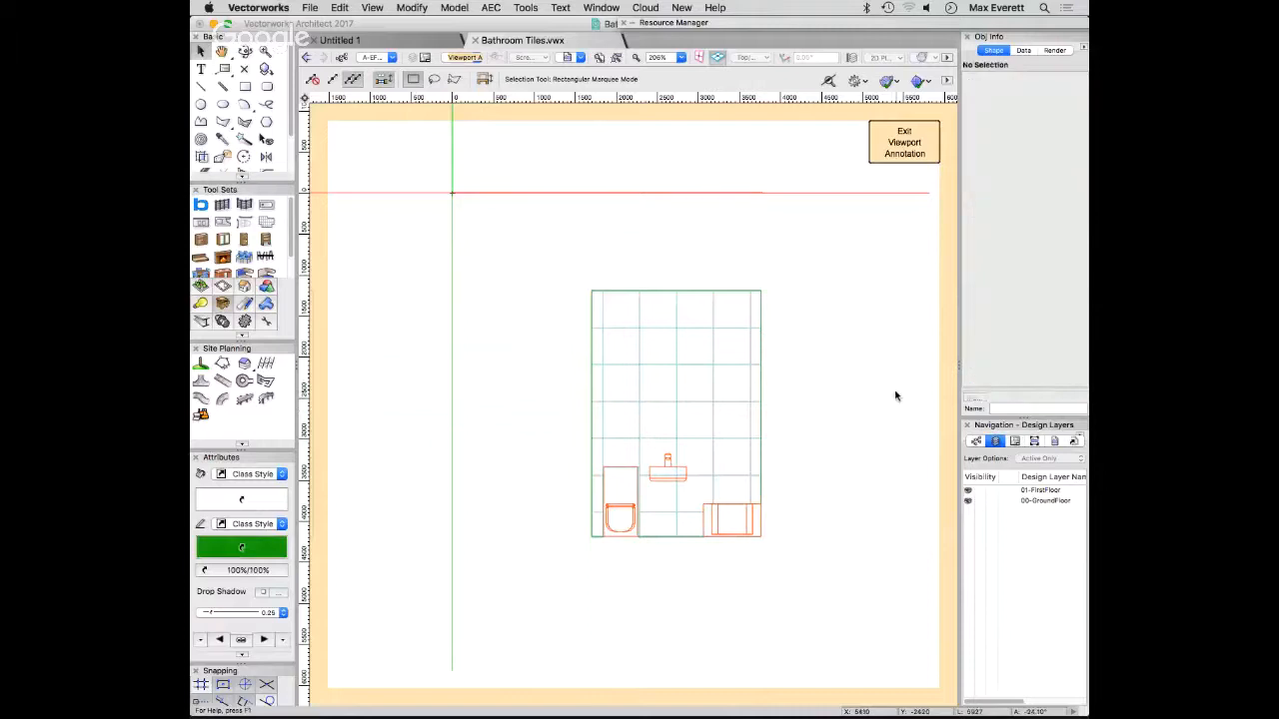
- Move the tile grid's start point to the wall's upper left corner and deselect the grid
{"action": "left_click", "coordinate": [676, 328]}
{"action": "double_click", "coordinate": [622, 288]}
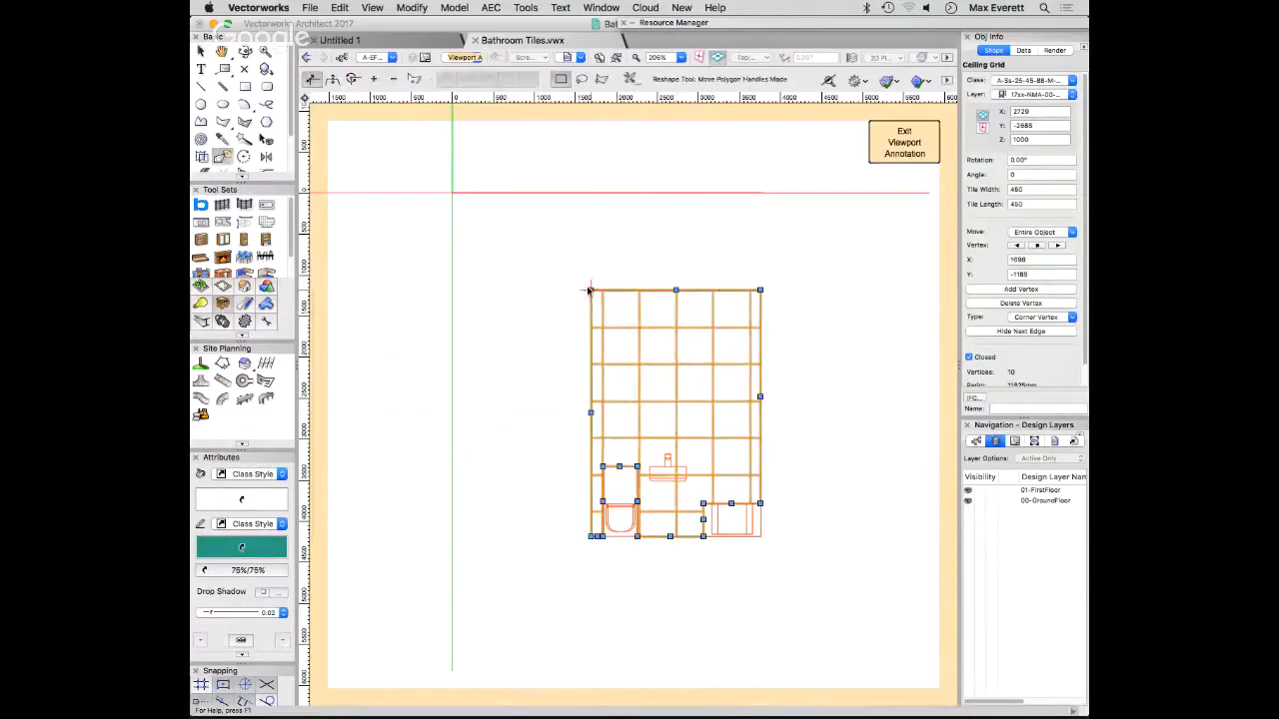
{"action": "left_click", "coordinate": [837, 320]}
{"action": "key", "text": "z"}
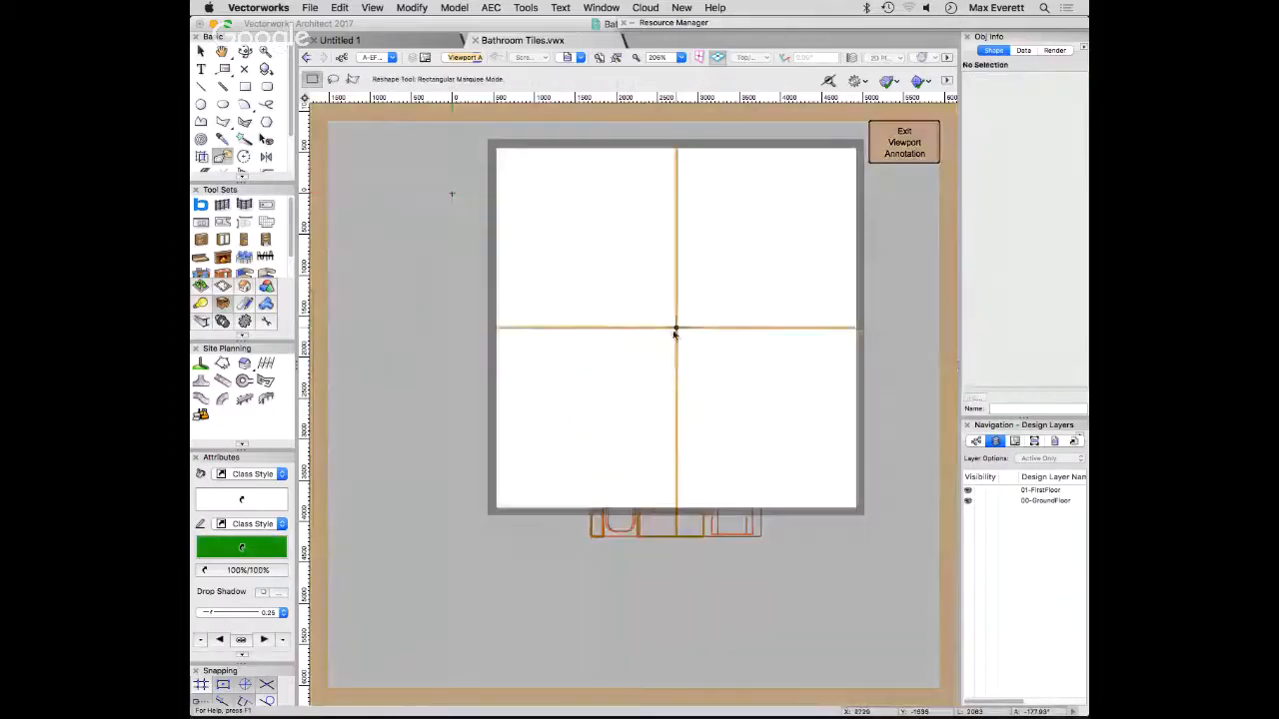
{"action": "left_click", "coordinate": [676, 329]}
{"action": "key", "text": "x"}
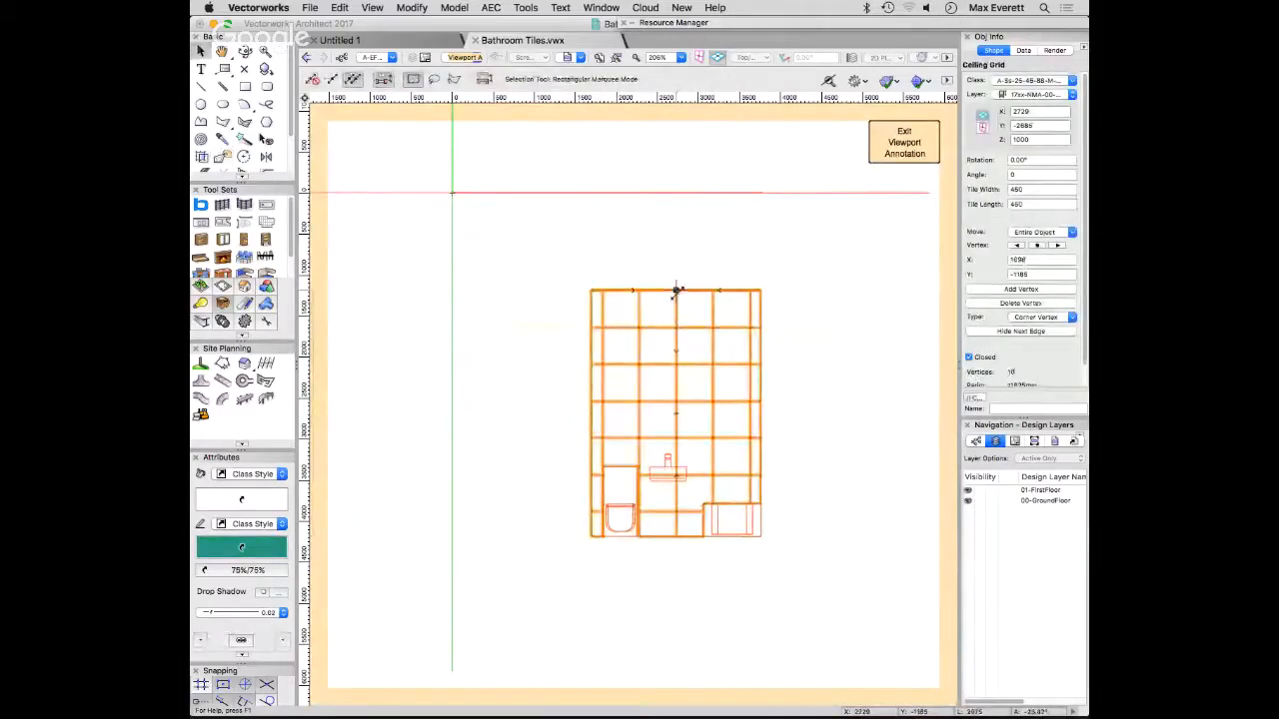
{"action": "left_click_drag", "start_coordinate": [676, 288], "coordinate": [590, 291]}
{"action": "left_click", "coordinate": [837, 273]}
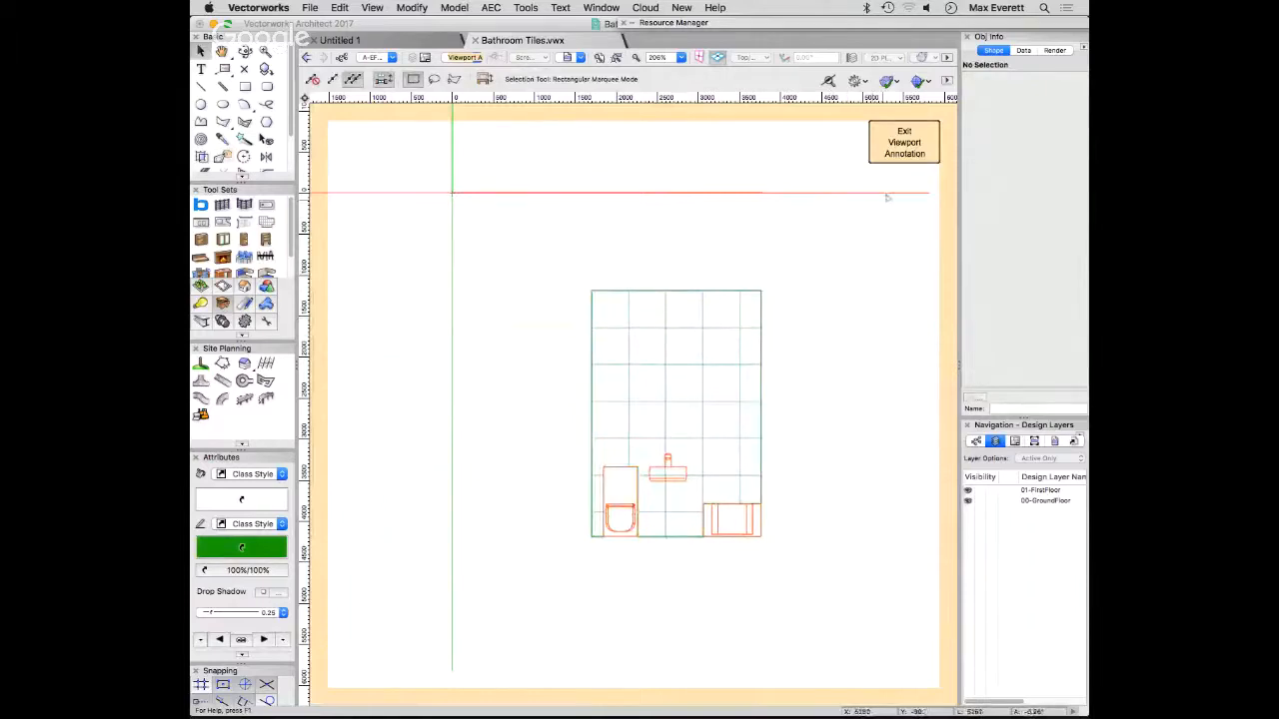
- Exit the viewport annotation and return to the sheet layer with the tiled elevation
{"action": "left_click", "coordinate": [892, 146]}
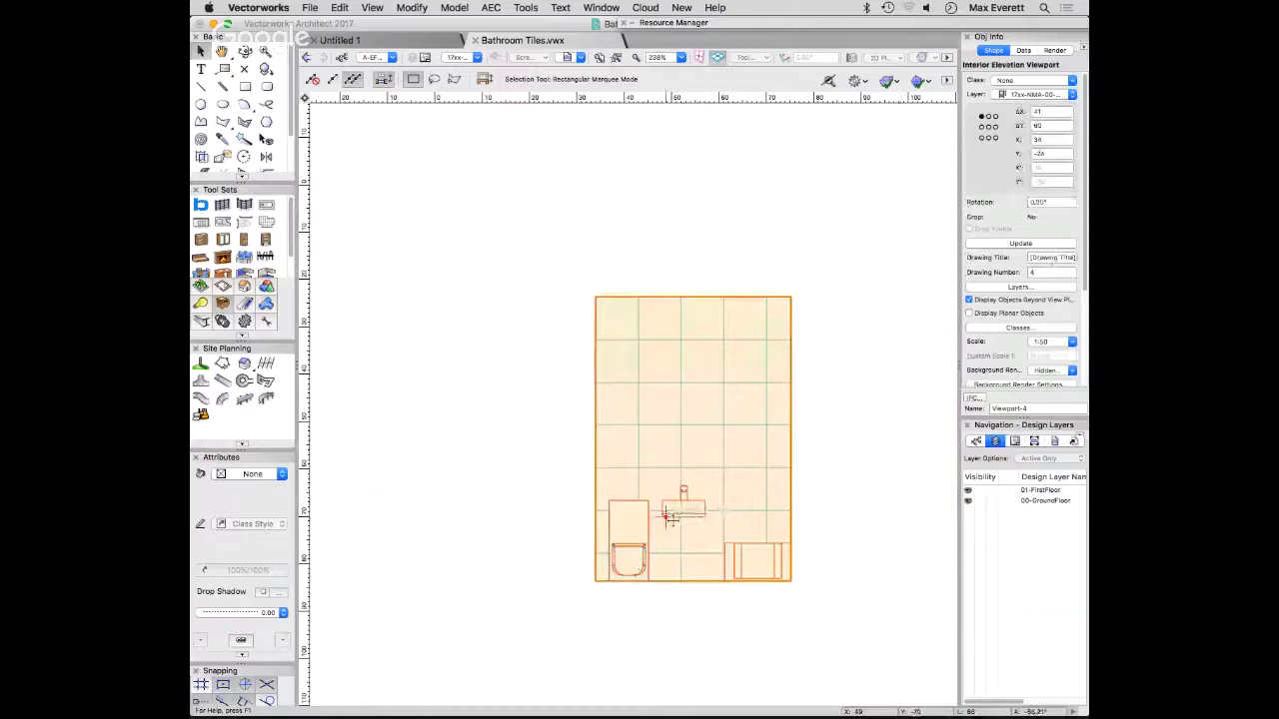
{"action": "scroll", "coordinate": [669, 517], "scroll_direction": "up", "scroll_amount": 1}
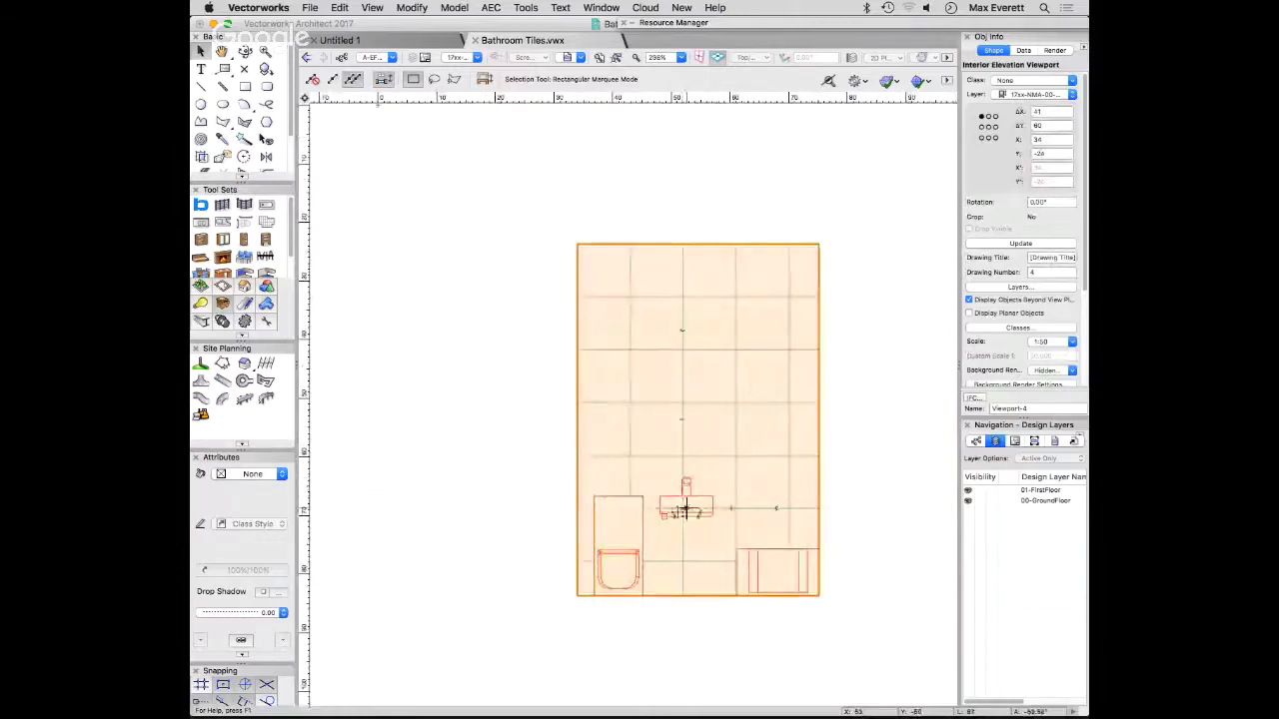
{"action": "left_click", "coordinate": [840, 488]}
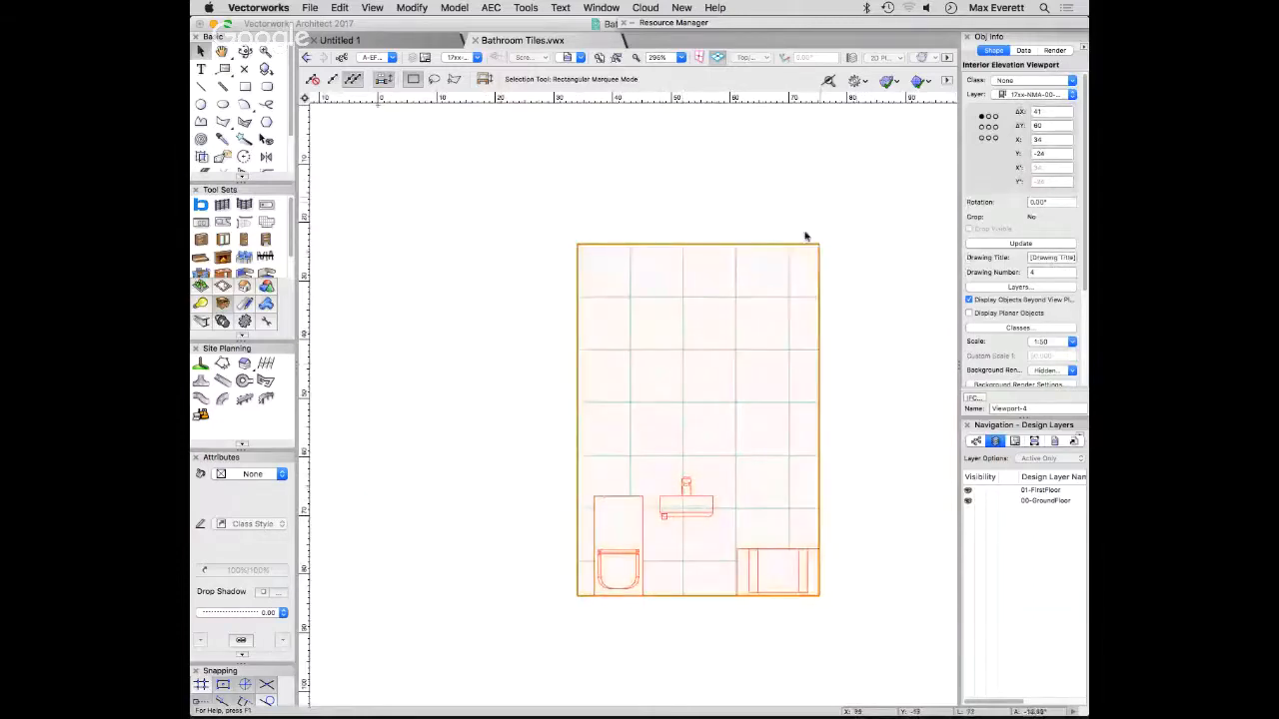
- Activate the 00-GroundFloor design layer and open the interior elevation marker's section lines for editing
{"action": "double_click", "coordinate": [1044, 501]}
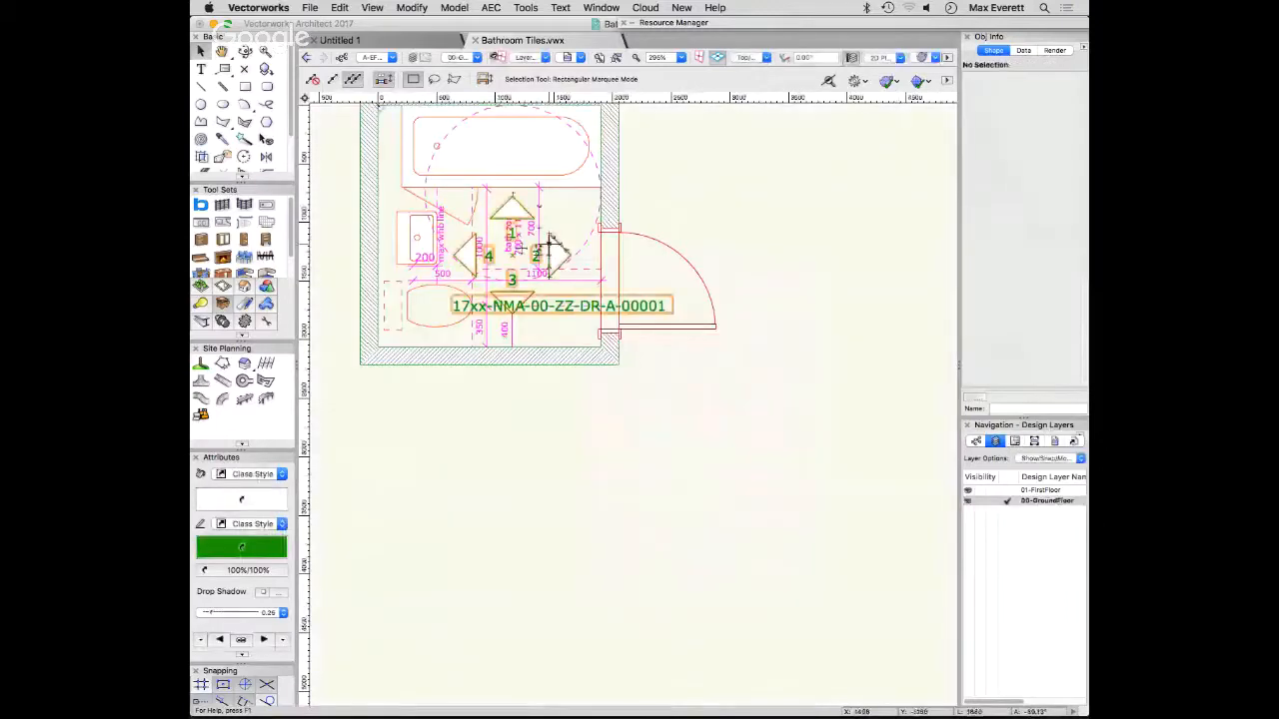
{"action": "double_click", "coordinate": [539, 248]}
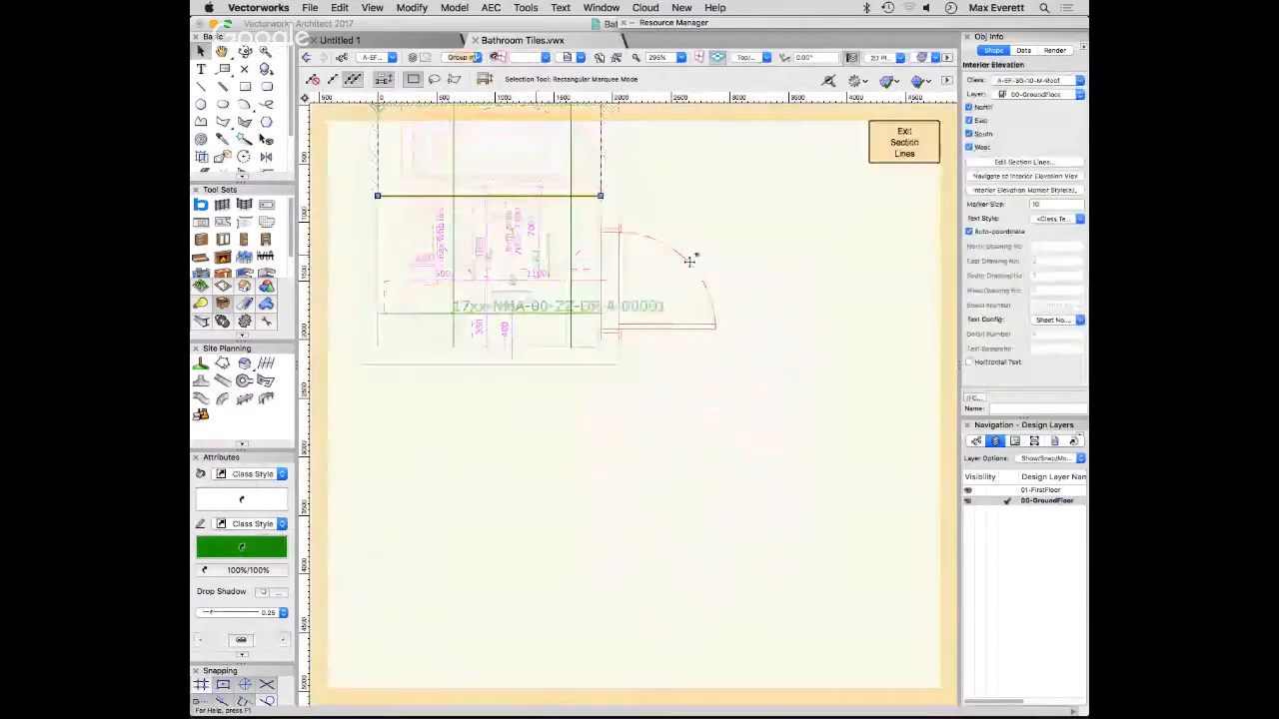
{"action": "left_click_drag", "start_coordinate": [750, 234], "coordinate": [771, 343]}
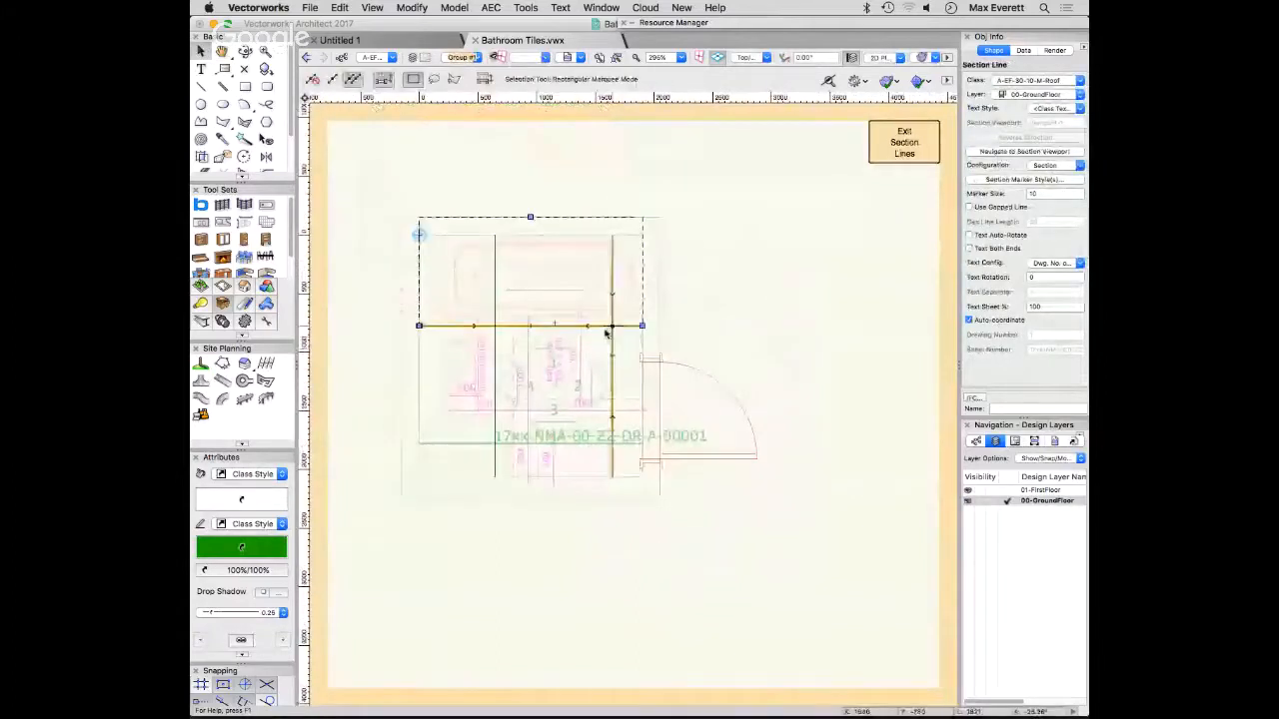
{"action": "scroll", "coordinate": [497, 346], "scroll_direction": "up", "scroll_amount": 3}
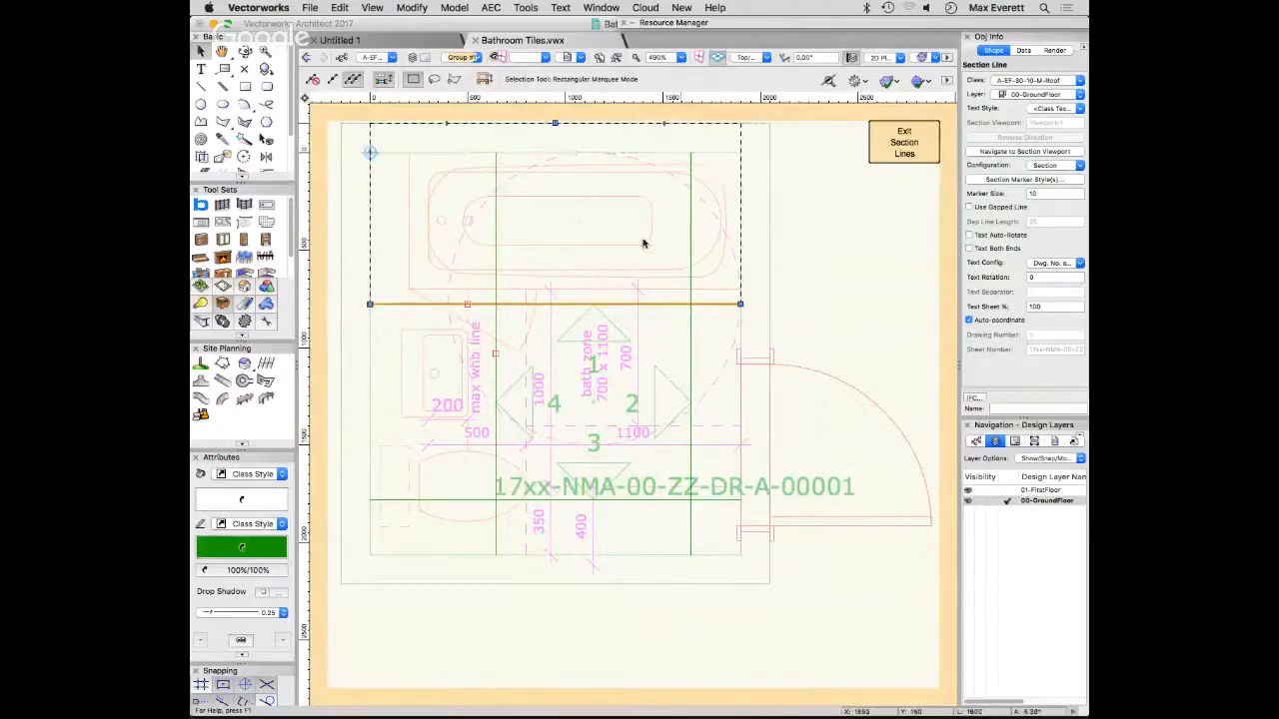
- Move elevation 4's section line toward its wall until it lies just inside the washbasin's front edge
{"action": "left_click", "coordinate": [496, 379]}
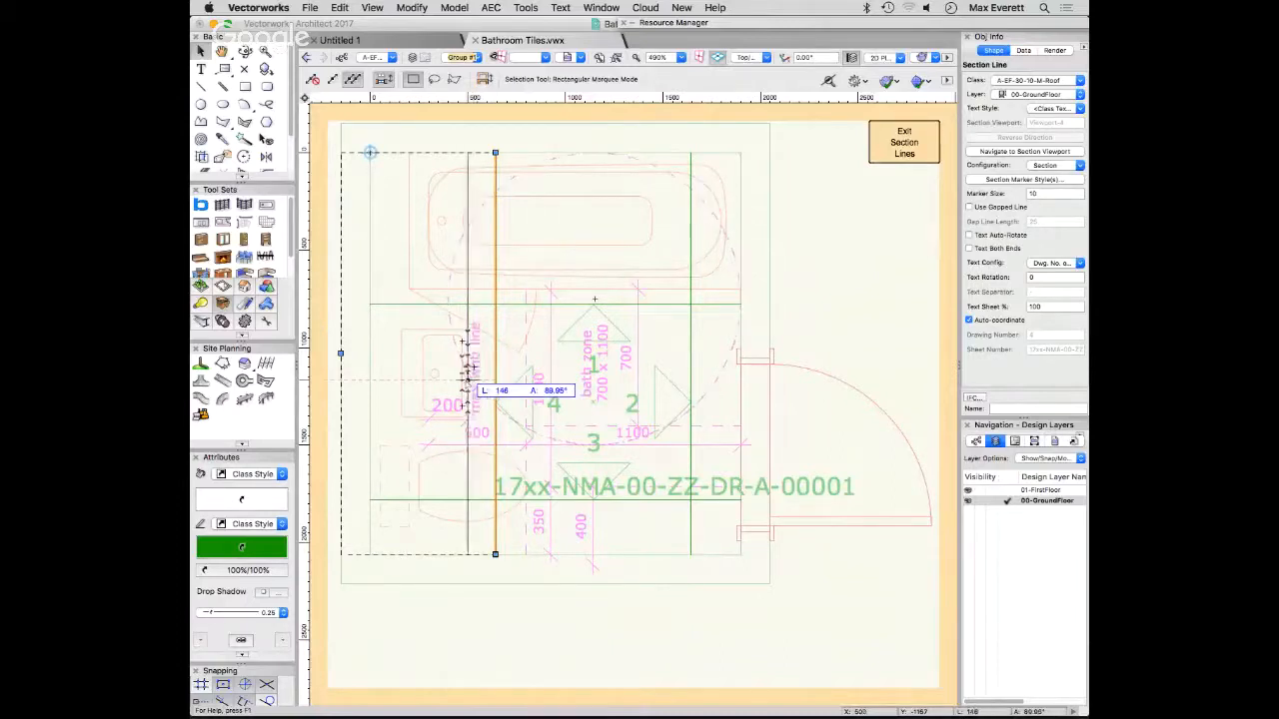
{"action": "left_click", "coordinate": [467, 380]}
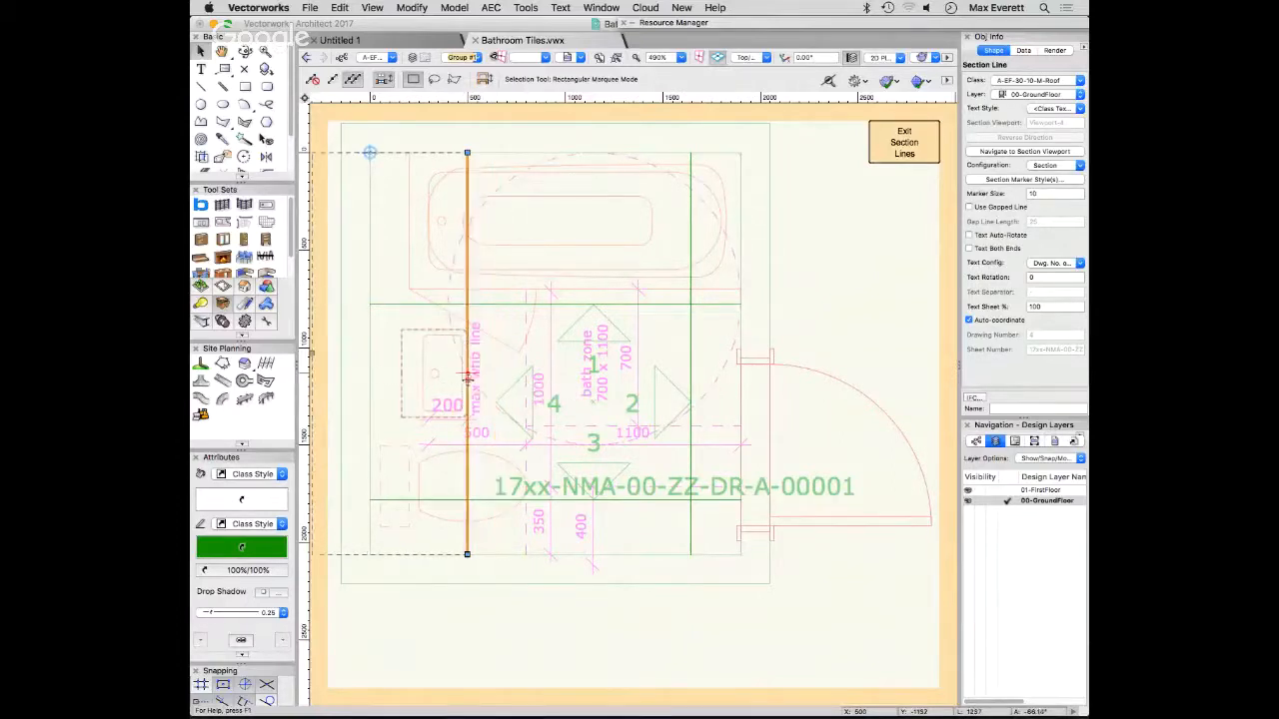
{"action": "scroll", "coordinate": [460, 380], "scroll_direction": "up", "scroll_amount": 5}
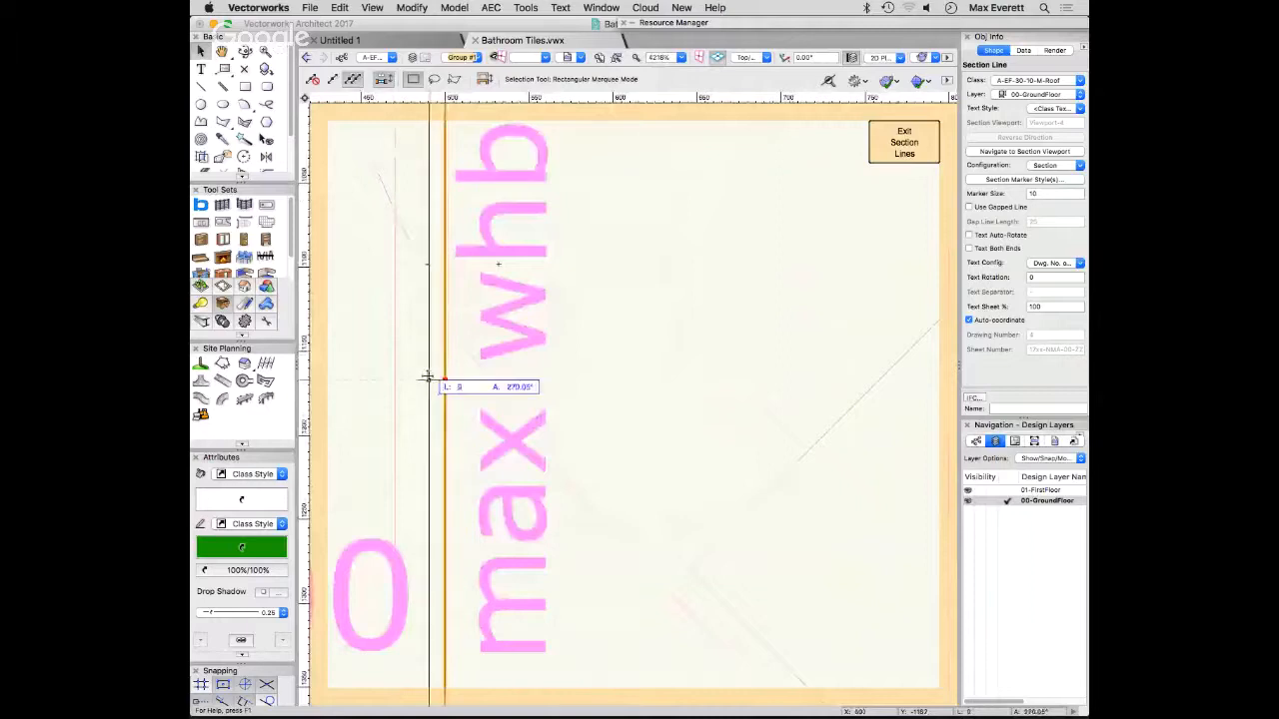
{"action": "scroll", "coordinate": [486, 367], "scroll_direction": "up", "scroll_amount": 5}
{"action": "scroll", "coordinate": [485, 366], "scroll_direction": "down", "scroll_amount": 8}
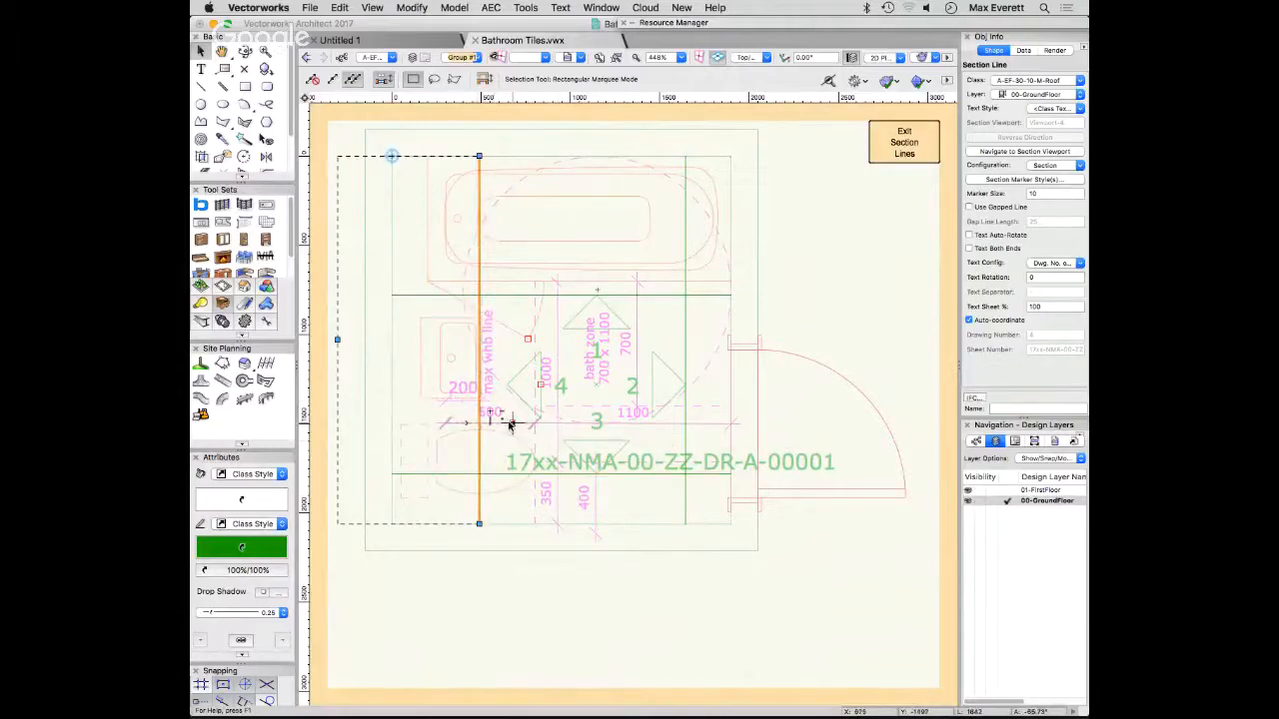
- Move elevation 1's section line to just inside the bath's front edge and finish editing the section lines
{"action": "left_click", "coordinate": [565, 294]}
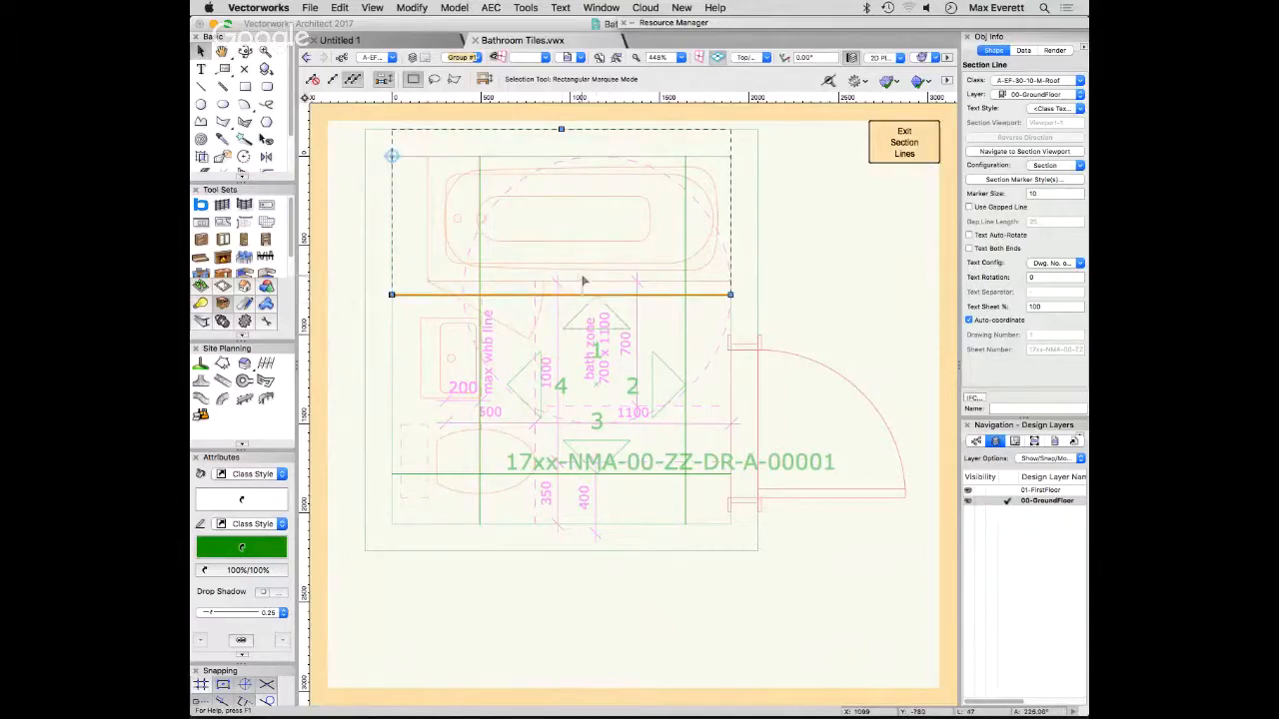
{"action": "key", "text": "z"}
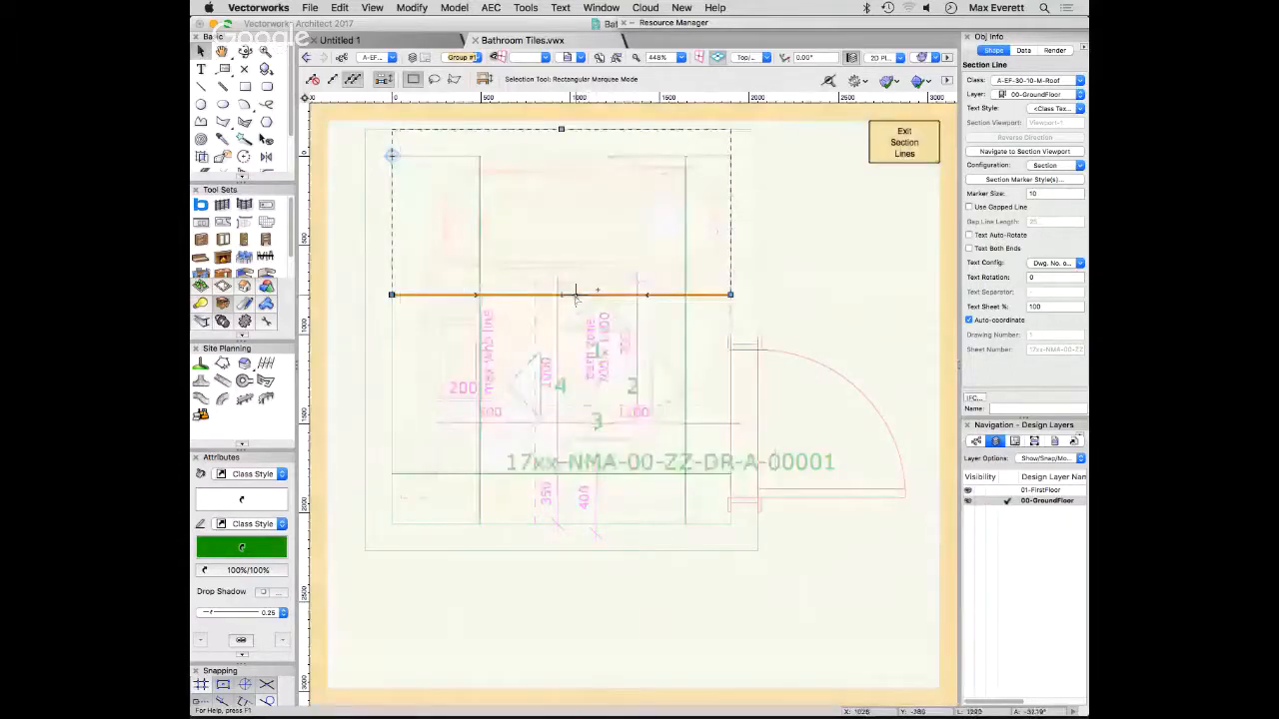
{"action": "left_click_drag", "start_coordinate": [574, 295], "coordinate": [576, 279]}
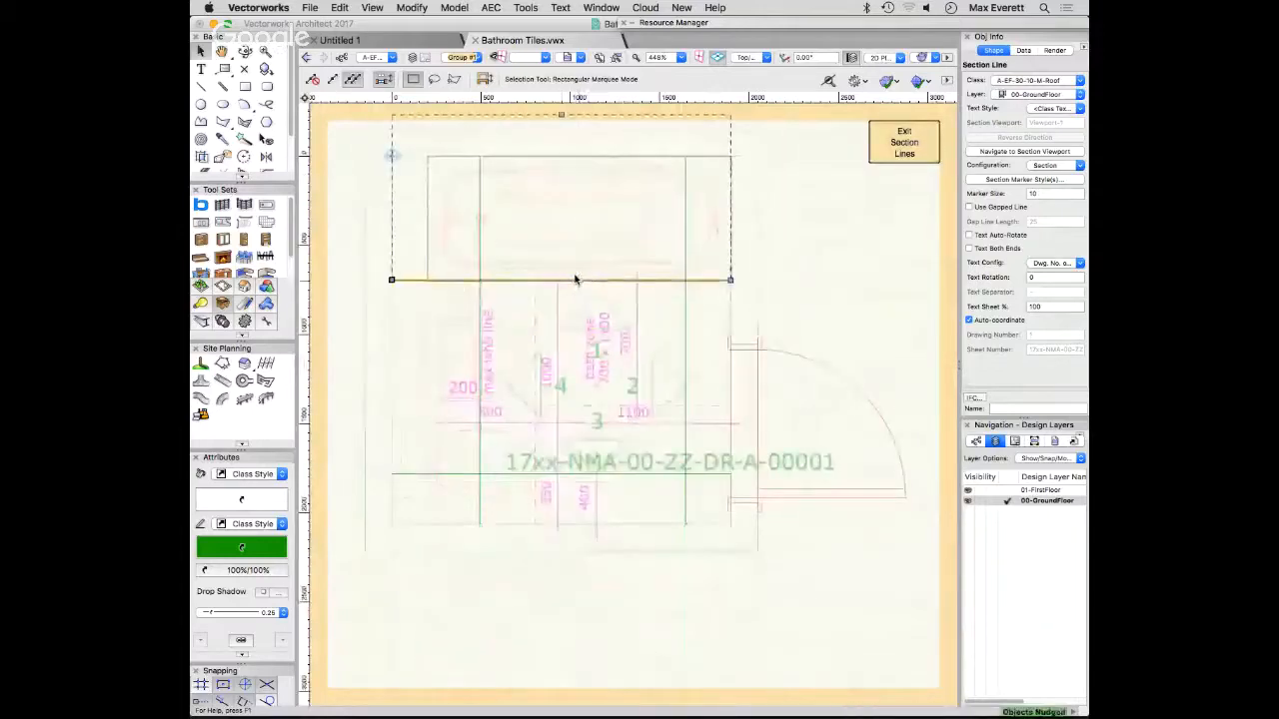
{"action": "key", "text": "shift+Up"}
{"action": "key", "text": "shift+Up"}
{"action": "key", "text": "shift+Up"}
{"action": "key", "text": "shift+Up"}
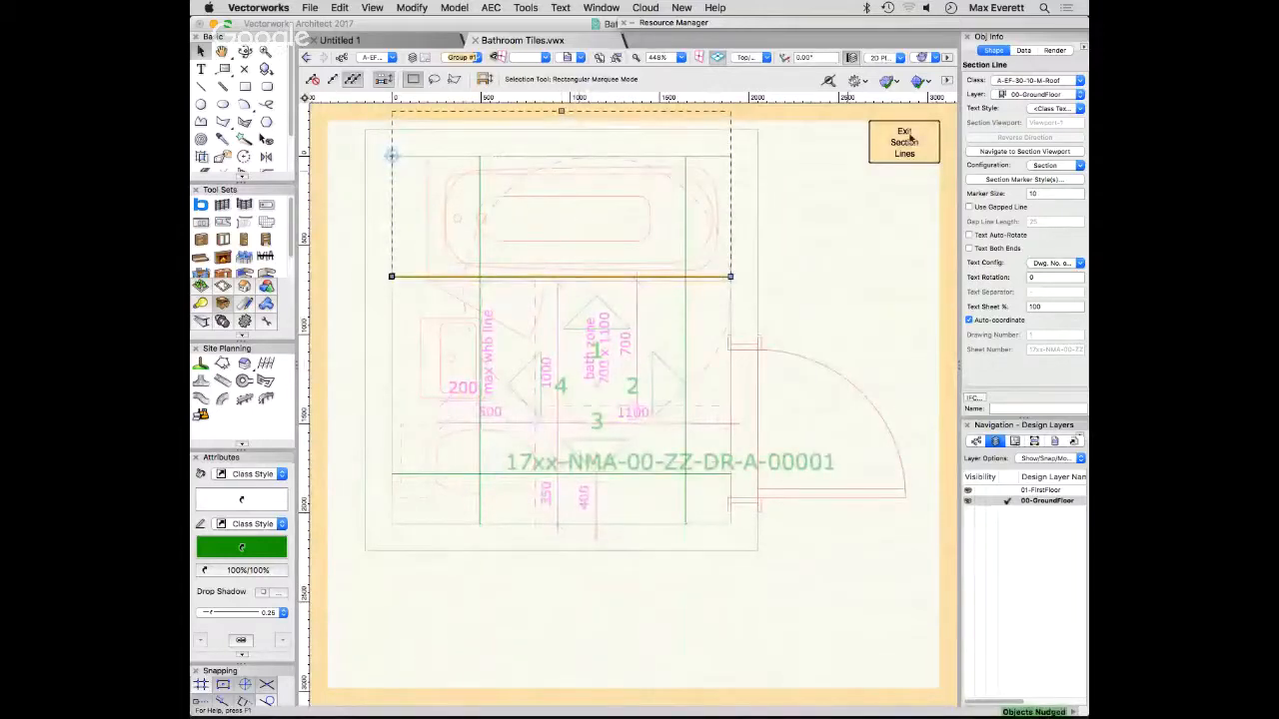
{"action": "left_click", "coordinate": [904, 141]}
- Return to the elevations sheet layer, update the tiled Viewport-4 elevation, deselect it and inspect the basin area
{"action": "left_click", "coordinate": [1019, 442]}
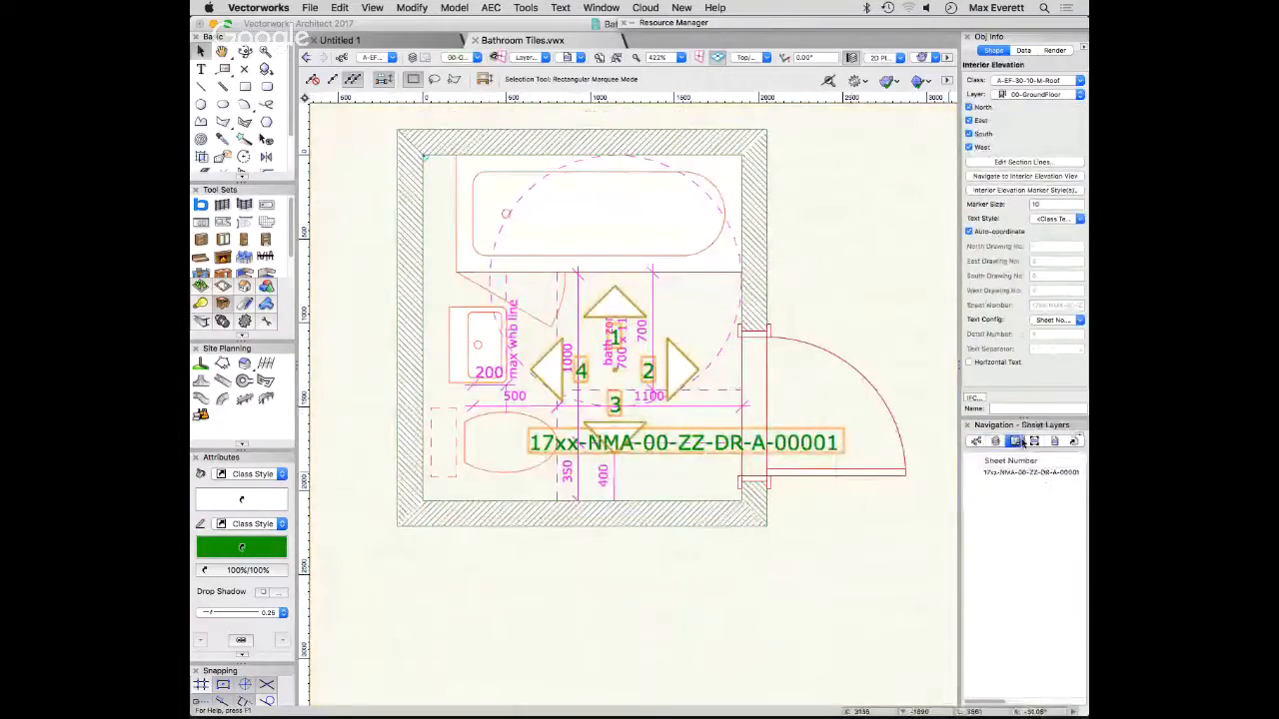
{"action": "double_click", "coordinate": [1029, 471]}
{"action": "left_click", "coordinate": [879, 605]}
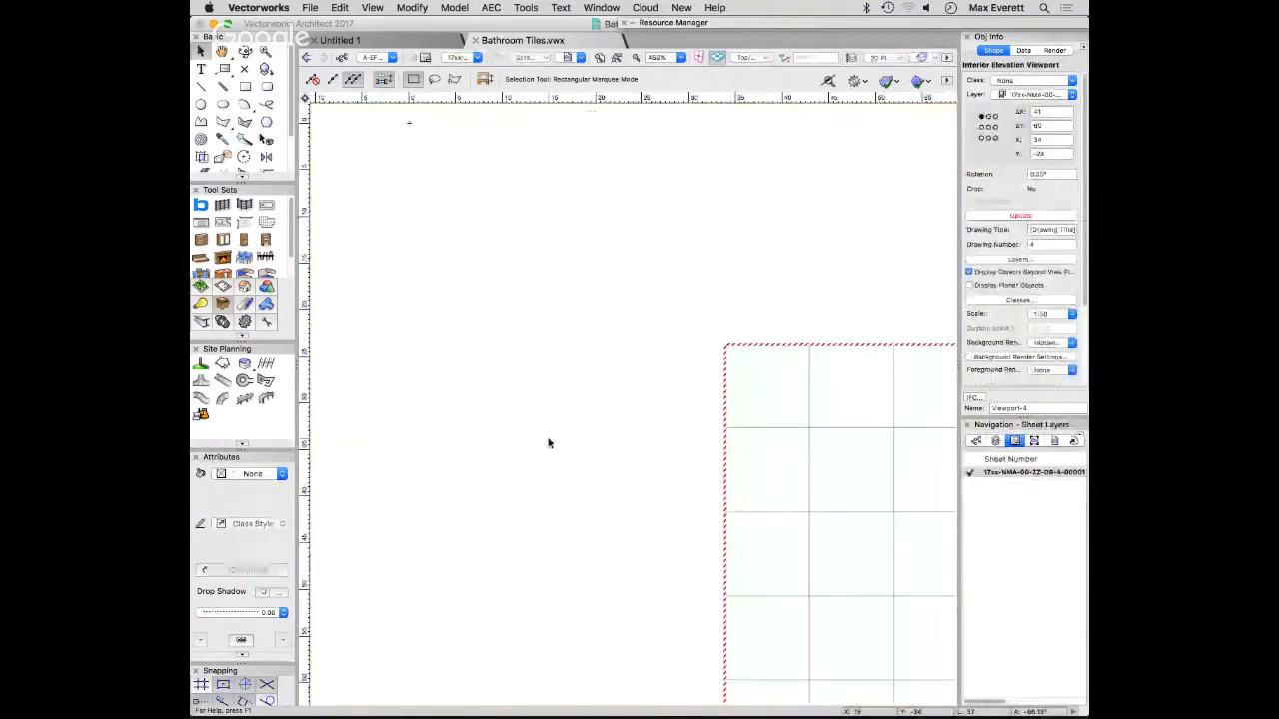
{"action": "scroll", "coordinate": [548, 443], "scroll_direction": "up", "scroll_amount": 3}
{"action": "left_click_drag", "start_coordinate": [730, 470], "coordinate": [588, 424]}
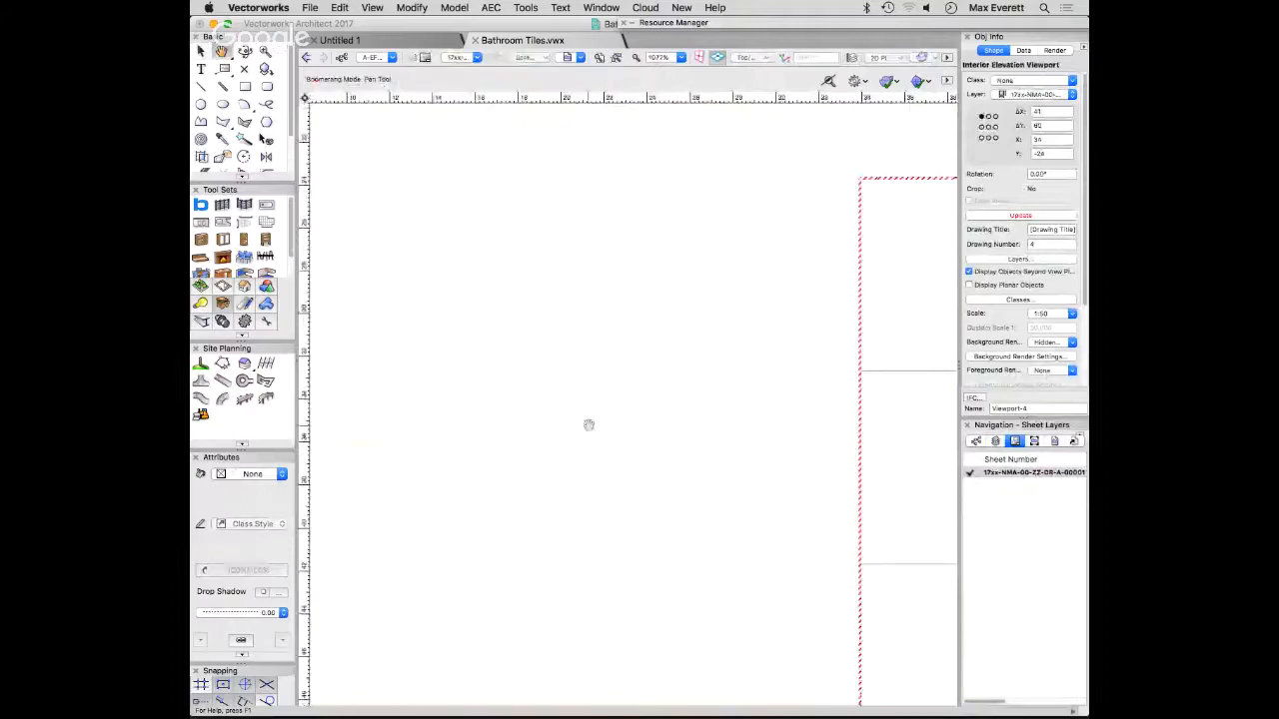
{"action": "scroll", "coordinate": [588, 424], "scroll_direction": "down", "scroll_amount": 5}
{"action": "left_click", "coordinate": [825, 508]}
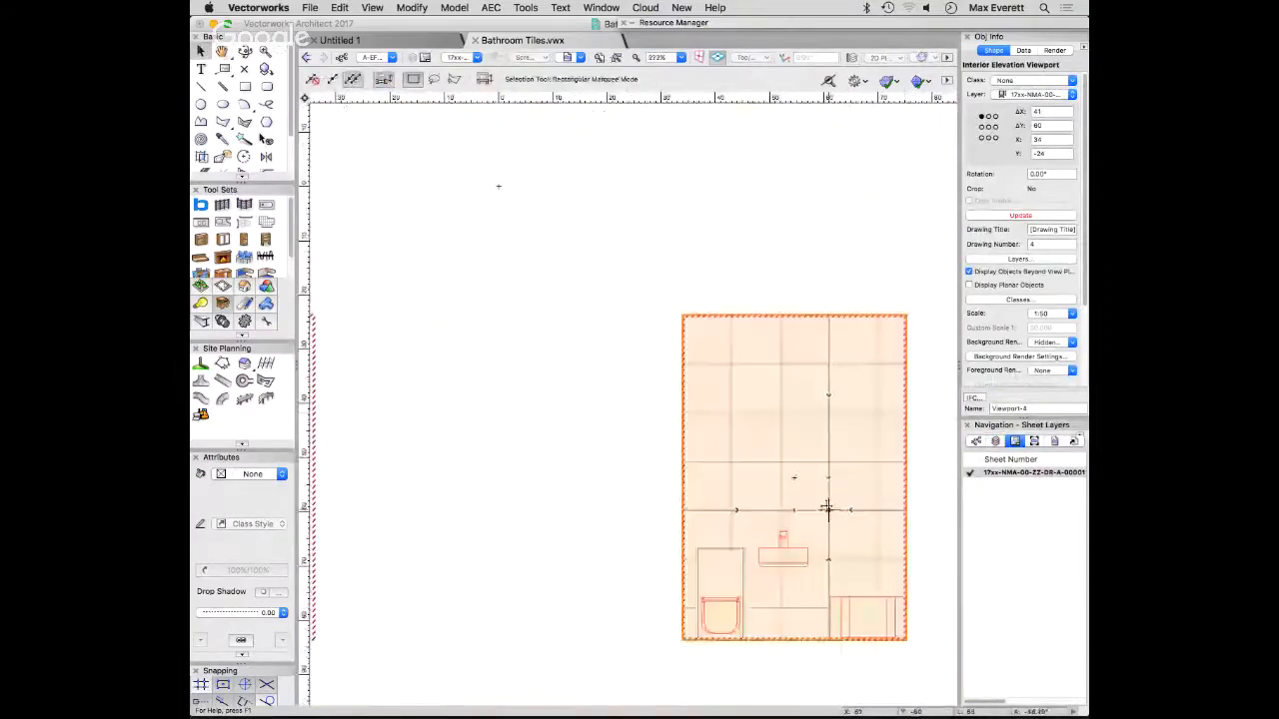
{"action": "left_click", "coordinate": [1020, 214]}
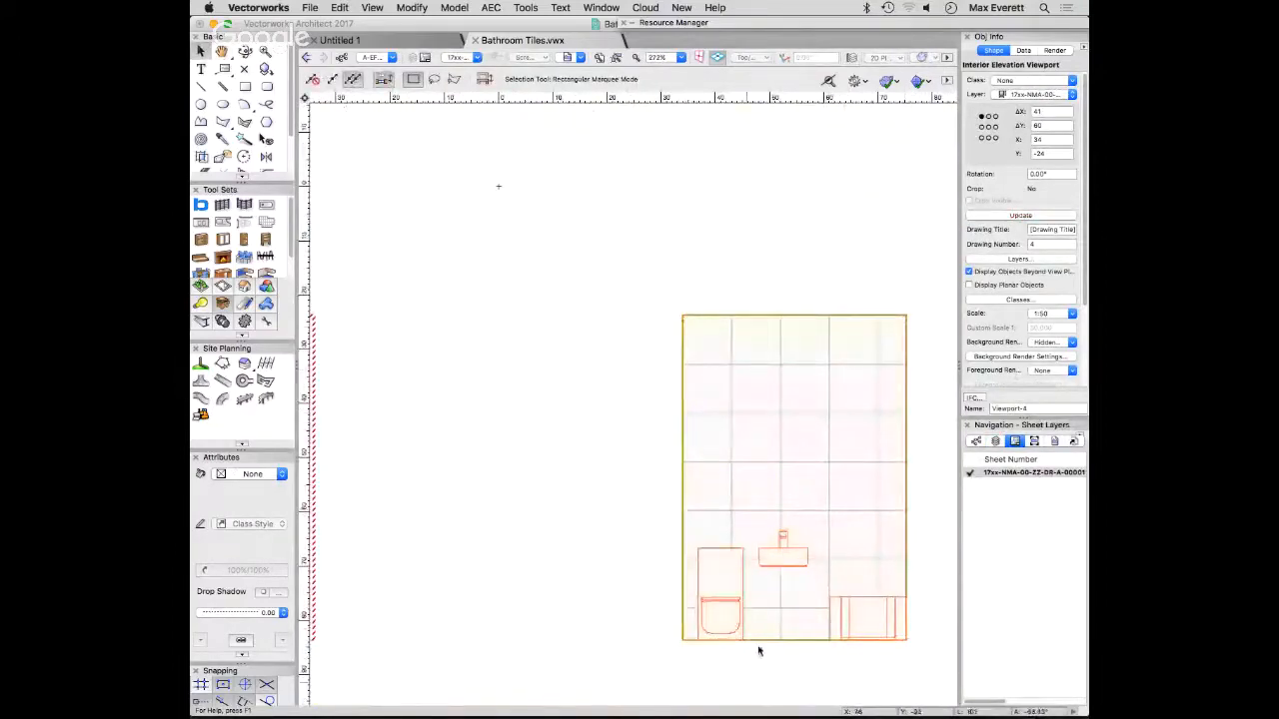
{"action": "left_click", "coordinate": [645, 650]}
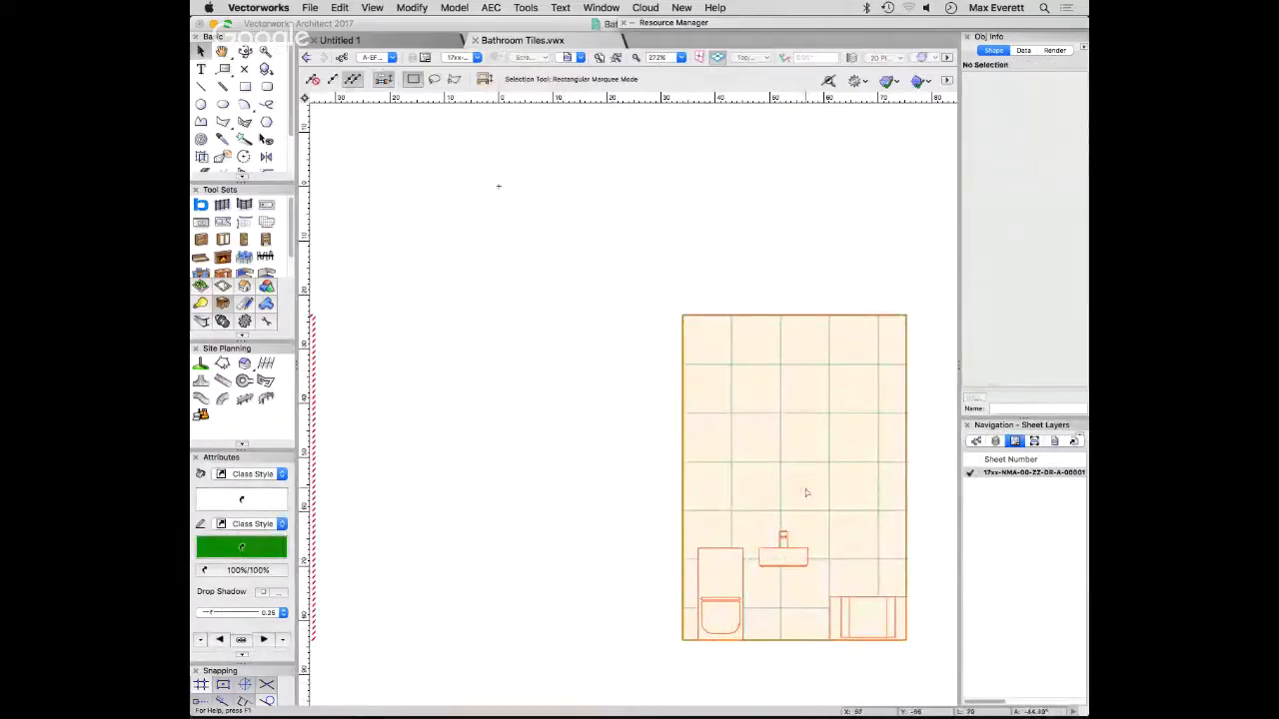
{"action": "scroll", "coordinate": [782, 539], "scroll_direction": "up", "scroll_amount": 5}
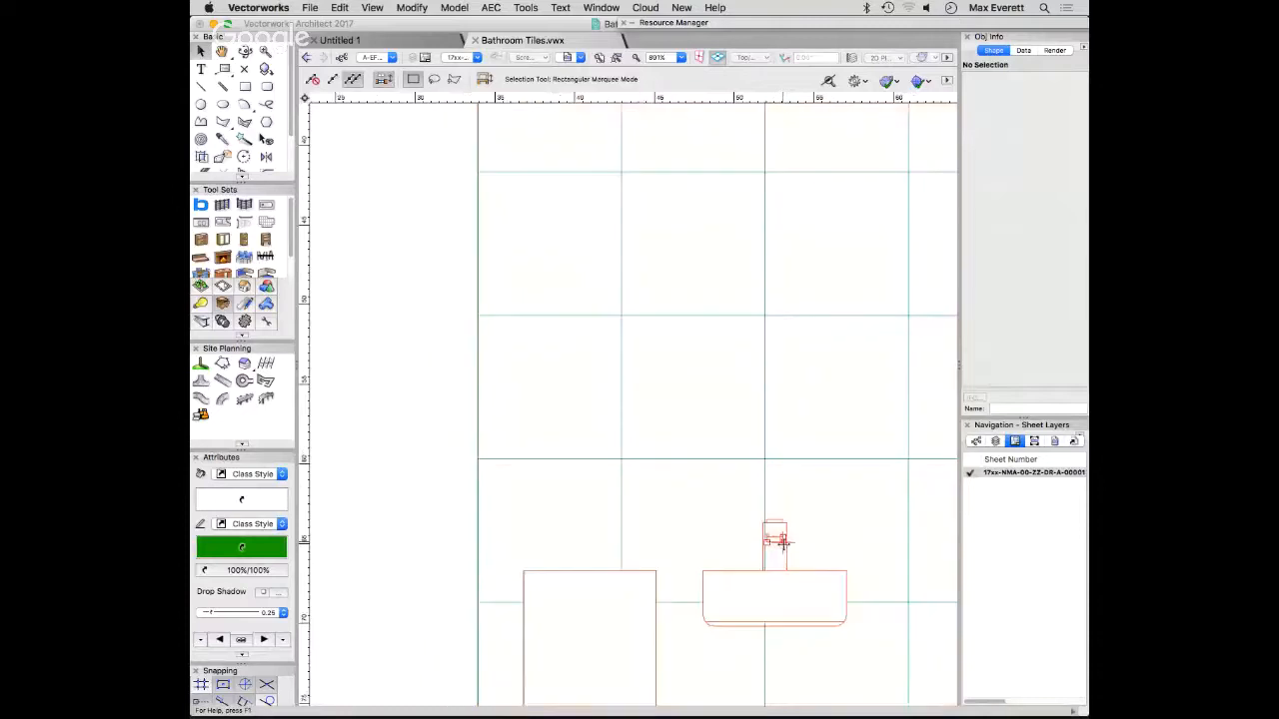
{"action": "scroll", "coordinate": [782, 541], "scroll_direction": "up", "scroll_amount": 2}
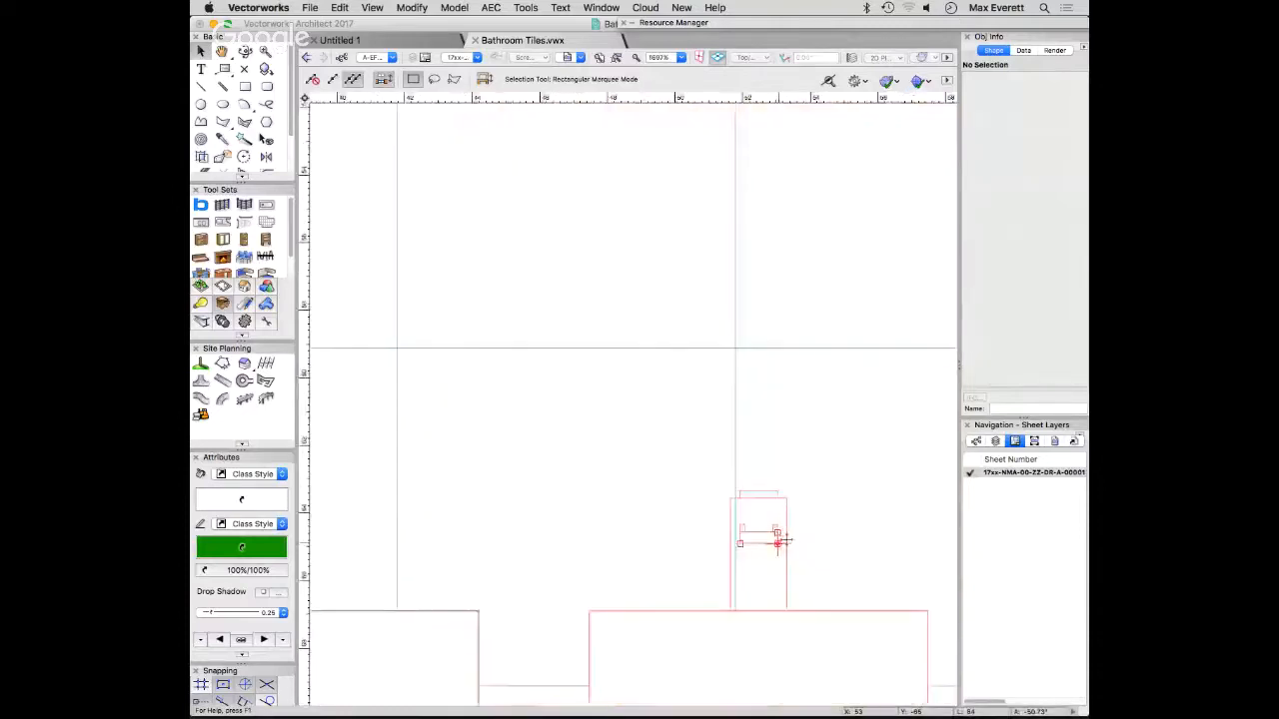
{"action": "scroll", "coordinate": [782, 541], "scroll_direction": "down", "scroll_amount": 9}
- Override the pen foreground colour to black in Viewport-4 for all classes from A-Ac-10-10-M-DeconstructionDemolition to A-Zz-85-20-20-M-ConceptMassing
{"action": "left_click", "coordinate": [780, 486]}
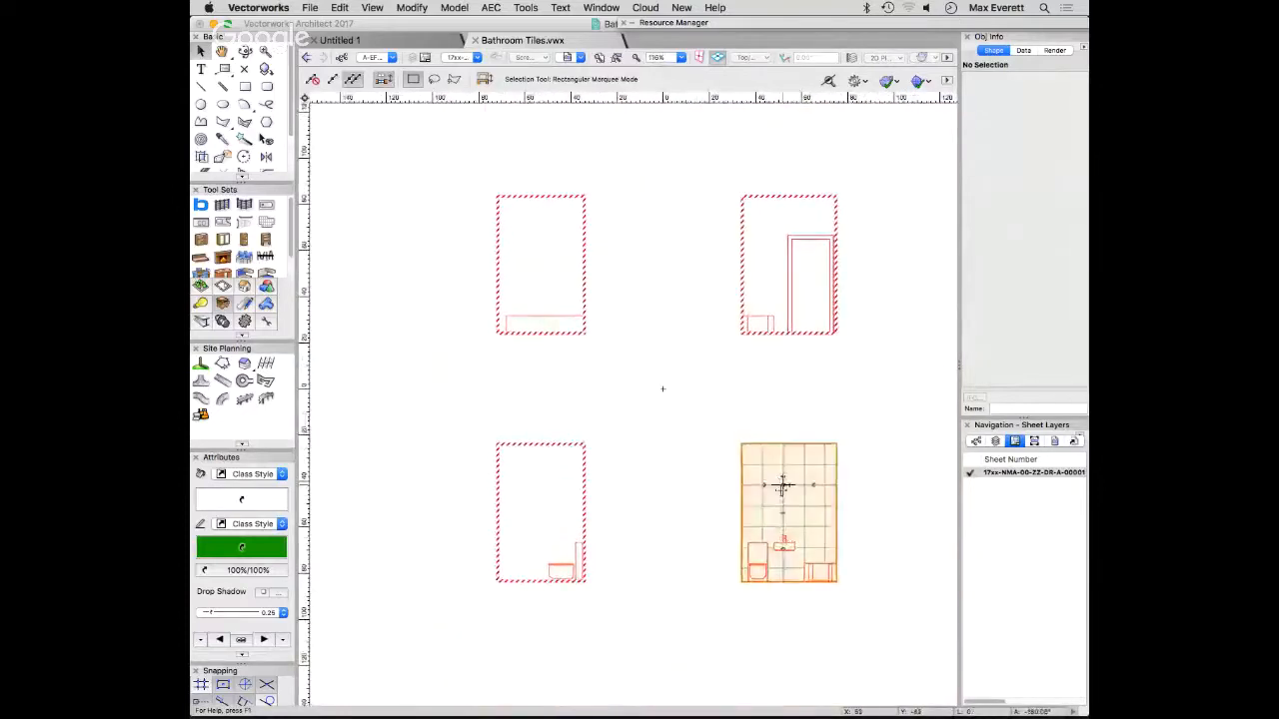
{"action": "left_click", "coordinate": [1002, 299]}
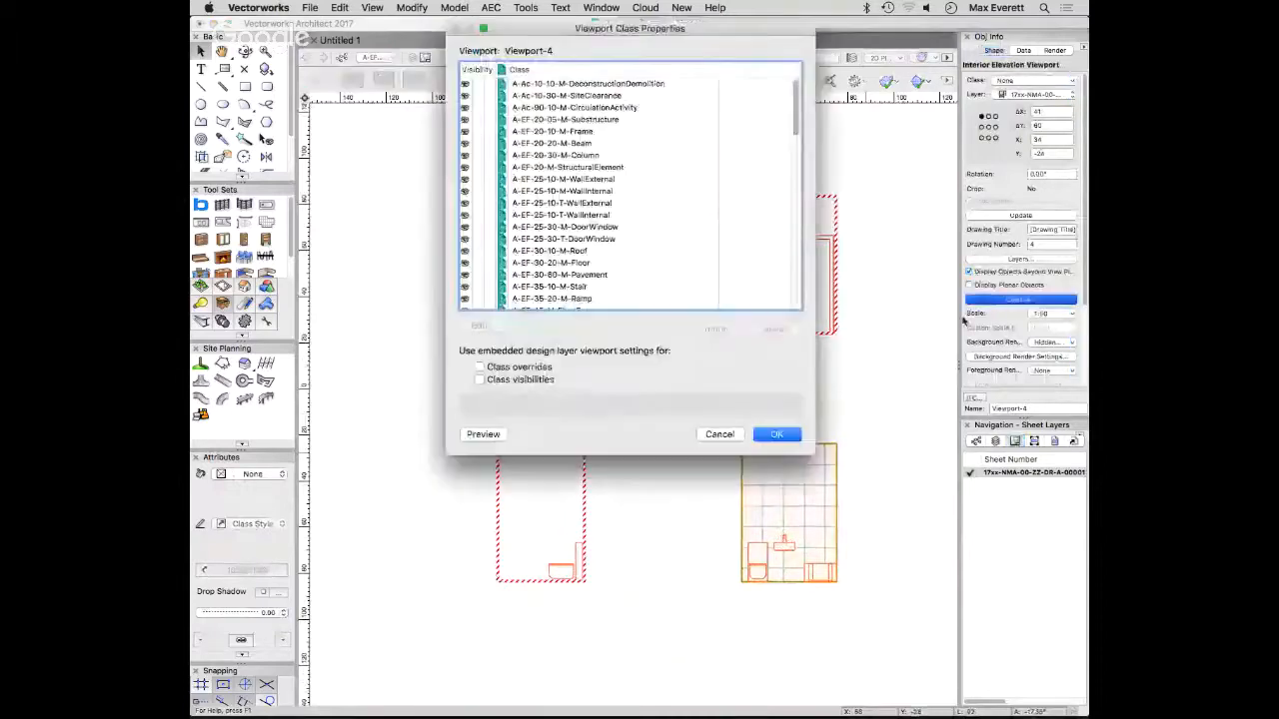
{"action": "left_click", "coordinate": [596, 84]}
{"action": "scroll", "coordinate": [567, 262], "scroll_direction": "down", "scroll_amount": 15}
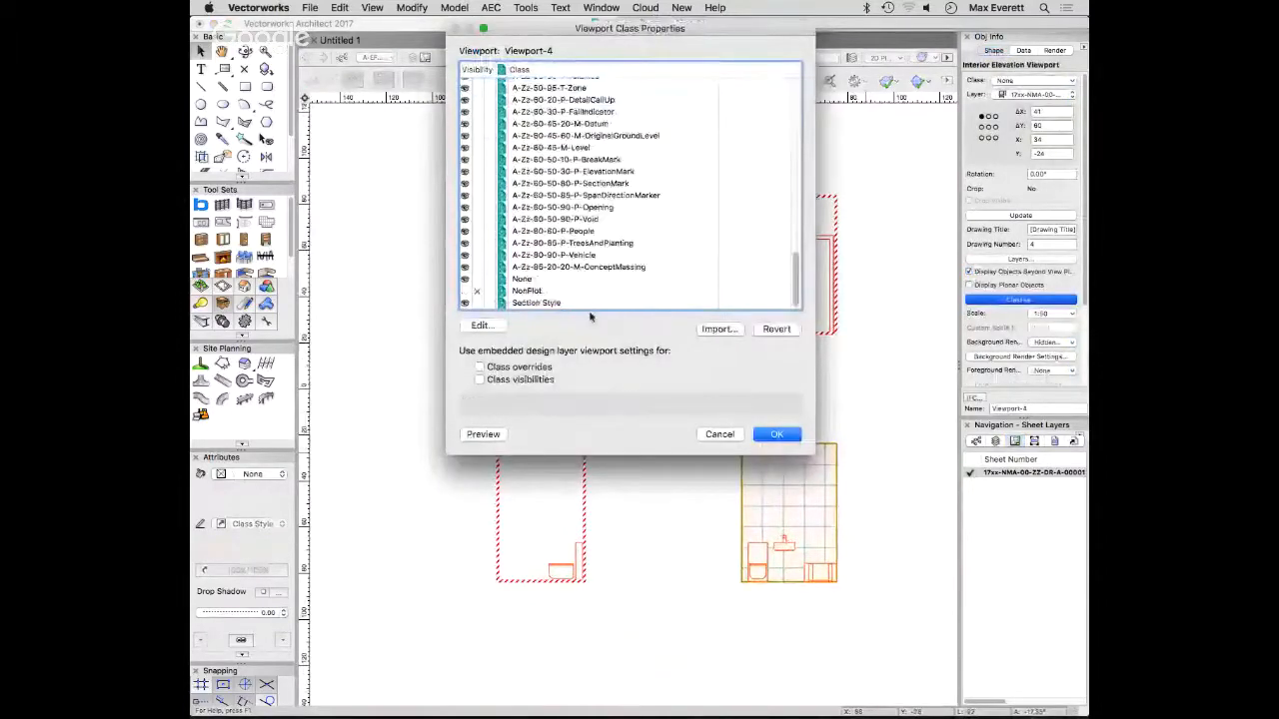
{"action": "left_click", "coordinate": [580, 267], "text": "shift"}
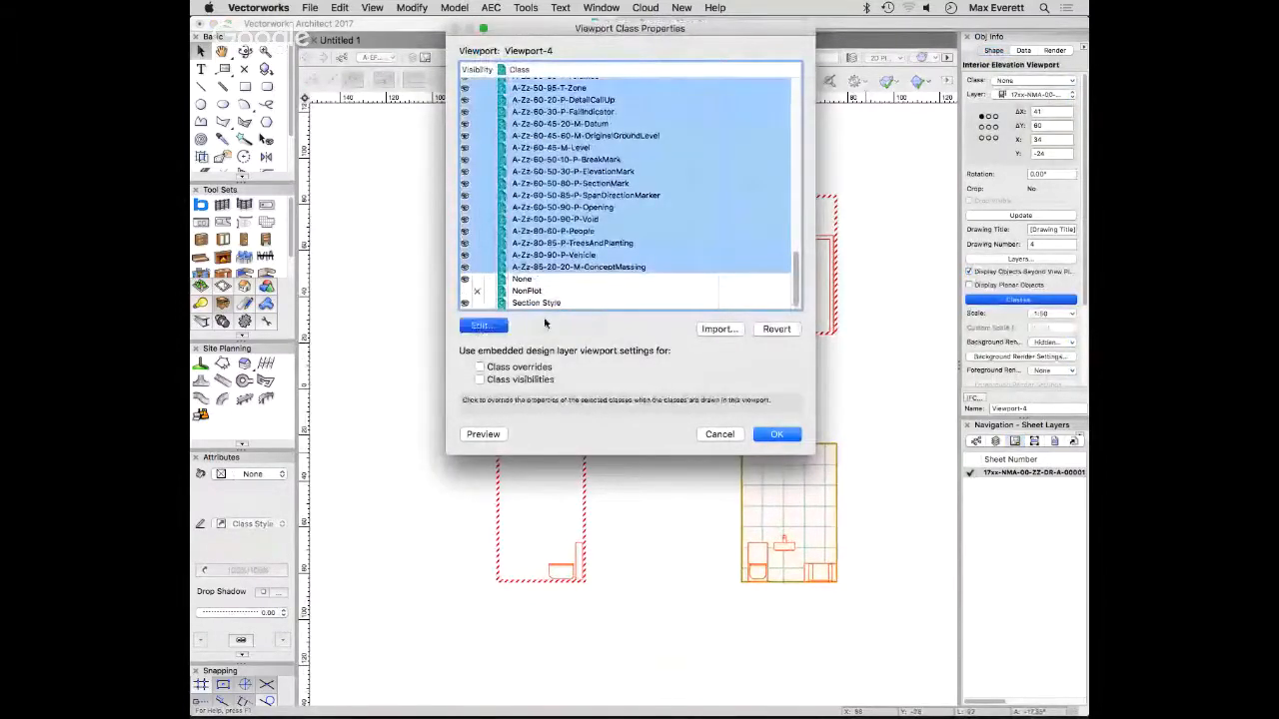
{"action": "key", "text": "Return"}
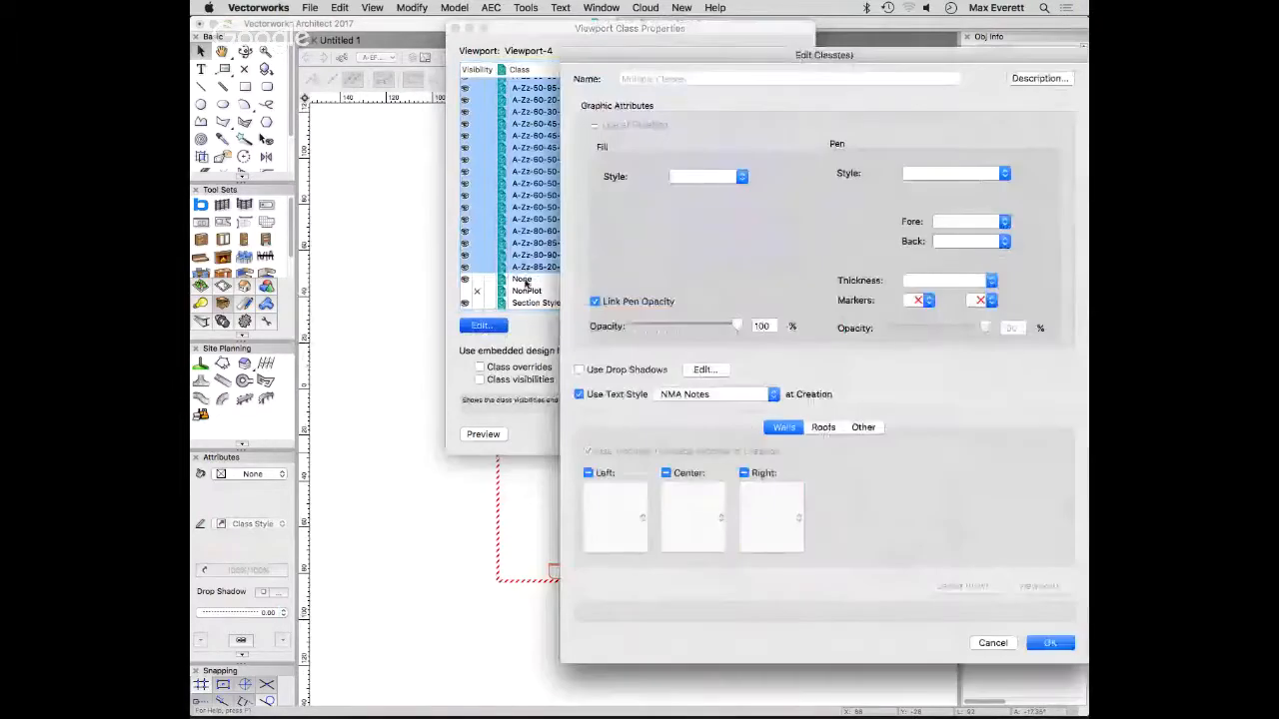
{"action": "left_click", "coordinate": [985, 223]}
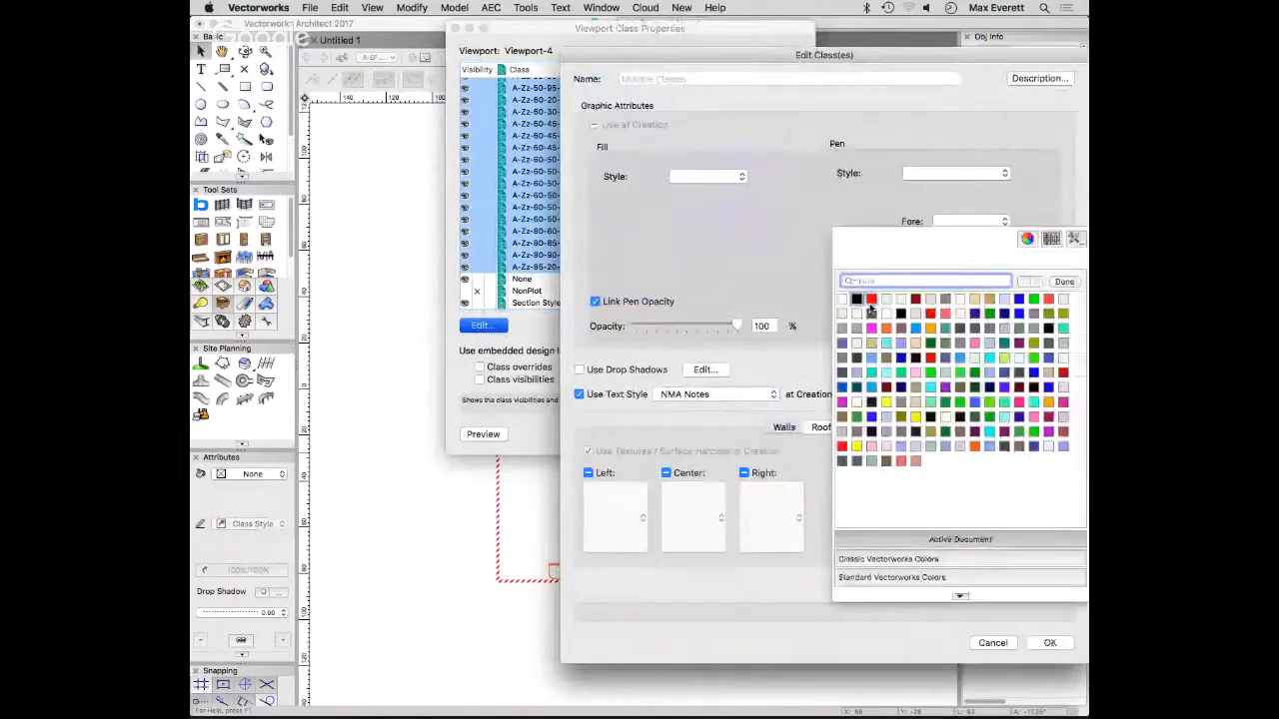
{"action": "left_click", "coordinate": [856, 304]}
{"action": "key", "text": "Return"}
{"action": "key", "text": "Return"}
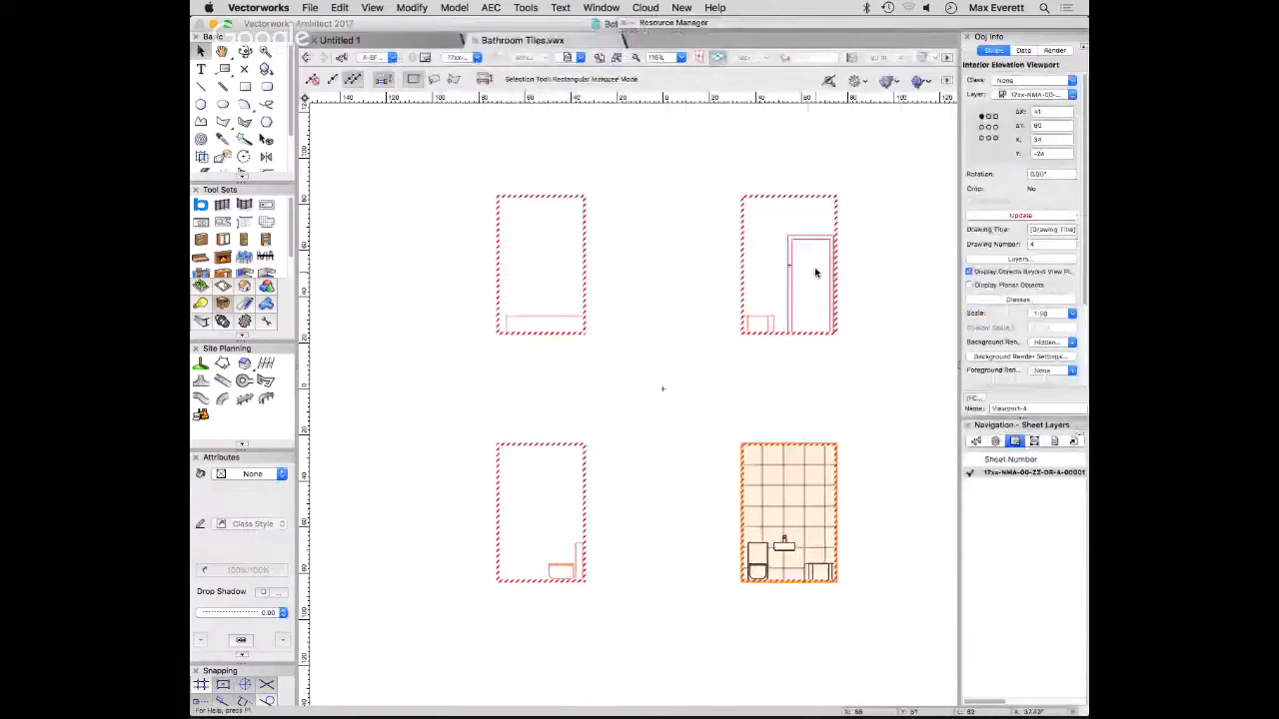
{"action": "left_click", "coordinate": [884, 451]}
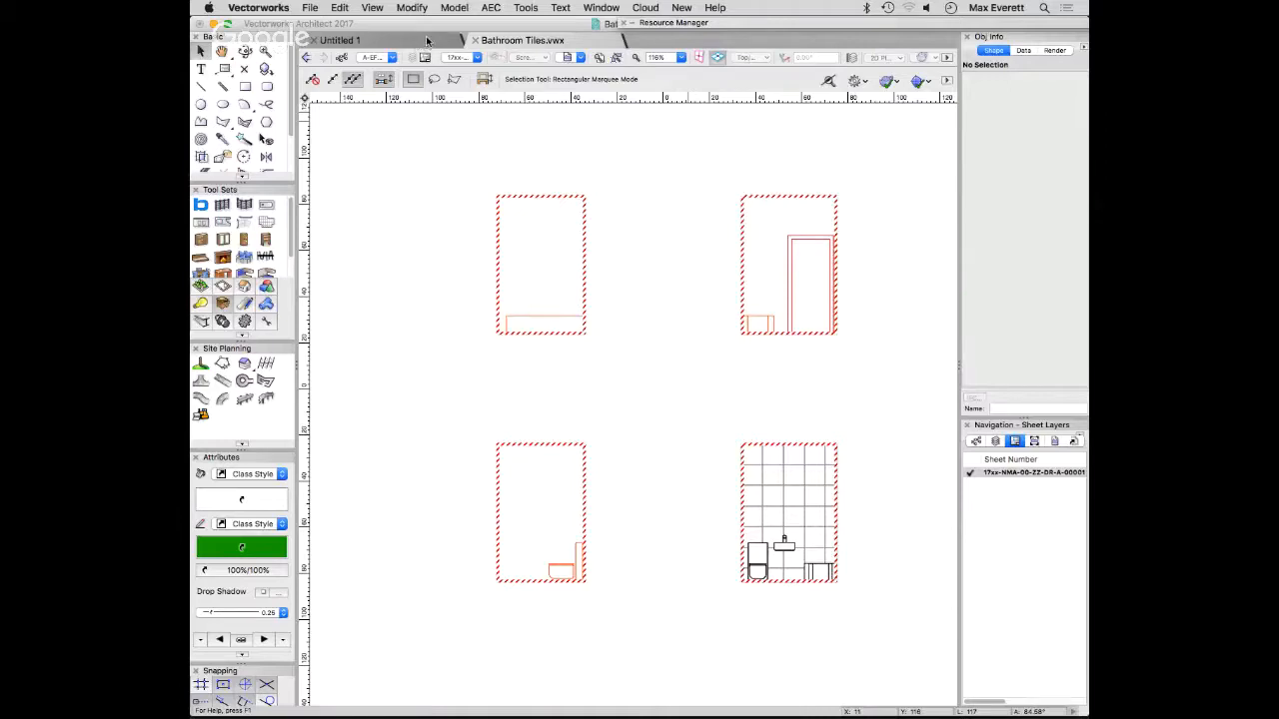
- Open Slab Drainage & RWP.vwx as a copy with a new name
{"action": "left_click", "coordinate": [312, 8]}
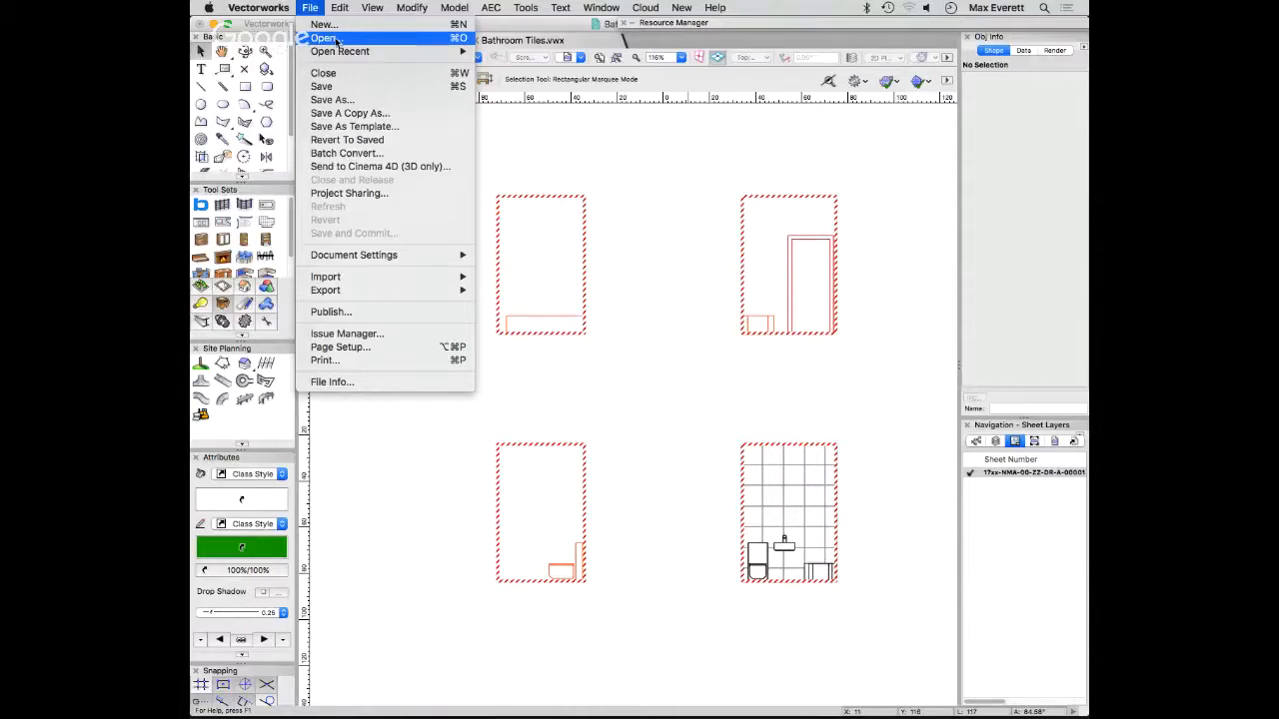
{"action": "left_click", "coordinate": [338, 40]}
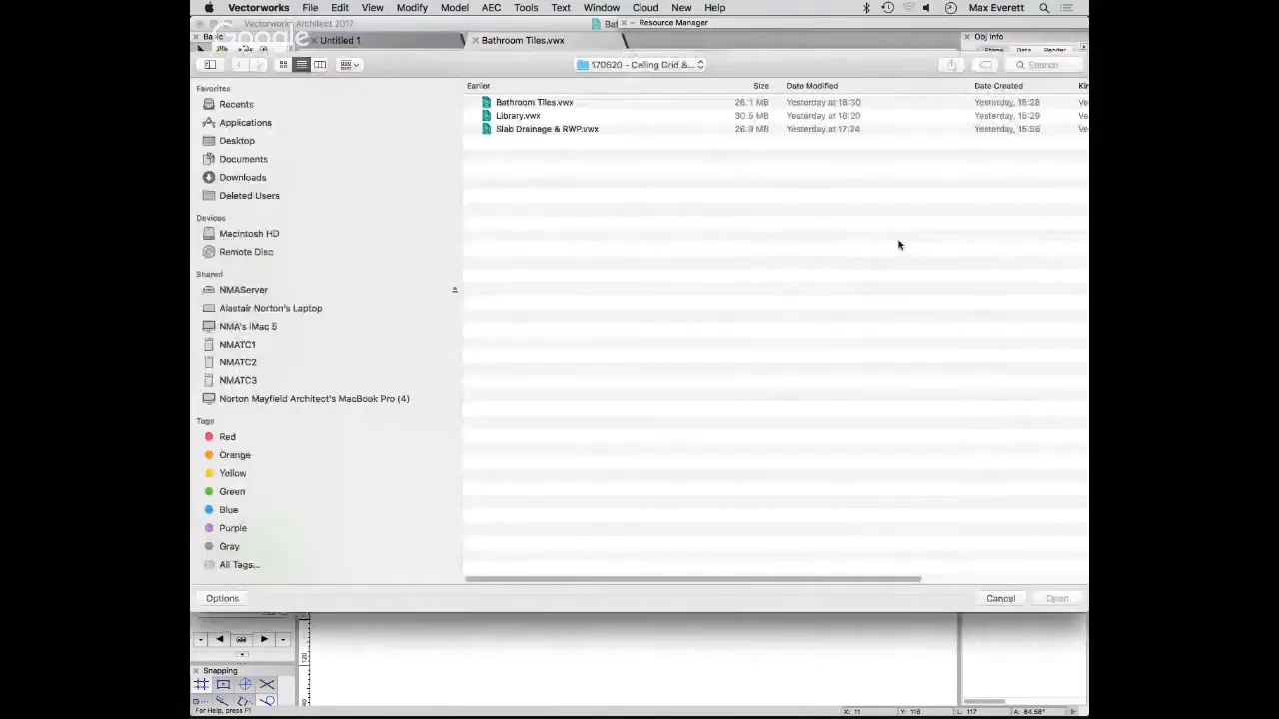
{"action": "left_click", "coordinate": [575, 129]}
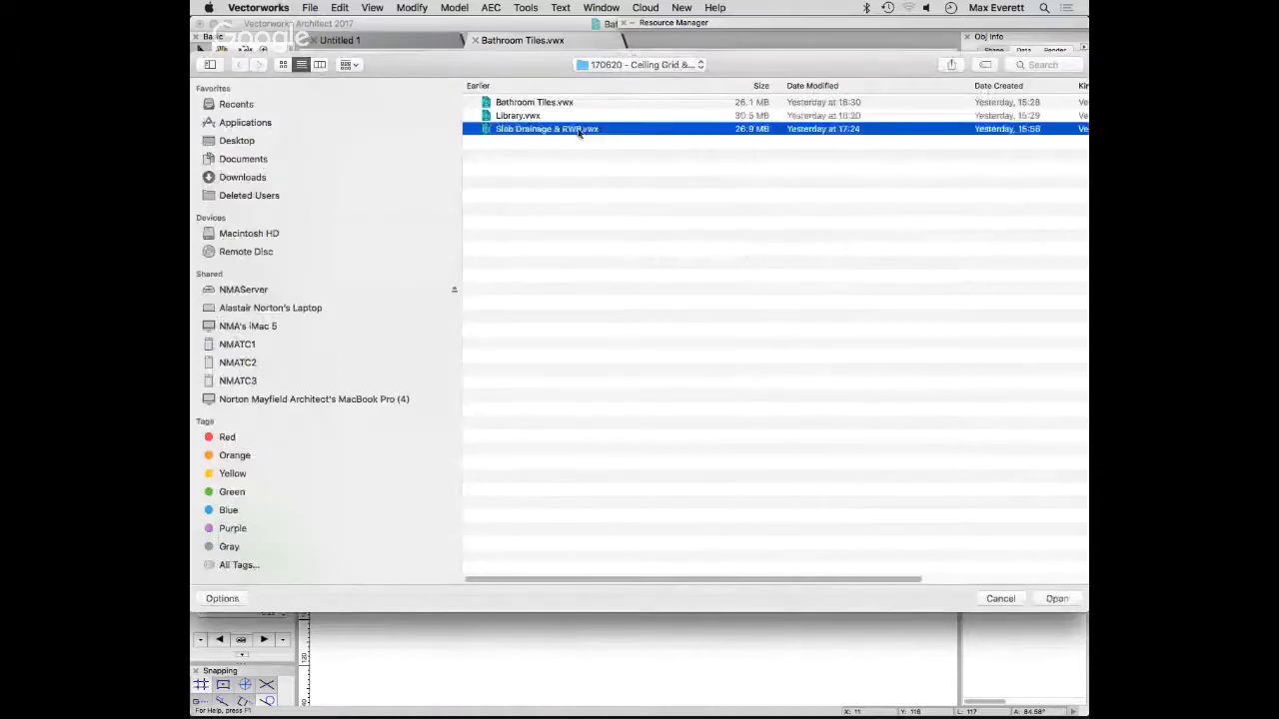
{"action": "left_click", "coordinate": [1056, 599]}
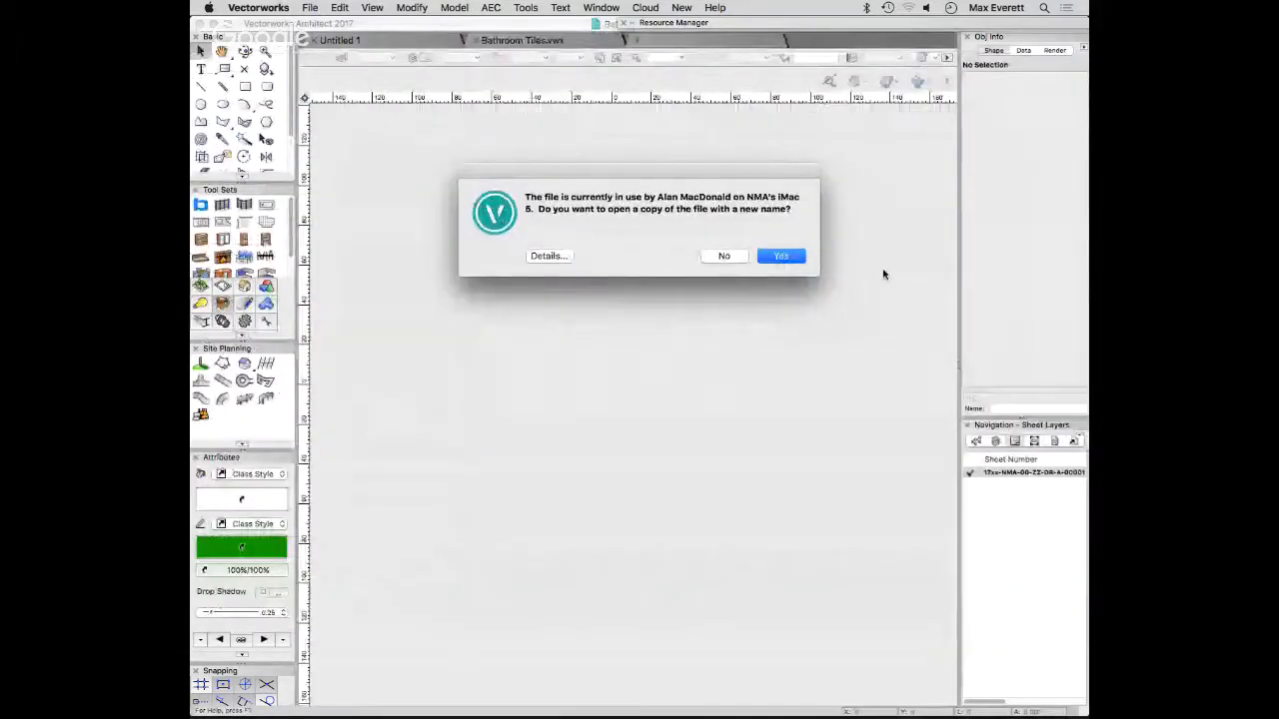
{"action": "left_click", "coordinate": [778, 259]}
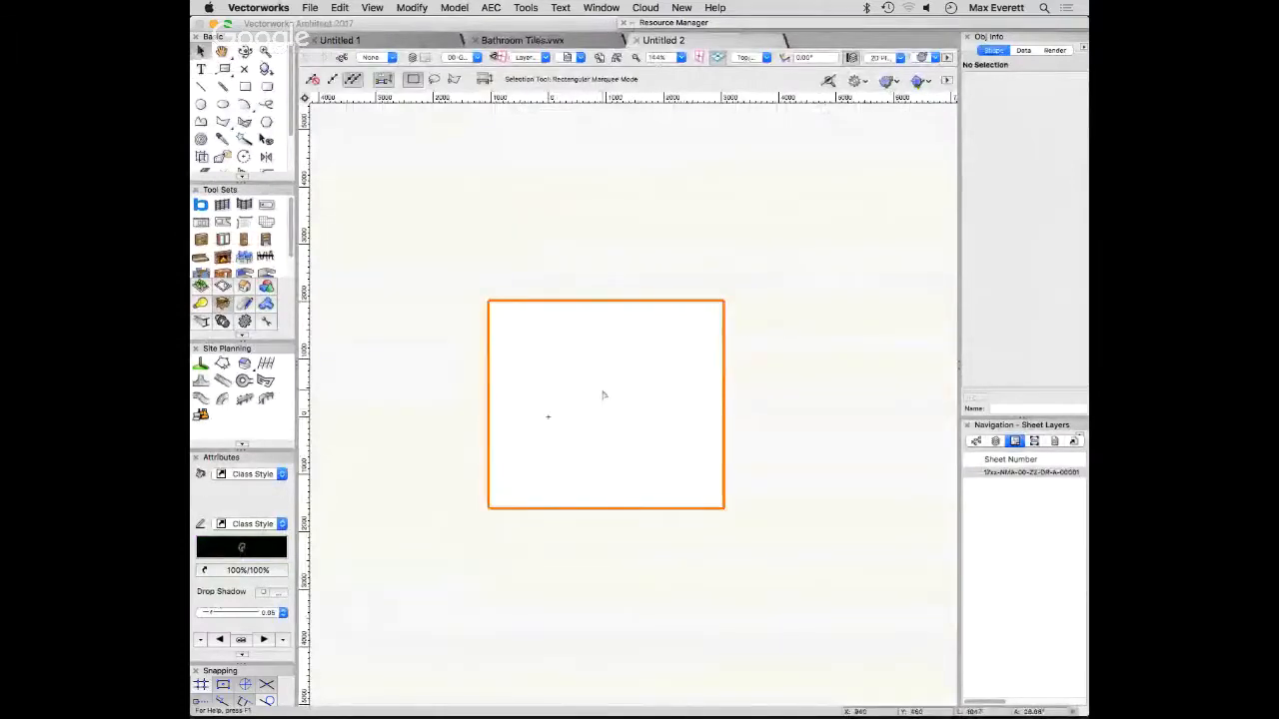
{"action": "key", "text": "1"}
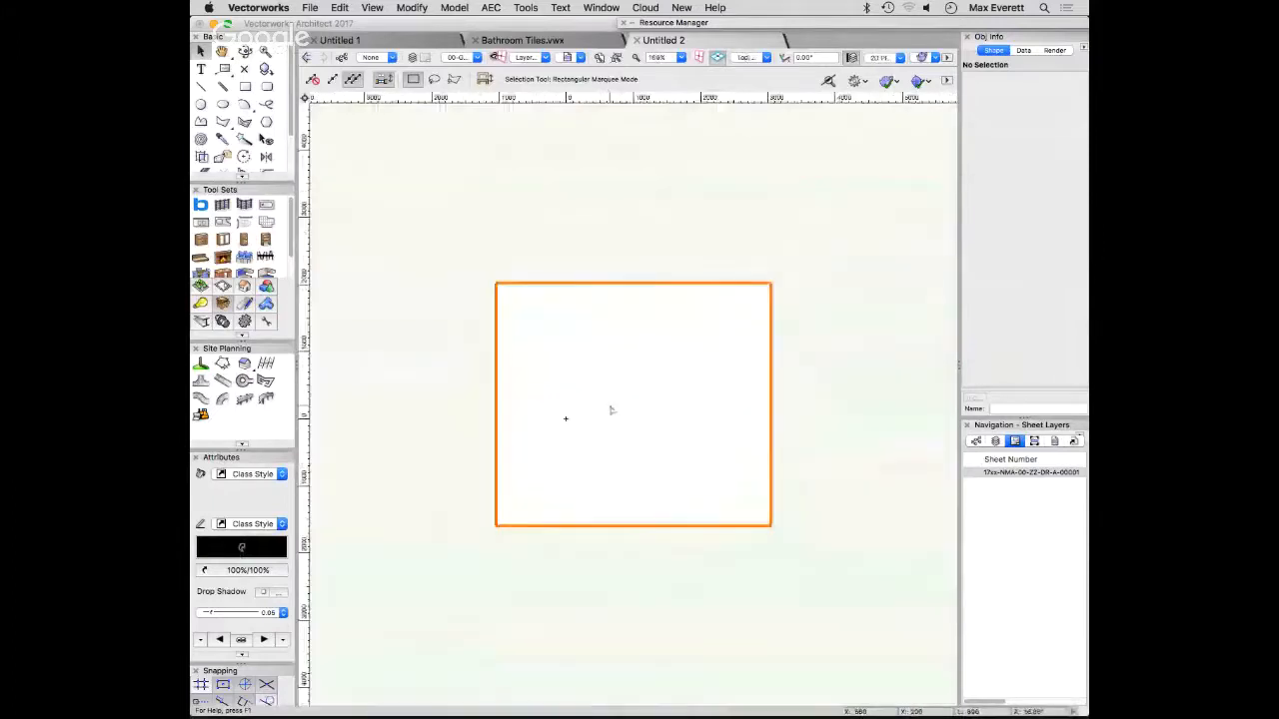
{"action": "key", "text": "0"}
{"action": "middle_click_drag", "start_coordinate": [861, 473], "coordinate": [842, 504]}
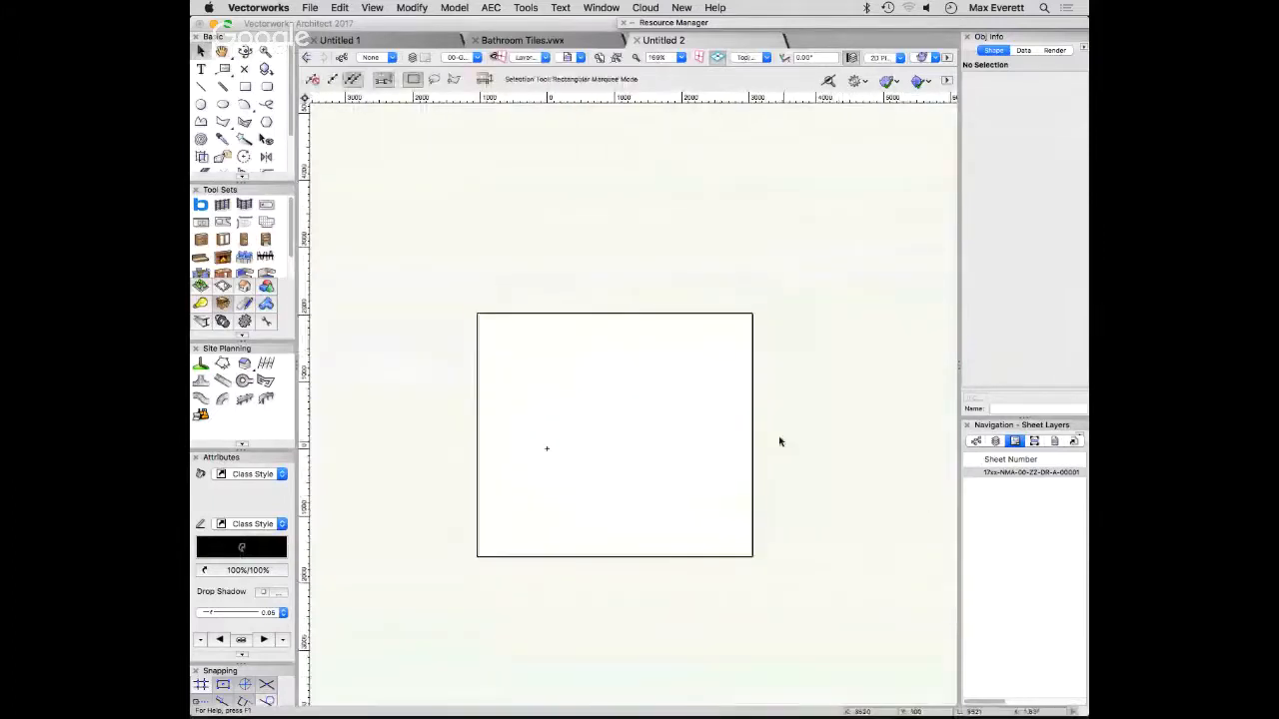
- Start editing the drainage of the rectangular roof slab
{"action": "middle_click_drag", "start_coordinate": [712, 390], "coordinate": [715, 288]}
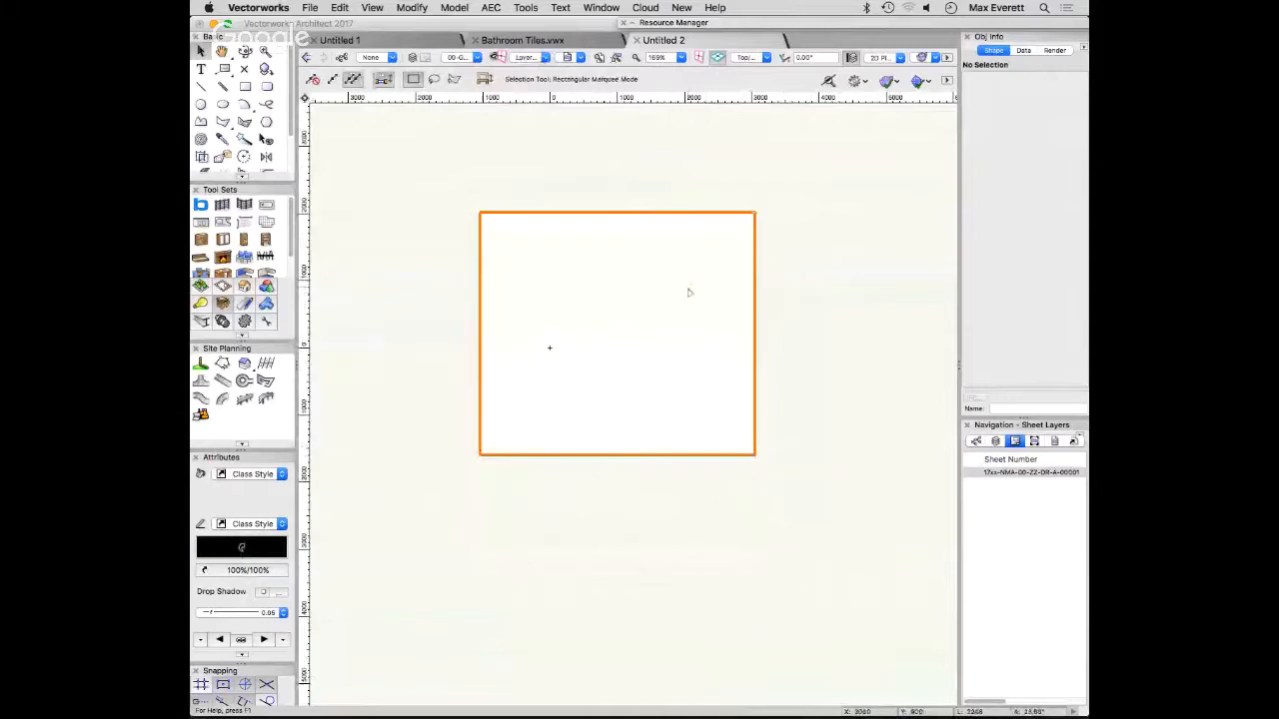
{"action": "double_click", "coordinate": [679, 296]}
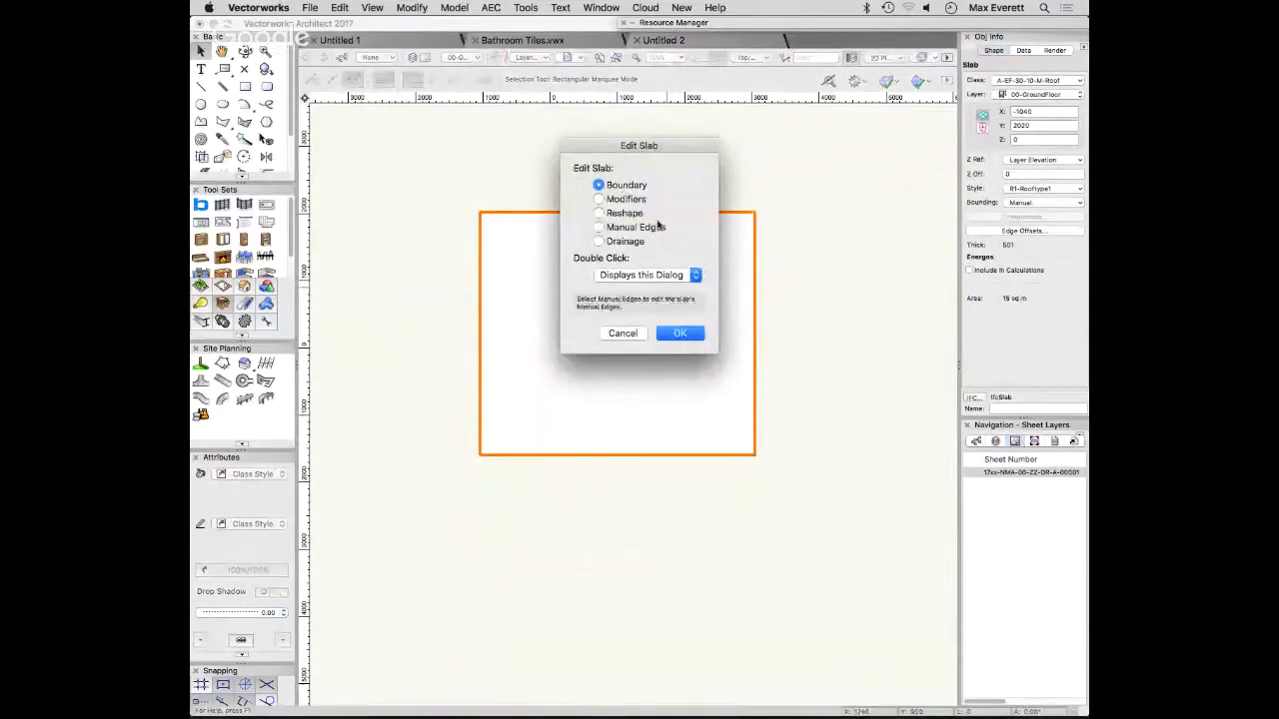
{"action": "left_click", "coordinate": [600, 241]}
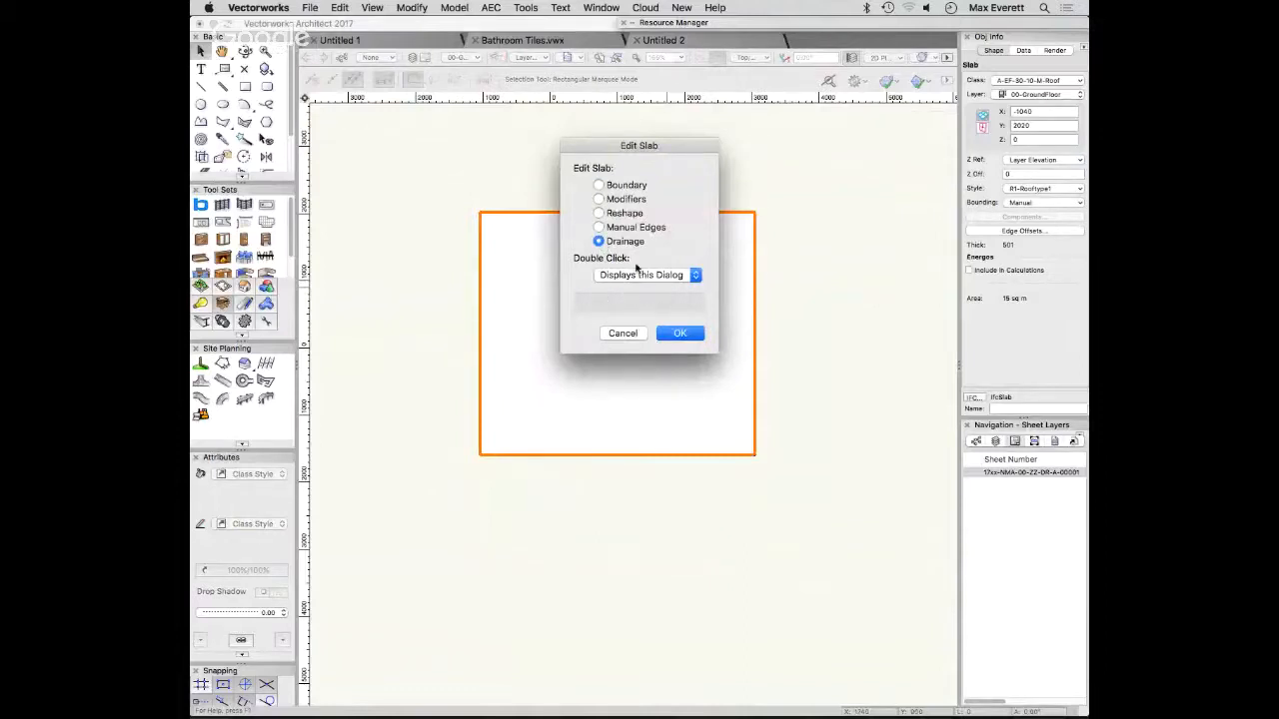
{"action": "left_click", "coordinate": [679, 333]}
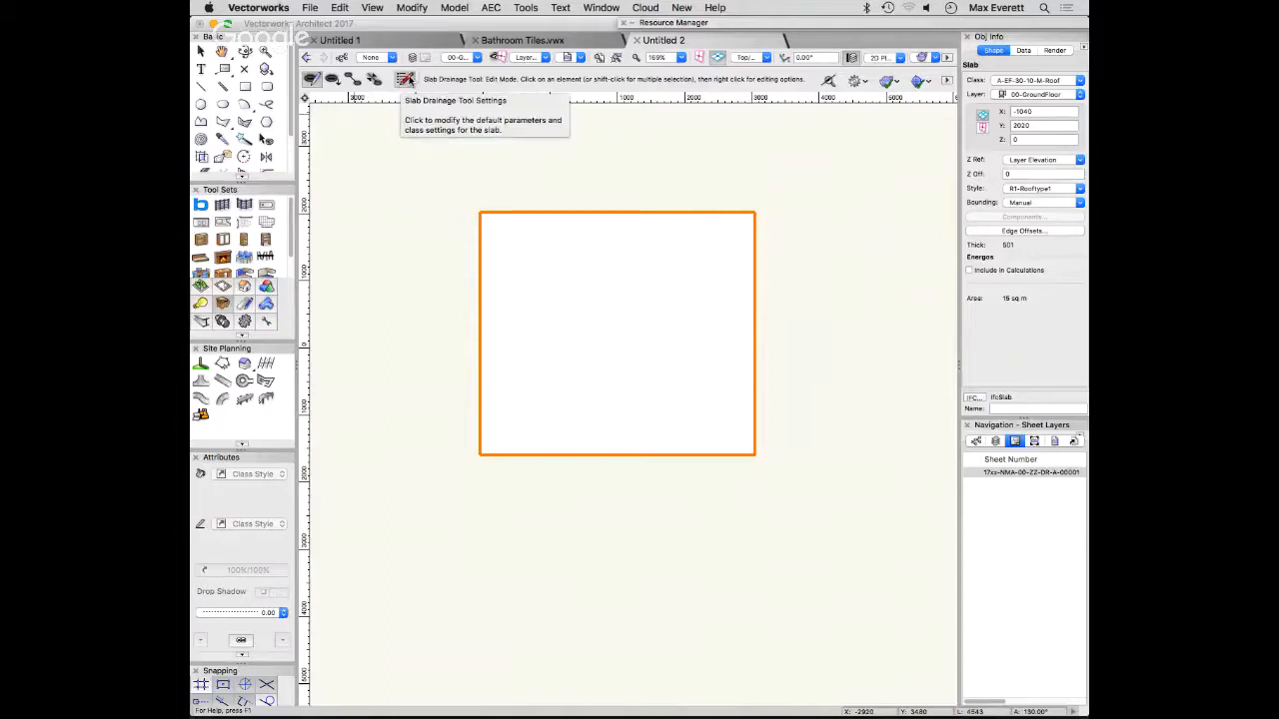
- Set the slab drainage's default drain symbol to Roof Drain High Volume 4in and apply the settings
{"action": "left_click", "coordinate": [405, 79]}
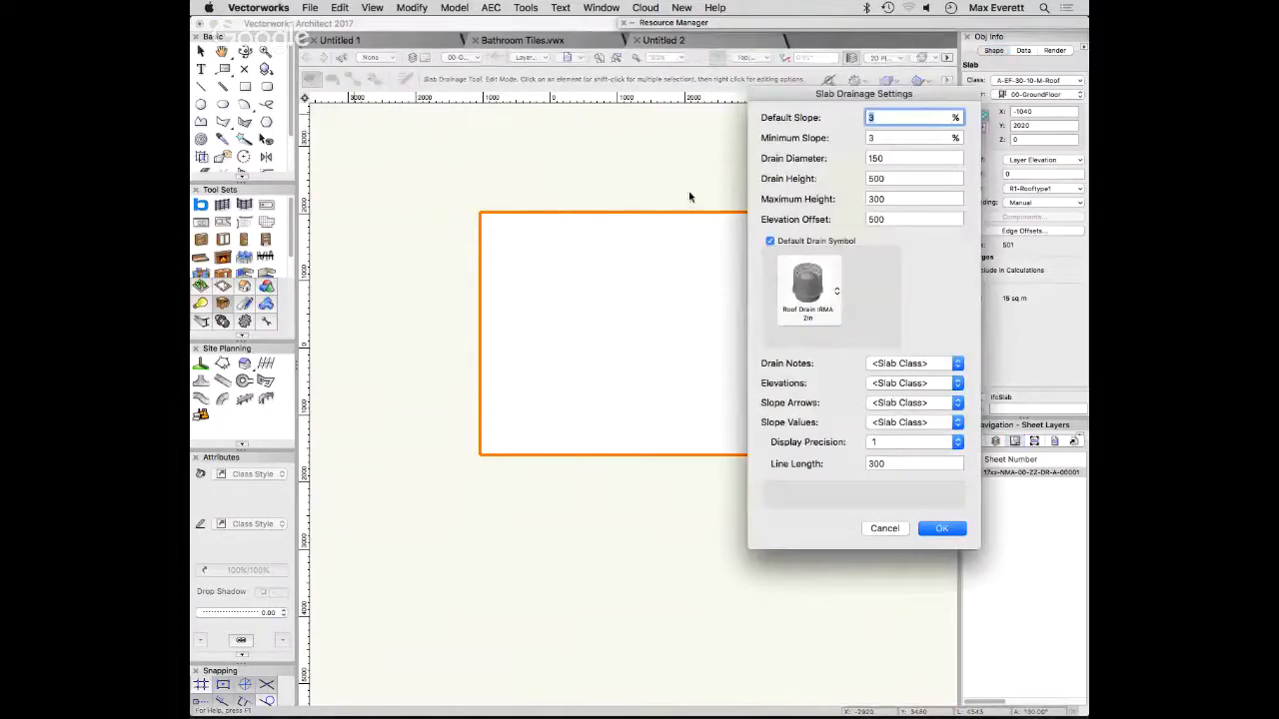
{"action": "left_click_drag", "start_coordinate": [822, 97], "coordinate": [544, 54]}
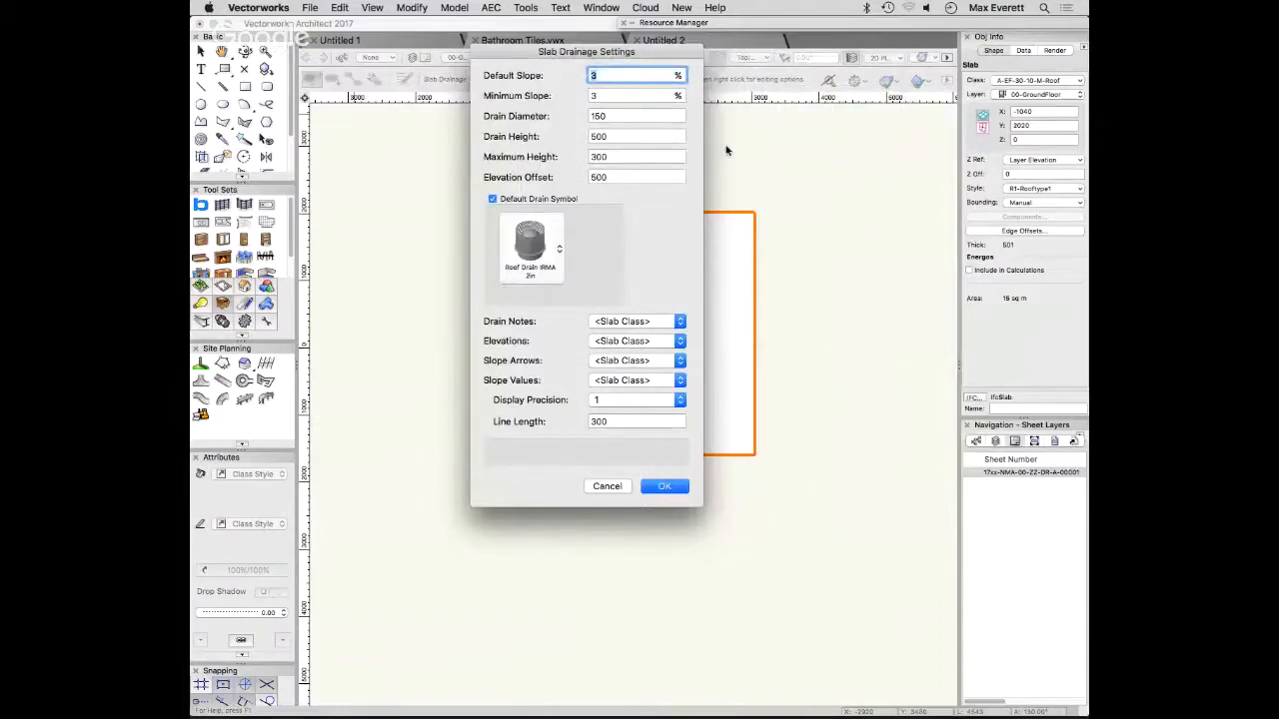
{"action": "left_click", "coordinate": [555, 246]}
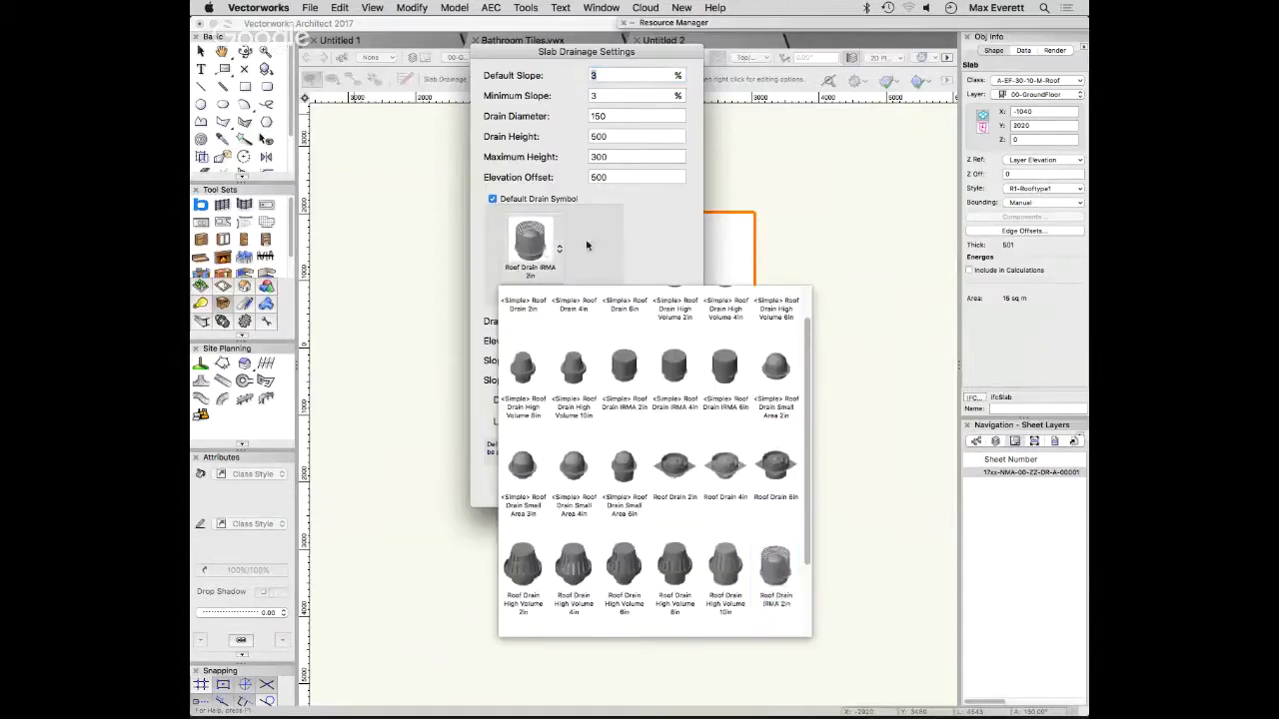
{"action": "left_click", "coordinate": [586, 244]}
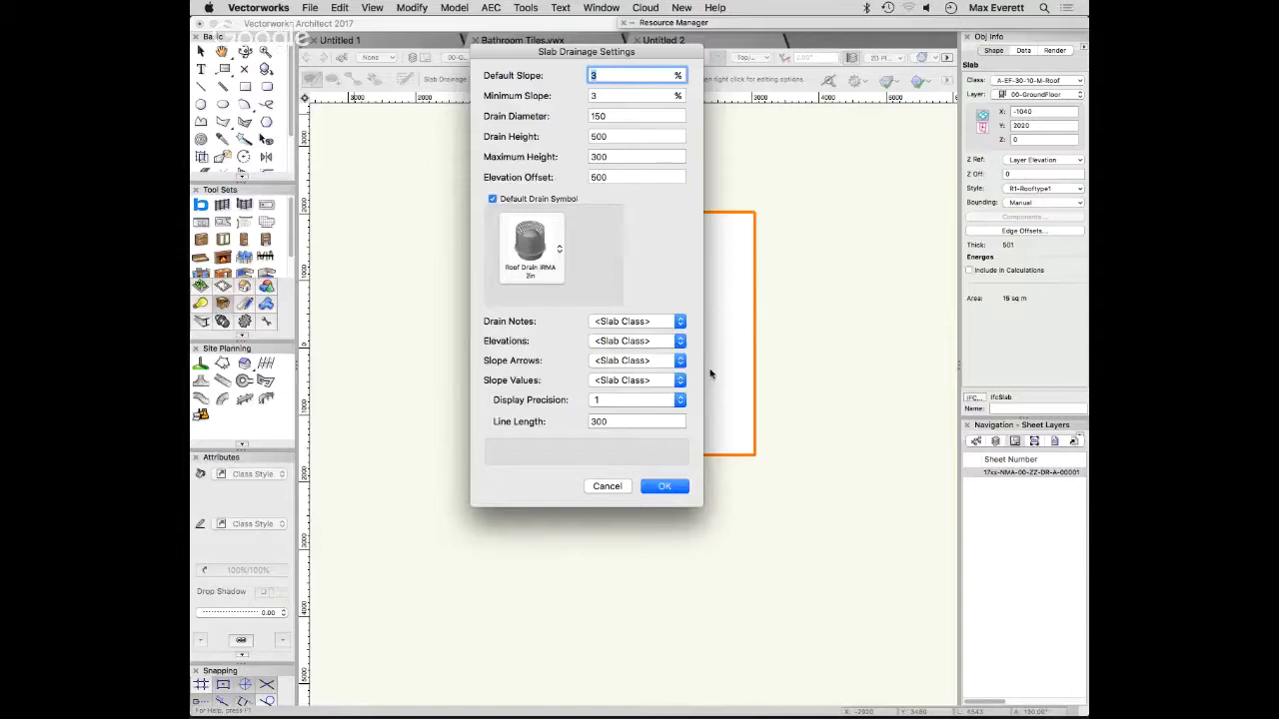
{"action": "left_click", "coordinate": [544, 250]}
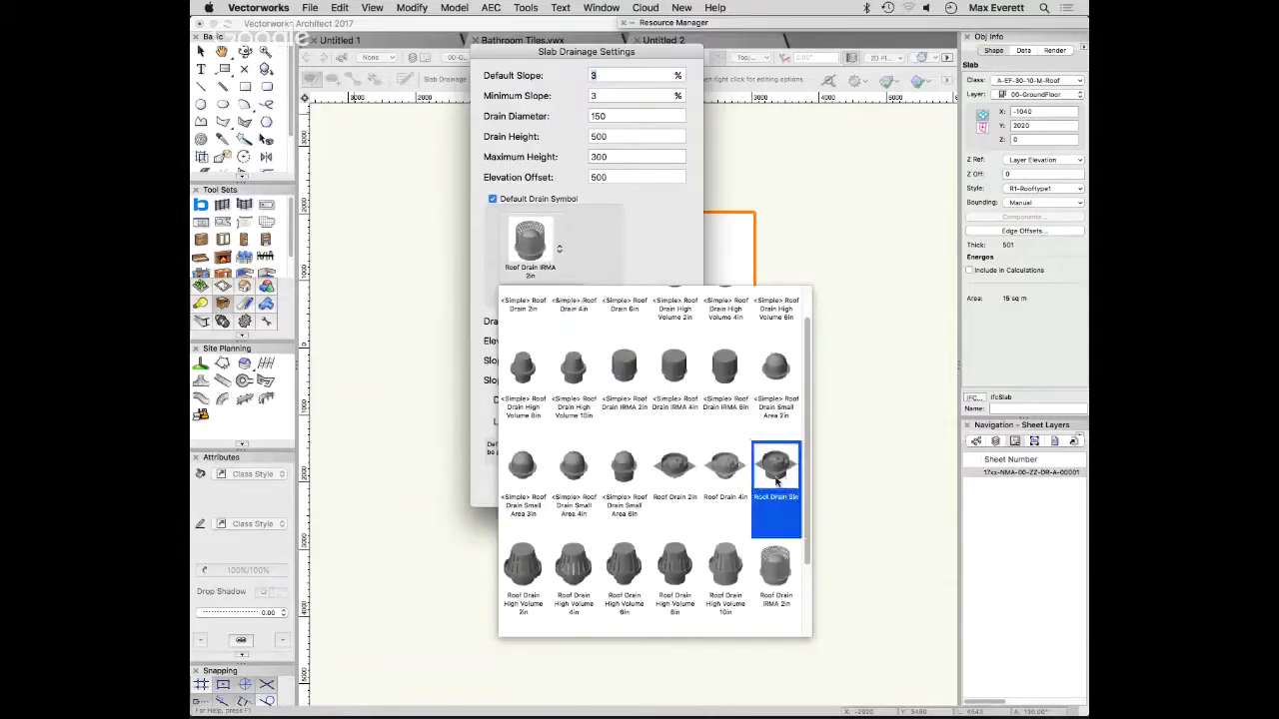
{"action": "scroll", "coordinate": [718, 454], "scroll_direction": "up", "scroll_amount": 1}
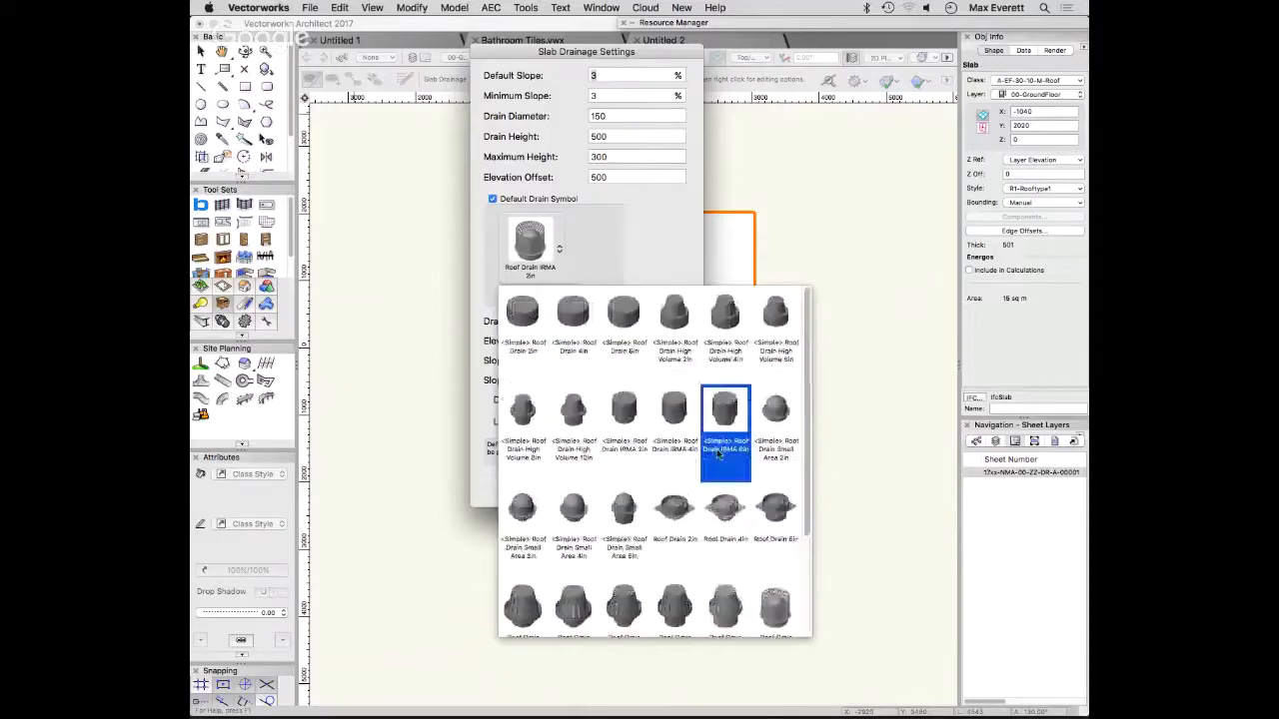
{"action": "scroll", "coordinate": [725, 460], "scroll_direction": "down", "scroll_amount": 1}
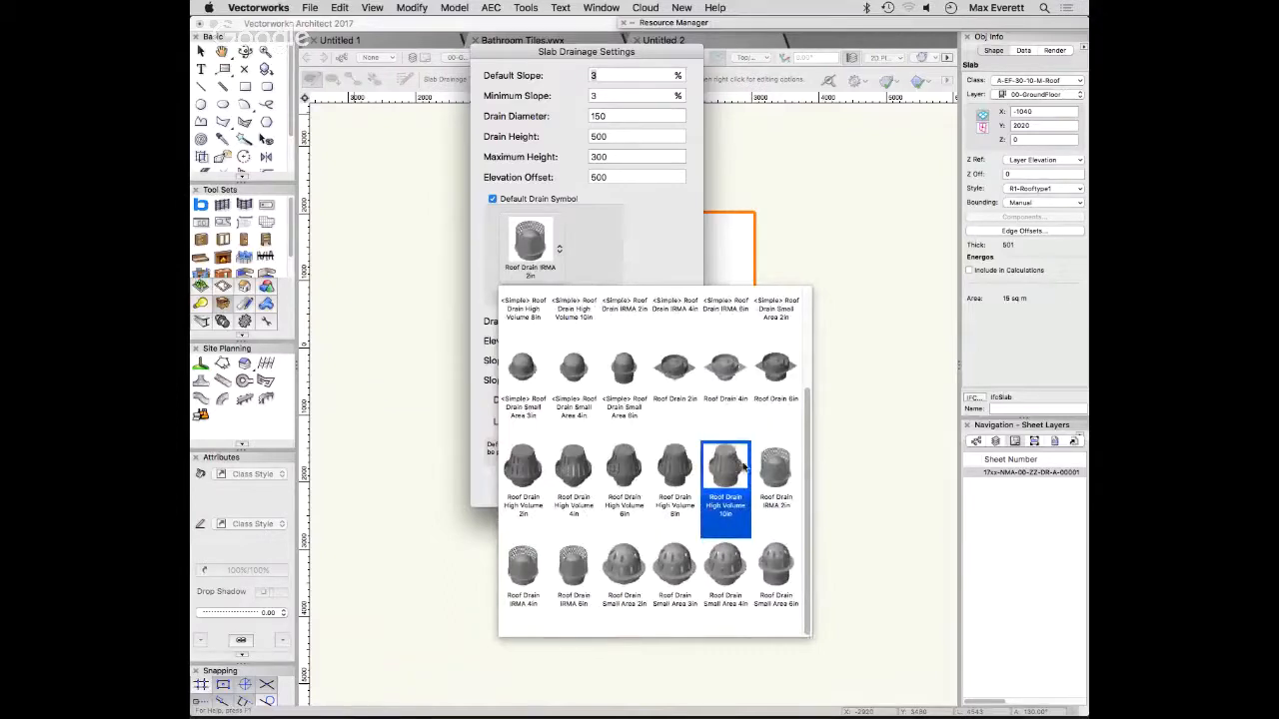
{"action": "scroll", "coordinate": [743, 466], "scroll_direction": "up", "scroll_amount": 2}
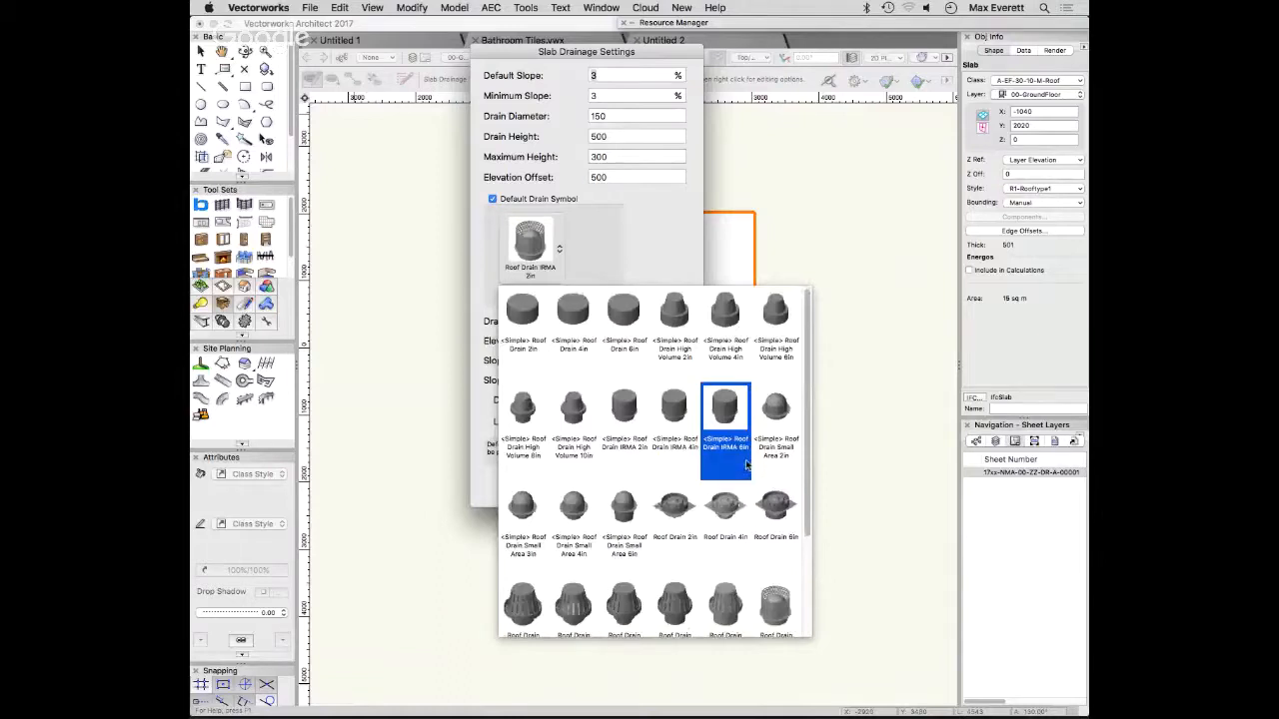
{"action": "left_click", "coordinate": [579, 609]}
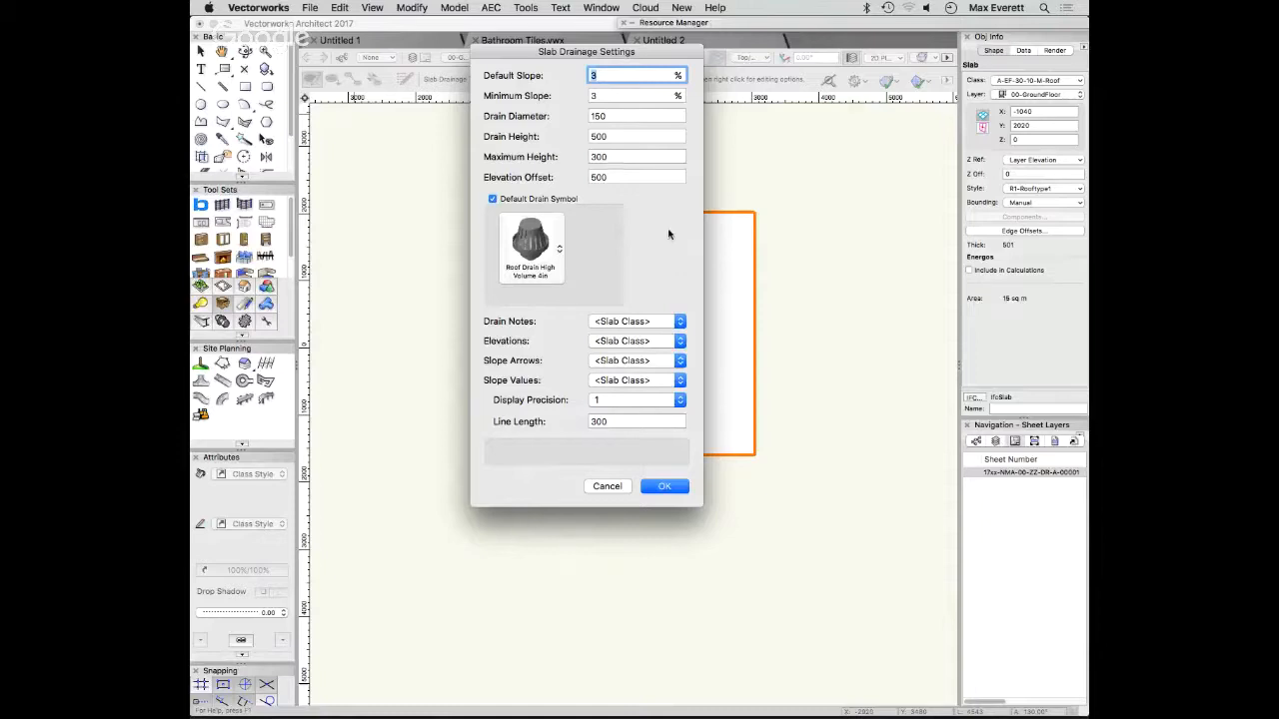
{"action": "left_click", "coordinate": [665, 487]}
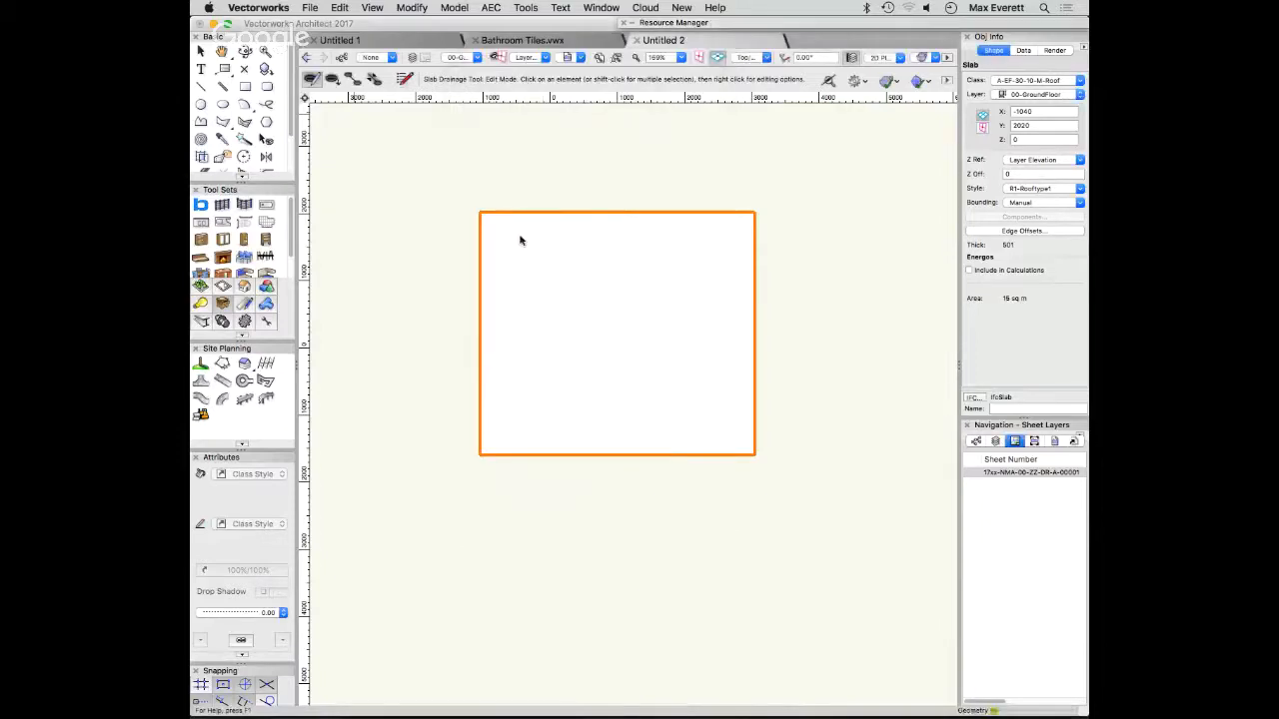
- Insert a drain near the centre of the roof slab, midway between its side edges, and leave the drainage tool
{"action": "left_click", "coordinate": [334, 80]}
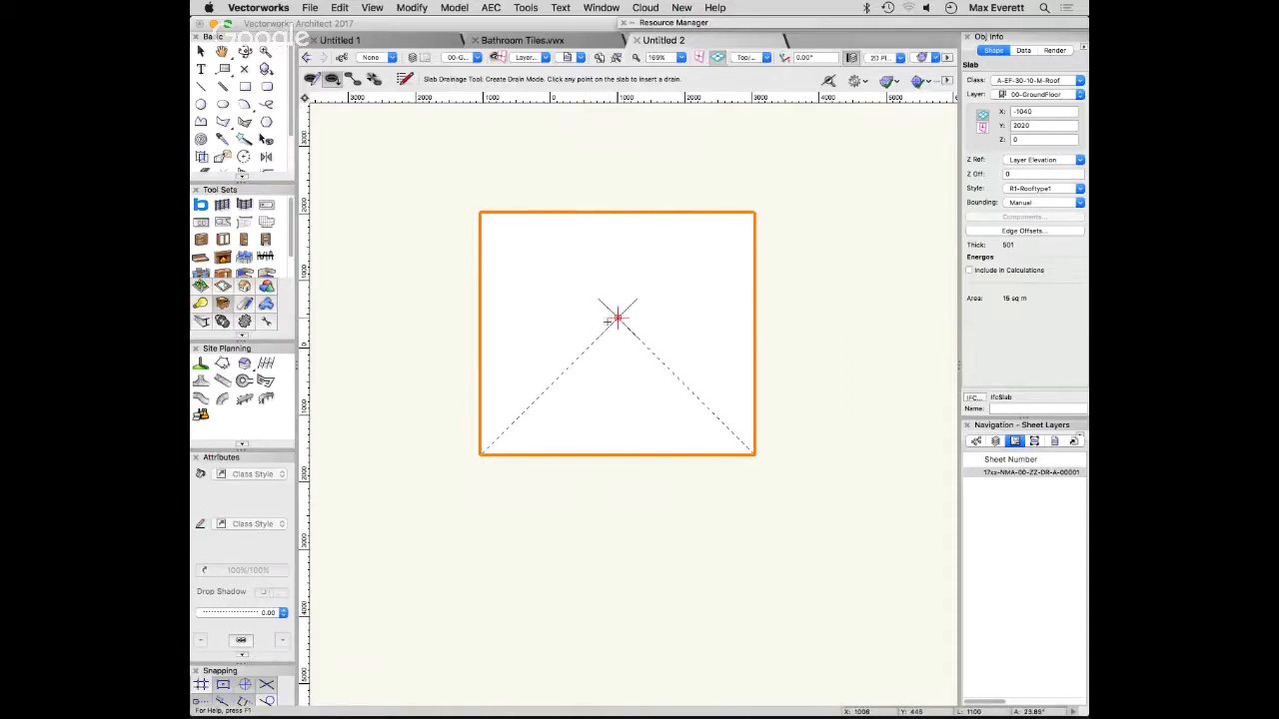
{"action": "left_click", "coordinate": [616, 317]}
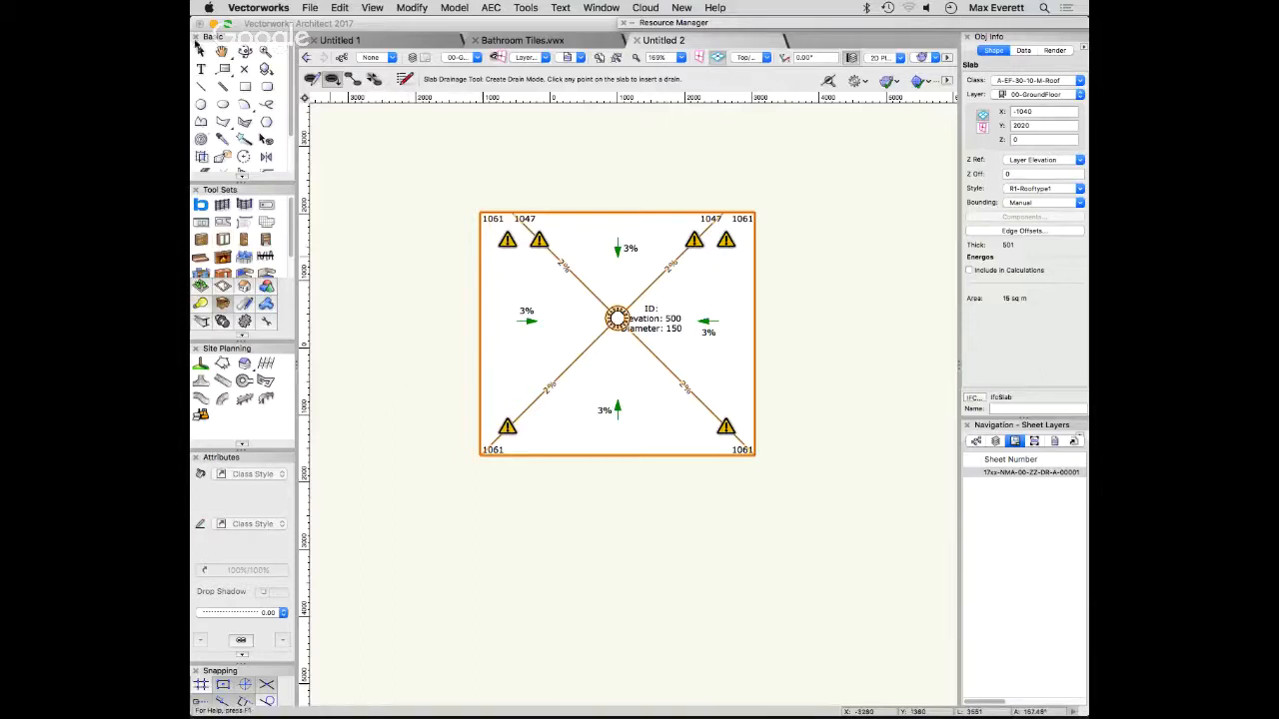
{"action": "left_click", "coordinate": [201, 50]}
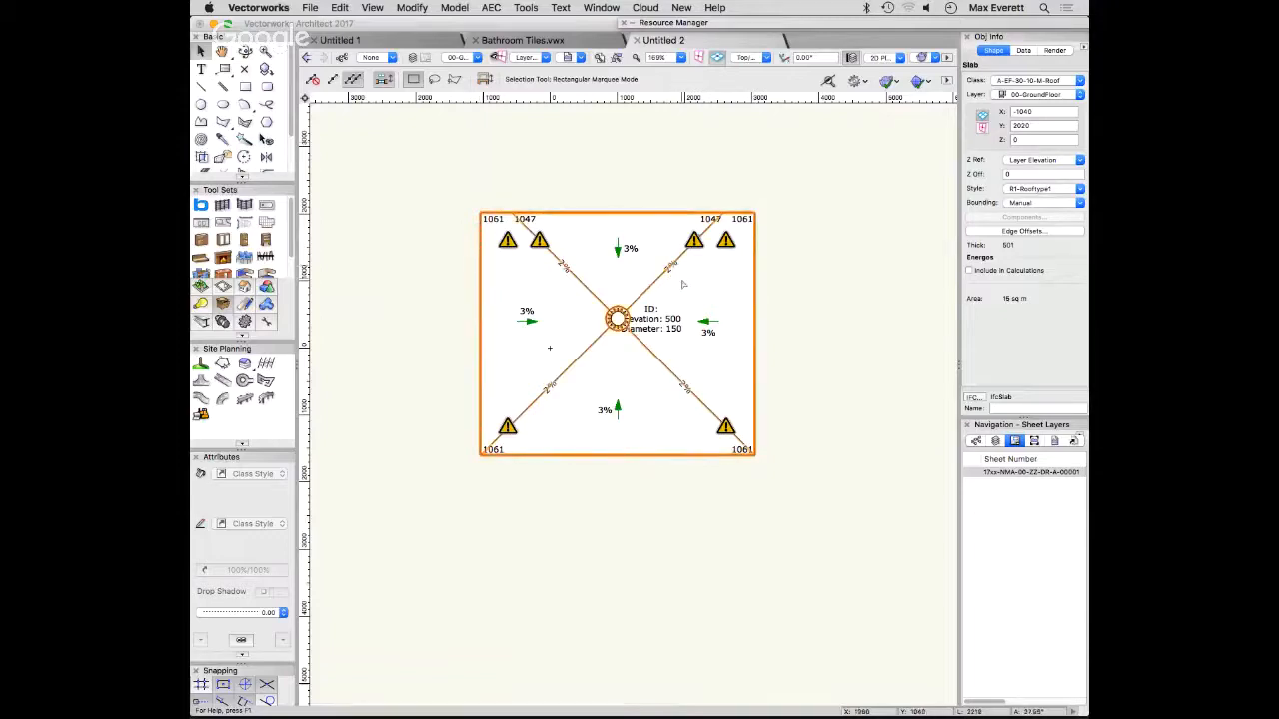
- Reopen the slab's drainage editing, review its slope, drain and height settings, and accept them as they are
{"action": "double_click", "coordinate": [585, 284]}
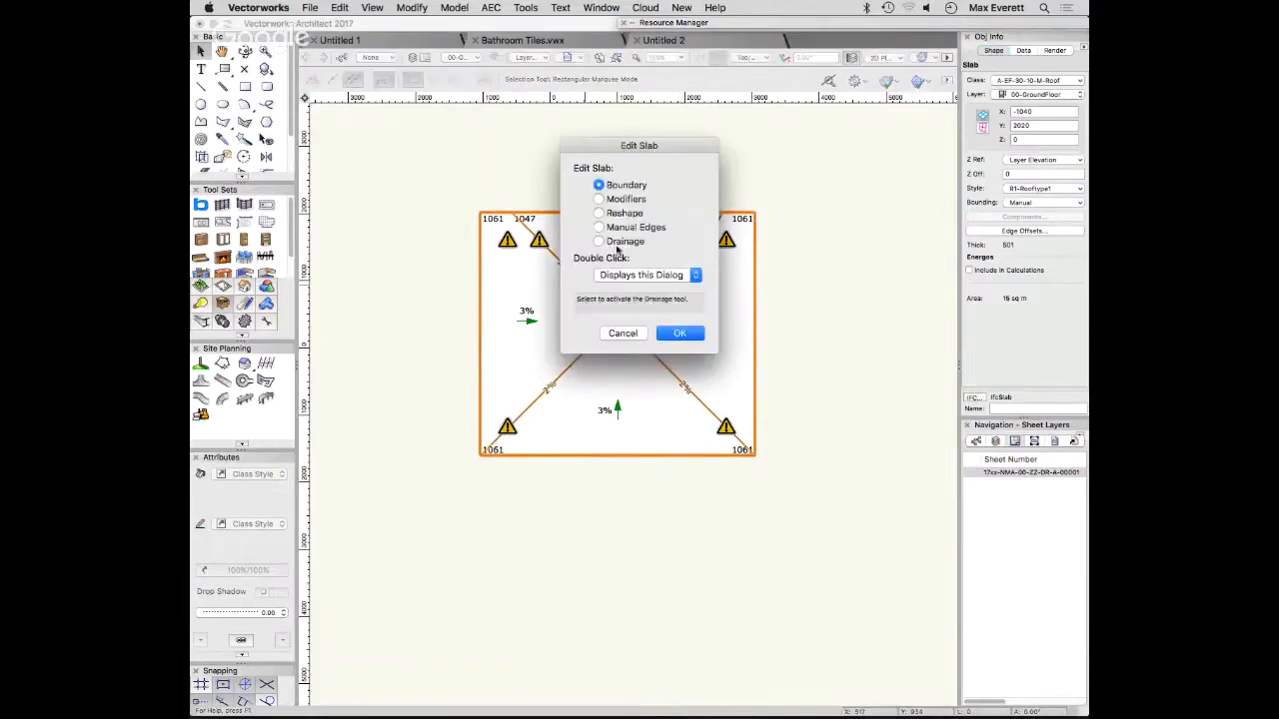
{"action": "left_click", "coordinate": [600, 242]}
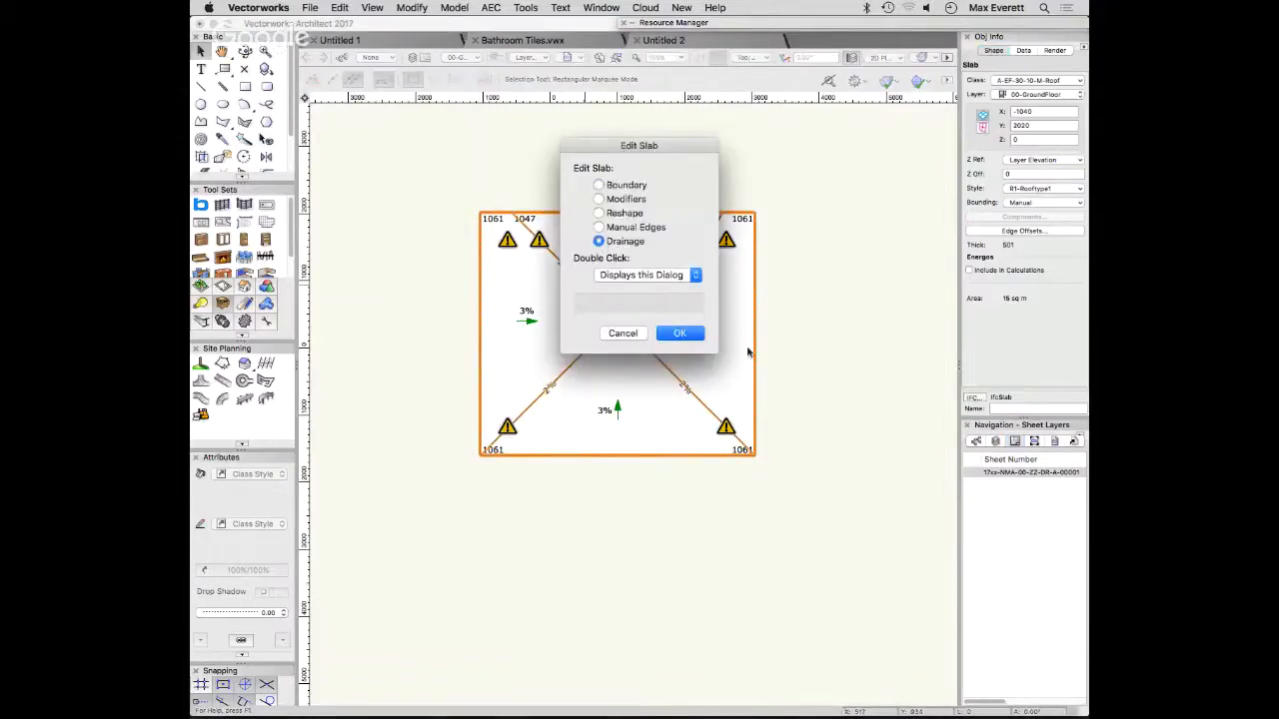
{"action": "left_click", "coordinate": [680, 333]}
{"action": "left_click", "coordinate": [405, 79]}
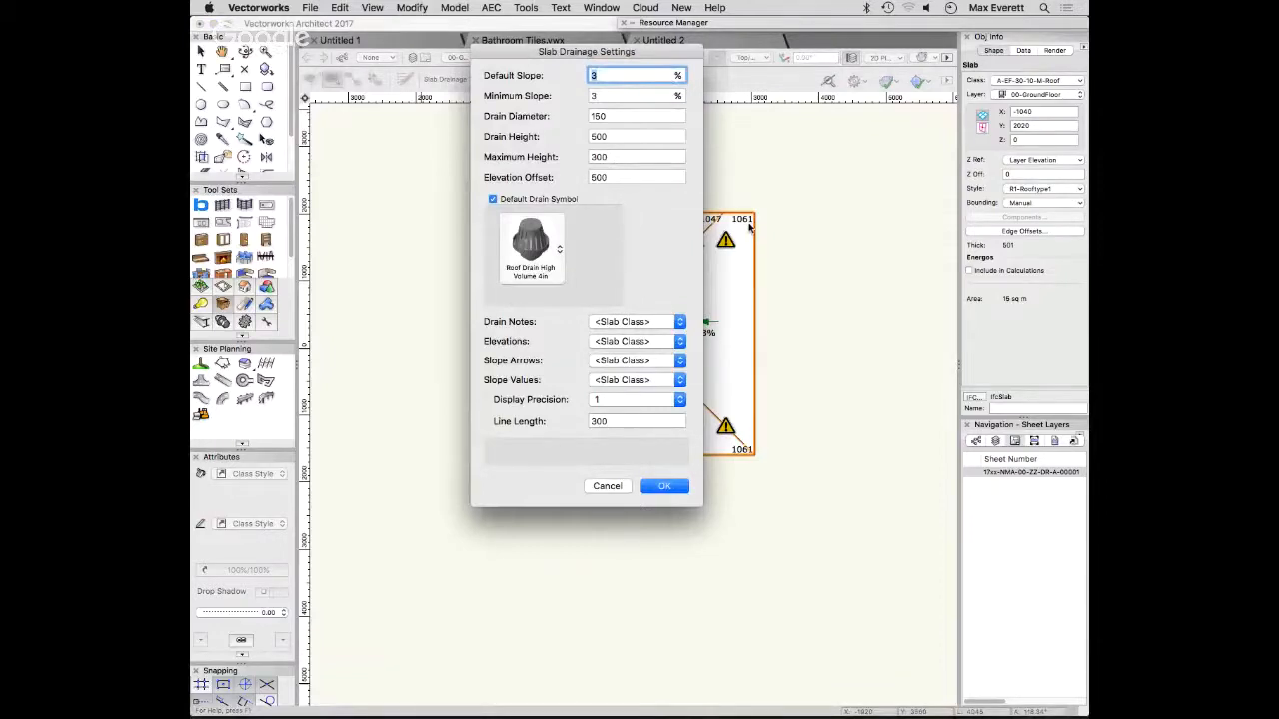
{"action": "left_click", "coordinate": [664, 485]}
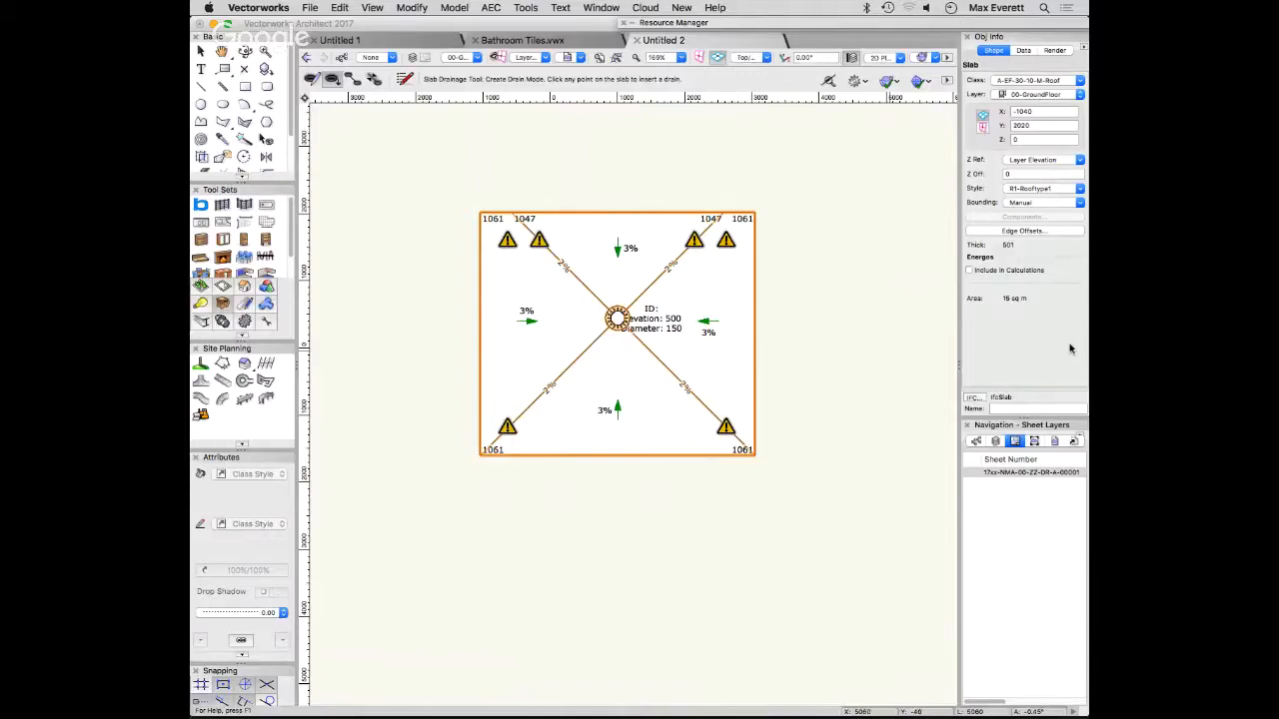
- Deselect the slab and examine it in a 3D view, checking the sloped surface and the drain up close
{"action": "left_click", "coordinate": [355, 199]}
{"action": "left_click", "coordinate": [245, 51]}
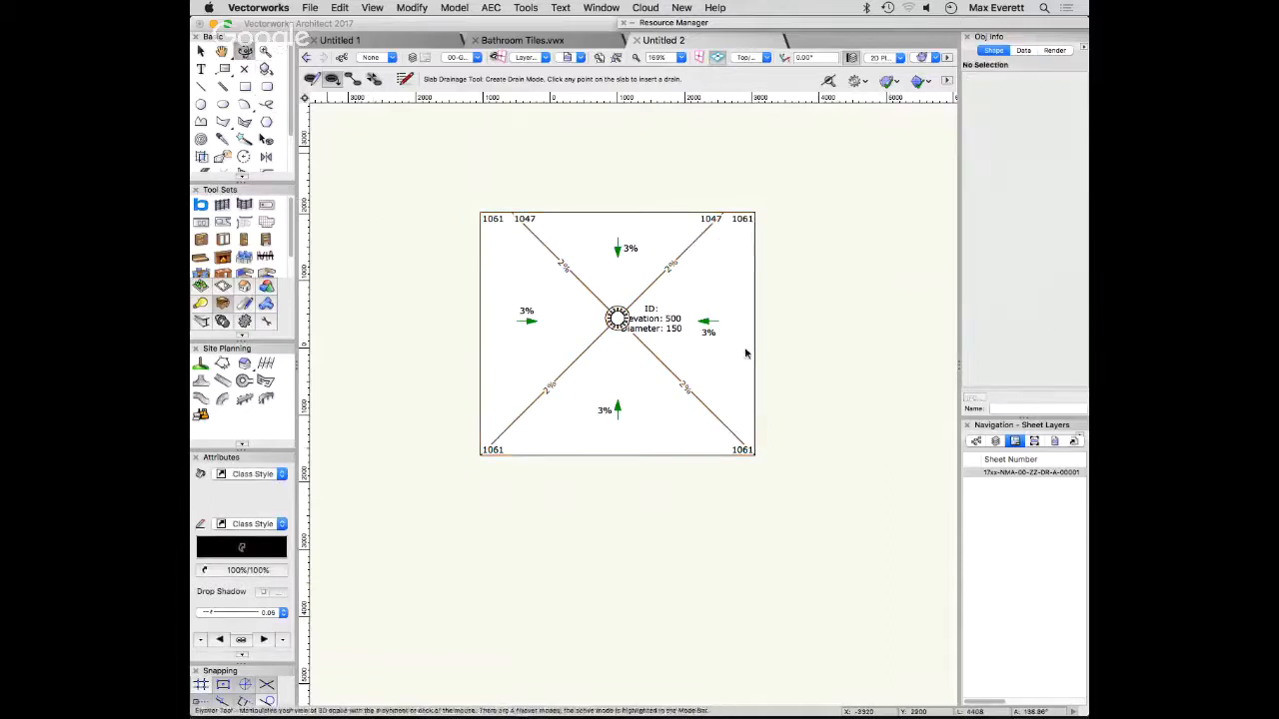
{"action": "left_click_drag", "start_coordinate": [745, 353], "coordinate": [815, 317]}
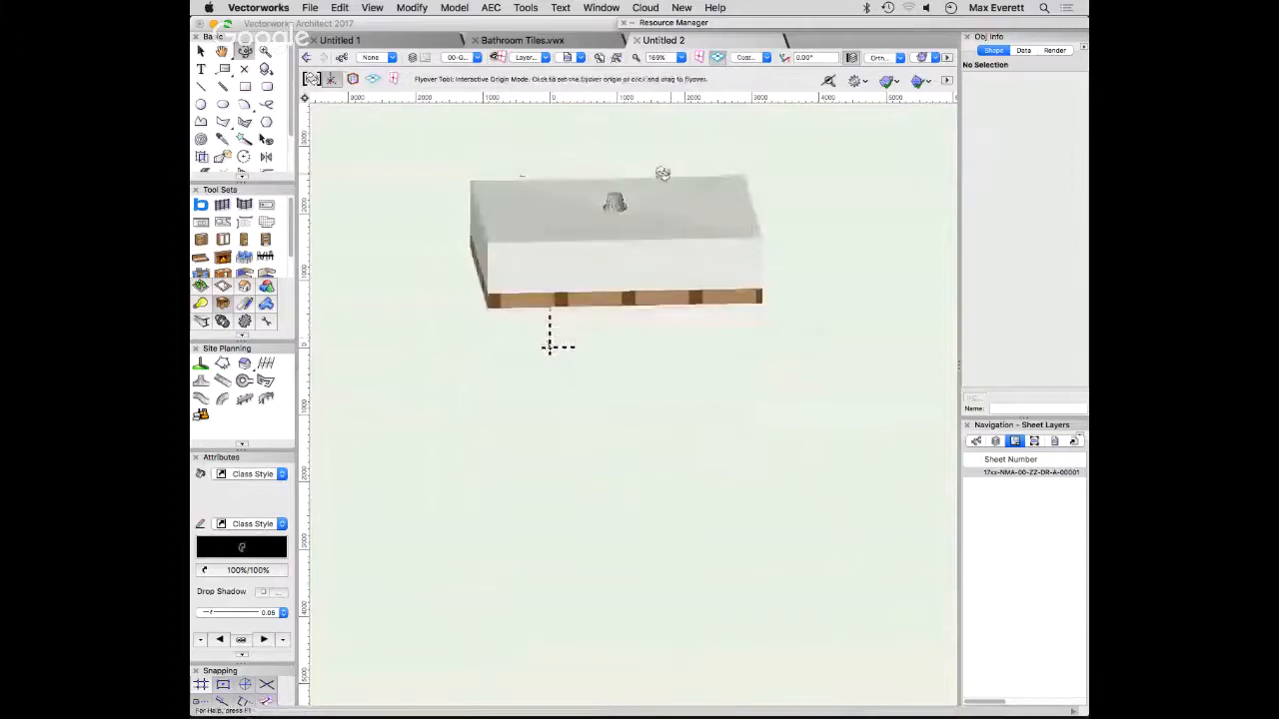
{"action": "scroll", "coordinate": [642, 177], "scroll_direction": "up", "scroll_amount": 3}
{"action": "scroll", "coordinate": [705, 436], "scroll_direction": "down", "scroll_amount": 4}
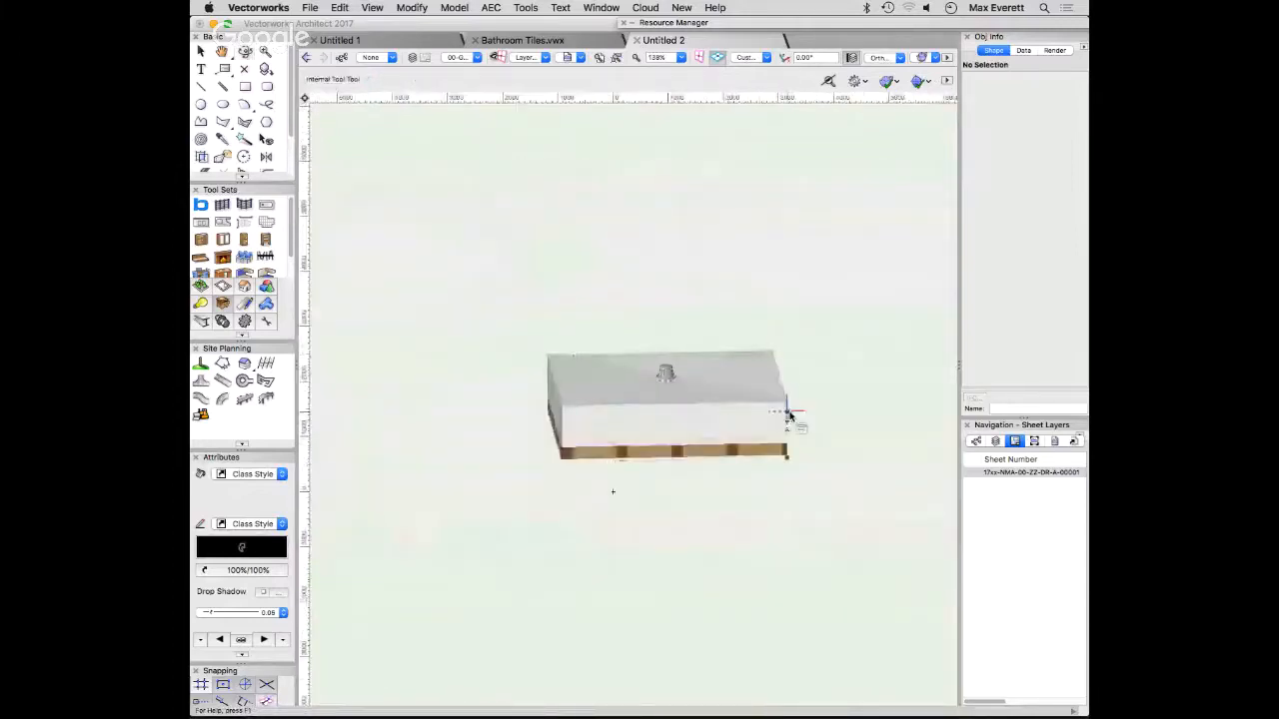
{"action": "left_click_drag", "start_coordinate": [828, 402], "coordinate": [867, 415]}
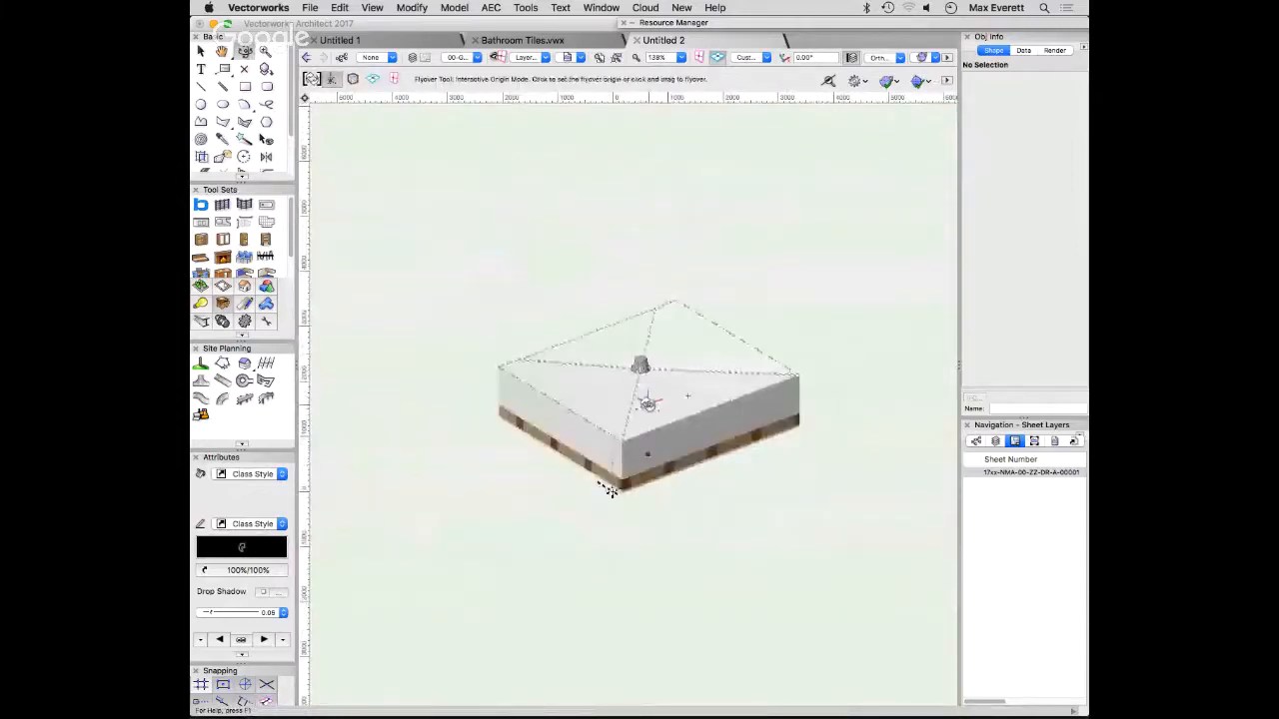
{"action": "key", "text": "x"}
{"action": "left_click", "coordinate": [613, 491]}
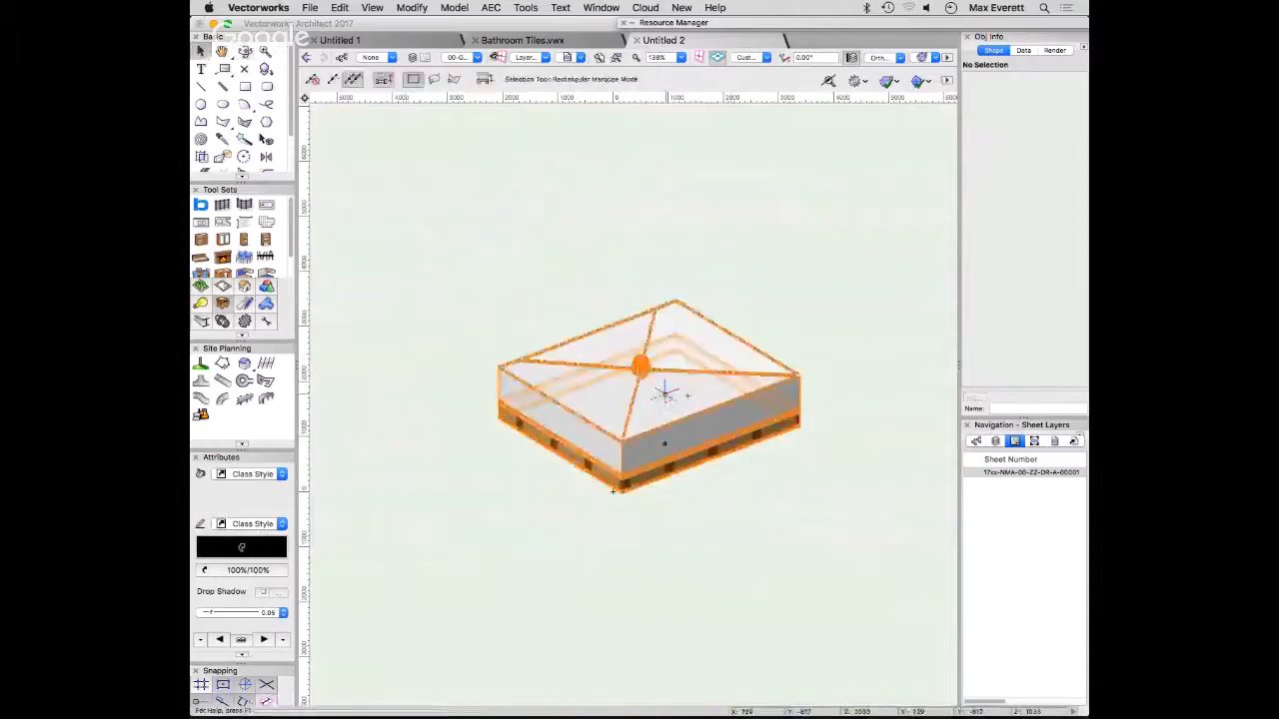
{"action": "scroll", "coordinate": [614, 359], "scroll_direction": "up", "scroll_amount": 5}
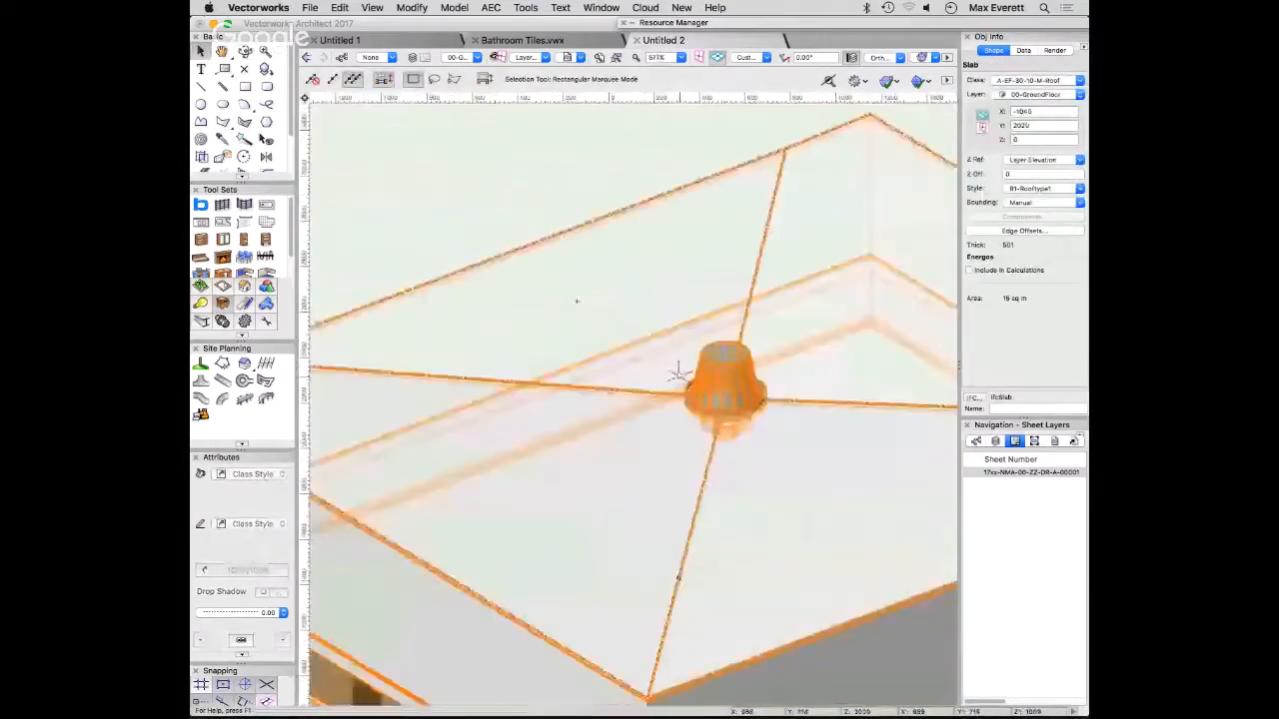
{"action": "scroll", "coordinate": [678, 372], "scroll_direction": "down", "scroll_amount": 5}
- Return to plan view and, in drainage editing, move the two upper valley line ends onto the slab's upper corners
{"action": "key", "text": "super+5"}
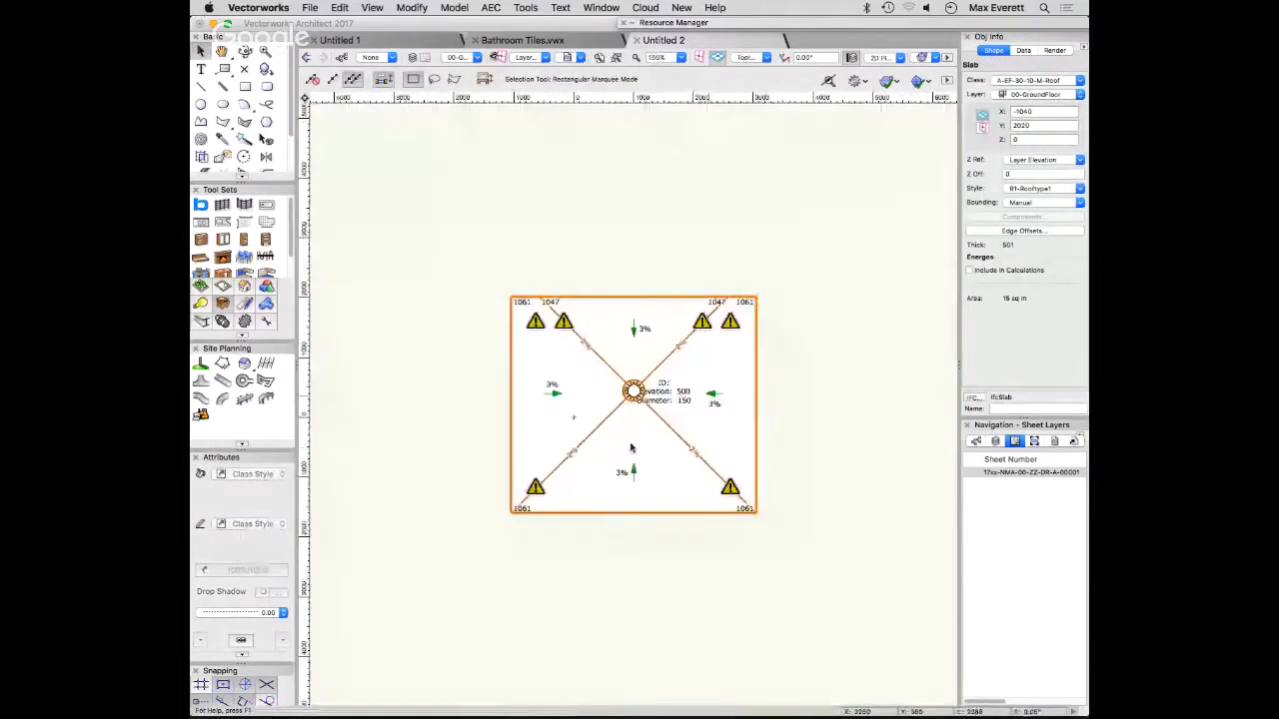
{"action": "double_click", "coordinate": [674, 429]}
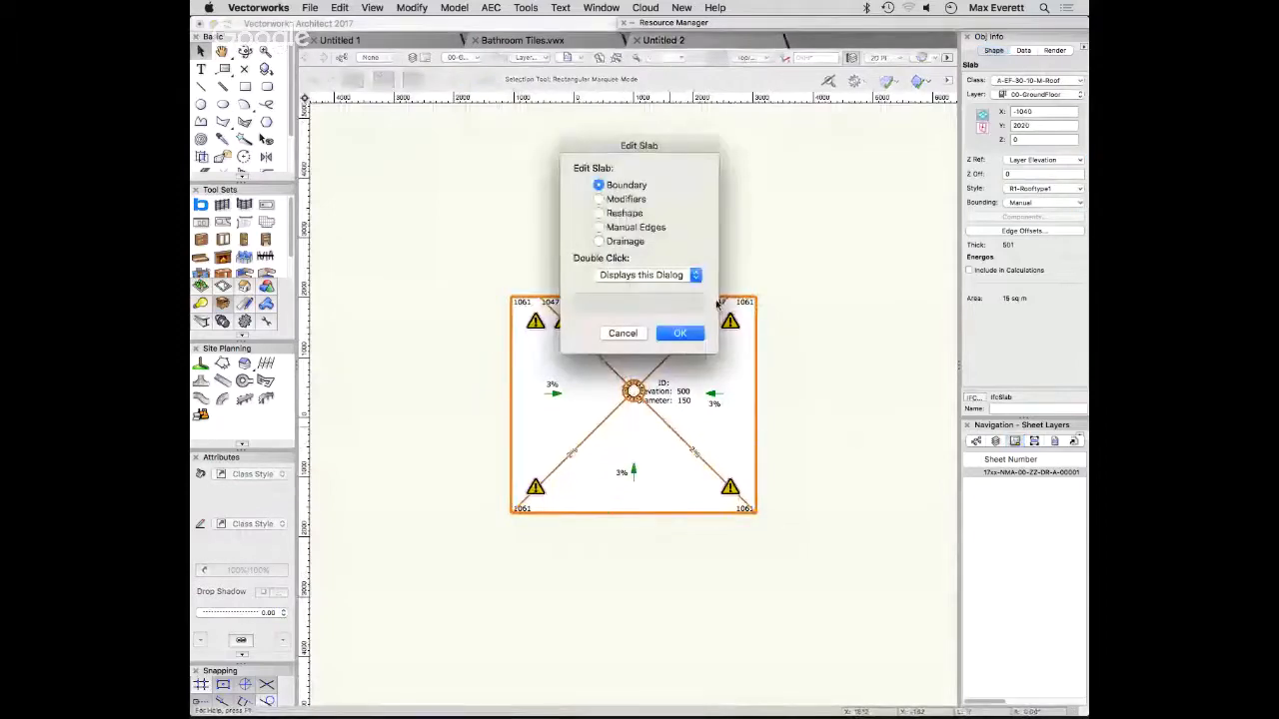
{"action": "left_click", "coordinate": [600, 242]}
{"action": "left_click", "coordinate": [680, 333]}
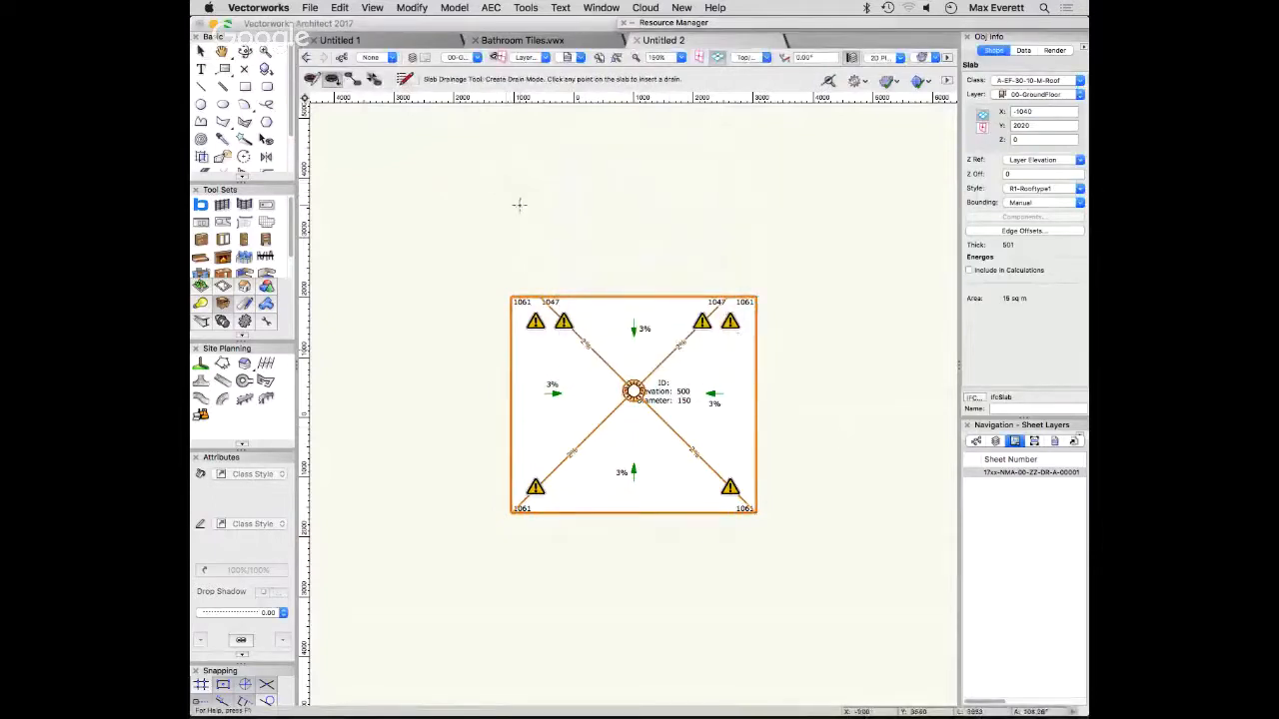
{"action": "left_click", "coordinate": [313, 82]}
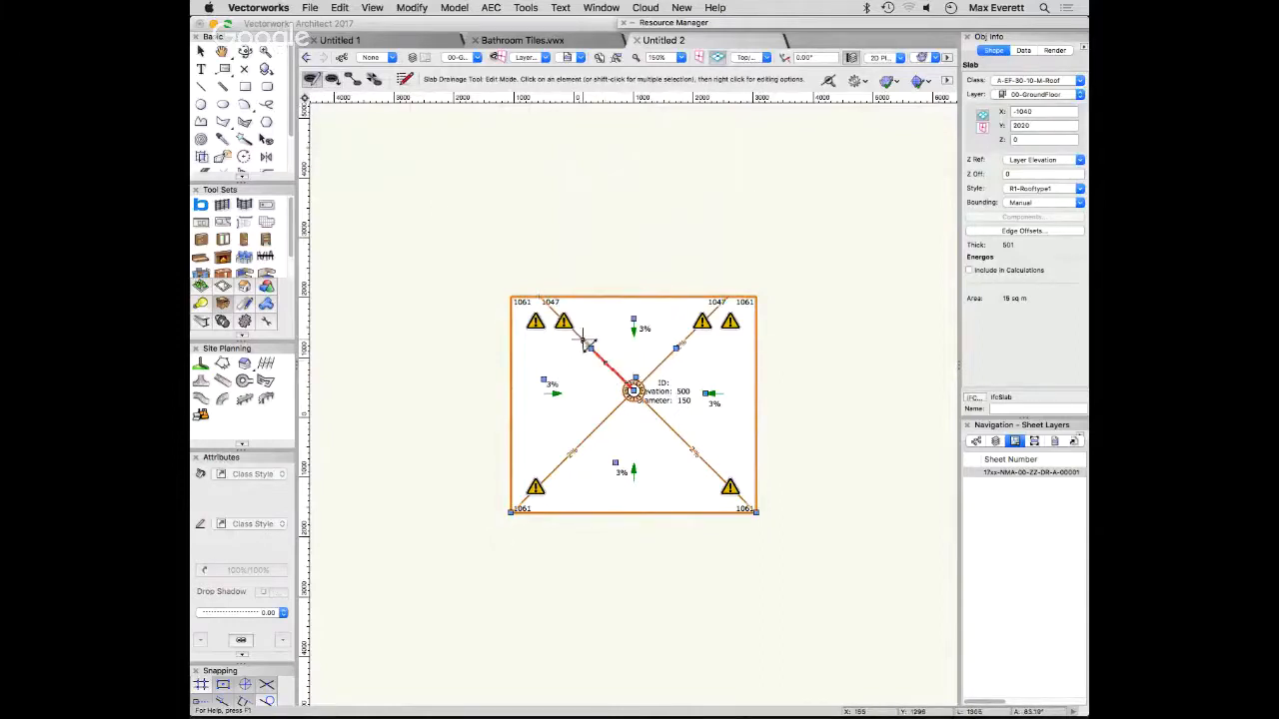
{"action": "left_click_drag", "start_coordinate": [589, 344], "coordinate": [510, 299]}
{"action": "left_click_drag", "start_coordinate": [677, 346], "coordinate": [756, 298]}
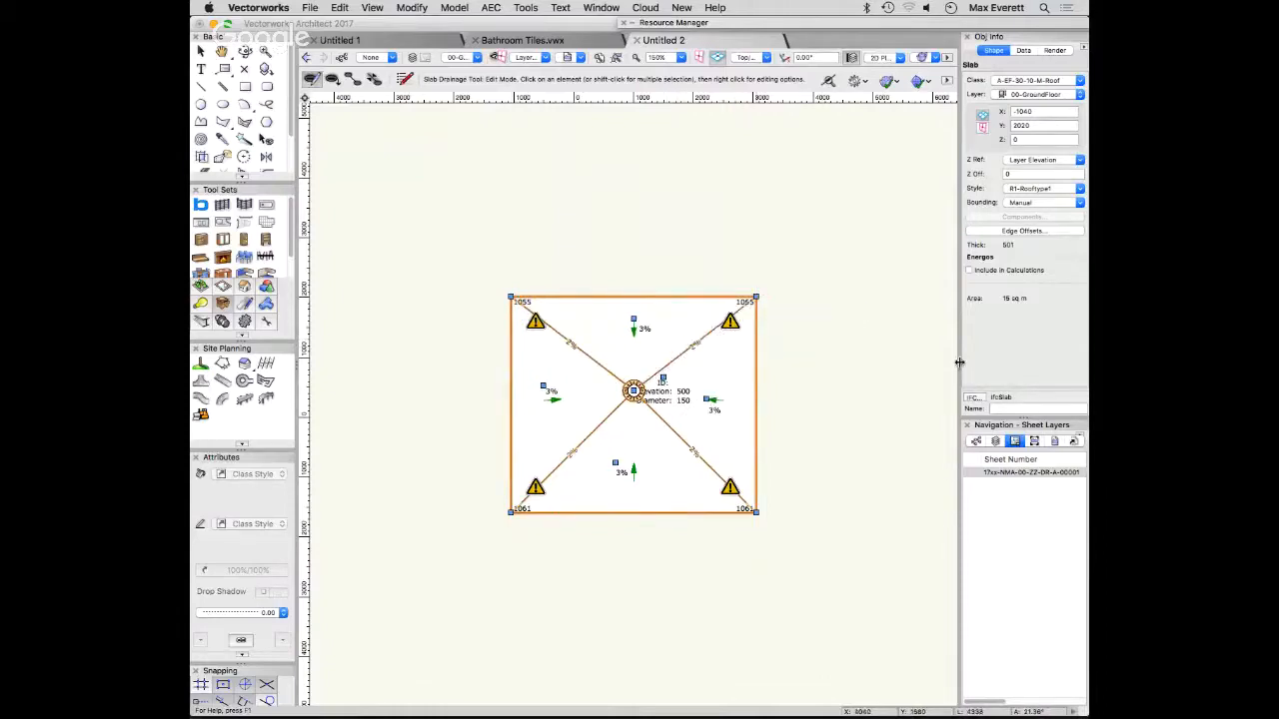
- Try moving the drain down and to the left within the slab, and undo the move
{"action": "scroll", "coordinate": [605, 455], "scroll_direction": "up", "scroll_amount": 1}
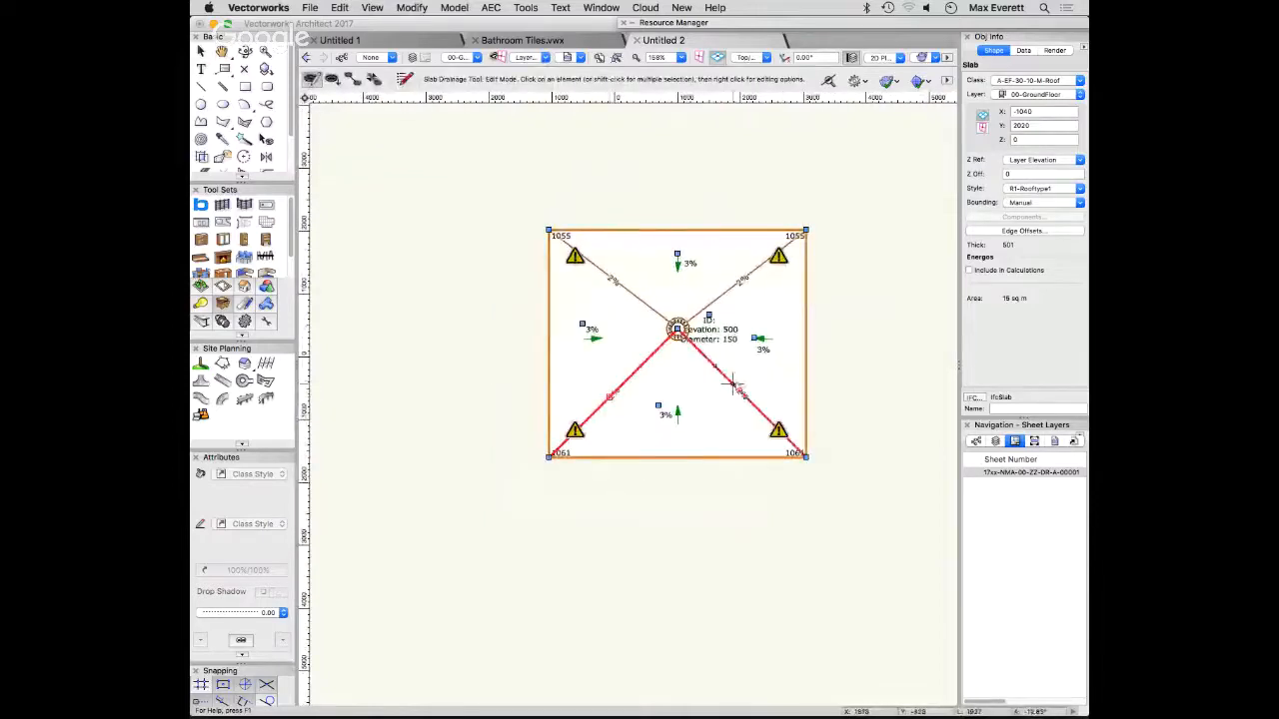
{"action": "left_click_drag", "start_coordinate": [678, 330], "coordinate": [631, 373]}
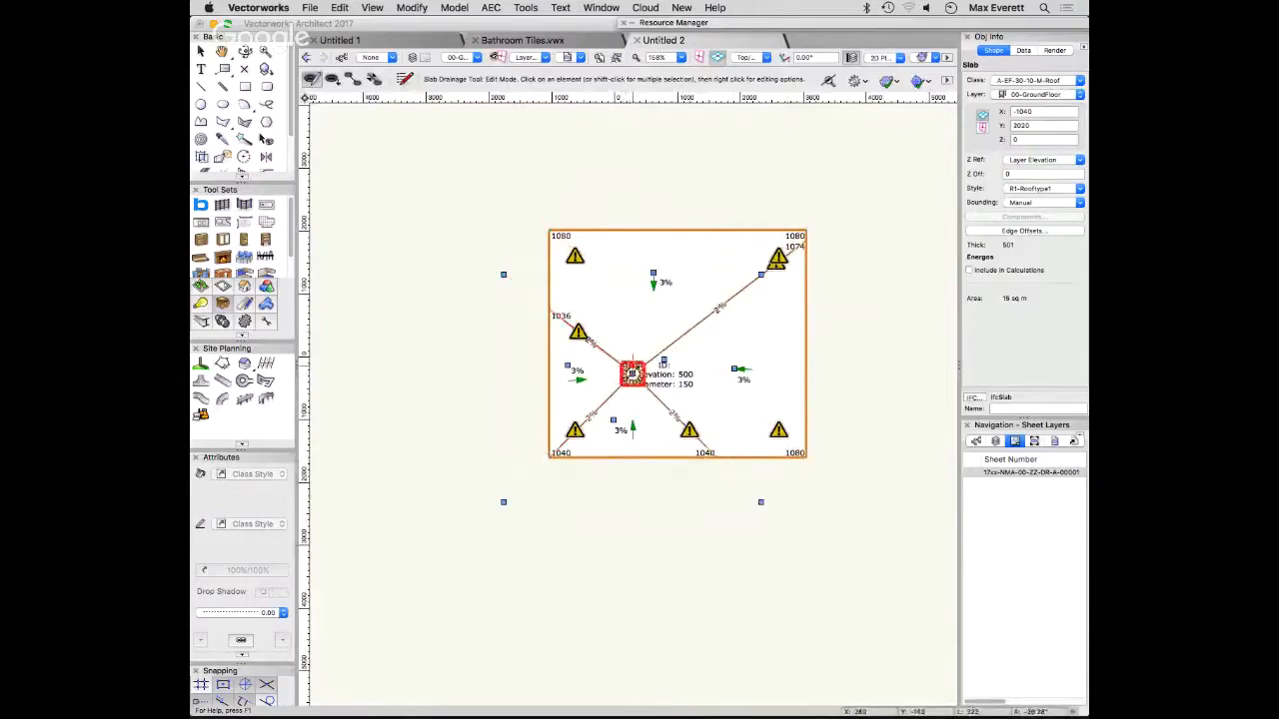
{"action": "key", "text": "super+z"}
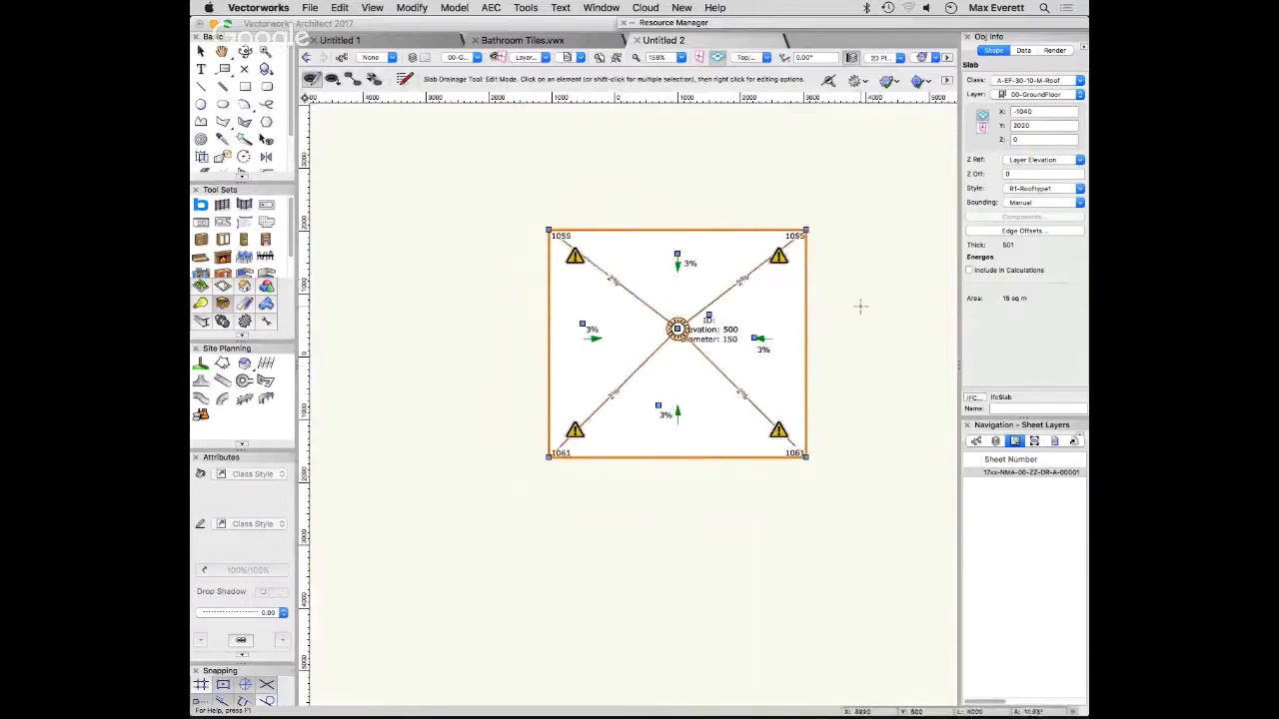
- Set the Drain Height to 100 in the slab's drainage settings and accept them
{"action": "left_click", "coordinate": [405, 79]}
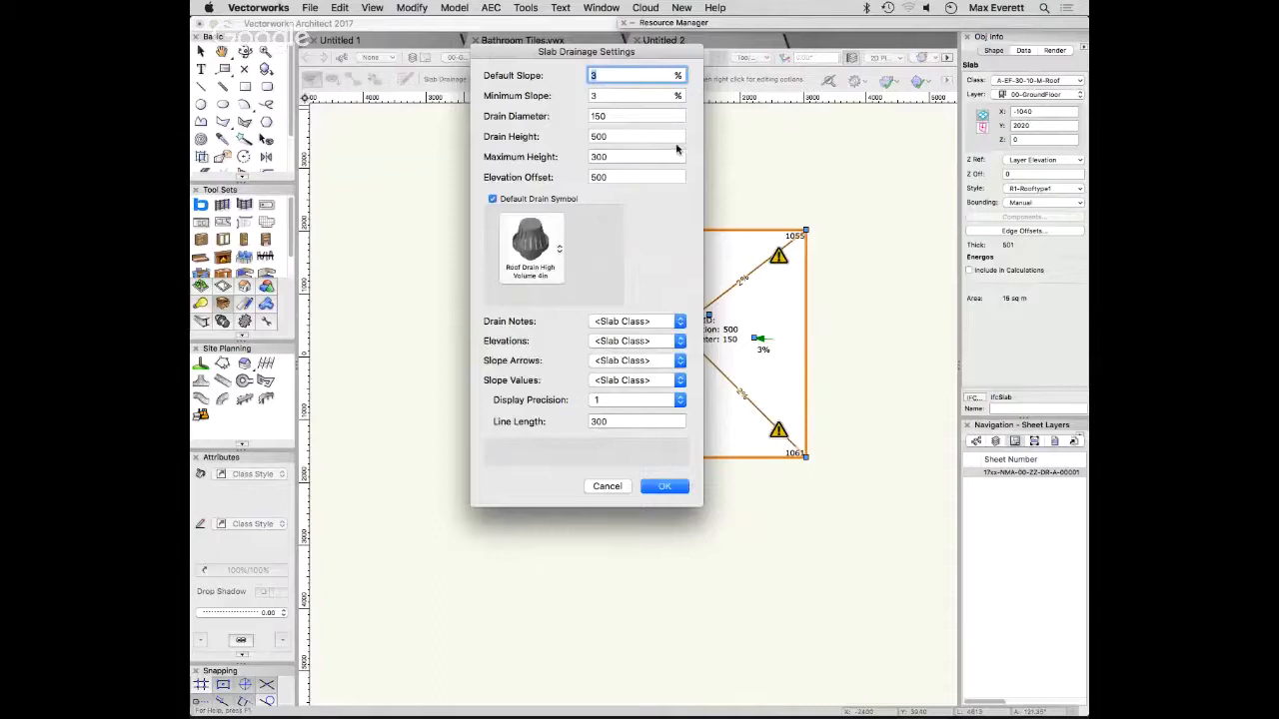
{"action": "left_click", "coordinate": [632, 157]}
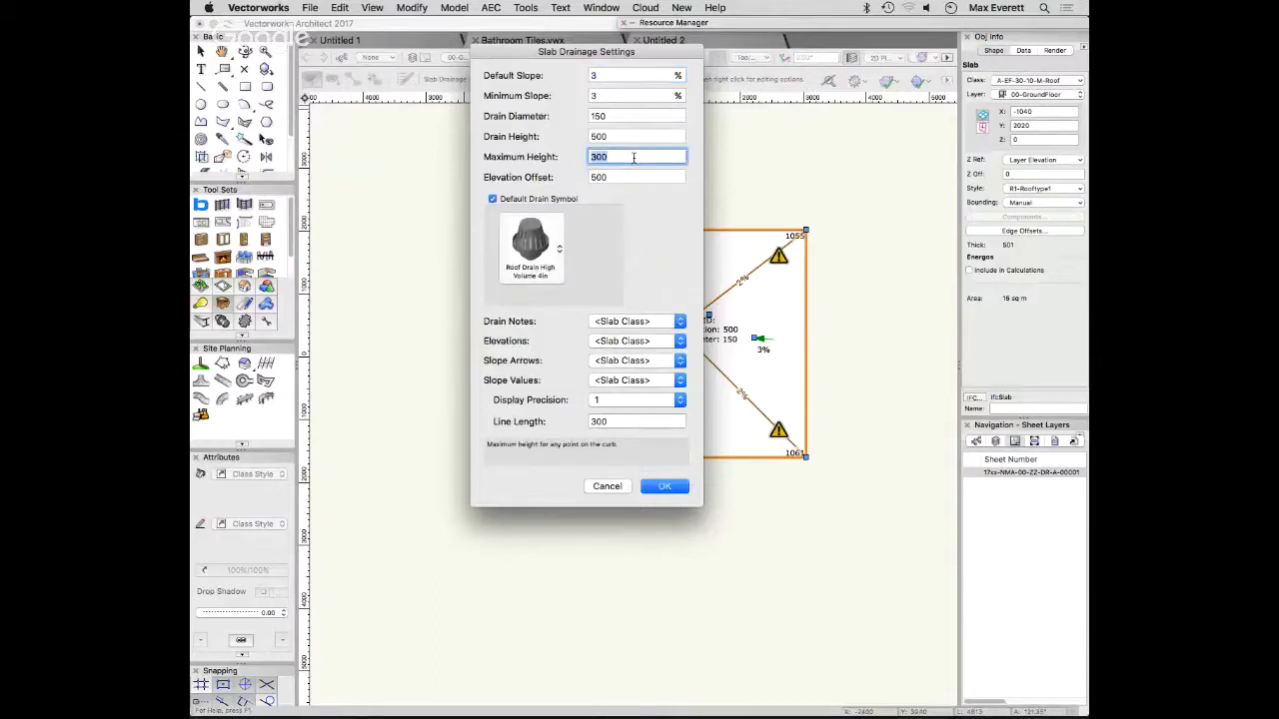
{"action": "left_click", "coordinate": [626, 136]}
{"action": "type", "text": "100"}
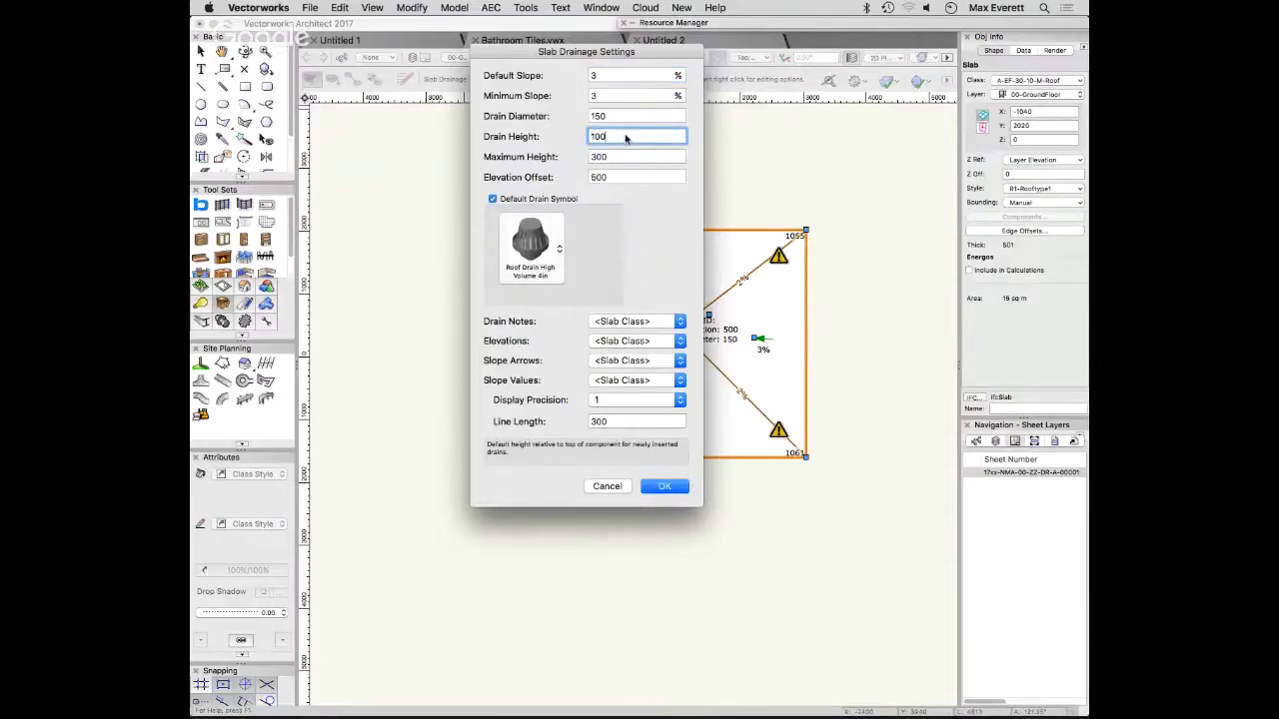
{"action": "key", "text": "Return"}
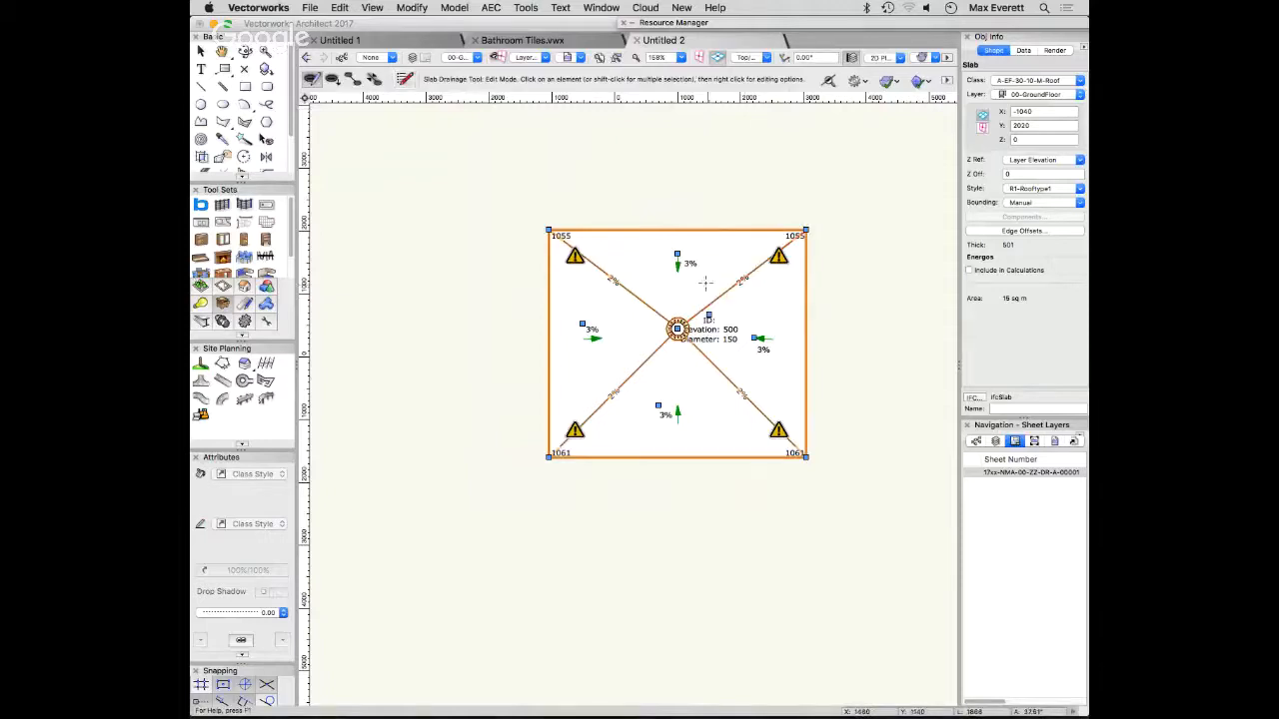
- Reopen the slab's drainage settings and assign the Drain Notes to the A-Zz-60-30-P-FallIndicator class
{"action": "scroll", "coordinate": [705, 277], "scroll_direction": "up", "scroll_amount": 2}
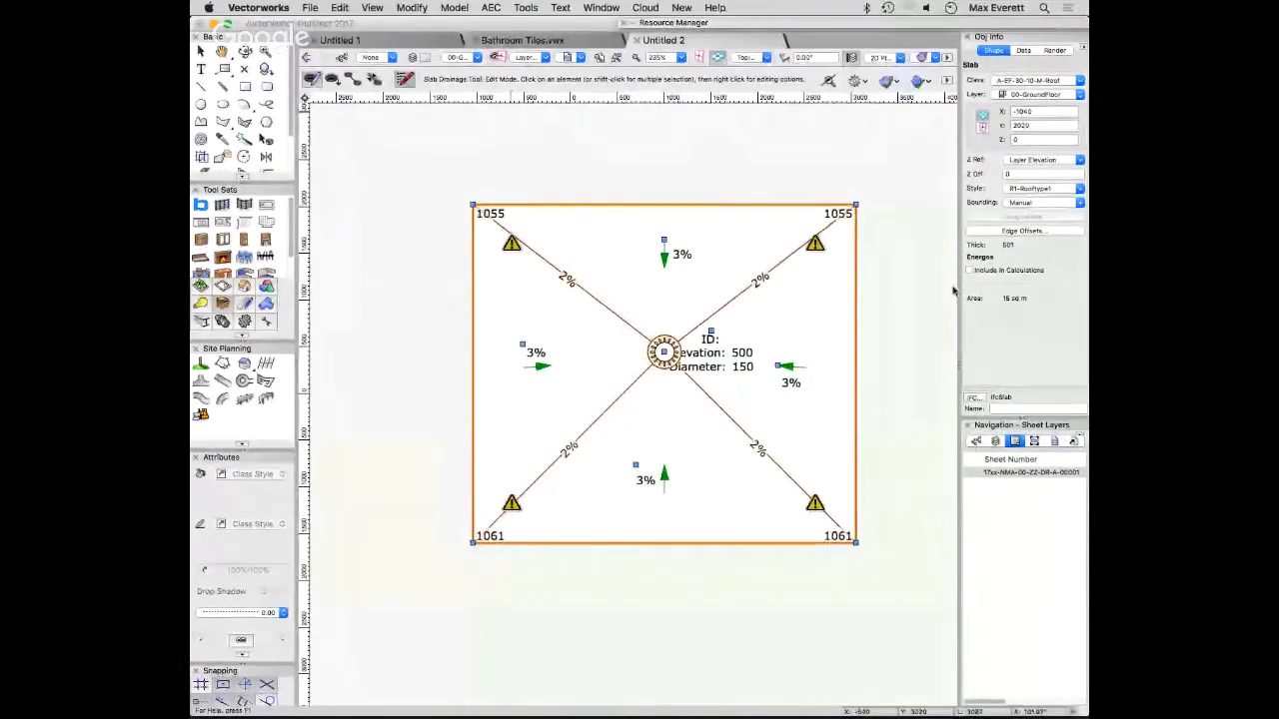
{"action": "left_click", "coordinate": [405, 79]}
{"action": "left_click_drag", "start_coordinate": [570, 53], "coordinate": [884, 232]}
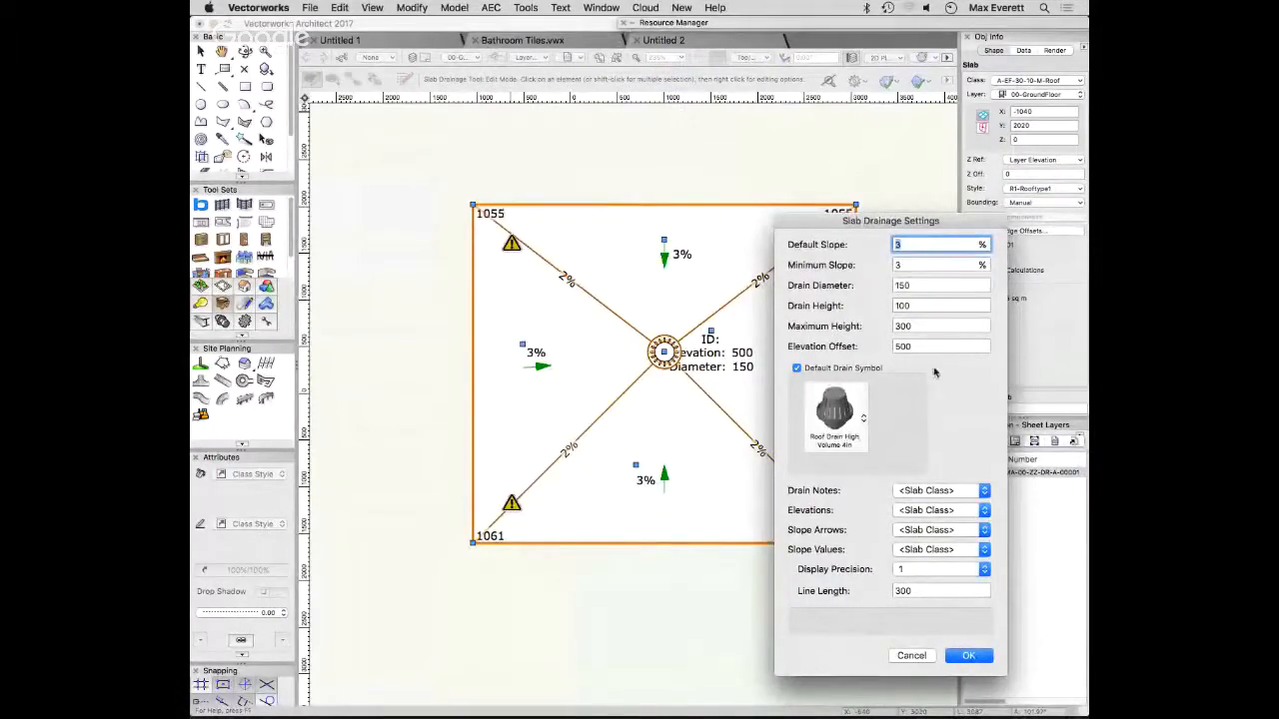
{"action": "left_click_drag", "start_coordinate": [868, 232], "coordinate": [761, 80]}
{"action": "left_click", "coordinate": [862, 346]}
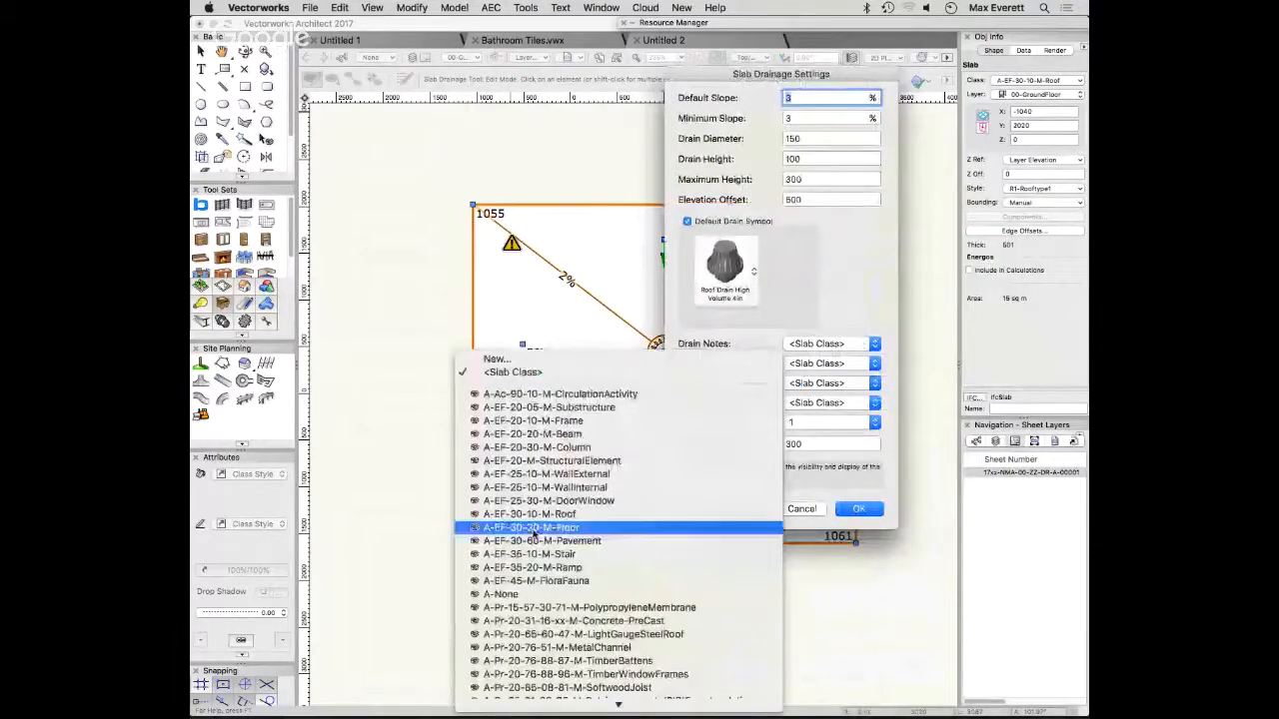
{"action": "scroll", "coordinate": [638, 544], "scroll_direction": "down", "scroll_amount": 15}
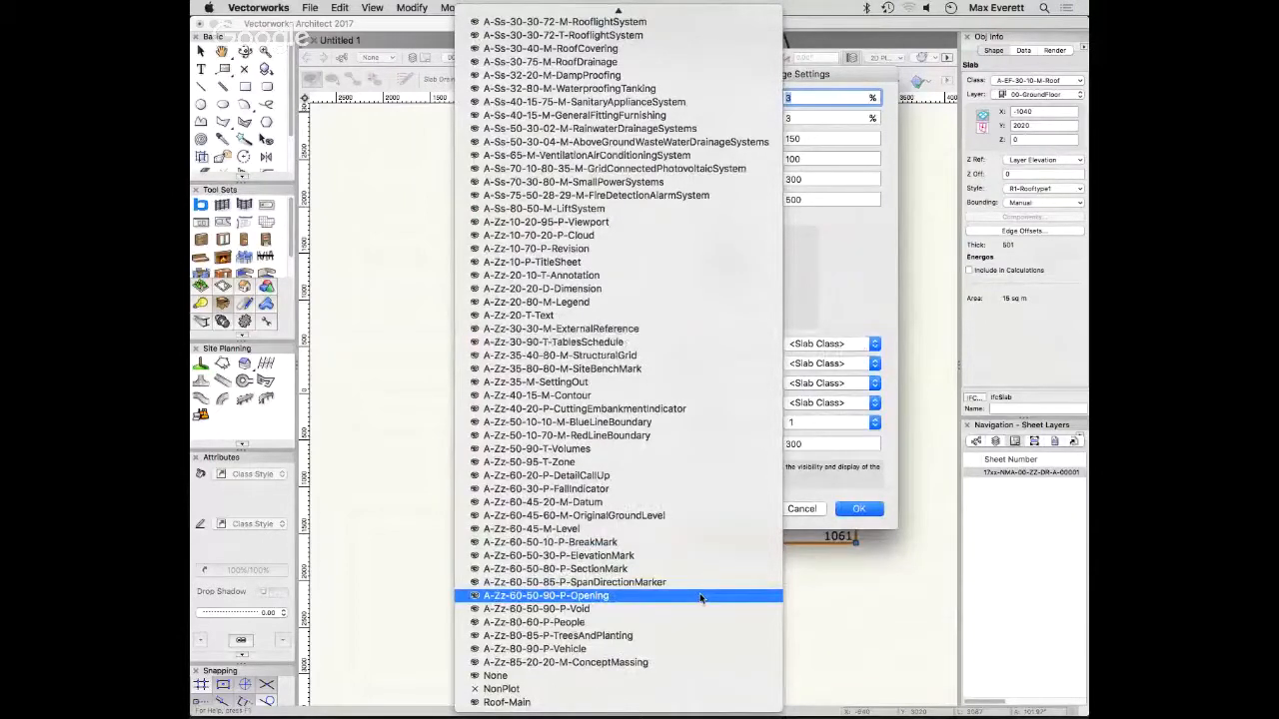
{"action": "left_click", "coordinate": [687, 490]}
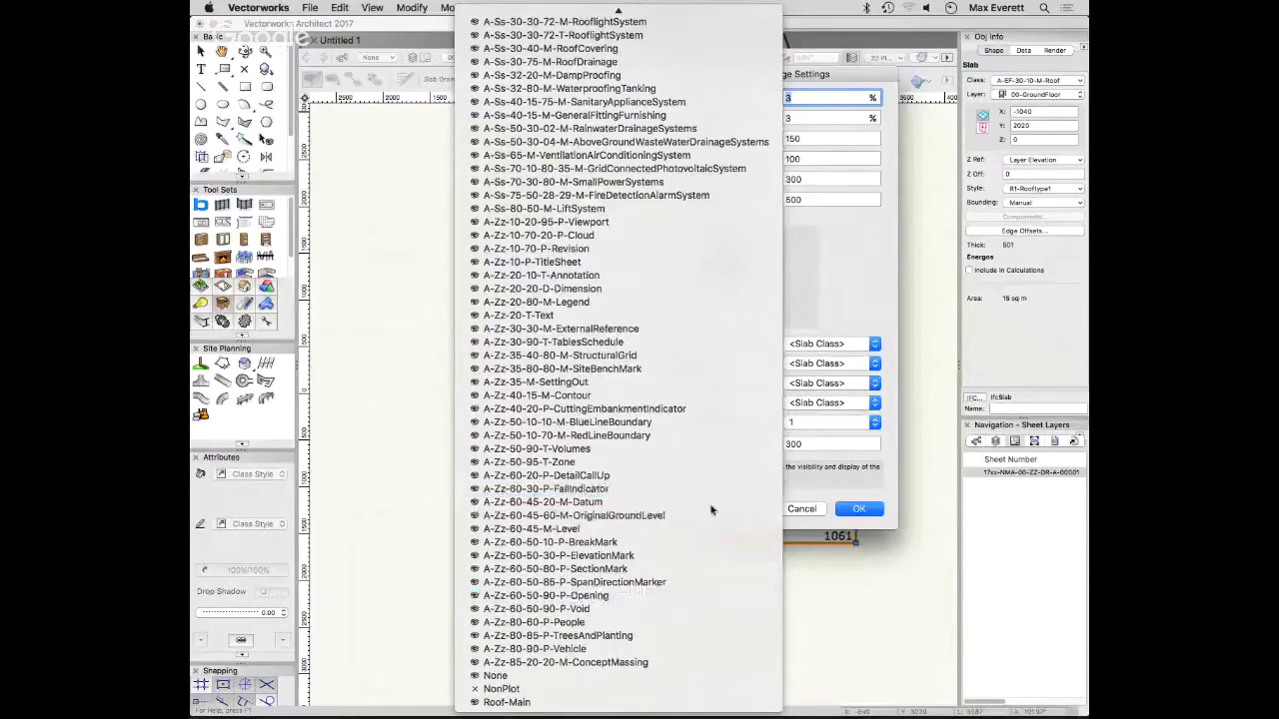
{"action": "left_click", "coordinate": [858, 344]}
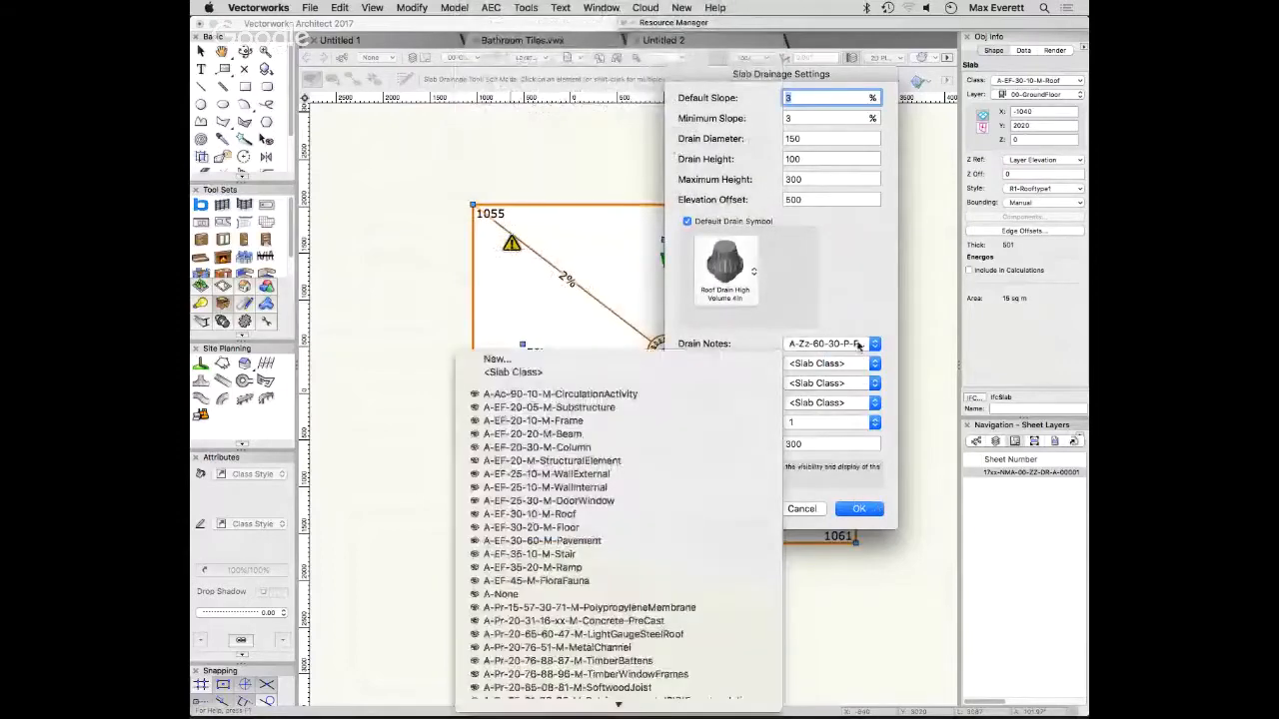
{"action": "left_click", "coordinate": [860, 335]}
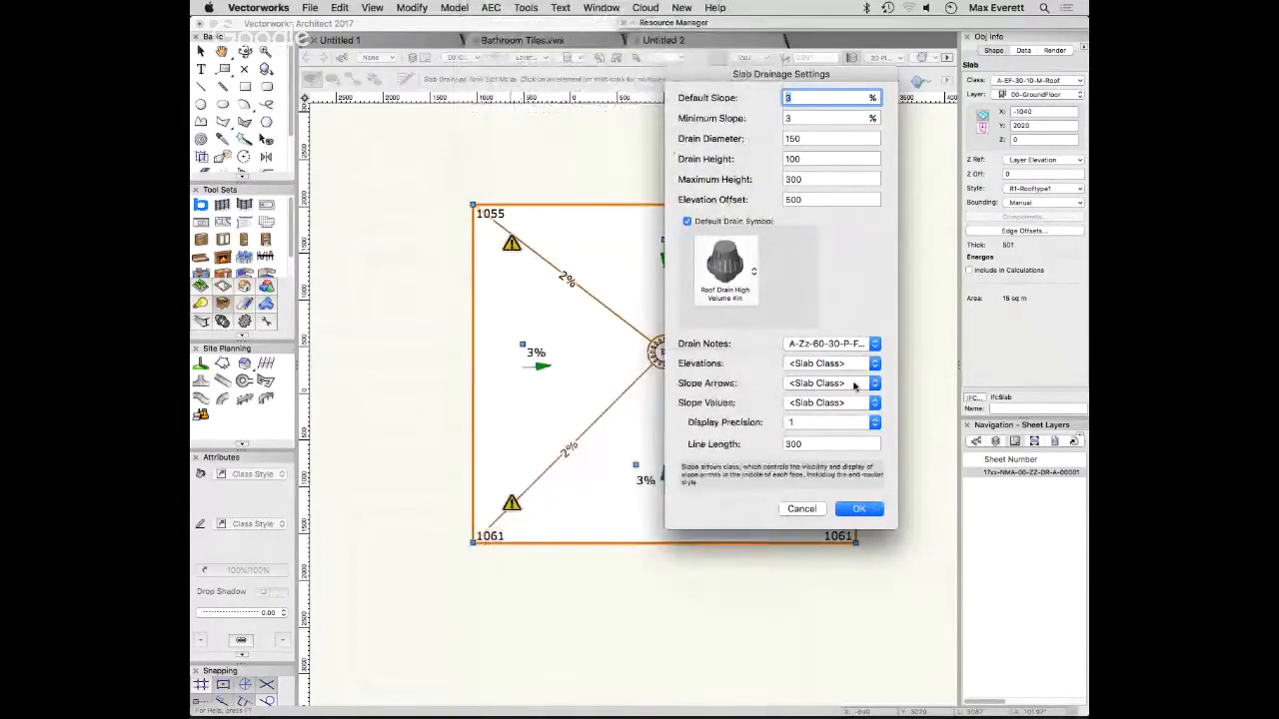
- Assign the Slope Arrows to the A-Zz-60-30-P-FallIndicator class, accept the drainage settings, and decline saving the document for a backup
{"action": "left_click", "coordinate": [855, 386]}
{"action": "scroll", "coordinate": [700, 579], "scroll_direction": "down", "scroll_amount": 10}
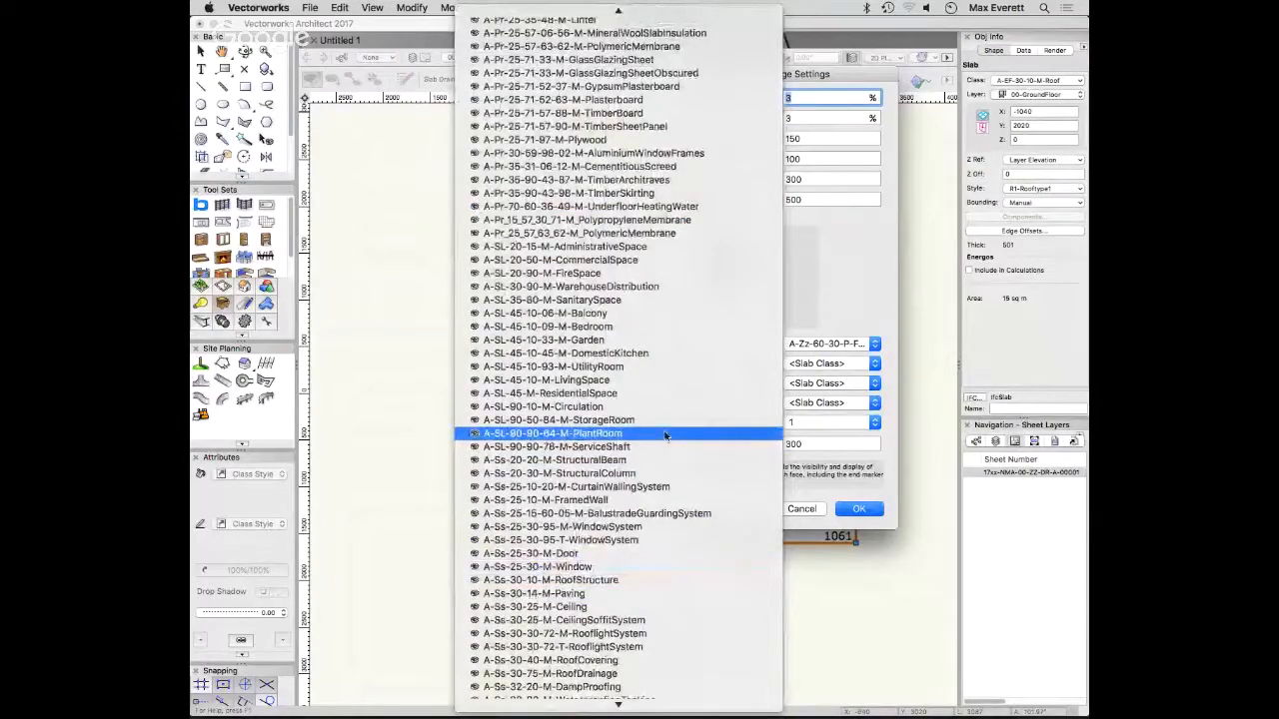
{"action": "scroll", "coordinate": [666, 436], "scroll_direction": "up", "scroll_amount": 2}
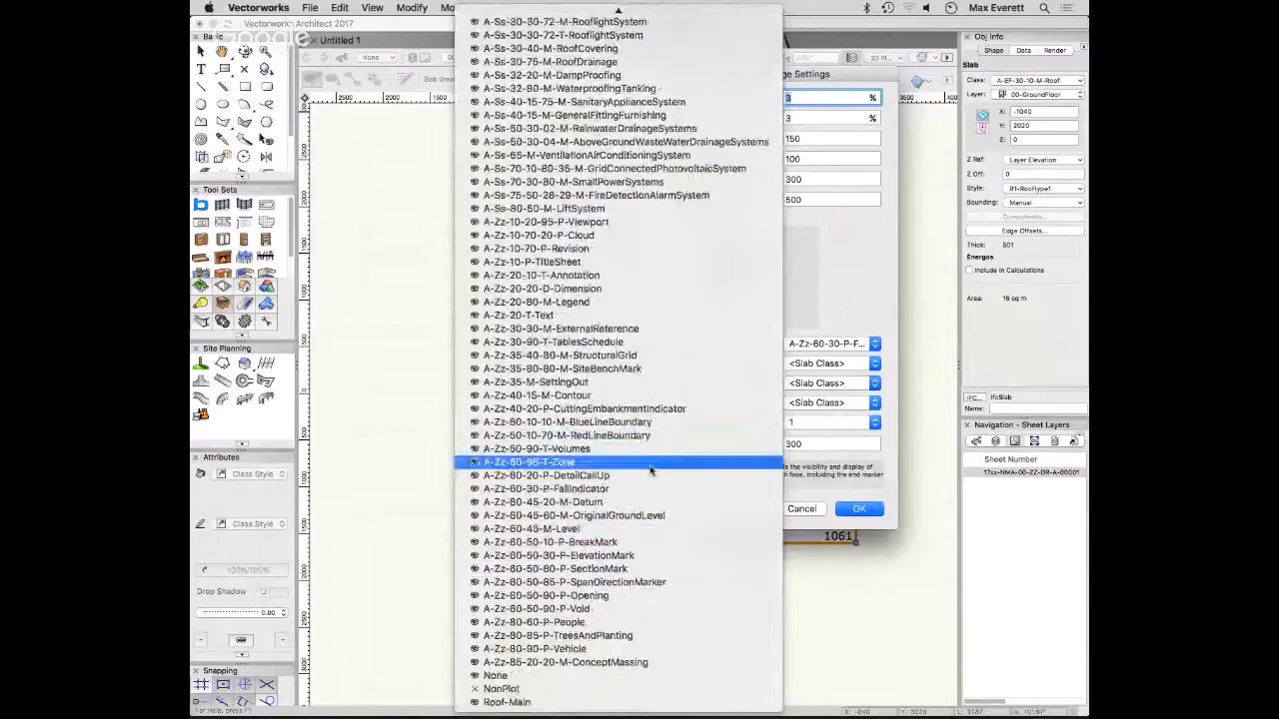
{"action": "left_click", "coordinate": [667, 493]}
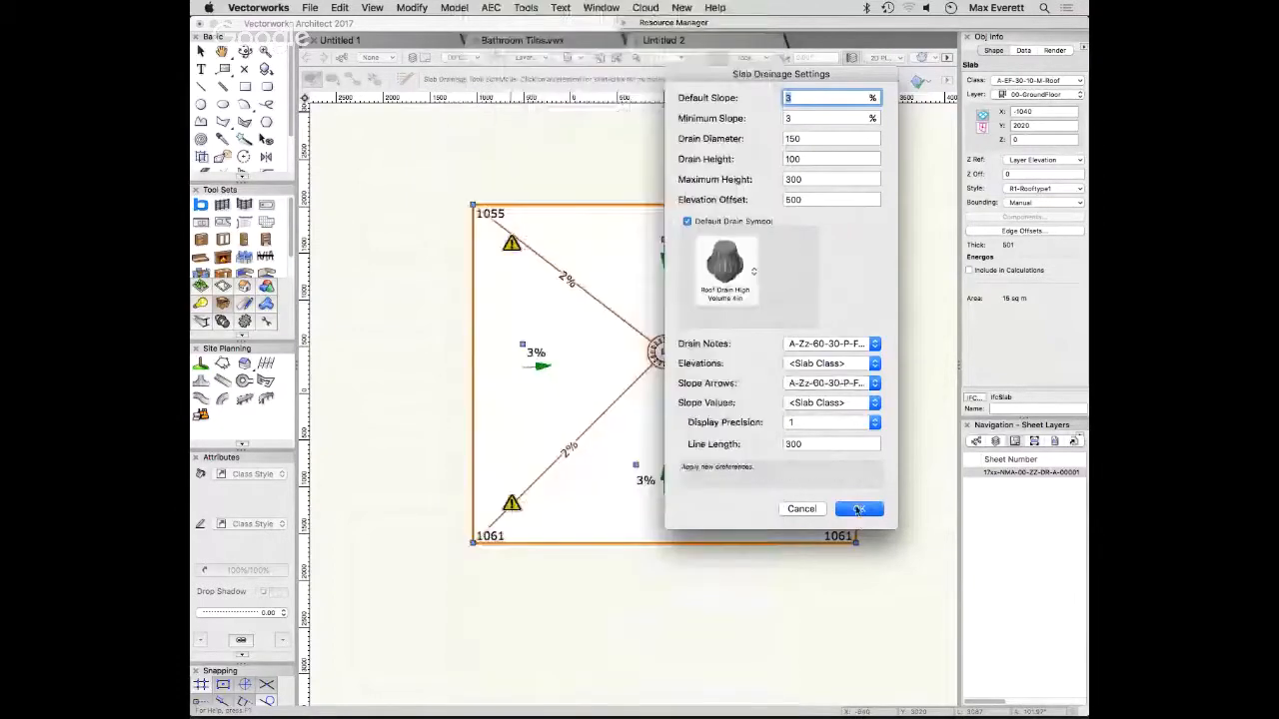
{"action": "left_click", "coordinate": [858, 509]}
{"action": "middle_click_drag", "start_coordinate": [889, 389], "coordinate": [860, 420]}
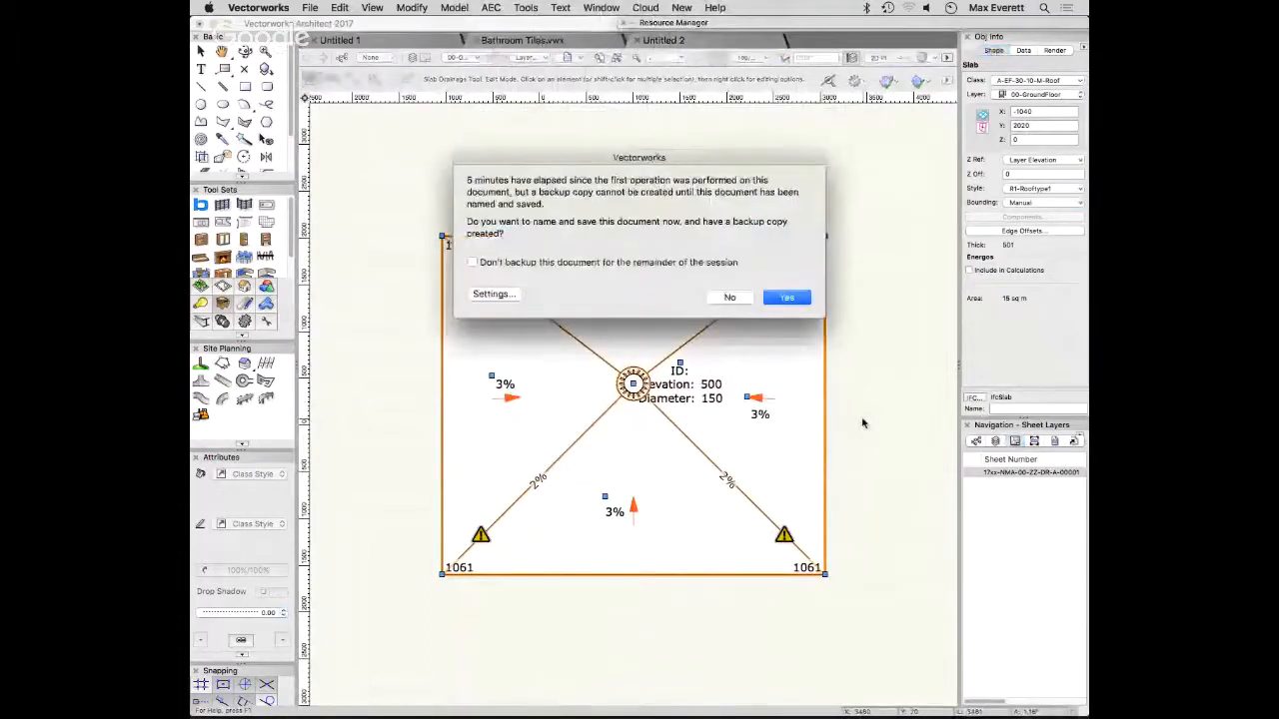
{"action": "left_click", "coordinate": [730, 297]}
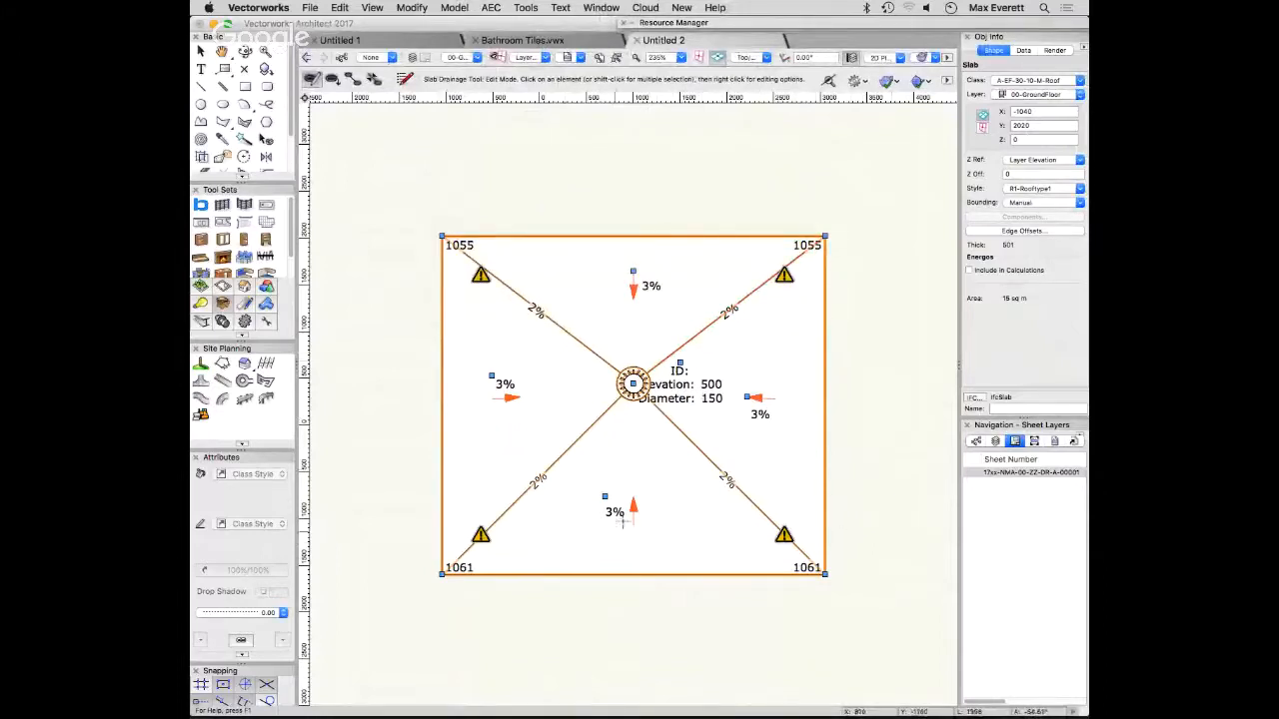
- Deselect the slab to leave its drainage editing, and switch to the Selection tool
{"action": "scroll", "coordinate": [605, 469], "scroll_direction": "down", "scroll_amount": 1}
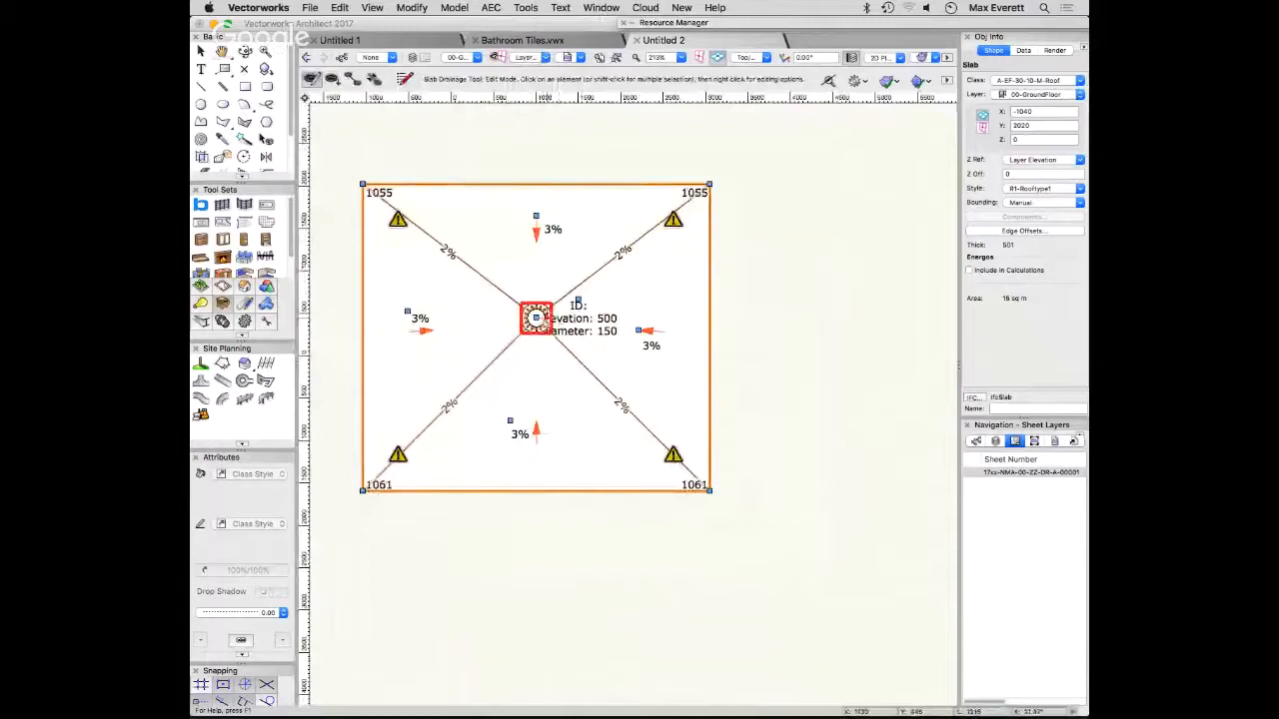
{"action": "left_click", "coordinate": [765, 334]}
{"action": "middle_click_drag", "start_coordinate": [494, 416], "coordinate": [525, 454]}
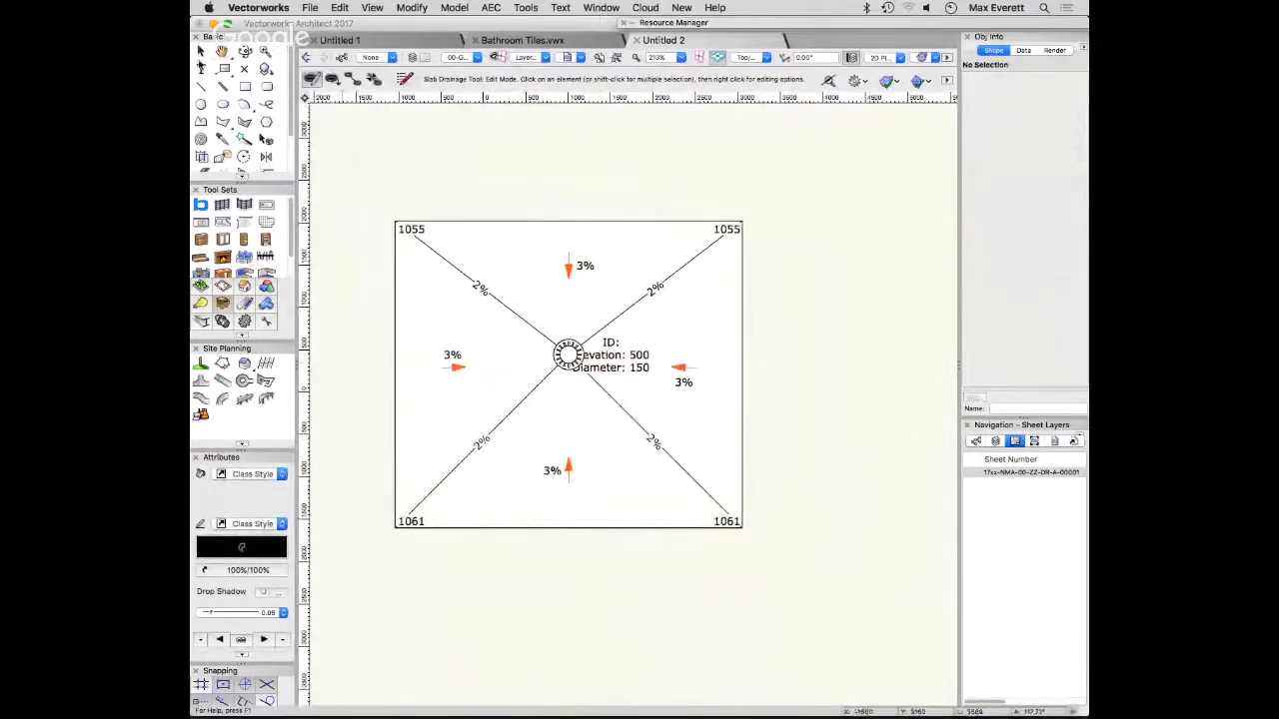
{"action": "left_click", "coordinate": [199, 50]}
{"action": "left_click", "coordinate": [559, 300]}
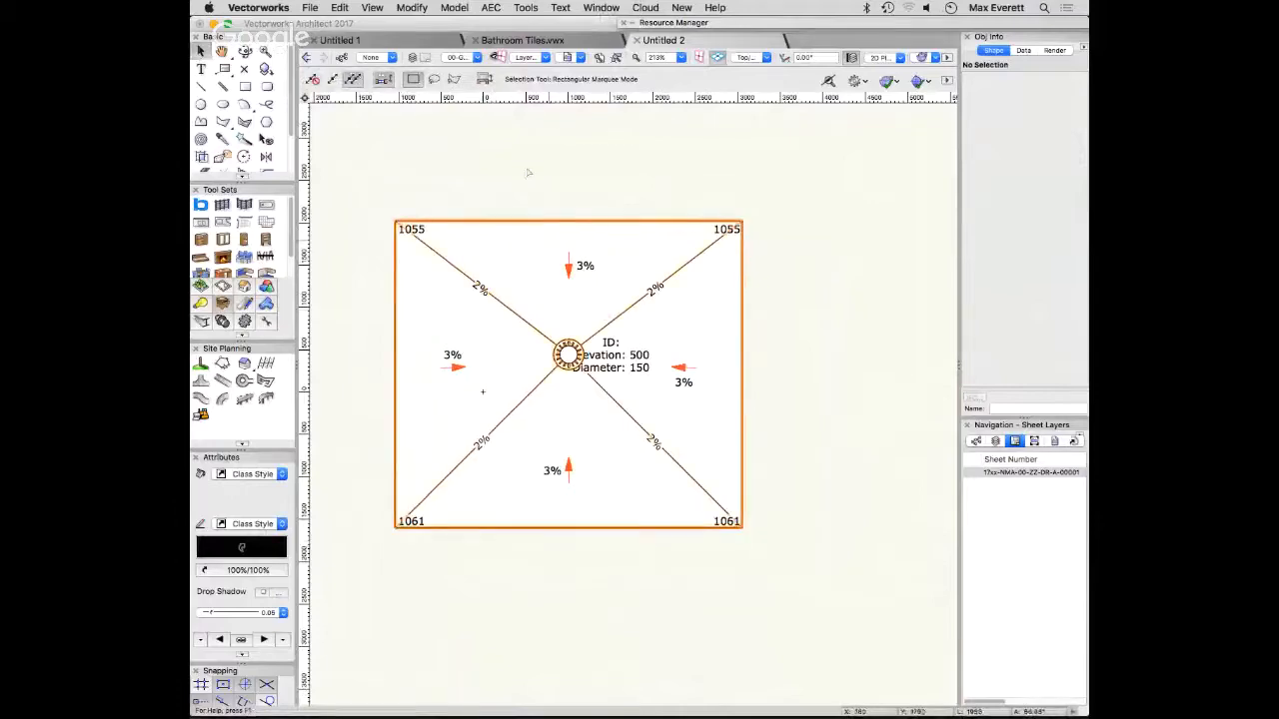
- In the Resource Manager, list the slab styles of Untitled 2 and select R1-Rooftype1
{"action": "left_click", "coordinate": [810, 28]}
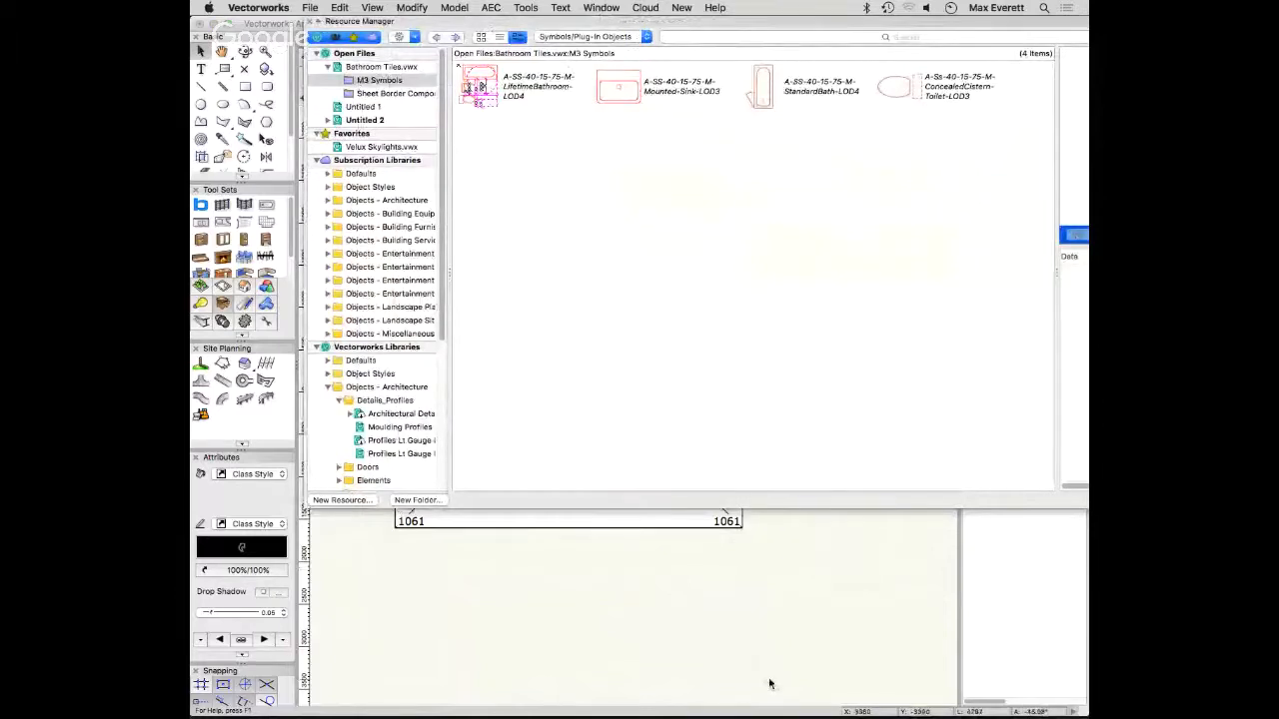
{"action": "left_click", "coordinate": [752, 606]}
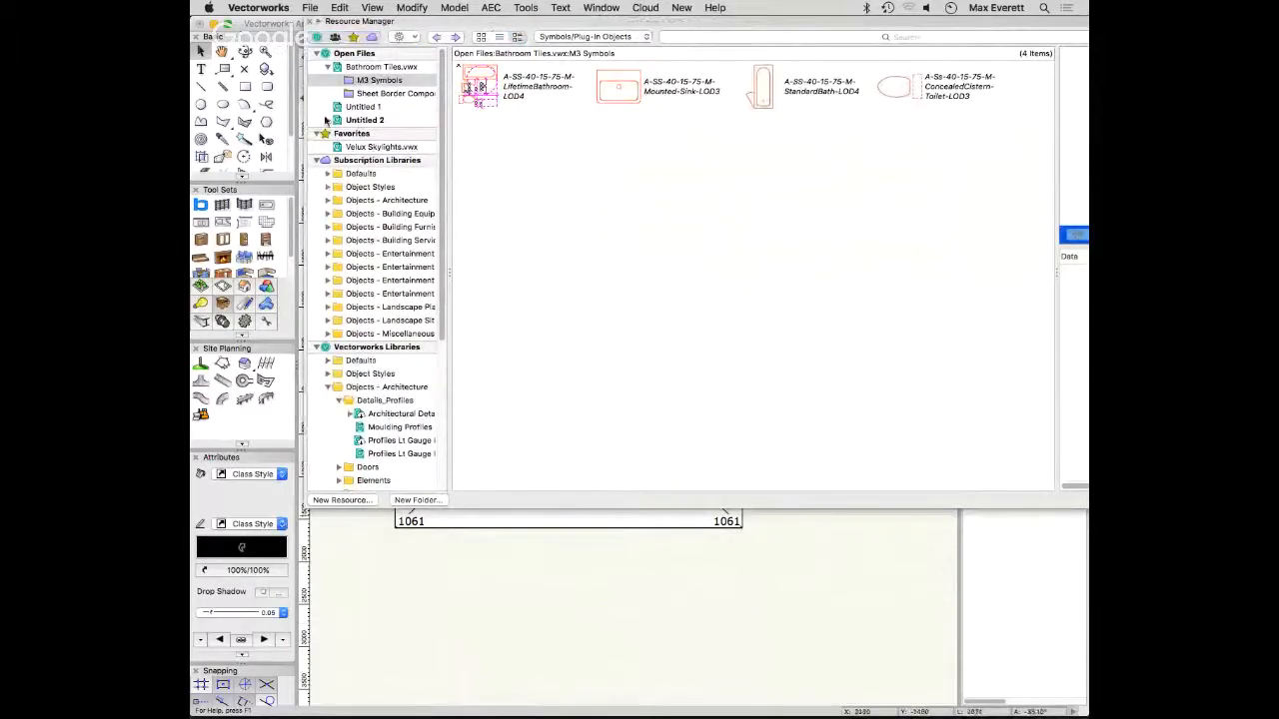
{"action": "left_click", "coordinate": [372, 124]}
{"action": "left_click", "coordinate": [364, 120]}
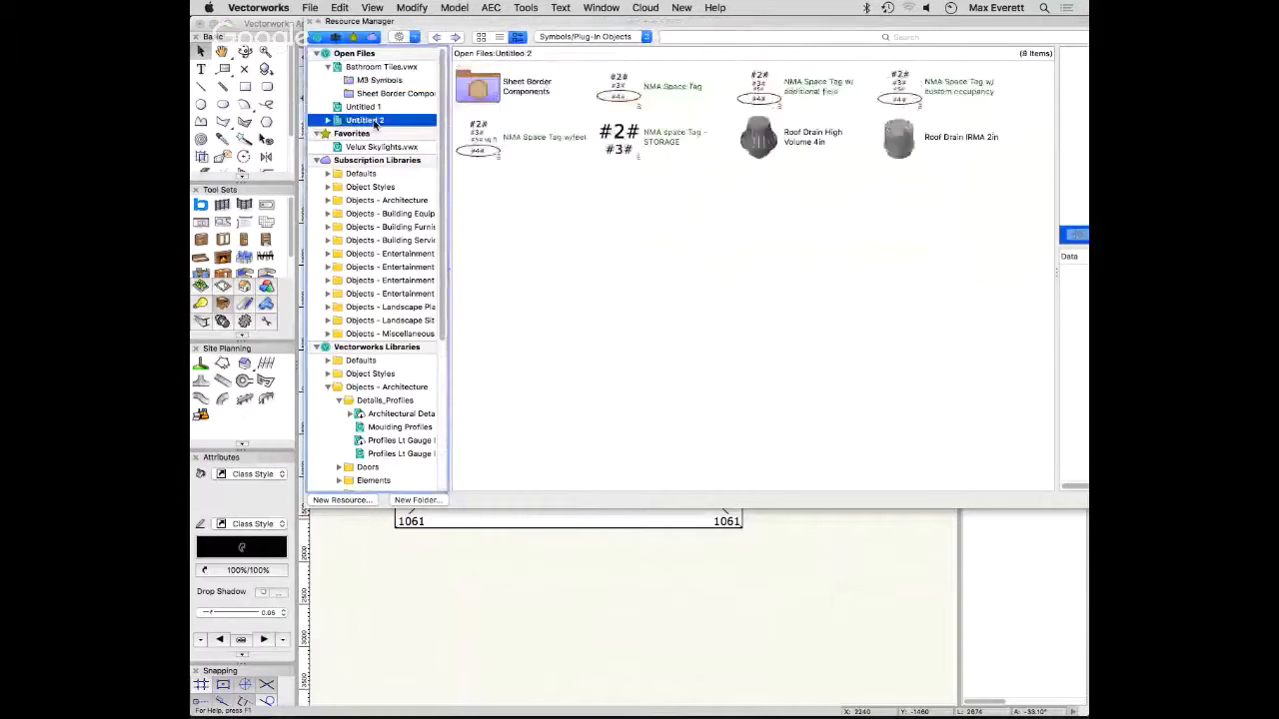
{"action": "left_click", "coordinate": [612, 38]}
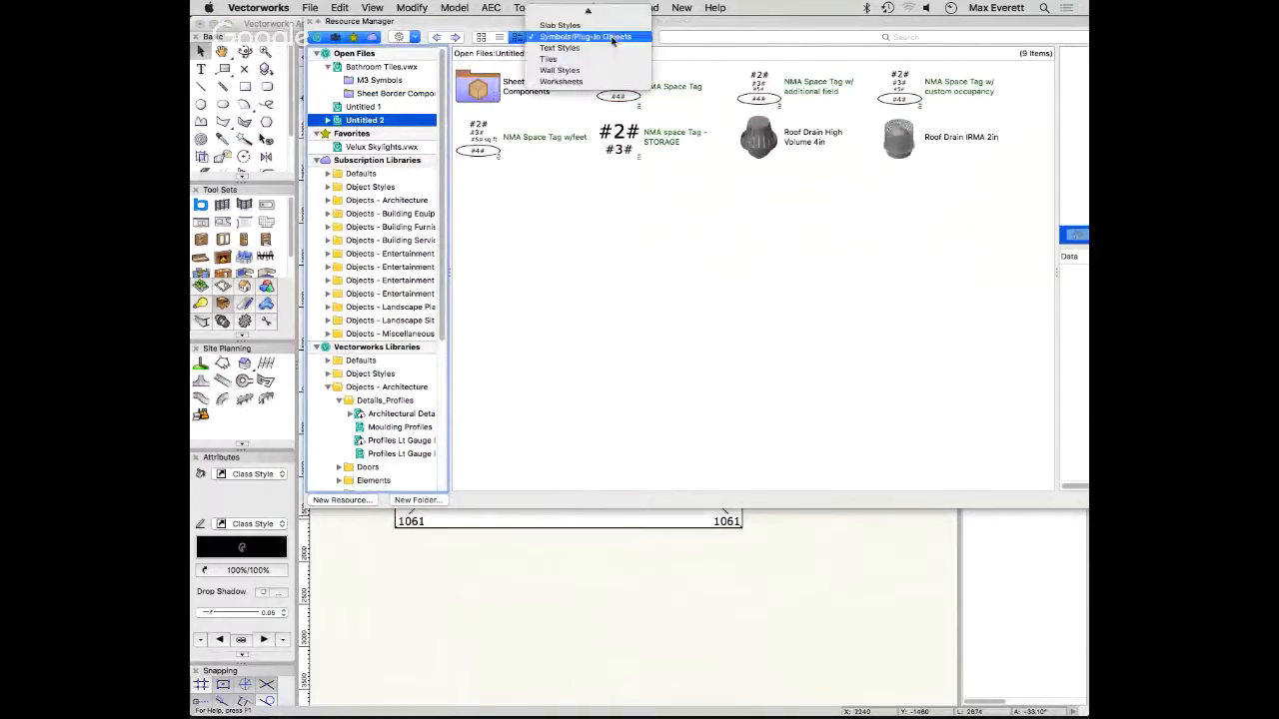
{"action": "left_click", "coordinate": [585, 24]}
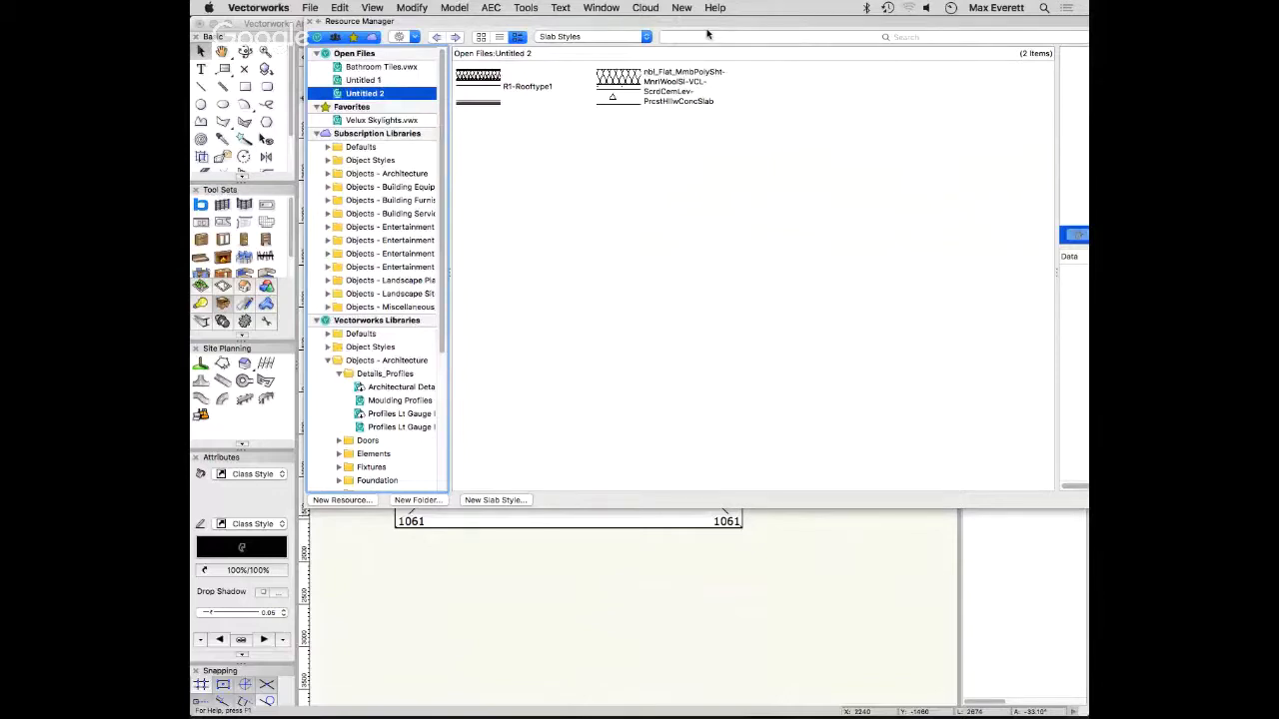
{"action": "left_click", "coordinate": [478, 86]}
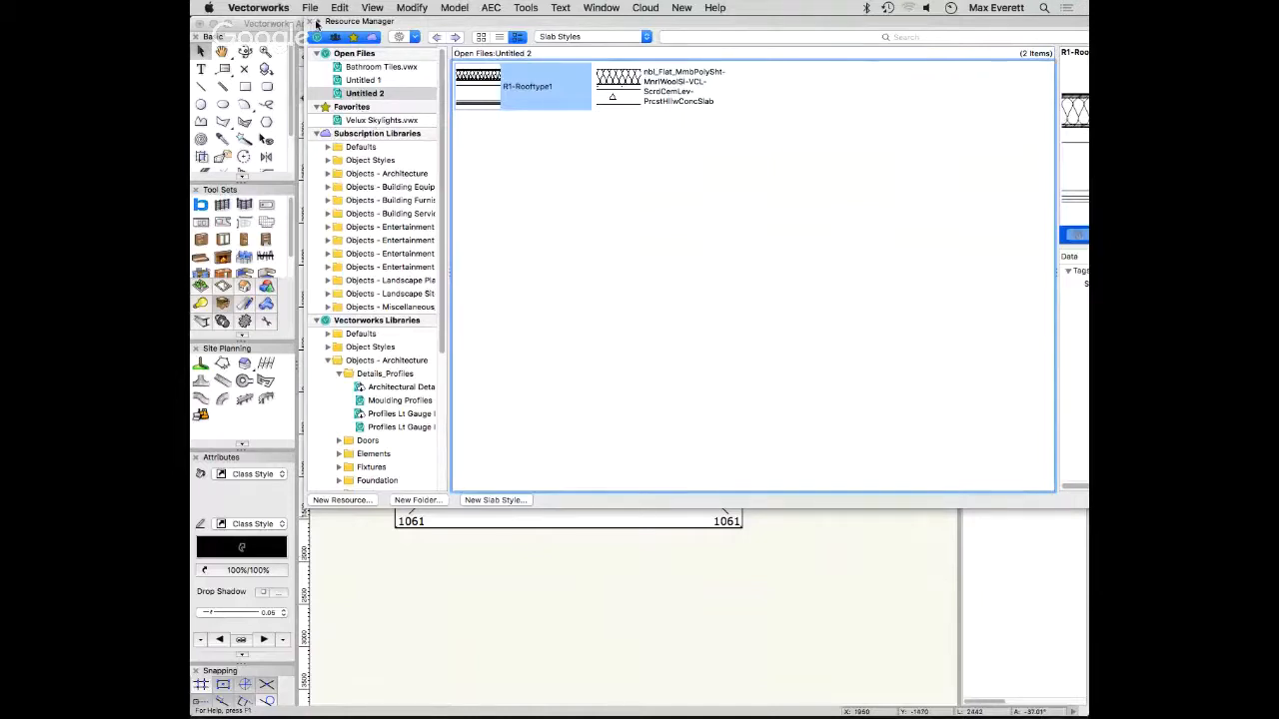
- Select the slab in the drawing and open the R1-Rooftype1 slab style for editing
{"action": "left_click", "coordinate": [311, 21]}
{"action": "left_click", "coordinate": [640, 277]}
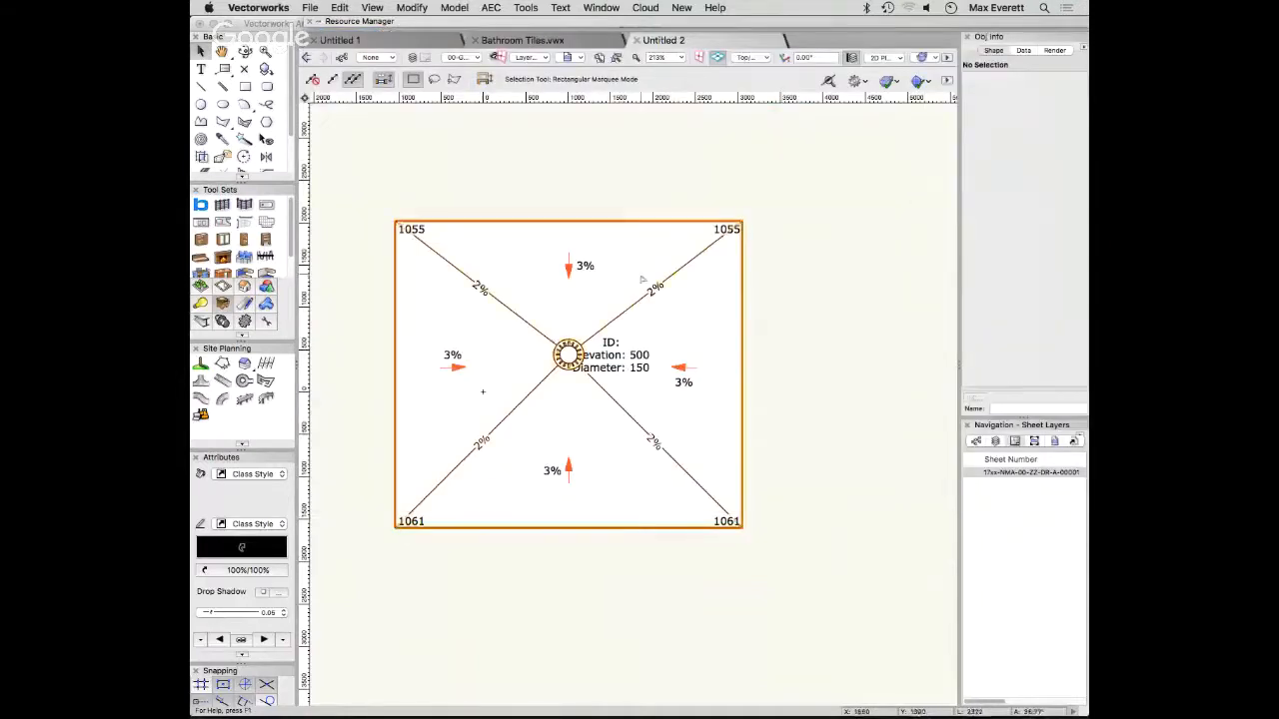
{"action": "double_click", "coordinate": [509, 22]}
{"action": "right_click", "coordinate": [497, 88]}
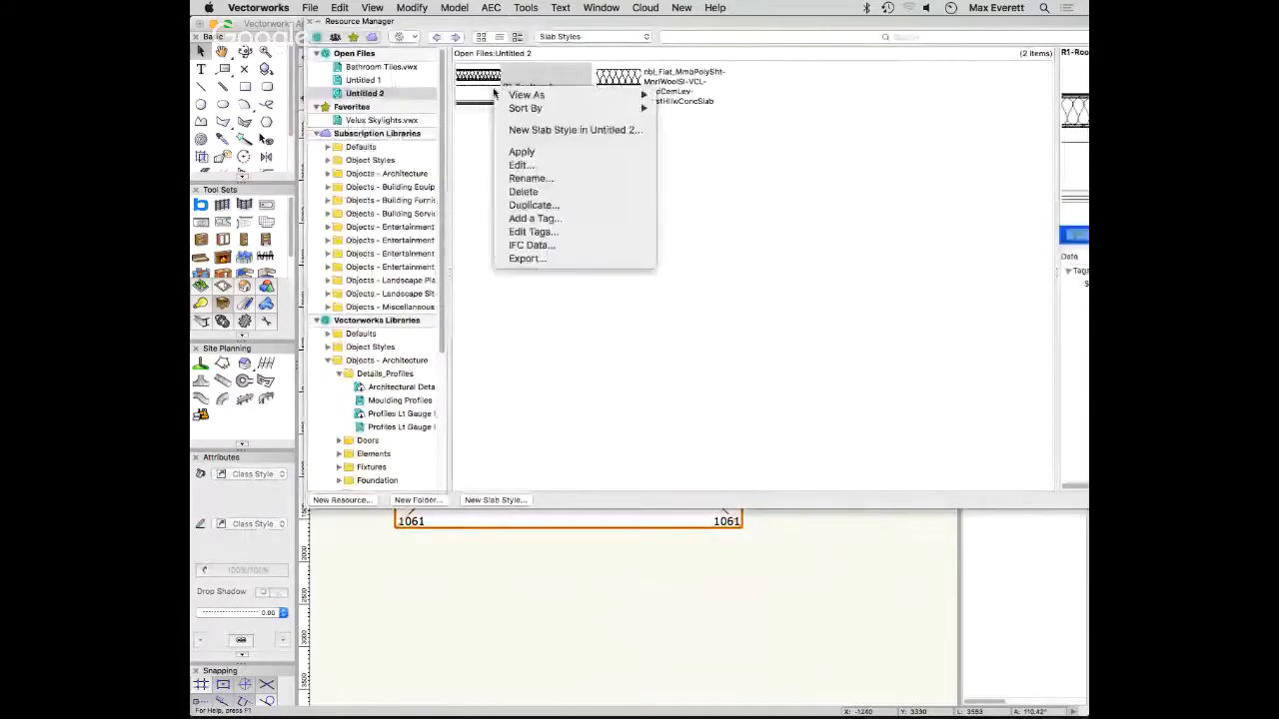
{"action": "left_click", "coordinate": [536, 166]}
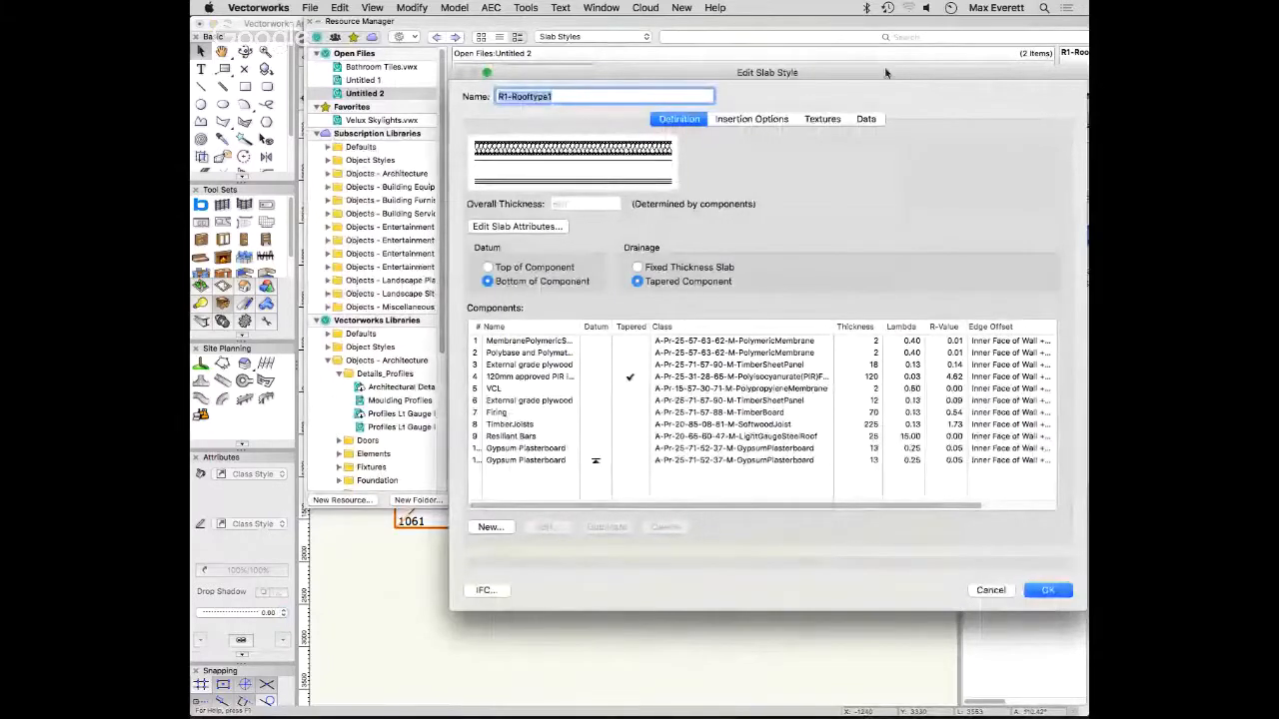
{"action": "left_click_drag", "start_coordinate": [913, 80], "coordinate": [761, 62]}
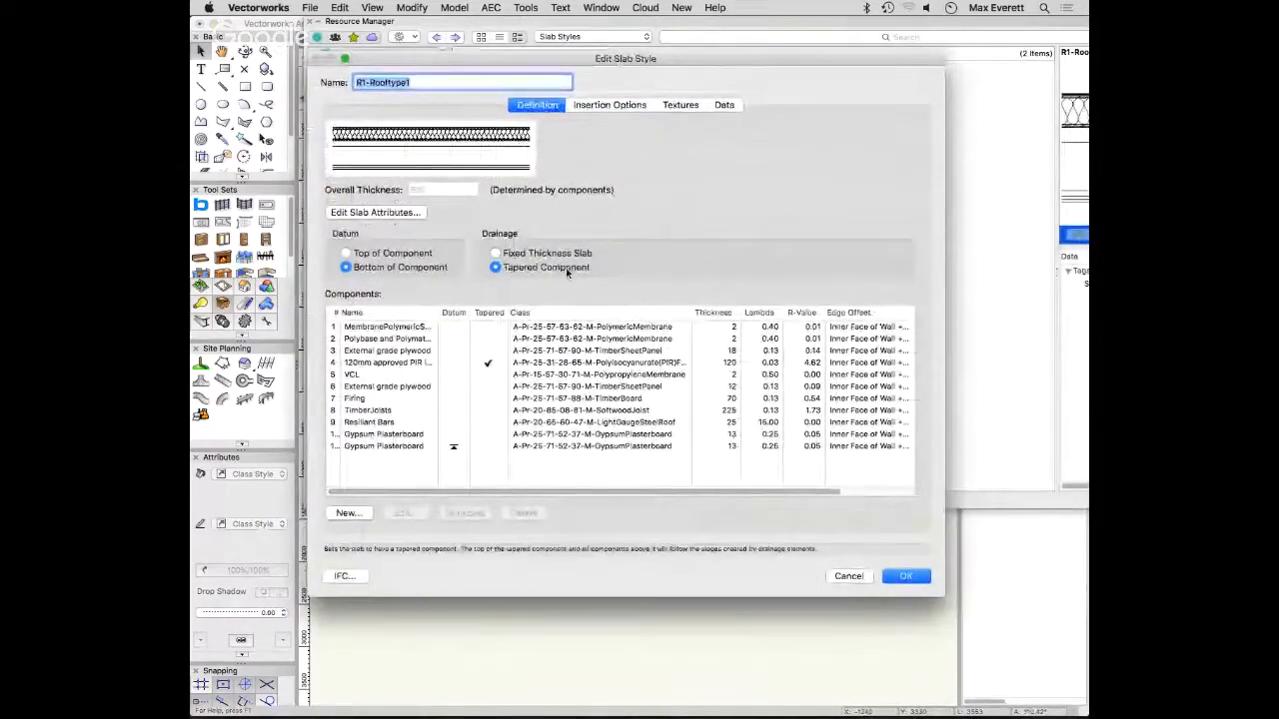
- Switch the style's drainage to Fixed Thickness Slab and back to Tapered Component, trying the 120mm PIR layer before making Firing the tapered component
{"action": "left_click", "coordinate": [497, 253]}
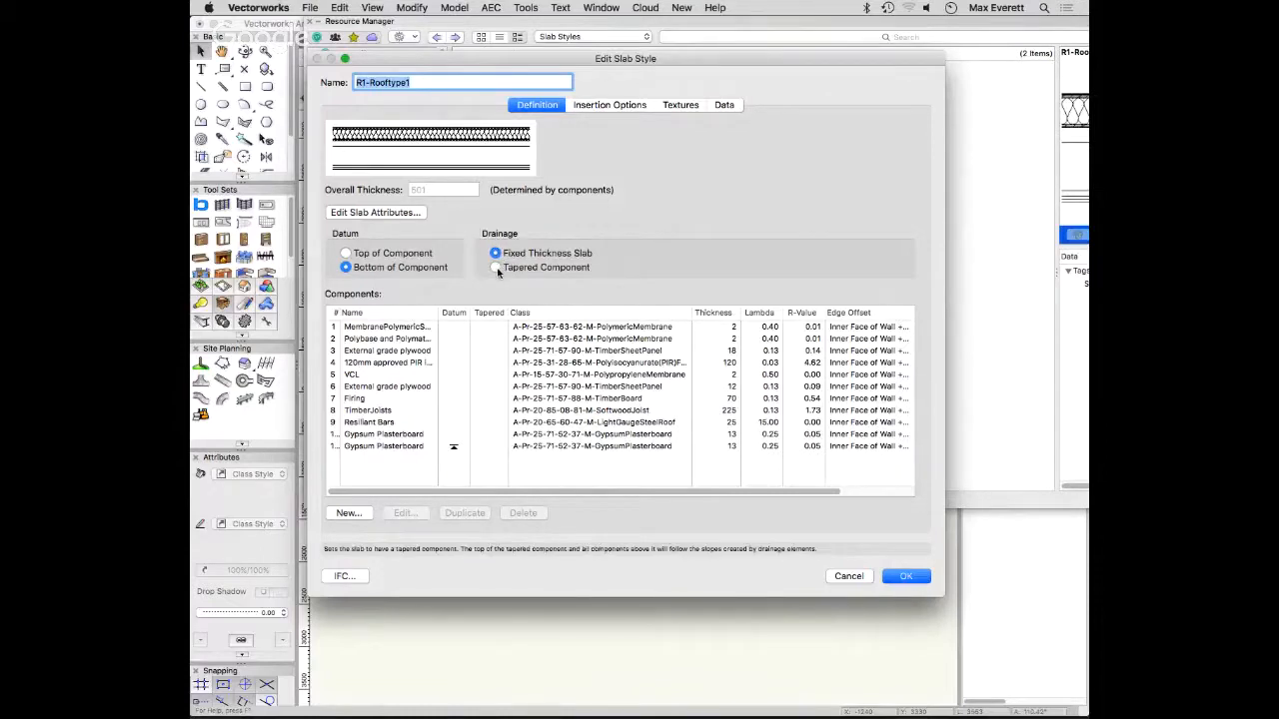
{"action": "left_click", "coordinate": [495, 268]}
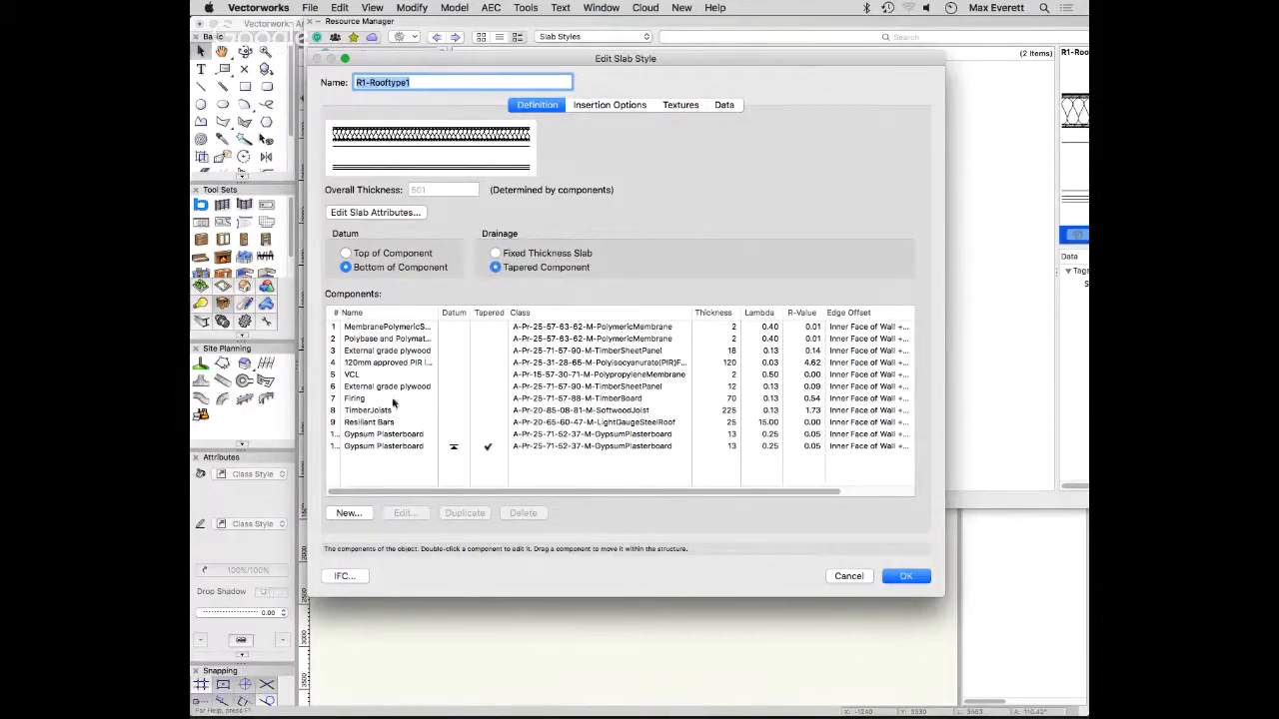
{"action": "left_click", "coordinate": [489, 365]}
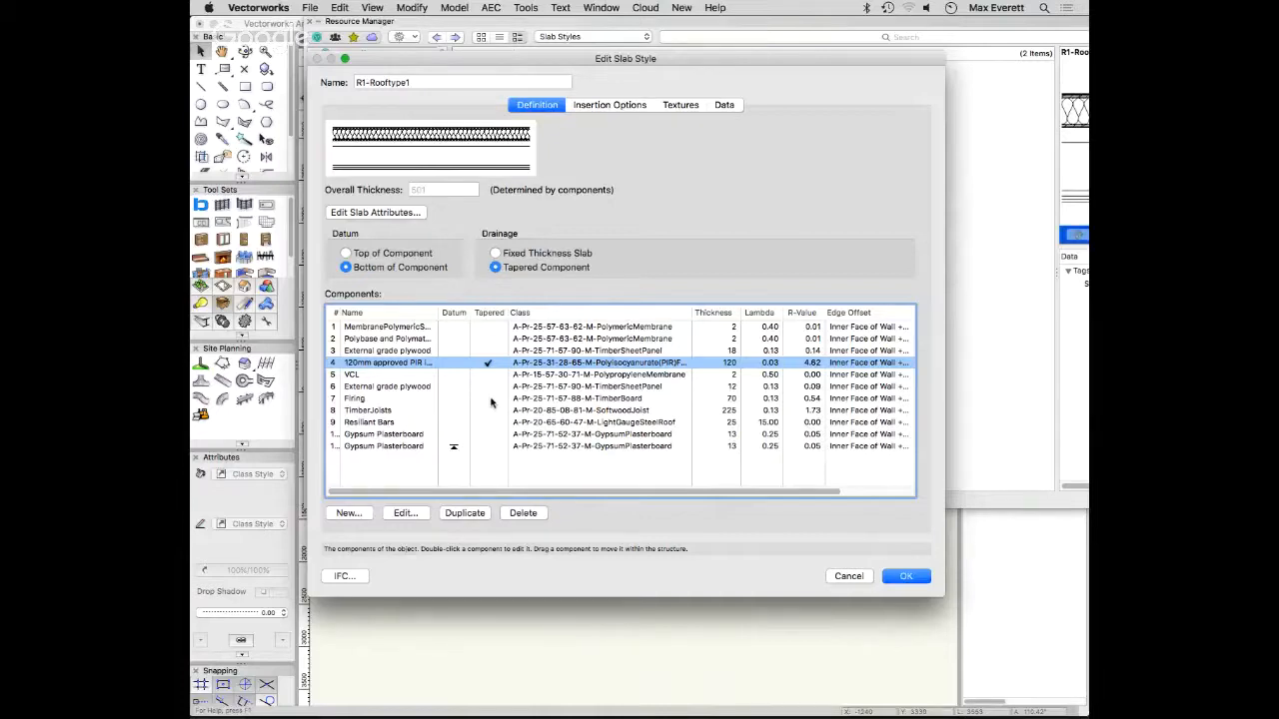
{"action": "left_click", "coordinate": [489, 400]}
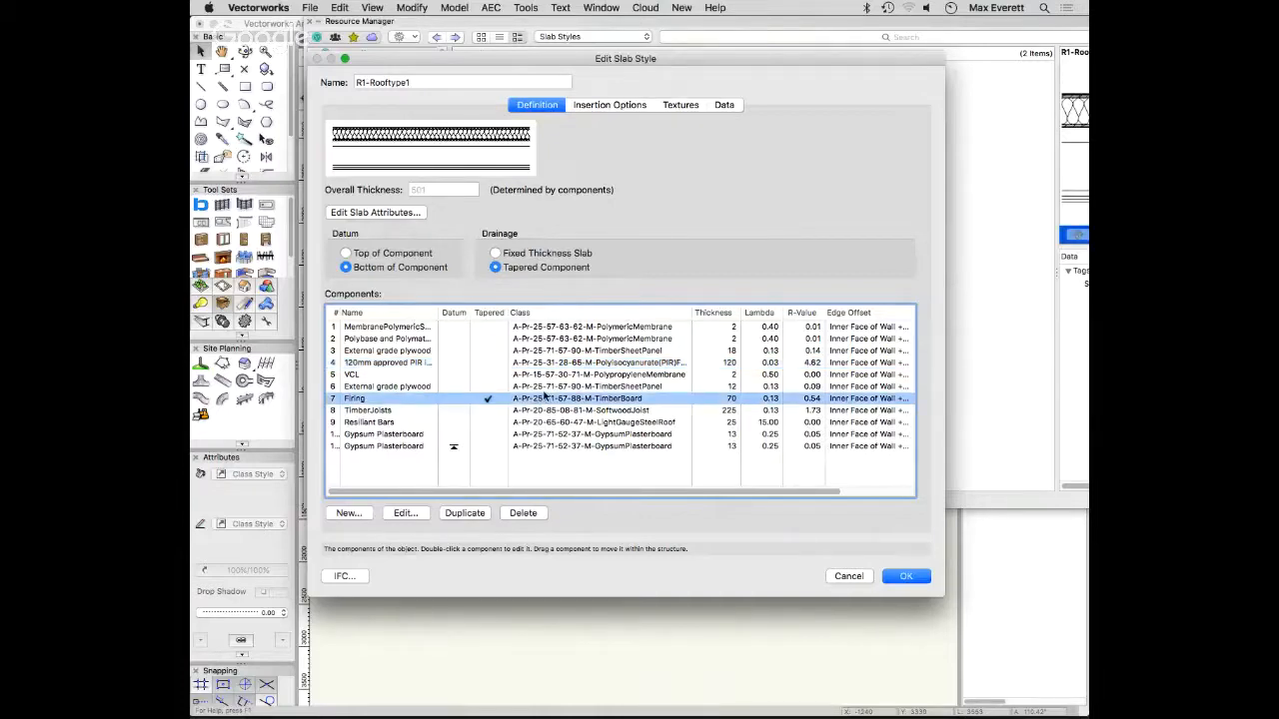
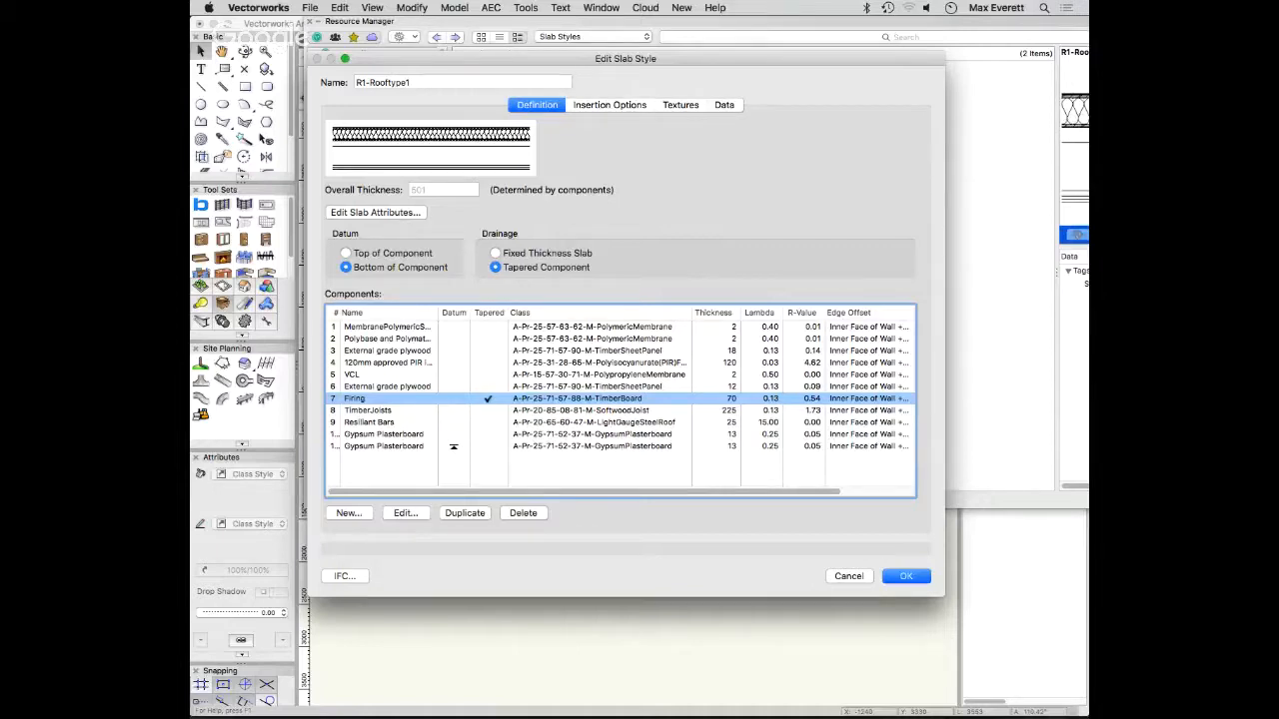
- Accept the R1-Rooftype1 style edits, replace the selected slab's class, textures and IFC data, and reselect the slab
{"action": "left_click", "coordinate": [911, 577]}
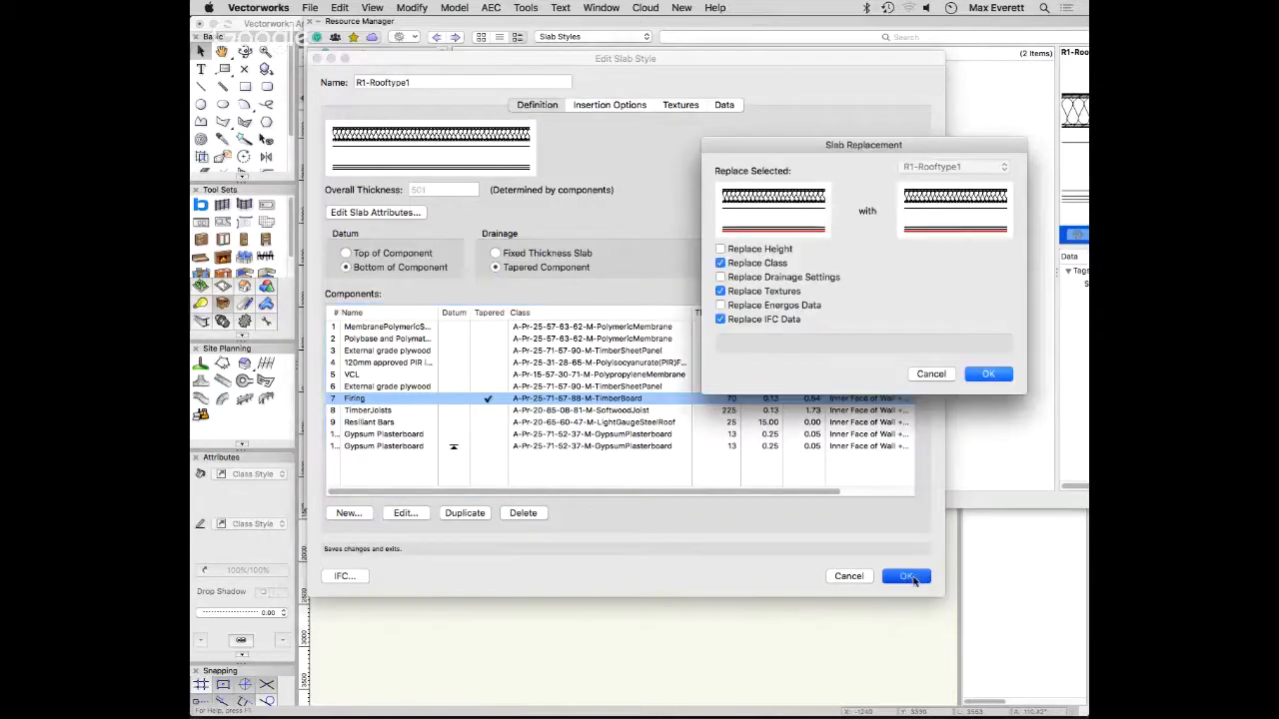
{"action": "left_click", "coordinate": [992, 373]}
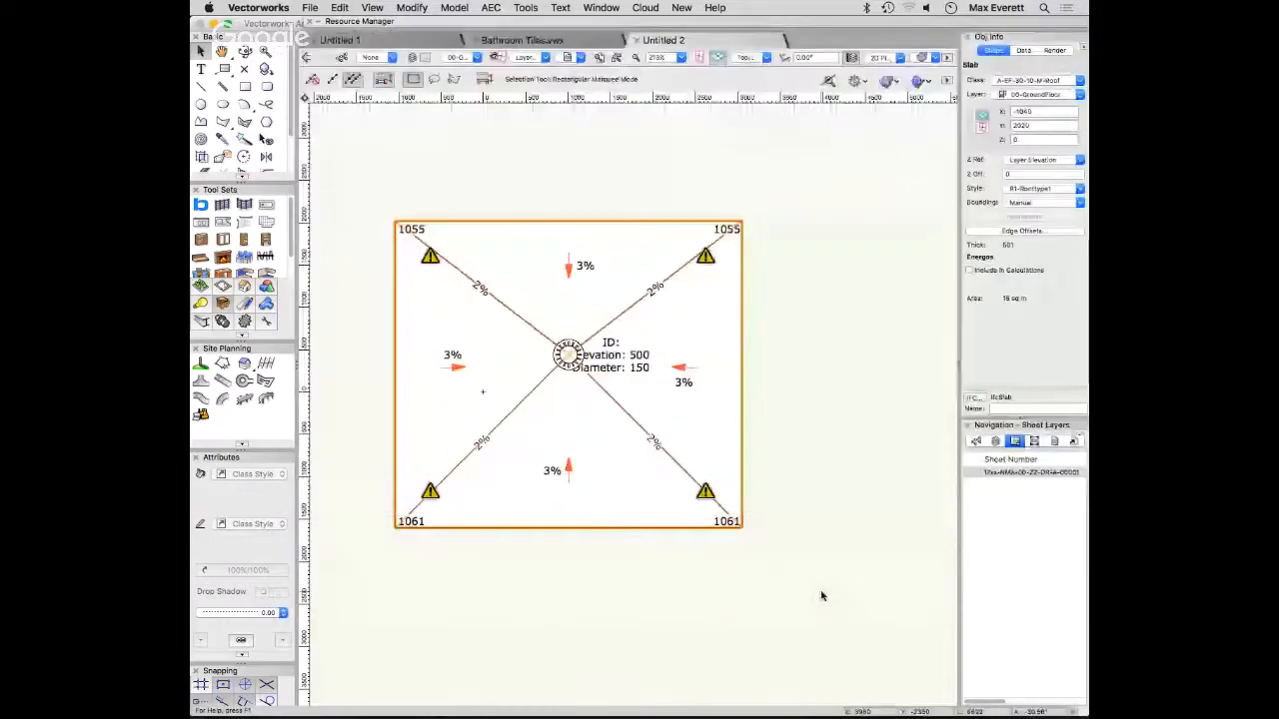
{"action": "left_click", "coordinate": [816, 505]}
{"action": "left_click", "coordinate": [482, 289]}
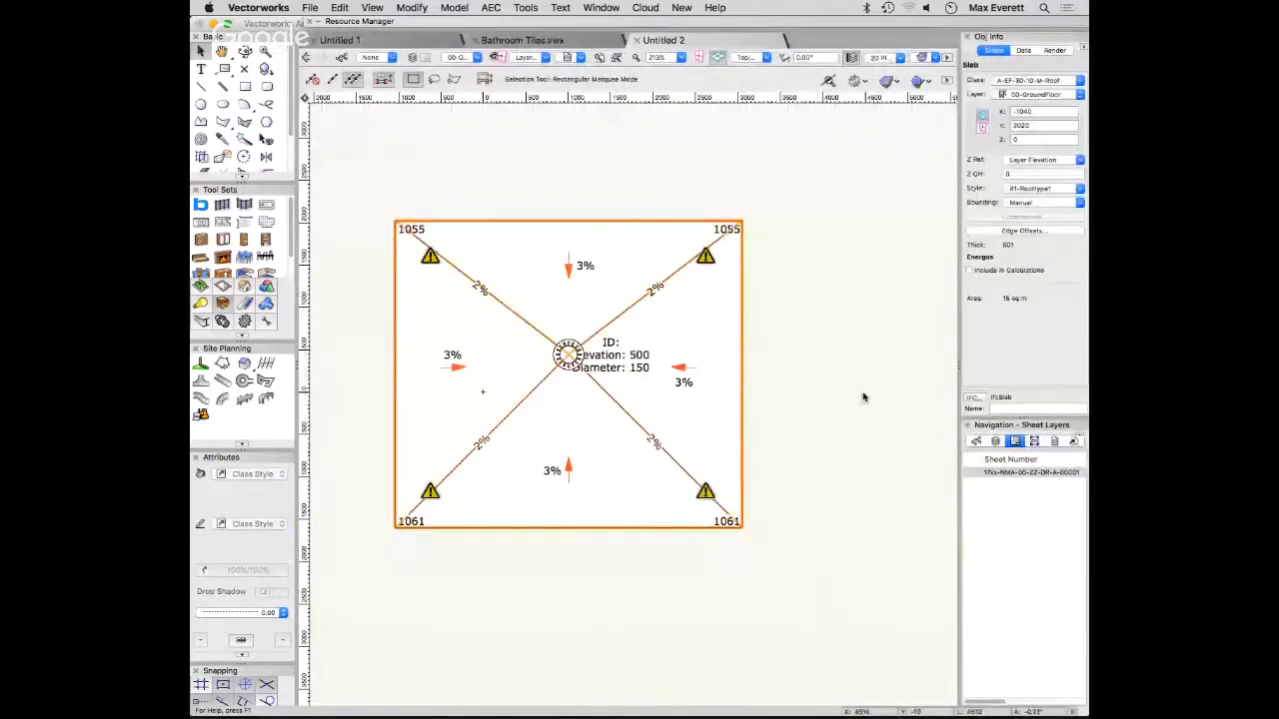
- Set the Maximum Height in the slab's drainage settings to 1200, and deselect the slab
{"action": "mouse_move", "coordinate": [705, 257]}
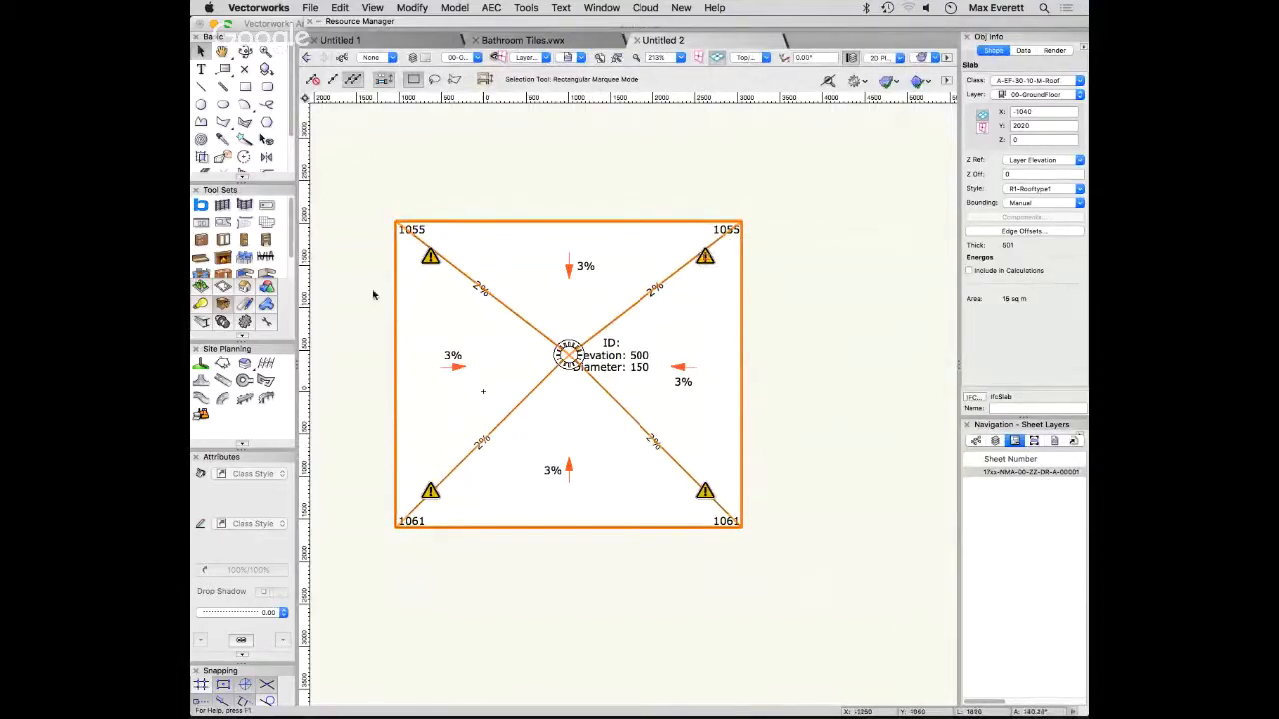
{"action": "middle_click_drag", "start_coordinate": [446, 363], "coordinate": [490, 384]}
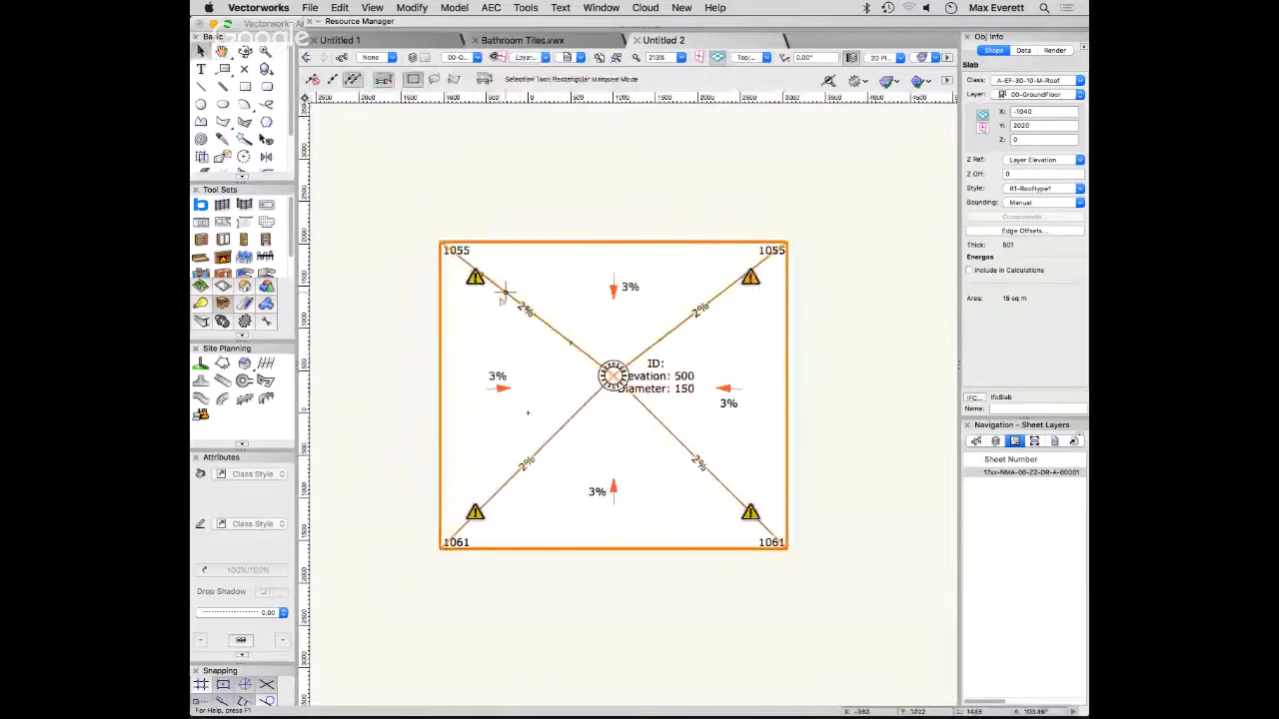
{"action": "mouse_move", "coordinate": [475, 277]}
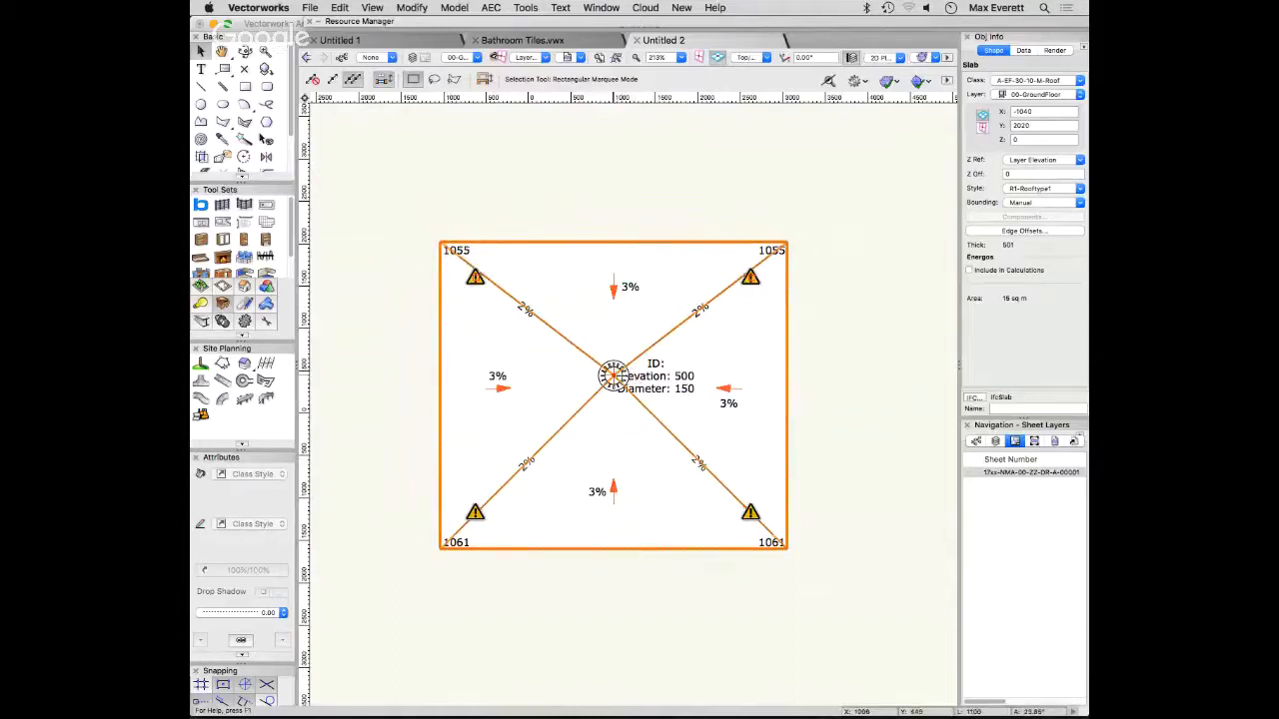
{"action": "double_click", "coordinate": [549, 327]}
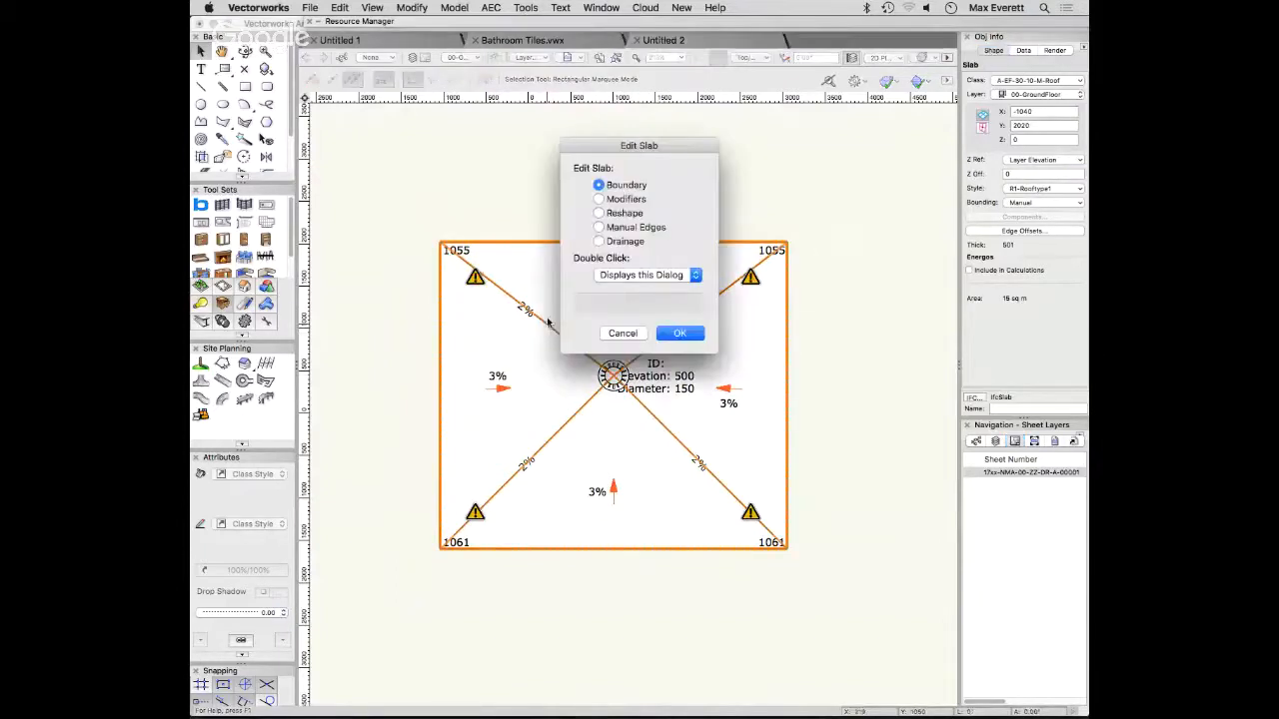
{"action": "left_click", "coordinate": [596, 240]}
{"action": "left_click", "coordinate": [677, 331]}
{"action": "left_click", "coordinate": [406, 82]}
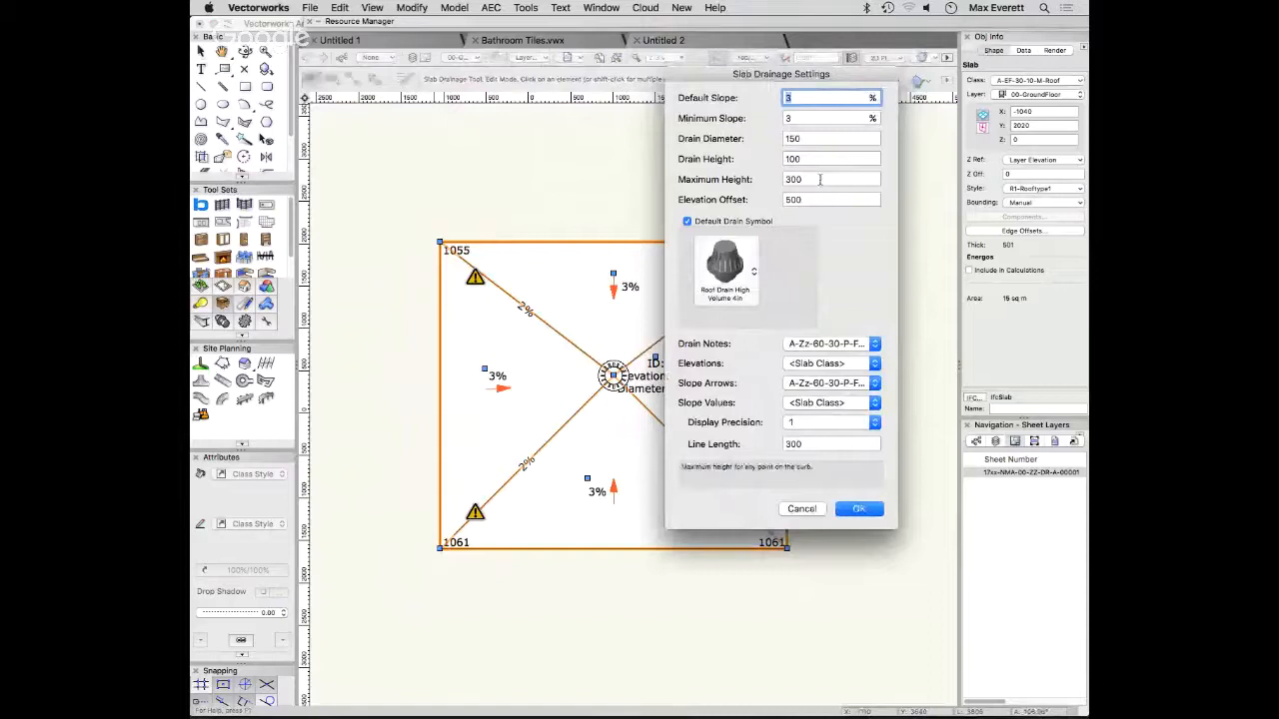
{"action": "left_click", "coordinate": [865, 178]}
{"action": "type", "text": "122"}
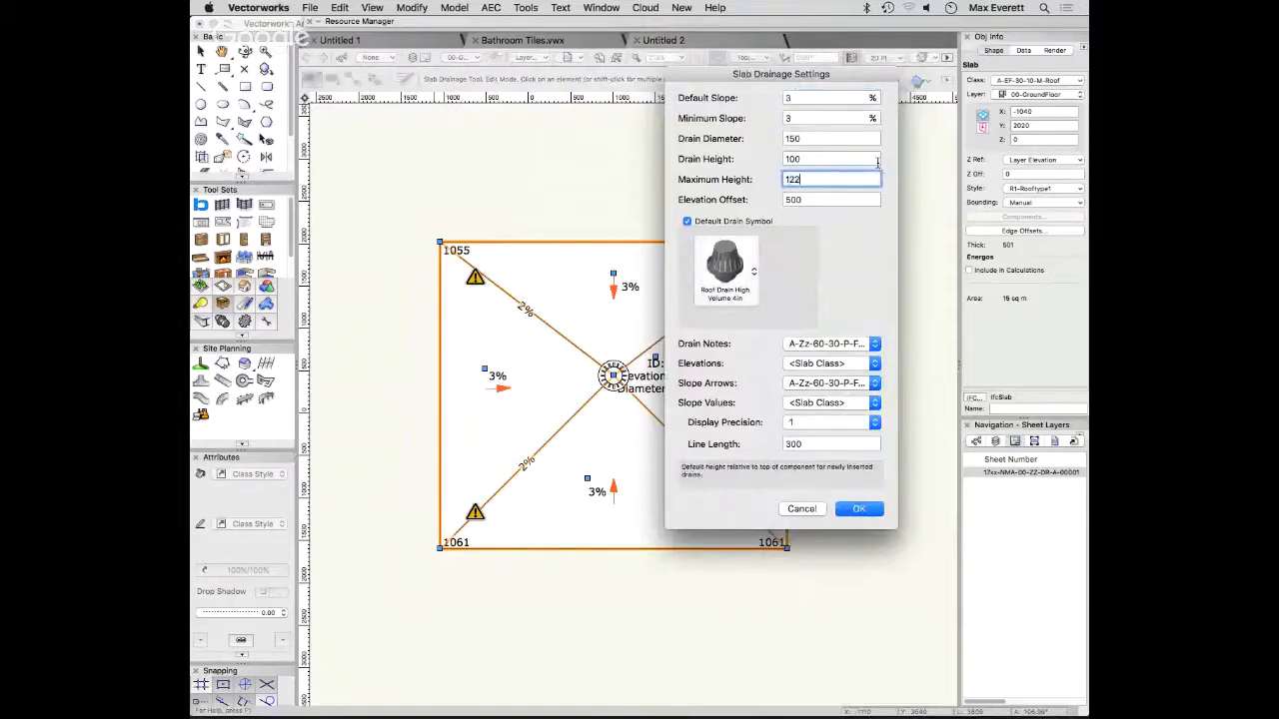
{"action": "key", "text": "BackSpace"}
{"action": "key", "text": "BackSpace"}
{"action": "type", "text": "000"}
{"action": "key", "text": "Return"}
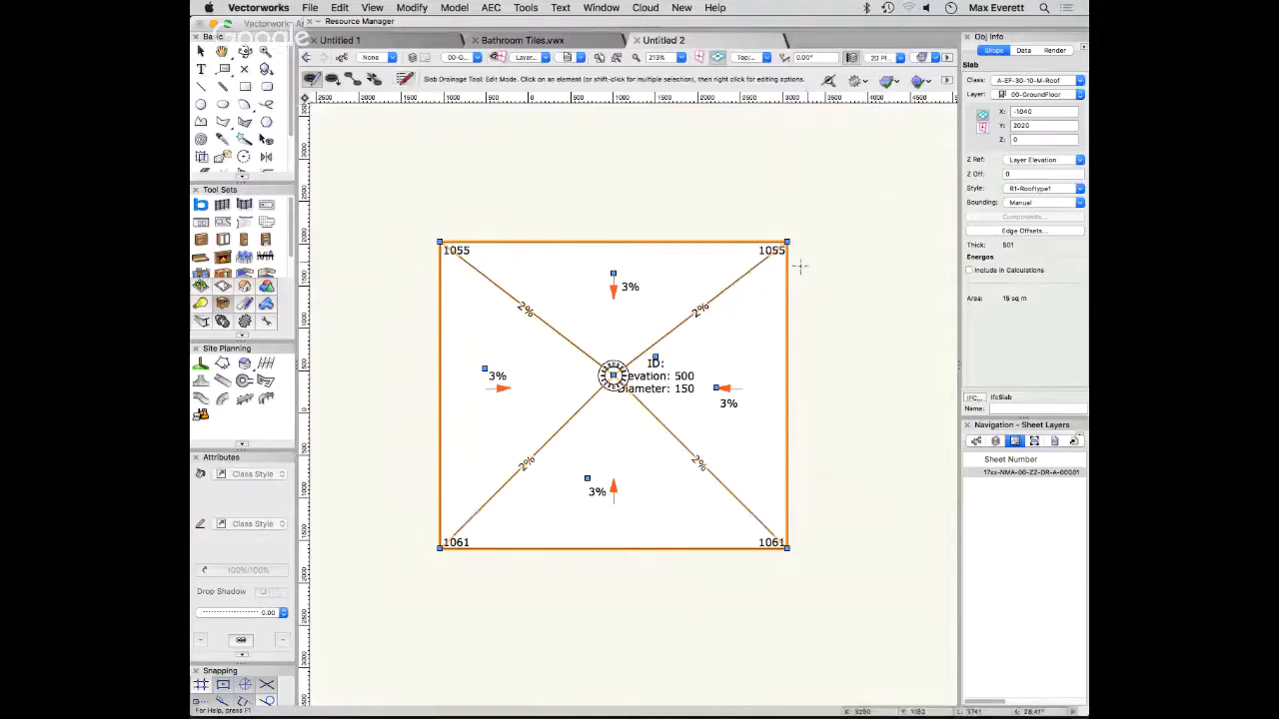
{"action": "left_click", "coordinate": [799, 478]}
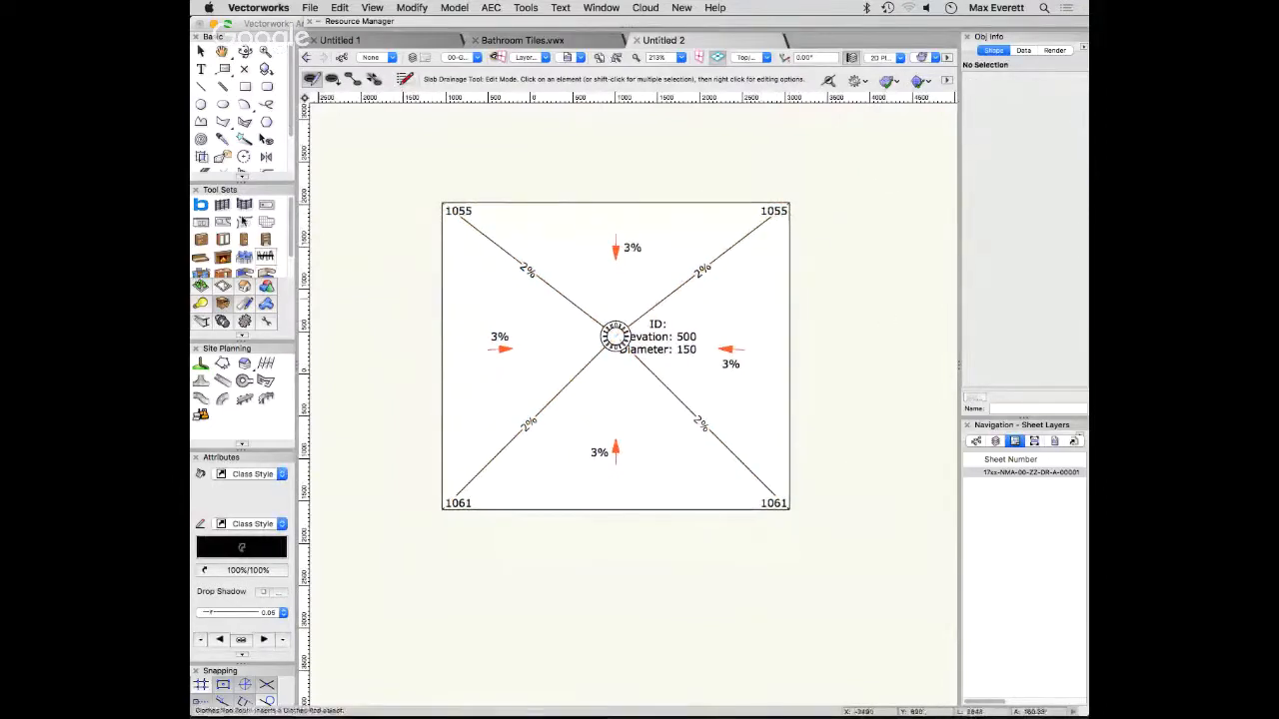
- Inspect the drained slab in 3D, orbiting around it to examine the falls towards the drain and the layers along its edges
{"action": "left_click", "coordinate": [244, 50]}
{"action": "right_click", "coordinate": [841, 471]}
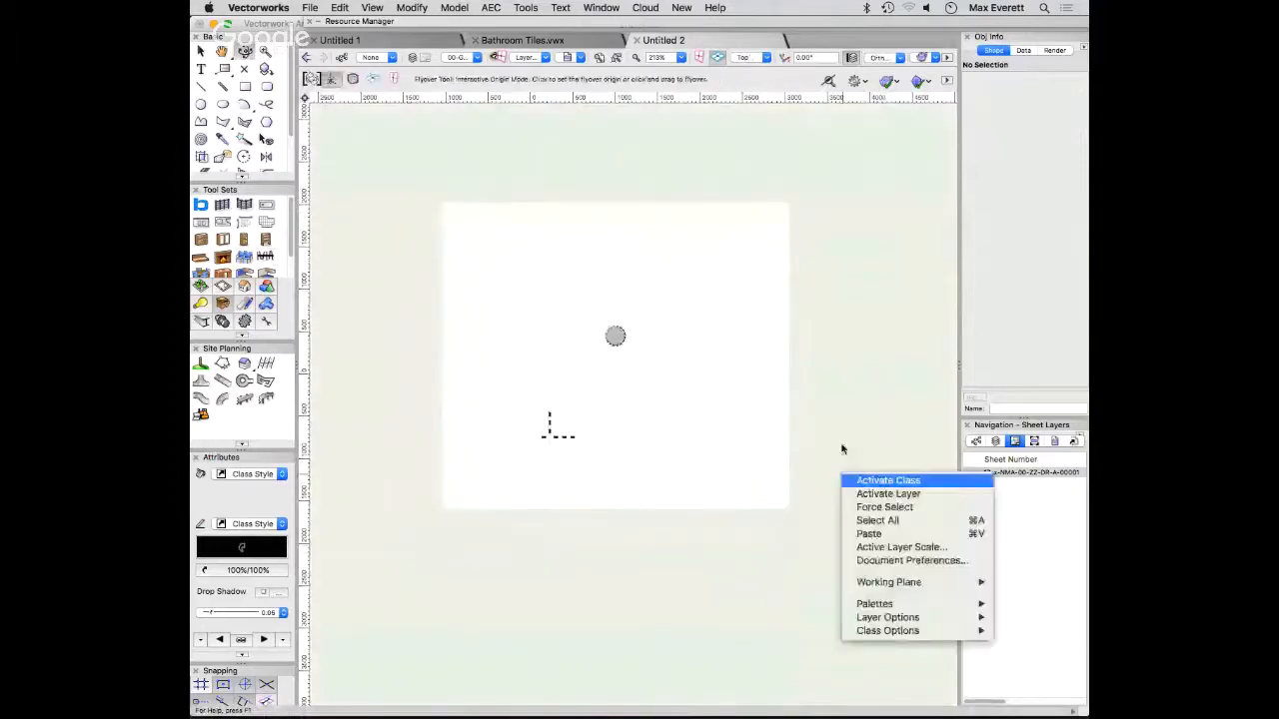
{"action": "left_click", "coordinate": [845, 435]}
{"action": "left_click_drag", "start_coordinate": [843, 440], "coordinate": [591, 461]}
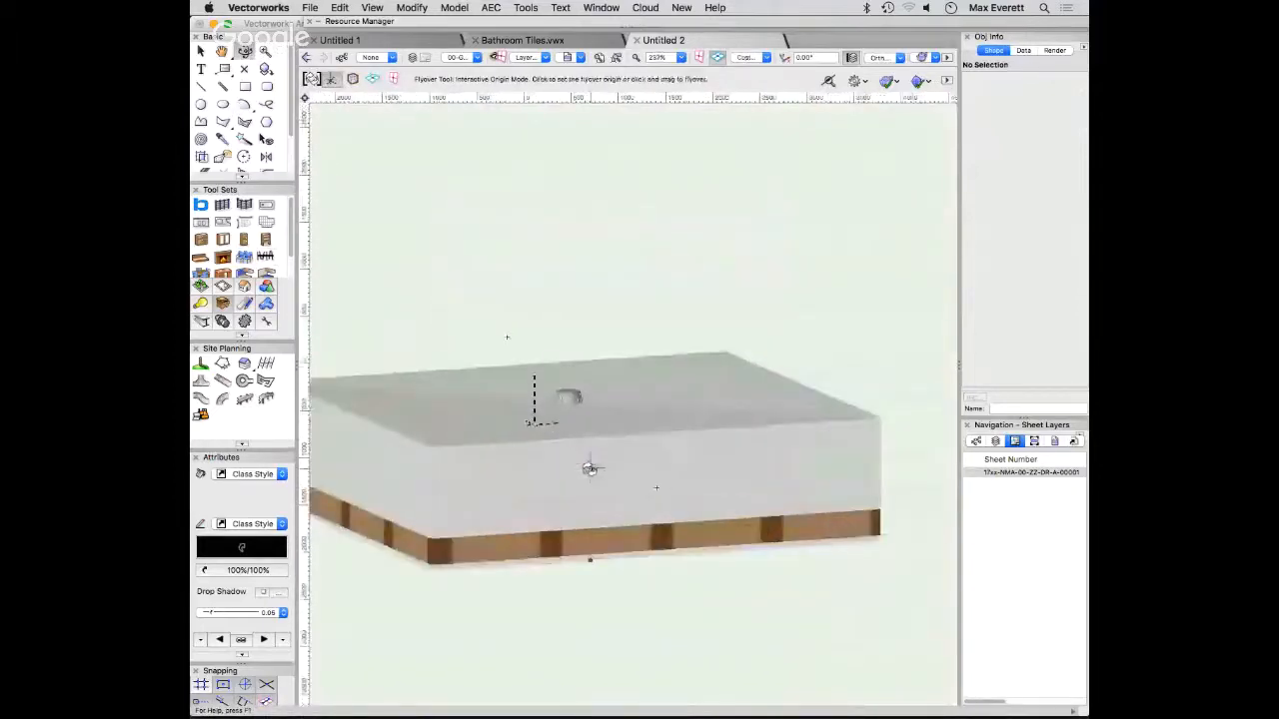
{"action": "right_click", "coordinate": [871, 382]}
{"action": "left_click", "coordinate": [848, 311]}
{"action": "right_click", "coordinate": [847, 343]}
{"action": "left_click", "coordinate": [822, 289]}
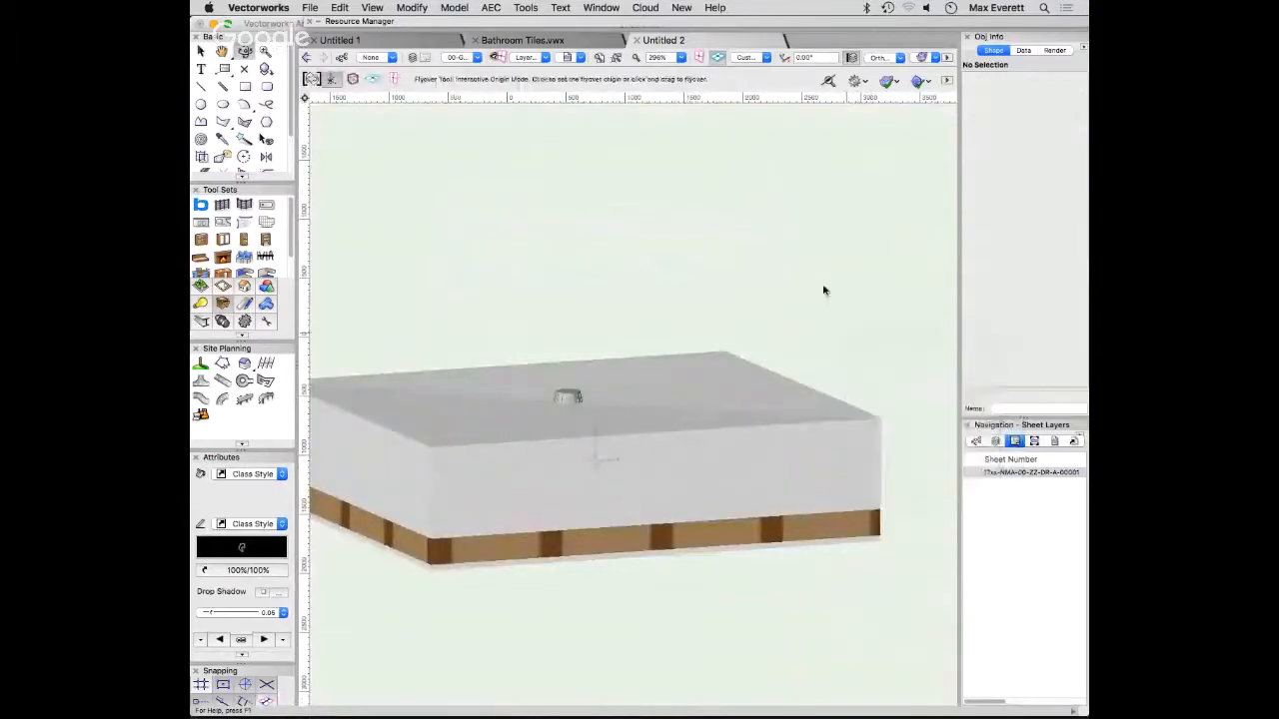
{"action": "left_click_drag", "start_coordinate": [822, 282], "coordinate": [825, 311]}
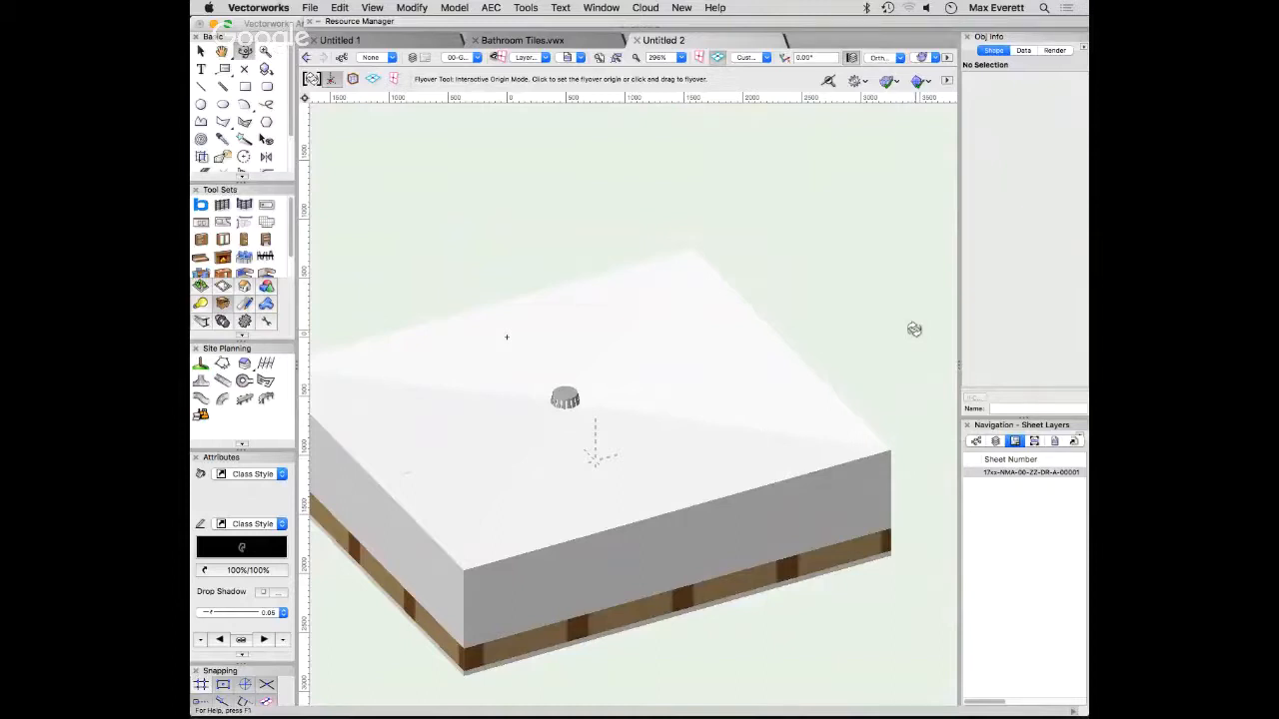
- Return to the Top/Plan view and reopen the slab's drainage settings to check the Maximum Height
{"action": "left_click", "coordinate": [199, 52]}
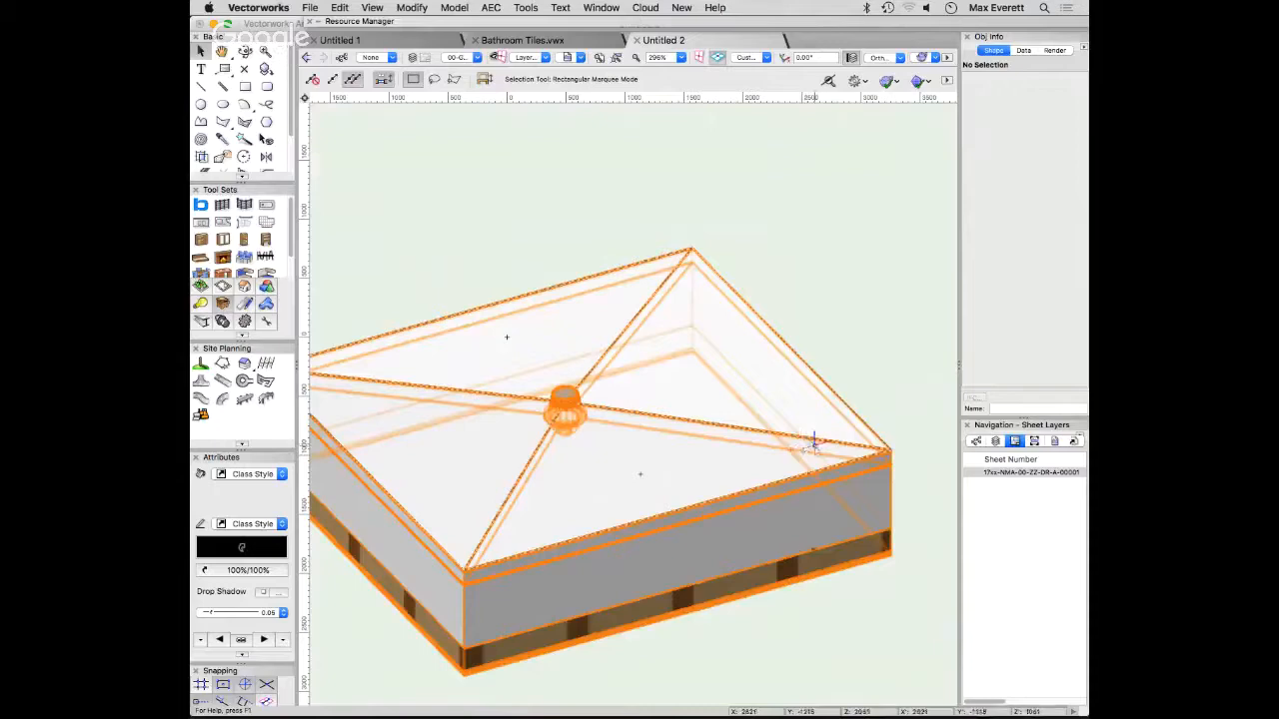
{"action": "key", "text": "super+5"}
{"action": "double_click", "coordinate": [823, 492]}
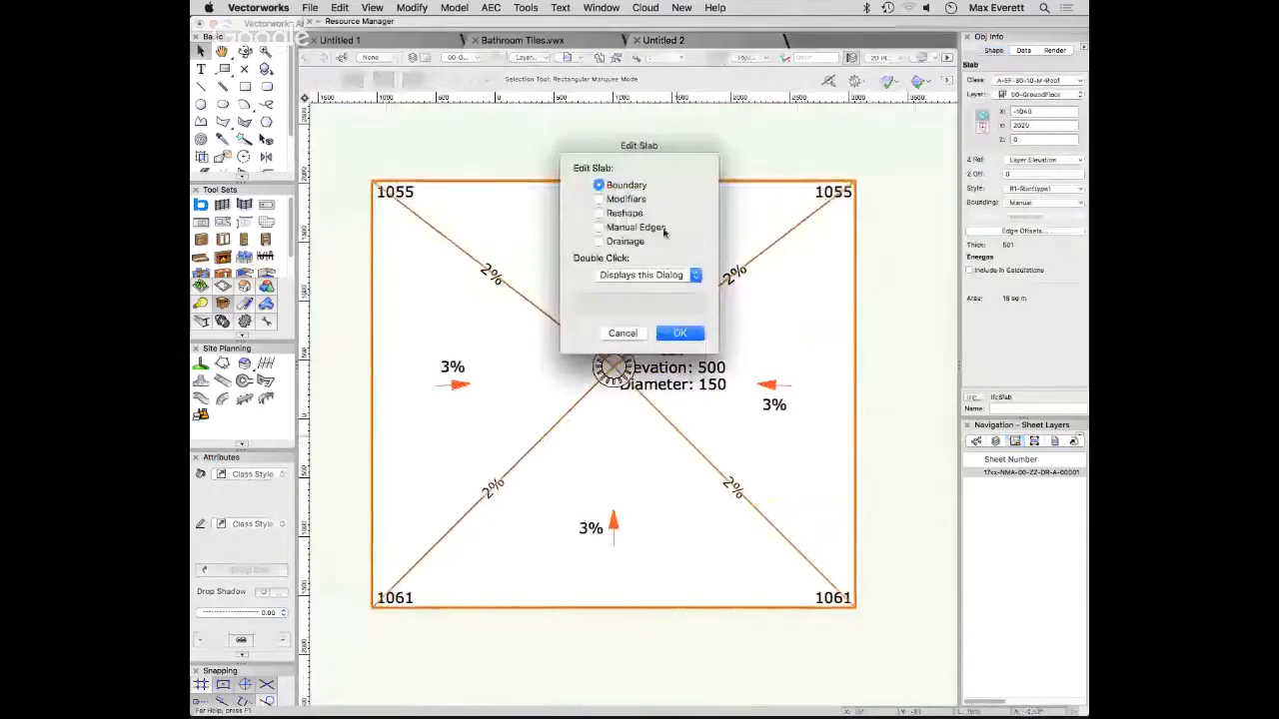
{"action": "left_click", "coordinate": [598, 241]}
{"action": "left_click", "coordinate": [679, 332]}
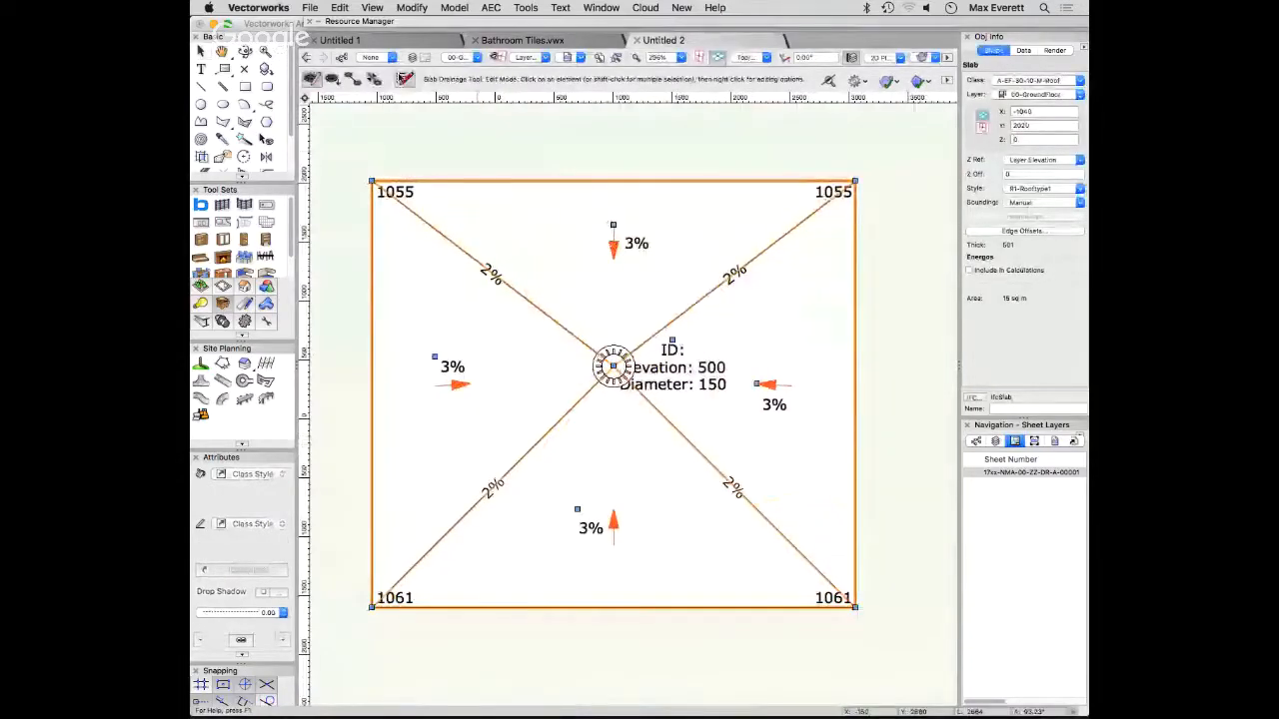
{"action": "left_click", "coordinate": [404, 78]}
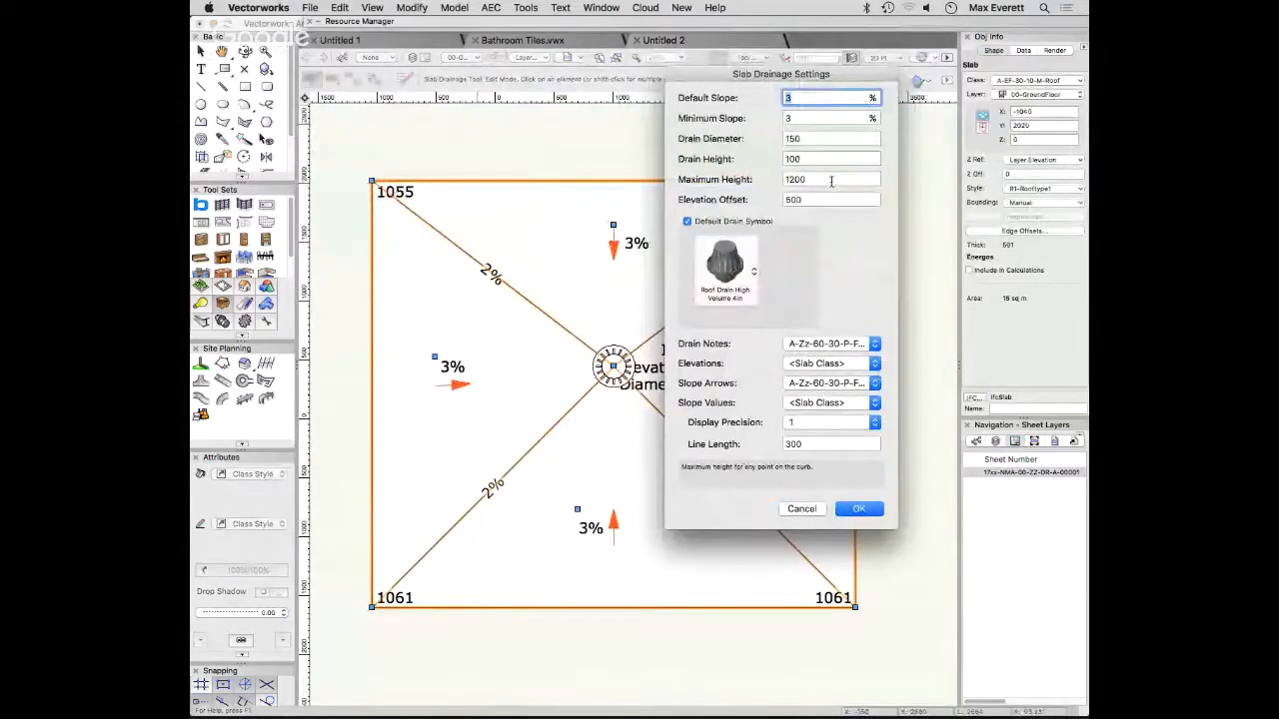
{"action": "left_click", "coordinate": [858, 509]}
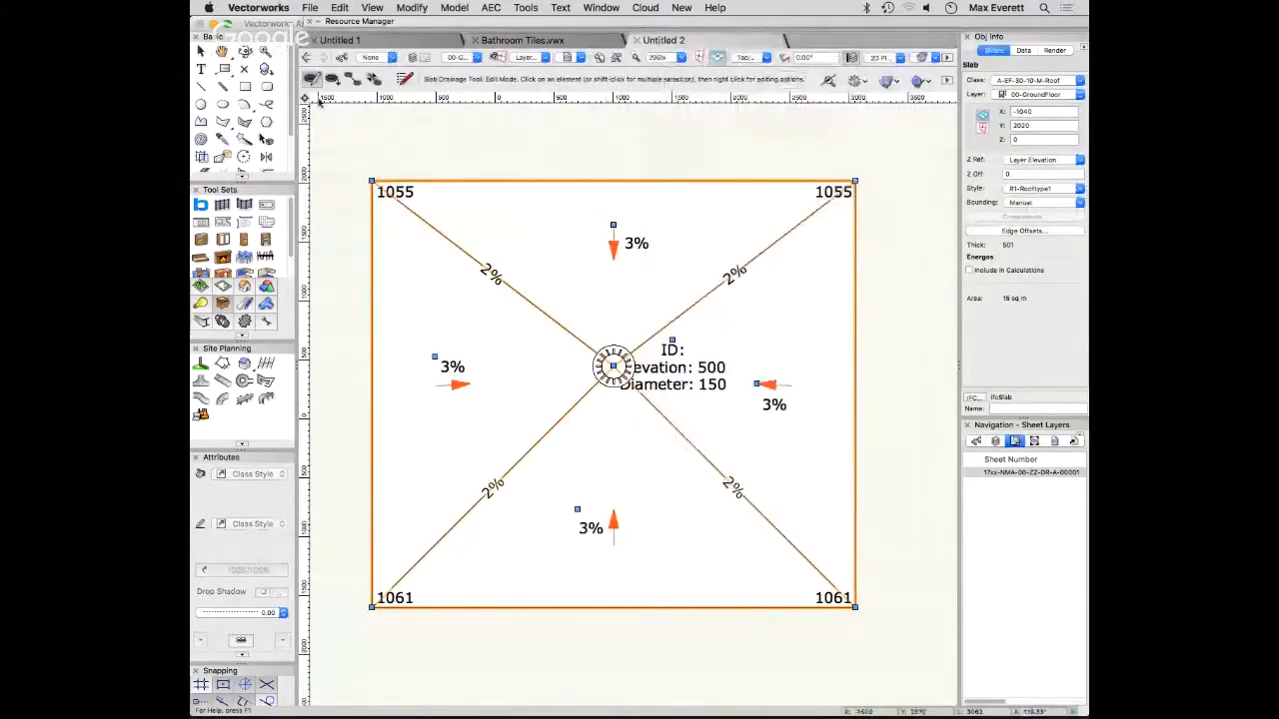
- Insert two more roof drains on the slab, one near the middle of its right edge and one near the middle of its left edge
{"action": "key", "text": "u"}
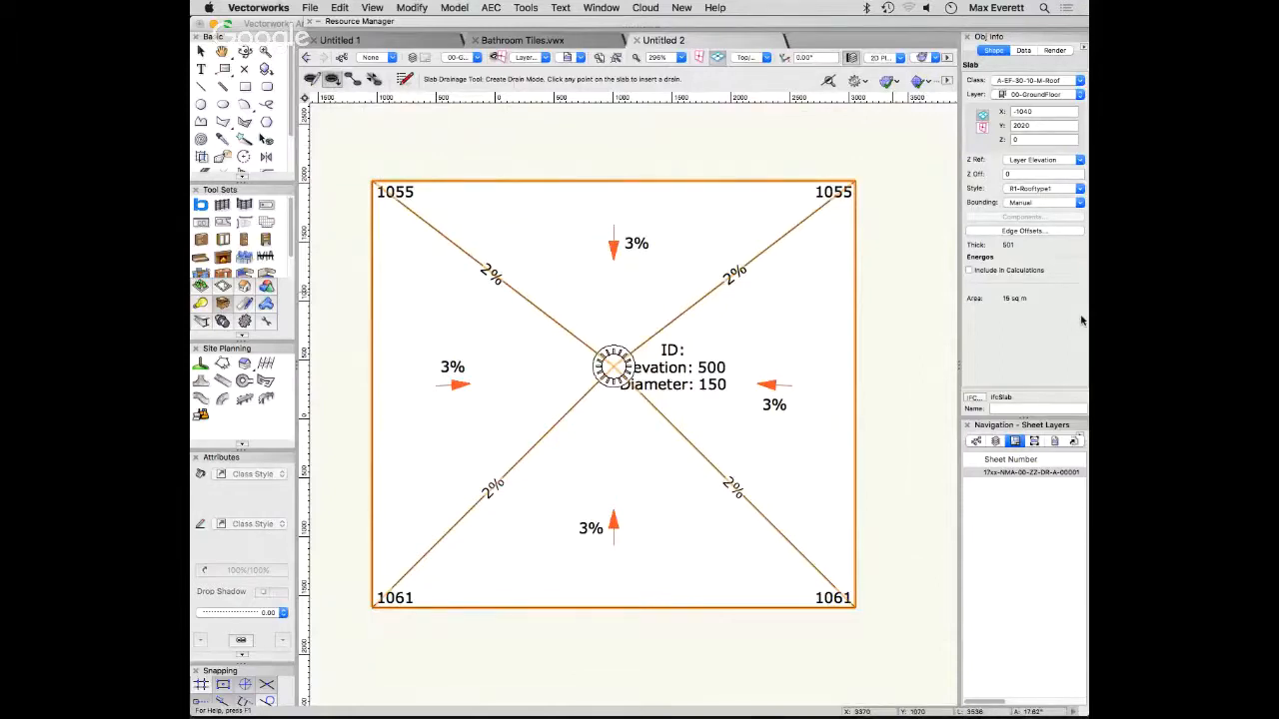
{"action": "left_click", "coordinate": [854, 365]}
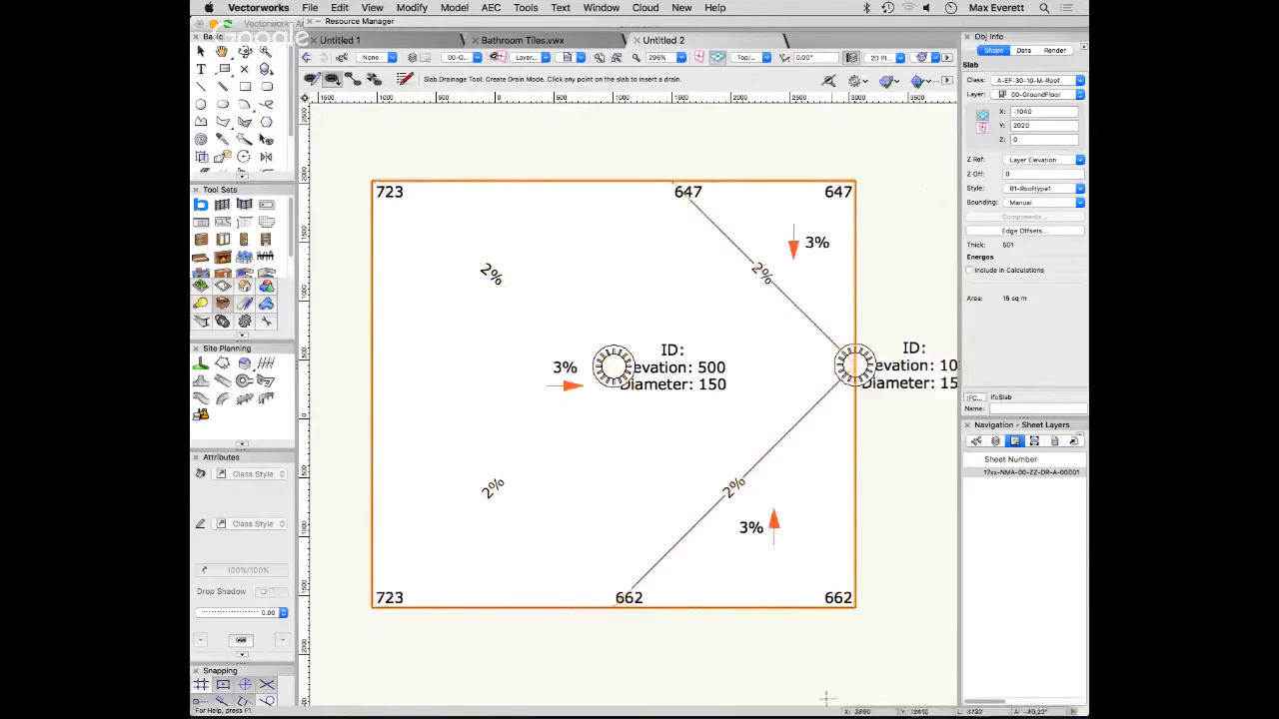
{"action": "left_click", "coordinate": [371, 359]}
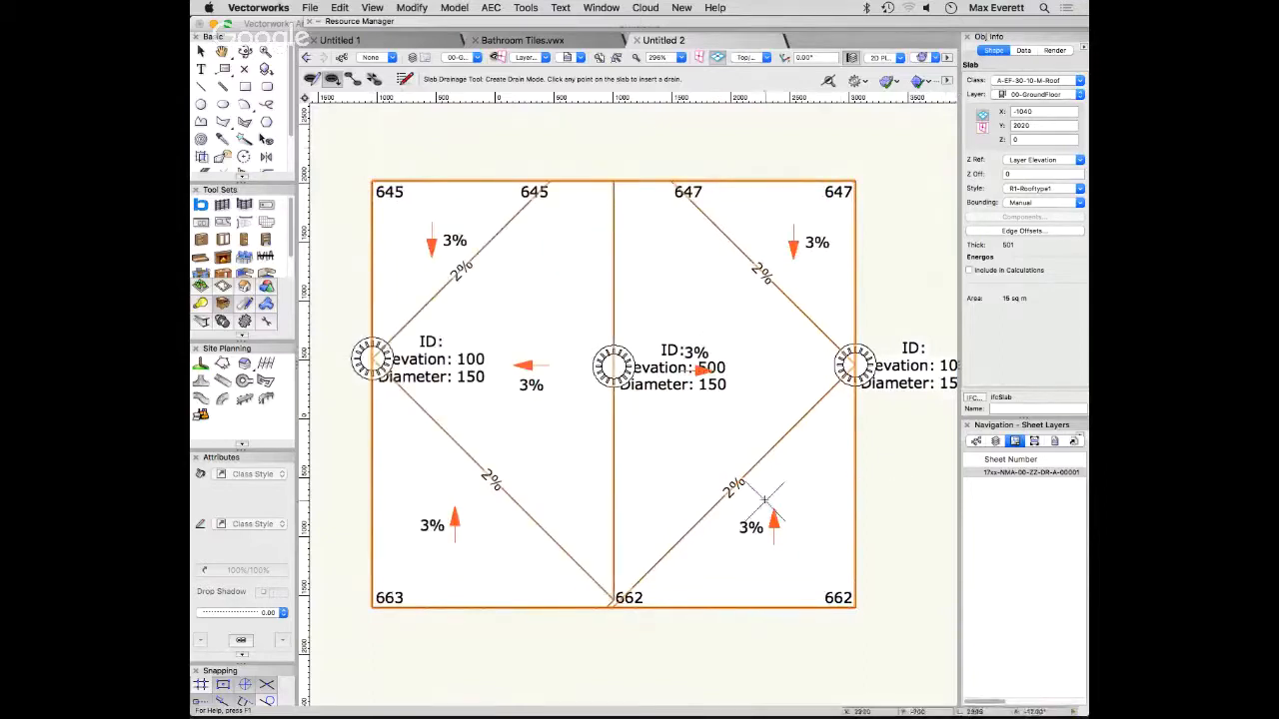
- Examine the three drains and the new falls in 3D with the slab deselected, and return to the Top/Plan view
{"action": "key", "text": "shift+c"}
{"action": "left_click_drag", "start_coordinate": [699, 460], "coordinate": [807, 264]}
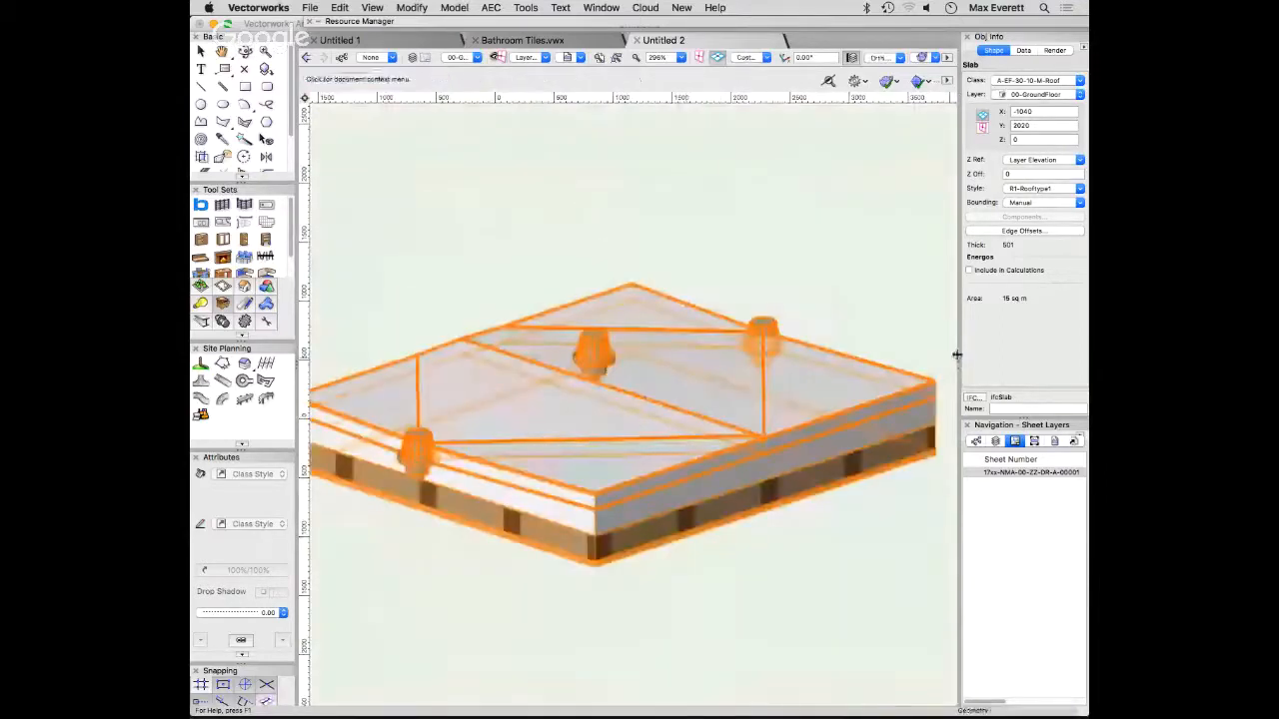
{"action": "left_click", "coordinate": [769, 274]}
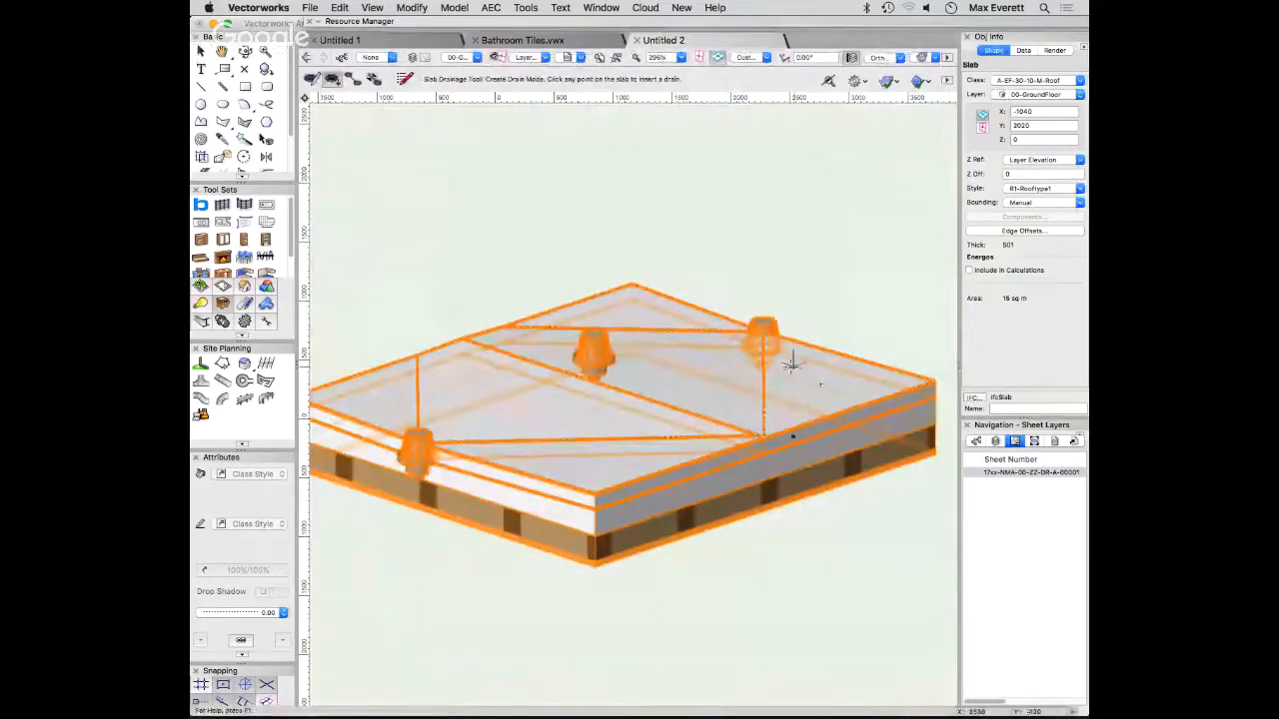
{"action": "left_click", "coordinate": [866, 292]}
{"action": "scroll", "coordinate": [883, 217], "scroll_direction": "down", "scroll_amount": 2}
{"action": "middle_click_drag", "start_coordinate": [892, 184], "coordinate": [933, 92]}
{"action": "middle_click_drag", "start_coordinate": [850, 286], "coordinate": [809, 299], "text": "super"}
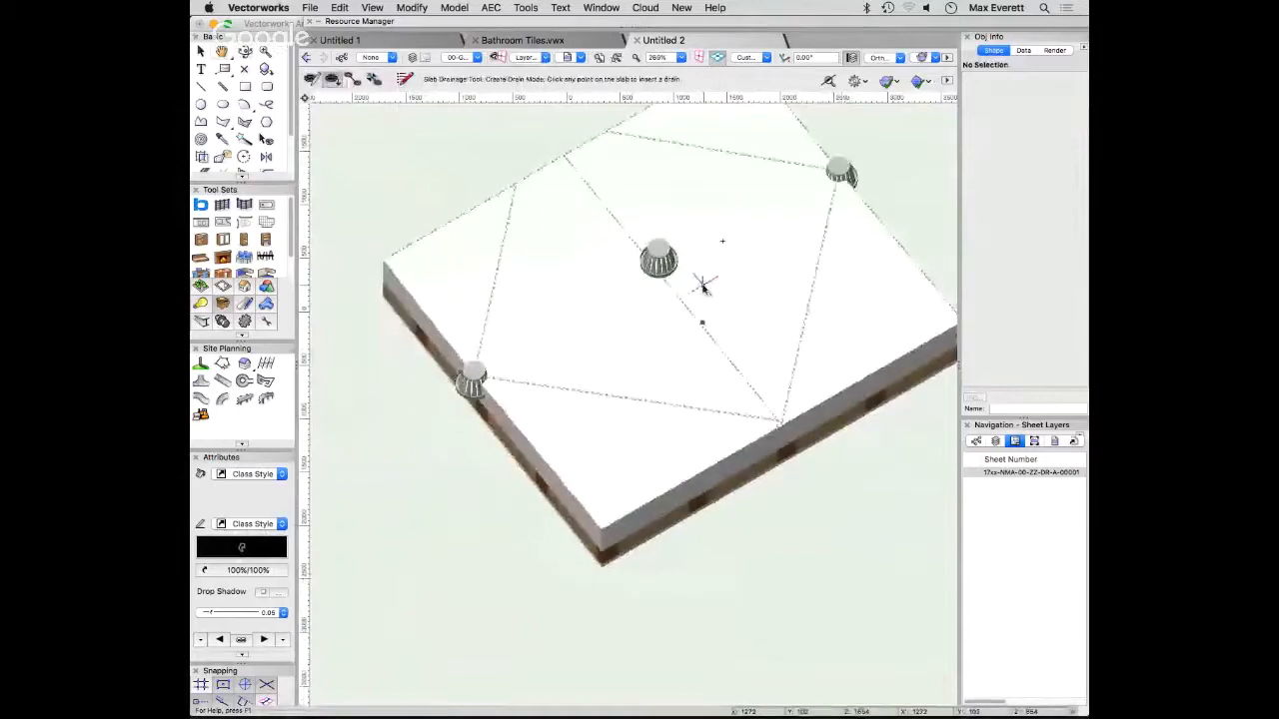
{"action": "key", "text": "super+5"}
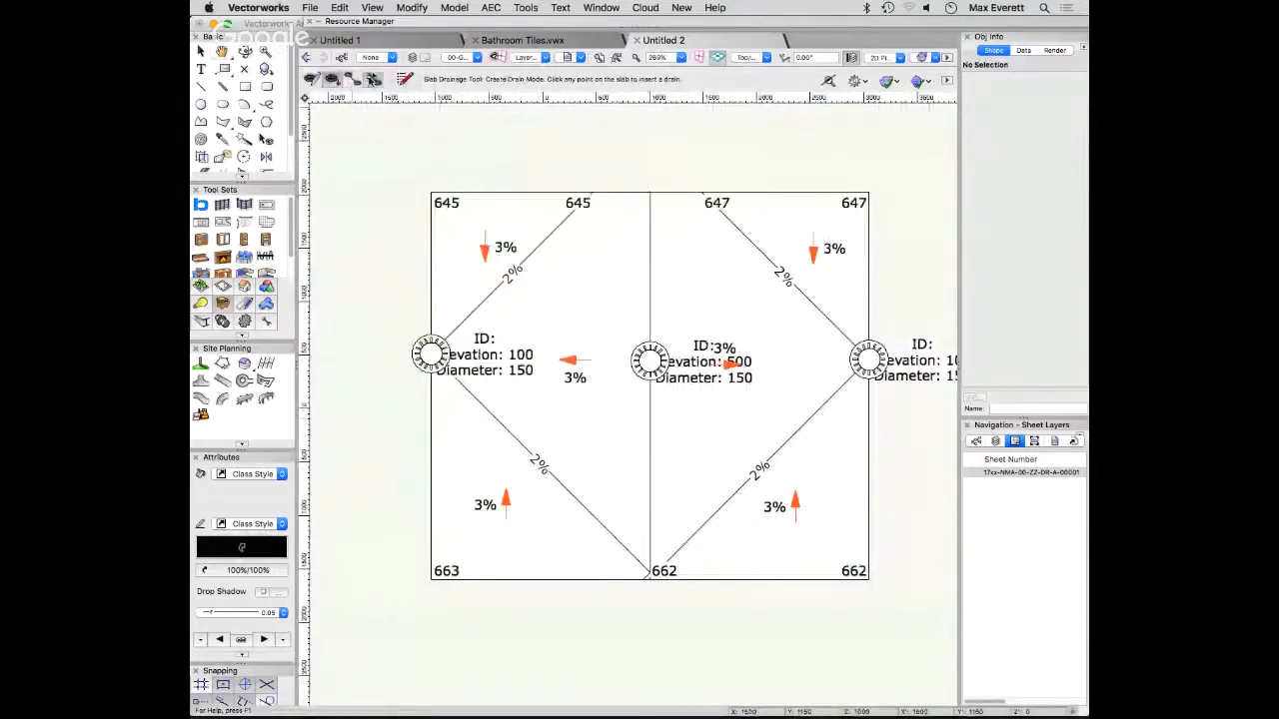
- Try to create a valley from the slab's centre drain to the drain on its right edge
{"action": "left_click", "coordinate": [373, 80]}
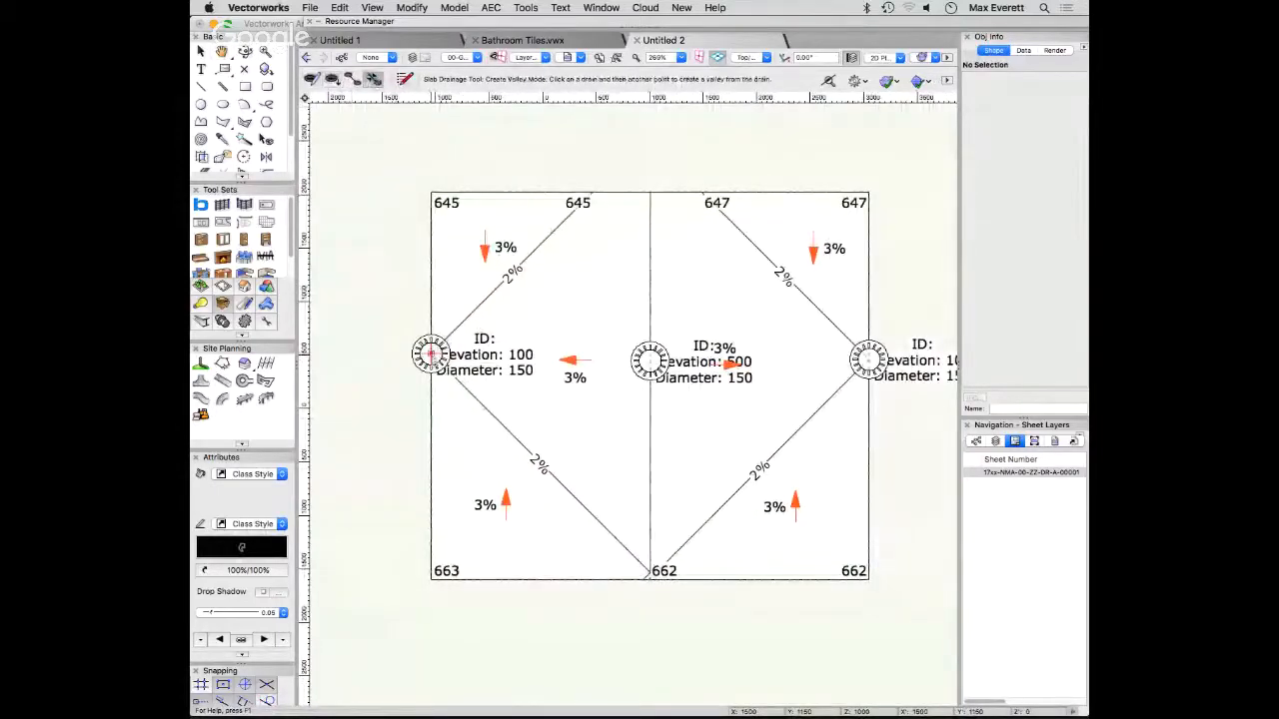
{"action": "left_click", "coordinate": [649, 360]}
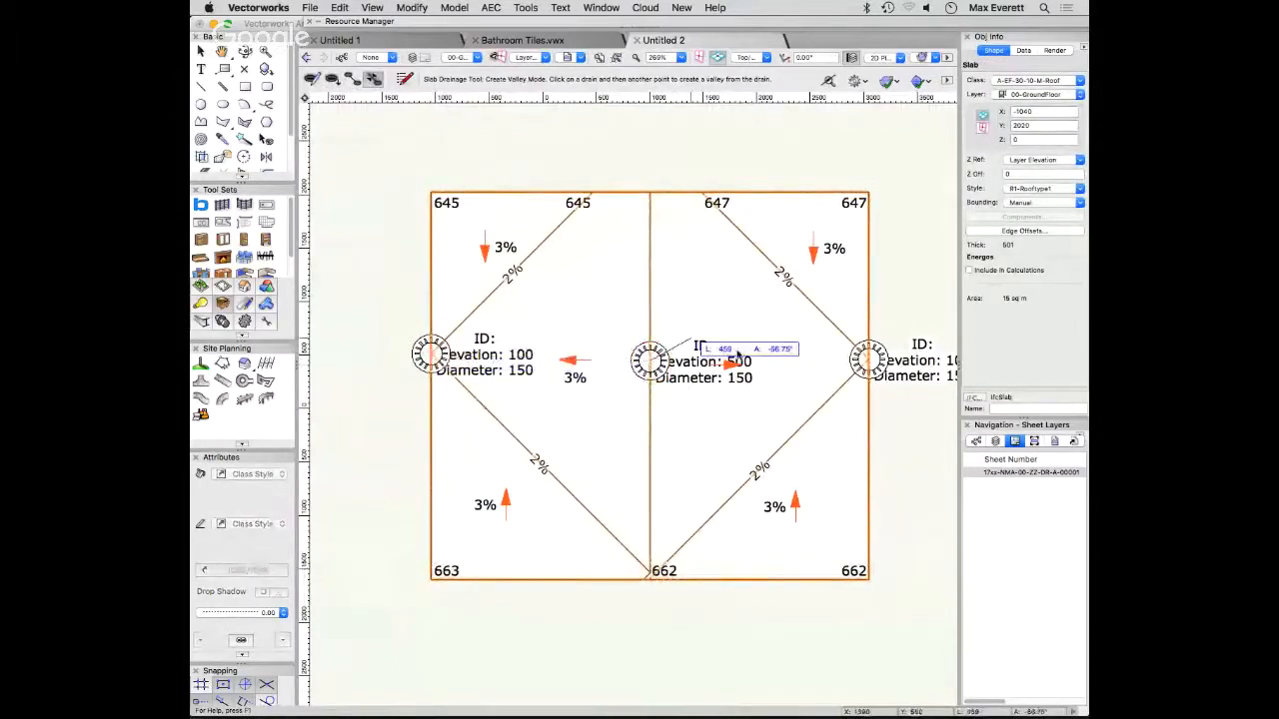
{"action": "left_click", "coordinate": [376, 82]}
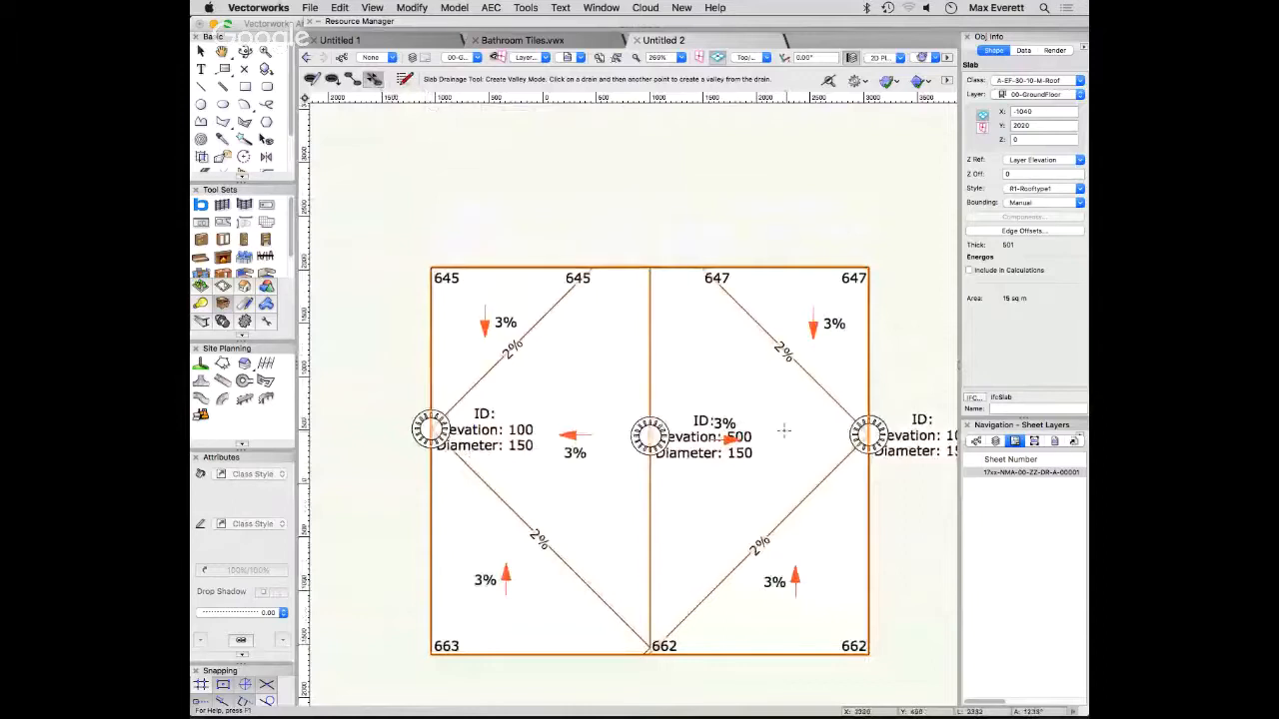
{"action": "left_click", "coordinate": [650, 436]}
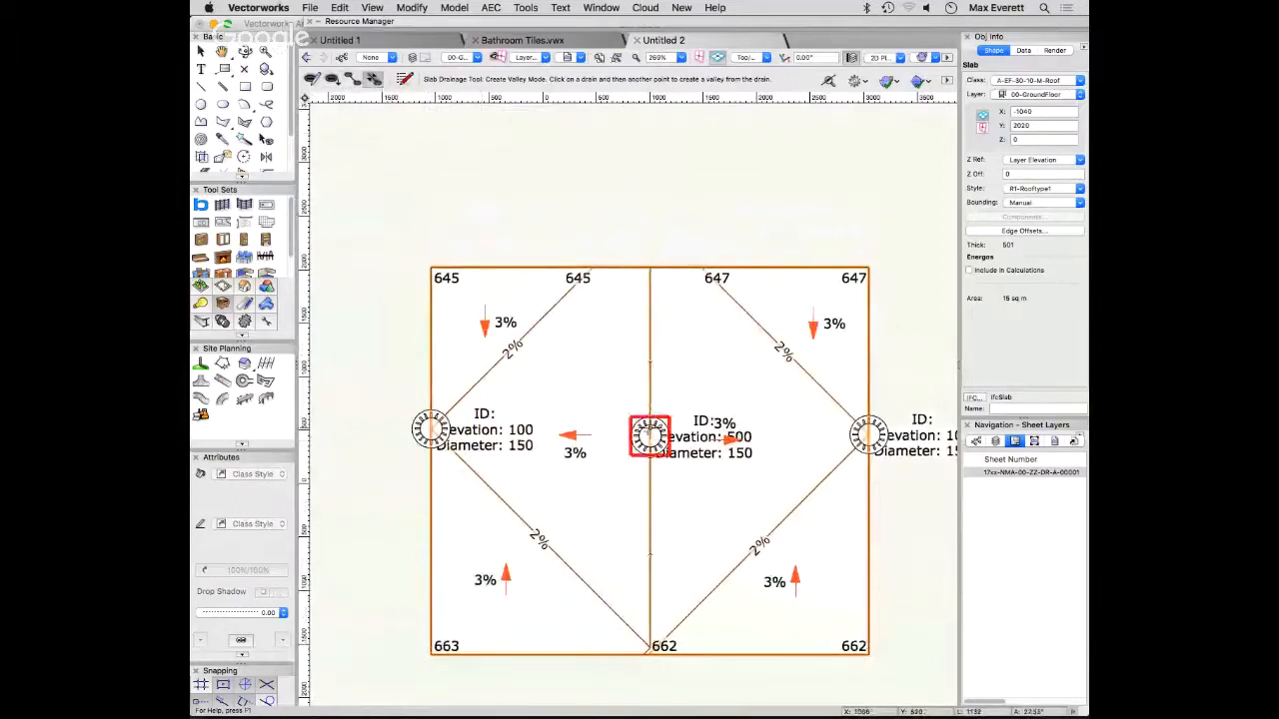
{"action": "left_click", "coordinate": [867, 437]}
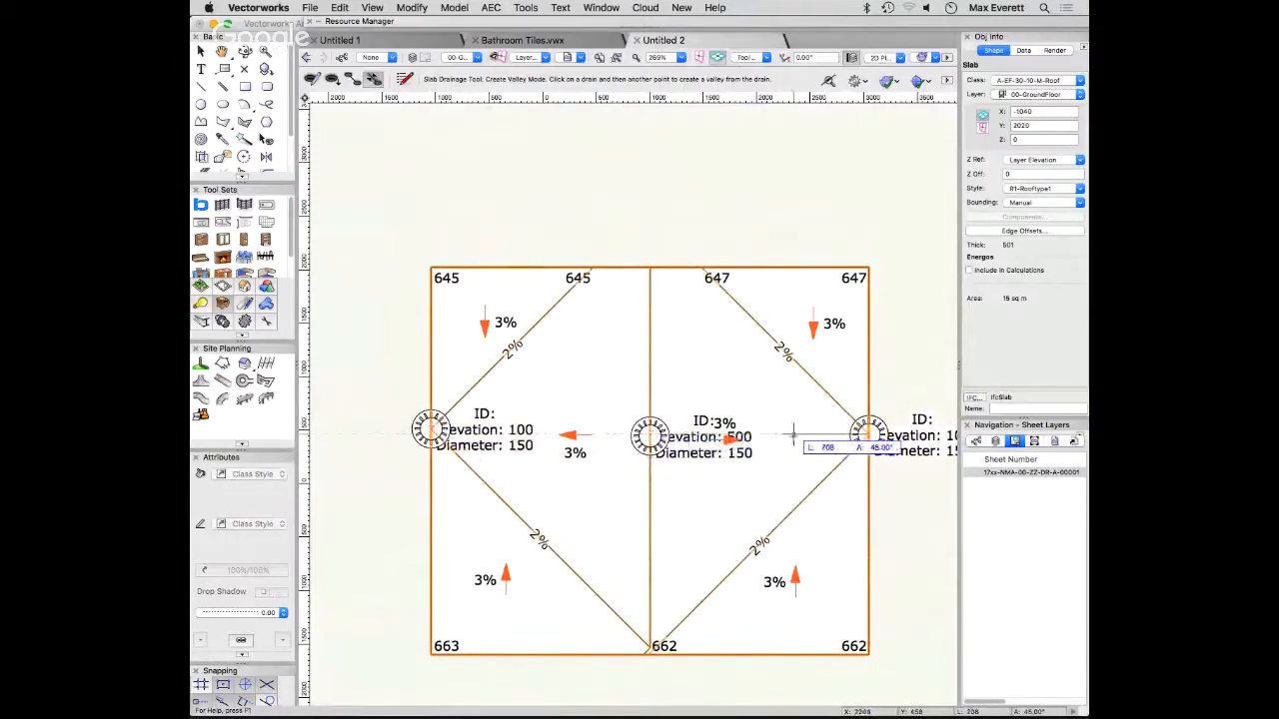
{"action": "key", "text": "Escape"}
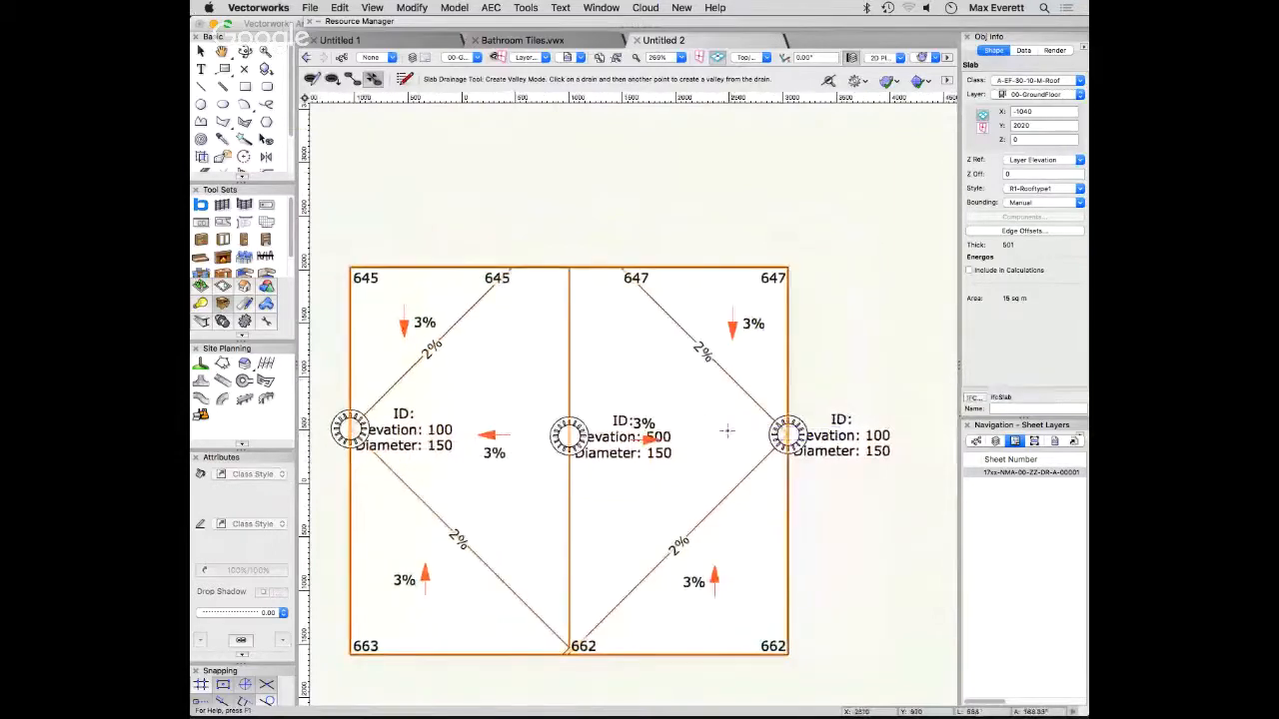
- Try to create an additional valley from the drain on the slab's right edge towards its upper edge
{"action": "left_click", "coordinate": [781, 430]}
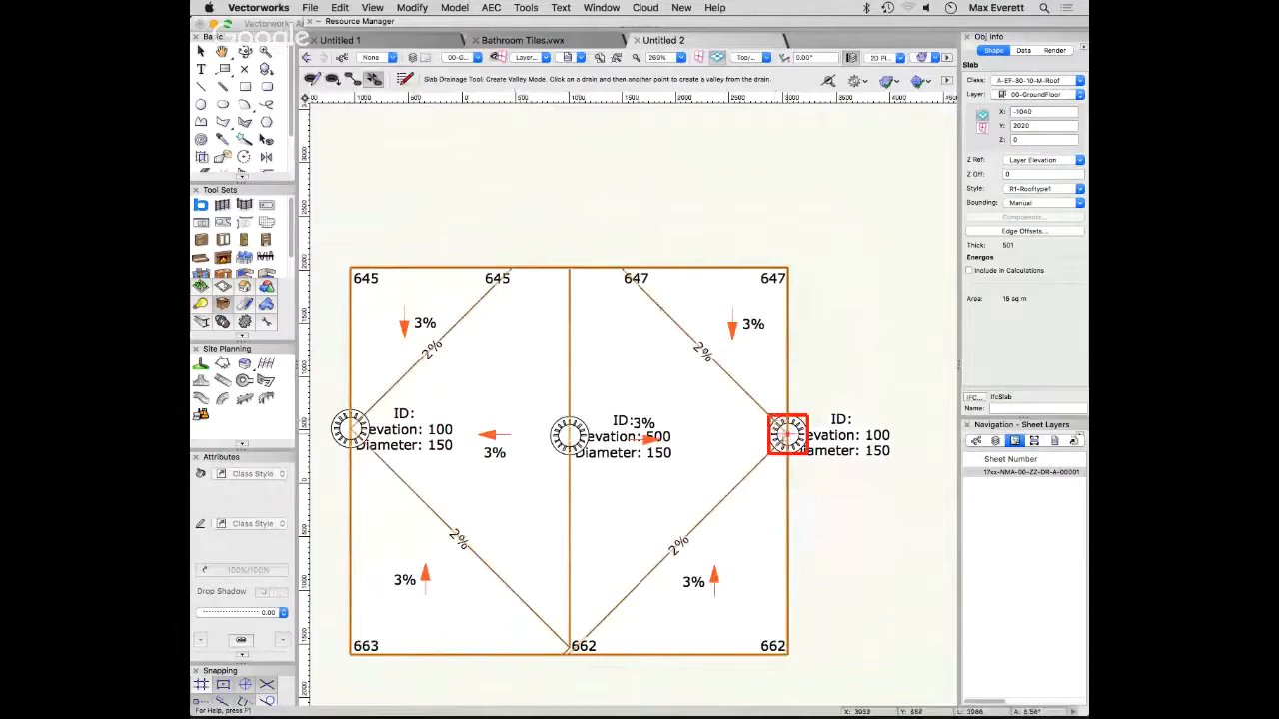
{"action": "left_click", "coordinate": [786, 266]}
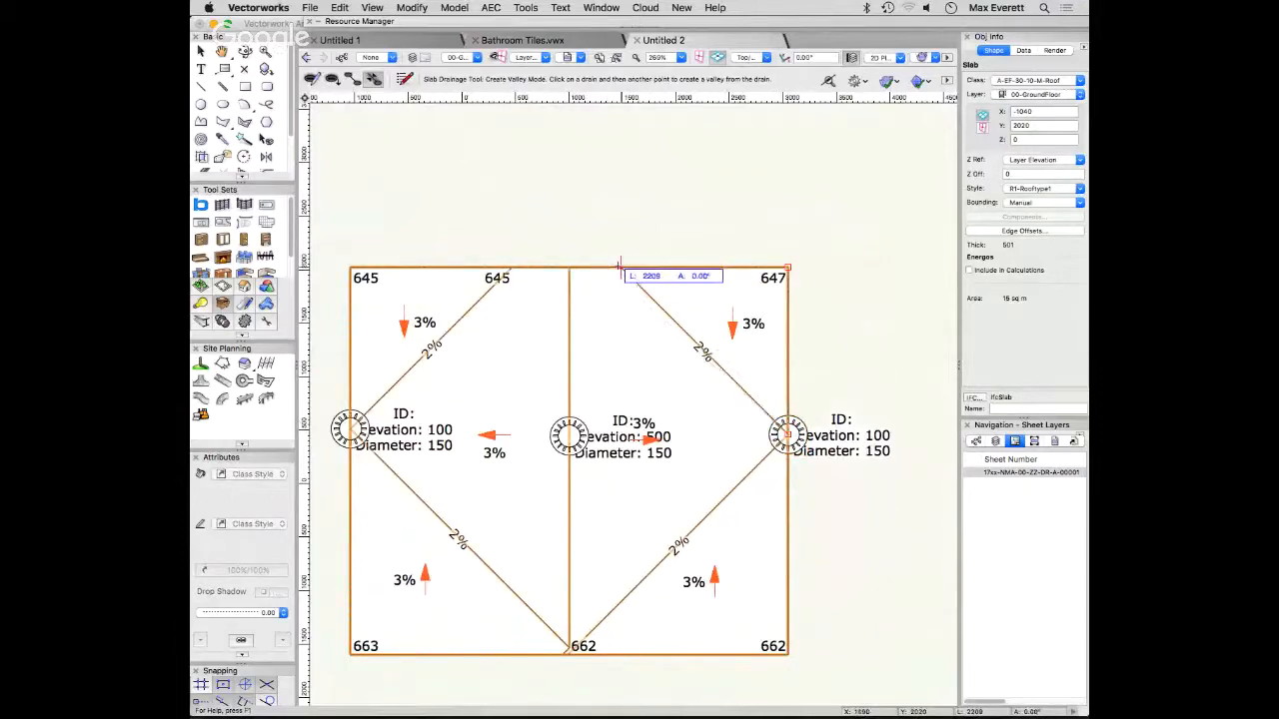
{"action": "left_click", "coordinate": [620, 266]}
{"action": "left_click", "coordinate": [611, 349]}
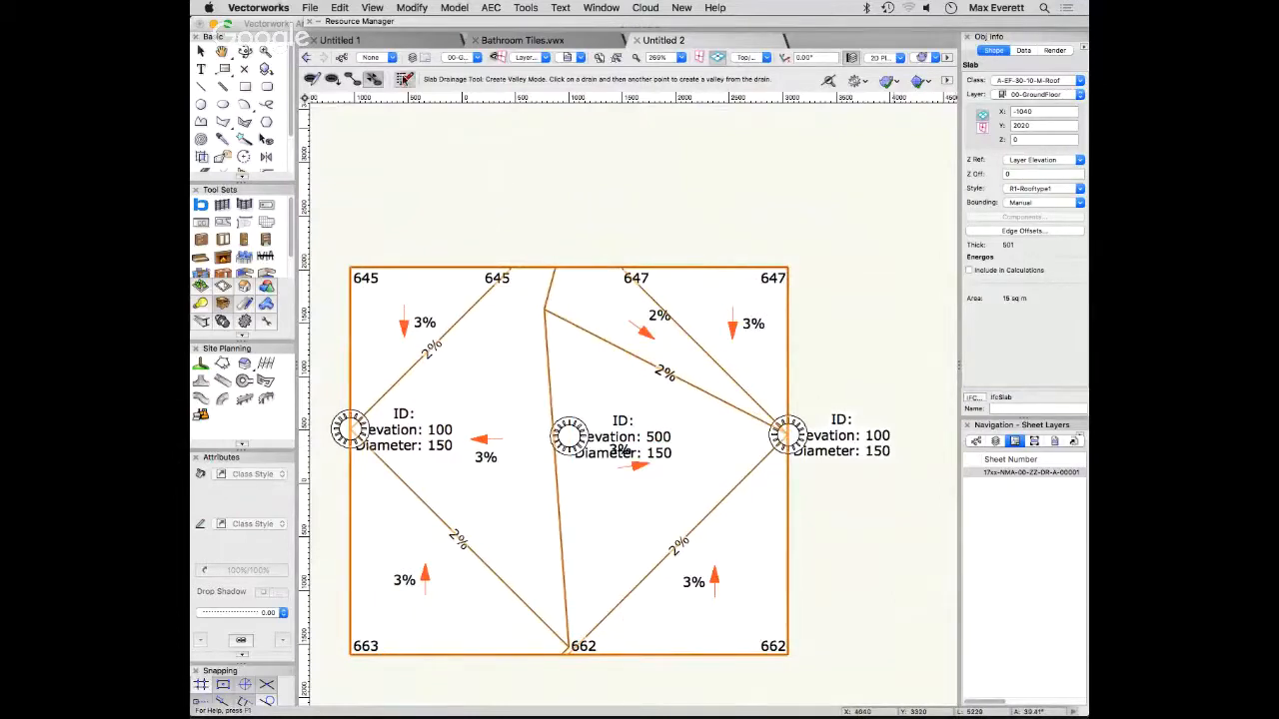
- Connect the right-edge drain to the slab's centre drain with a valley using the Connect Drains mode
{"action": "left_click", "coordinate": [351, 79]}
{"action": "left_click", "coordinate": [787, 432]}
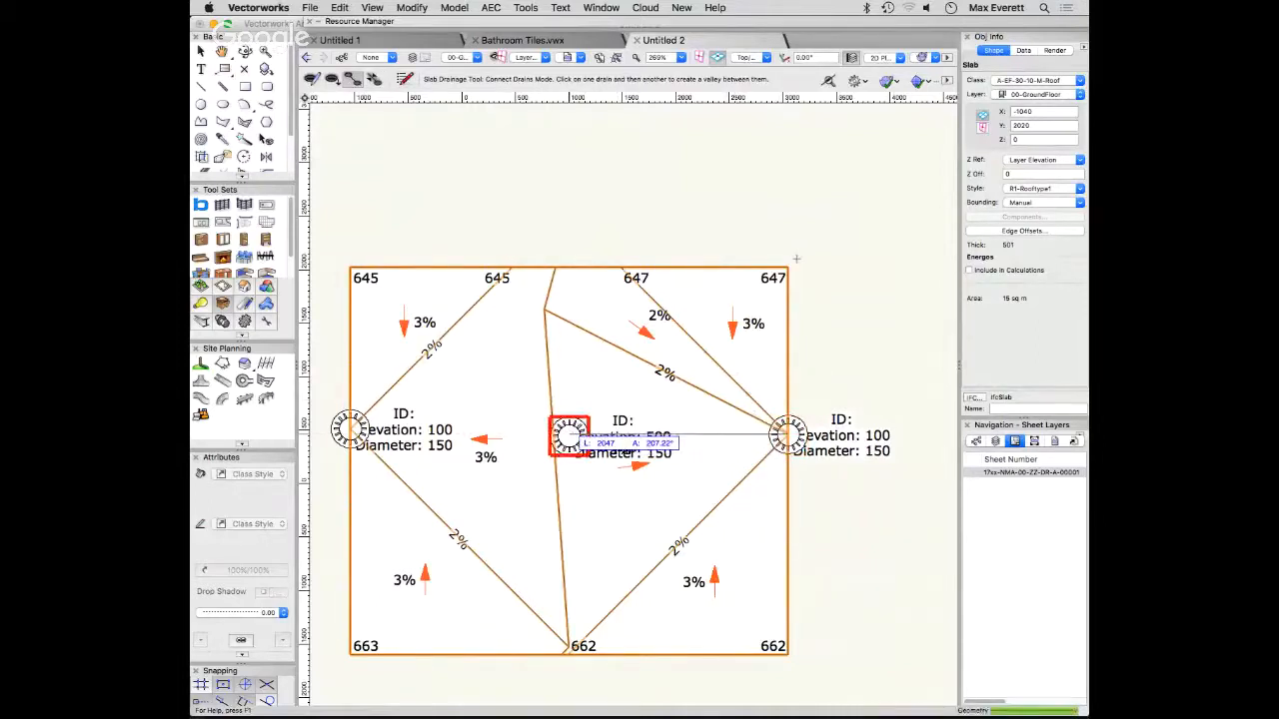
{"action": "left_click", "coordinate": [568, 433]}
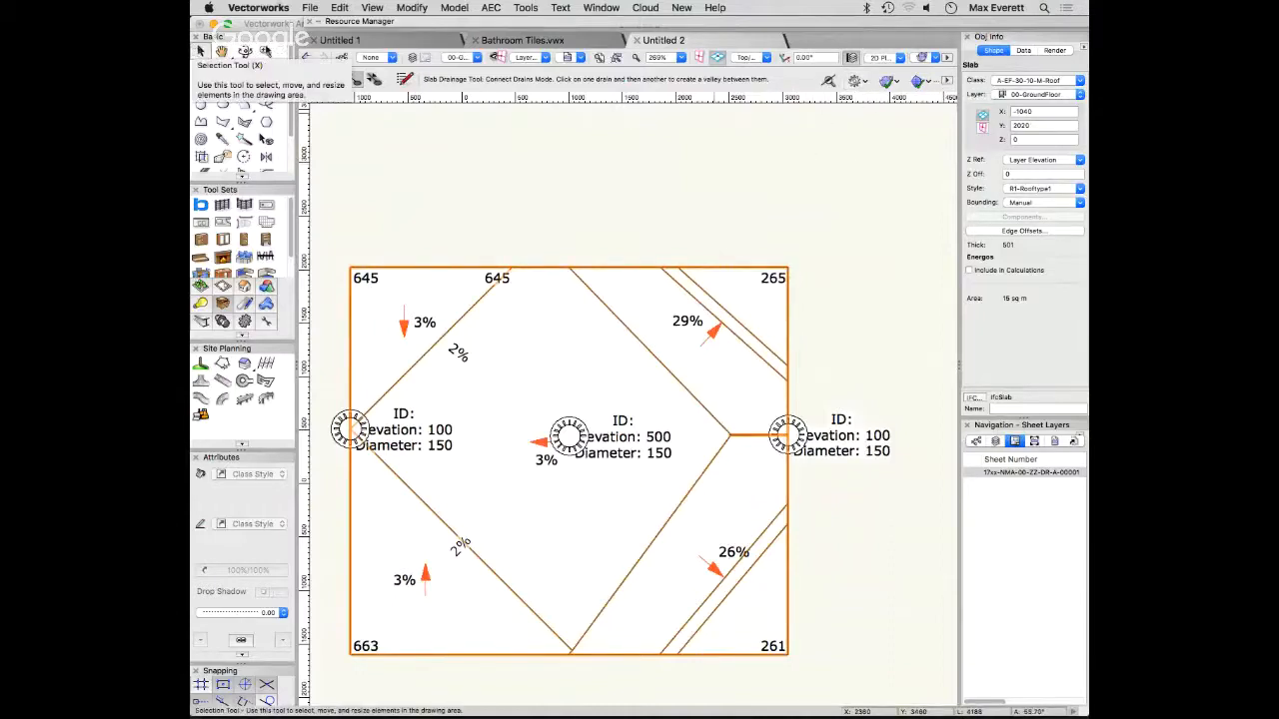
- Delete the slab's centre drain and the drain on its right edge in the Slab Drainage tool's Edit mode
{"action": "left_click", "coordinate": [311, 78]}
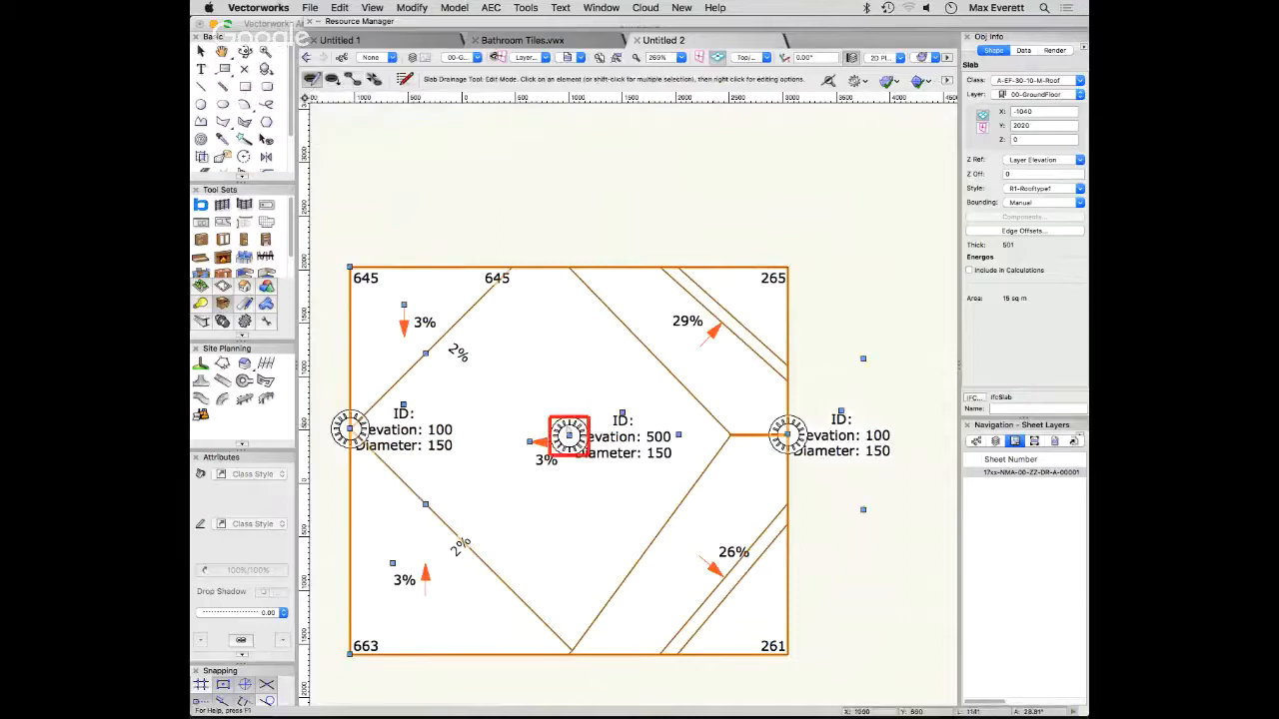
{"action": "right_click", "coordinate": [567, 435]}
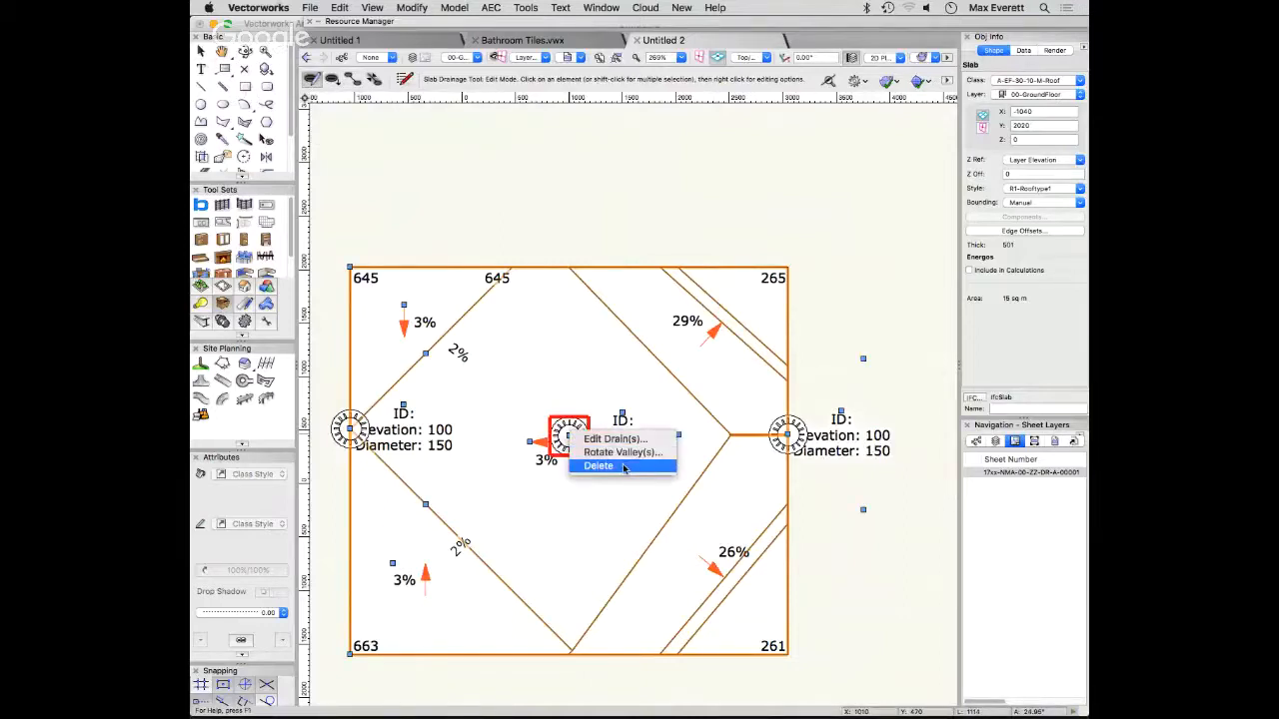
{"action": "left_click", "coordinate": [599, 466]}
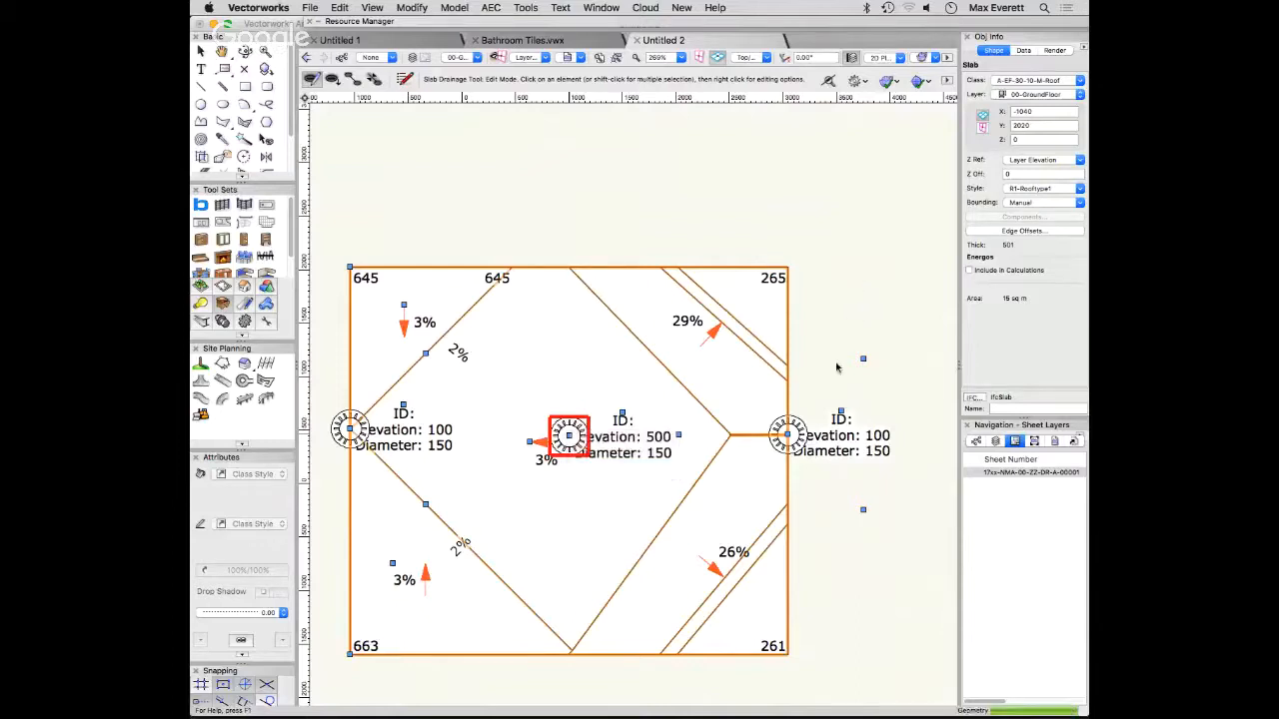
{"action": "left_click", "coordinate": [729, 297]}
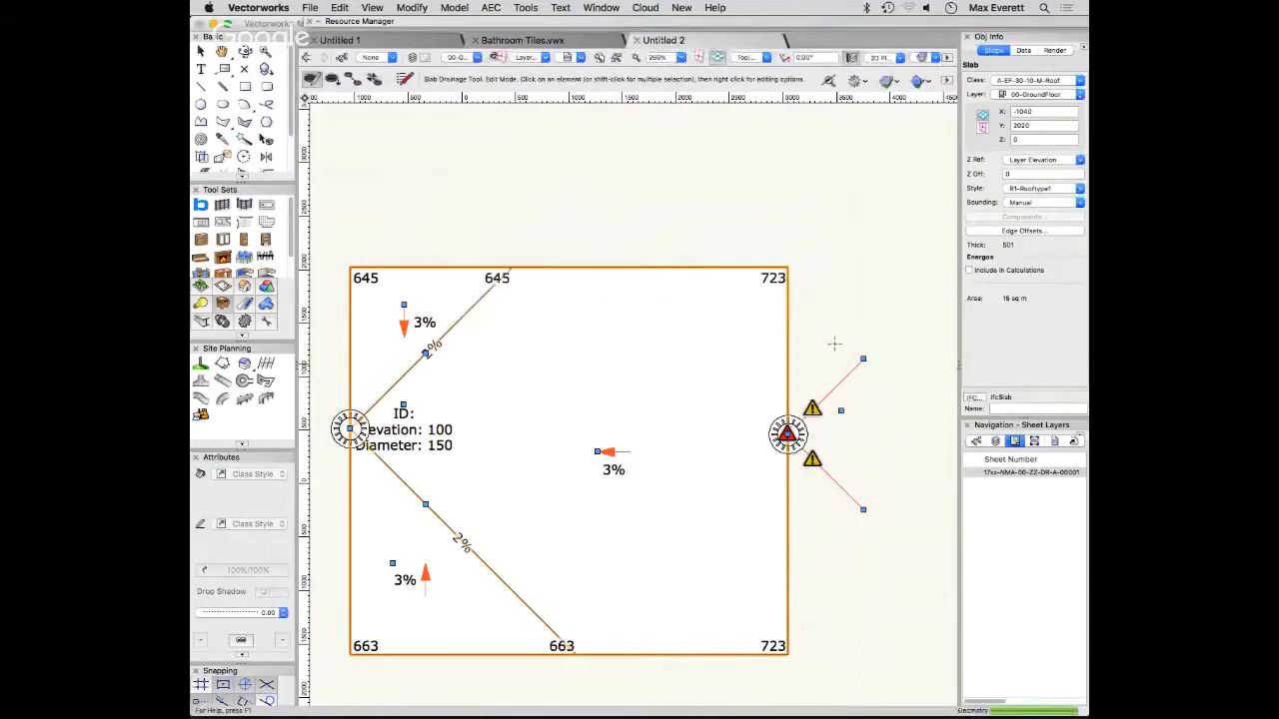
{"action": "right_click", "coordinate": [786, 435]}
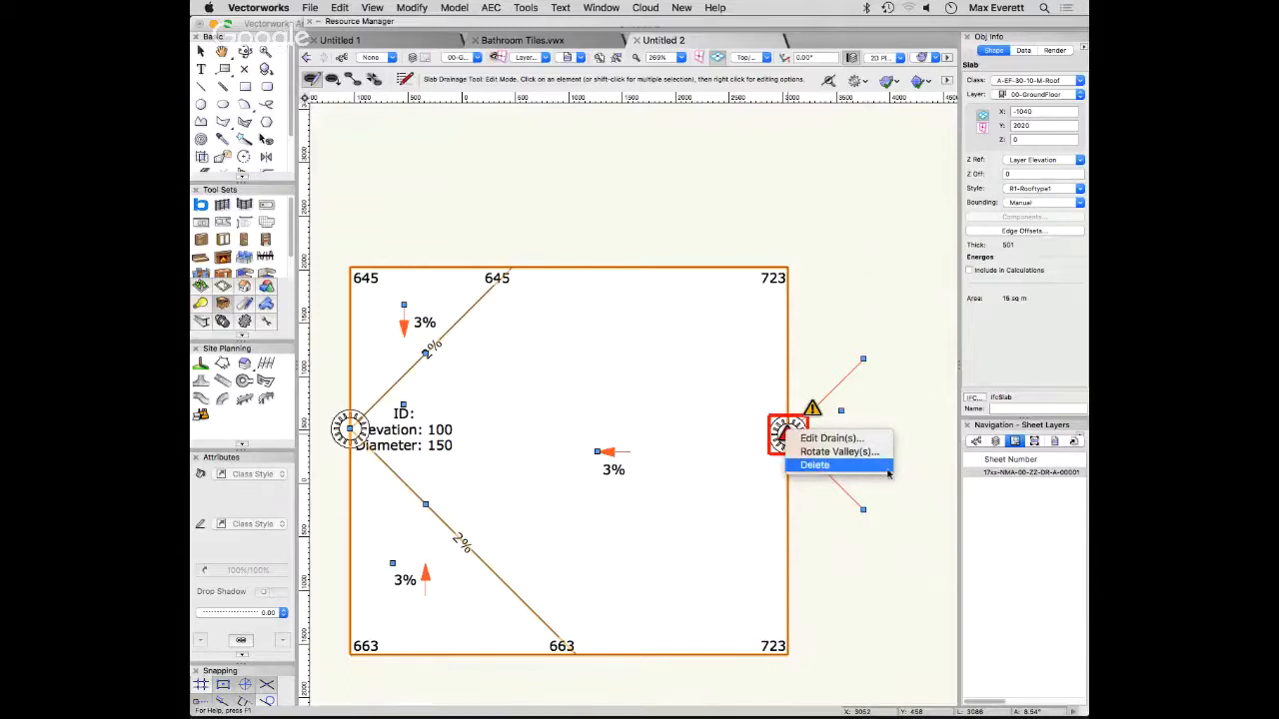
{"action": "key", "text": "Return"}
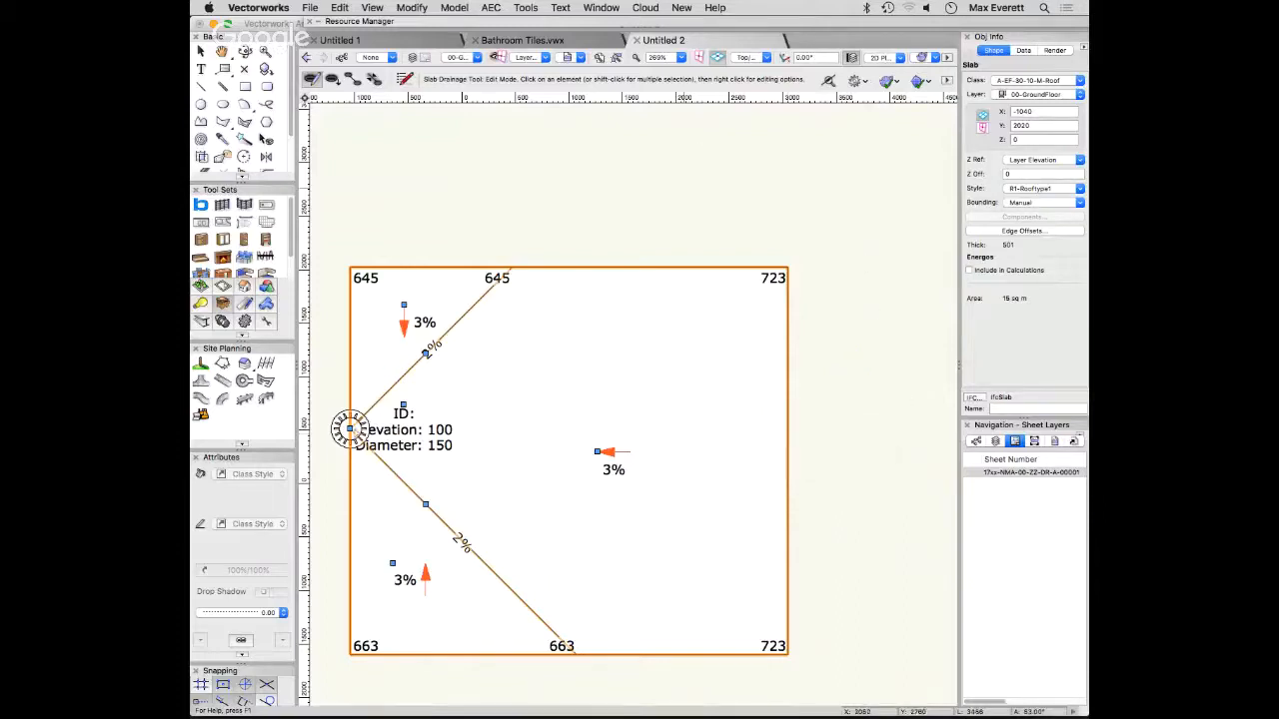
- Relocate the remaining left-edge drain to the slab's interior and delete it, leaving the slab without drainage
{"action": "left_click", "coordinate": [349, 429]}
{"action": "left_click_drag", "start_coordinate": [348, 428], "coordinate": [618, 389]}
{"action": "right_click", "coordinate": [623, 389]}
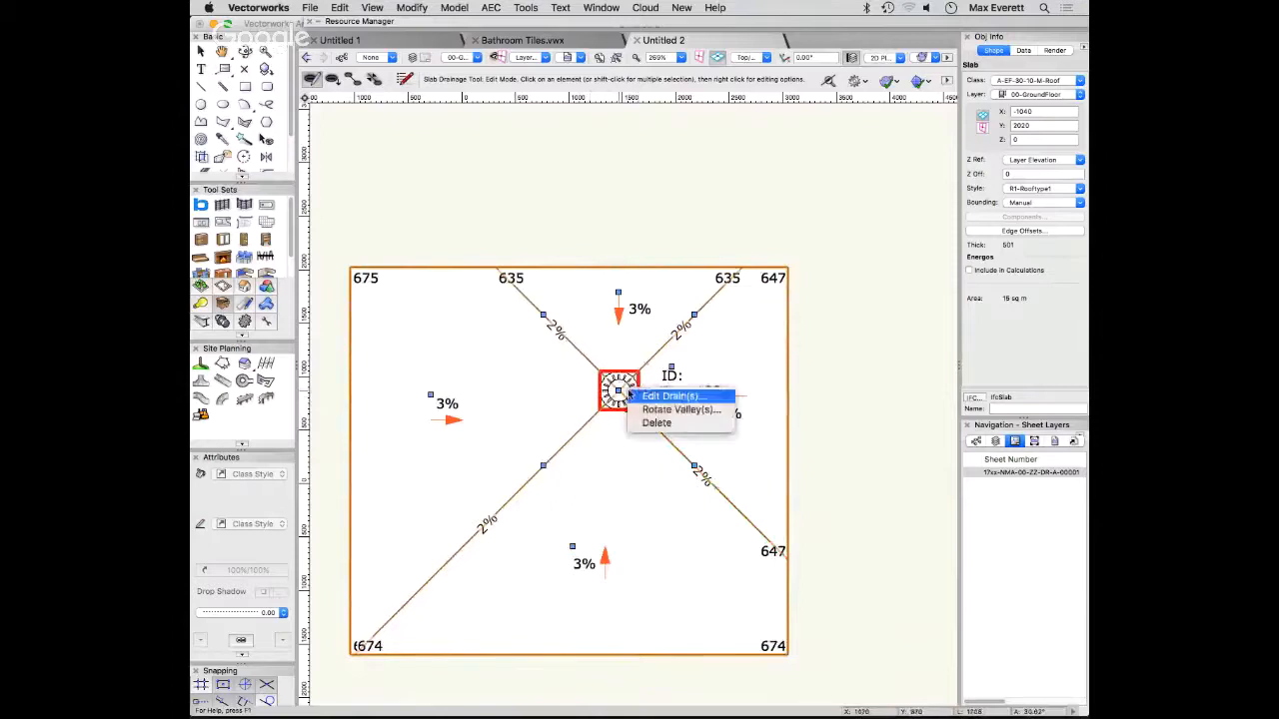
{"action": "left_click", "coordinate": [657, 424]}
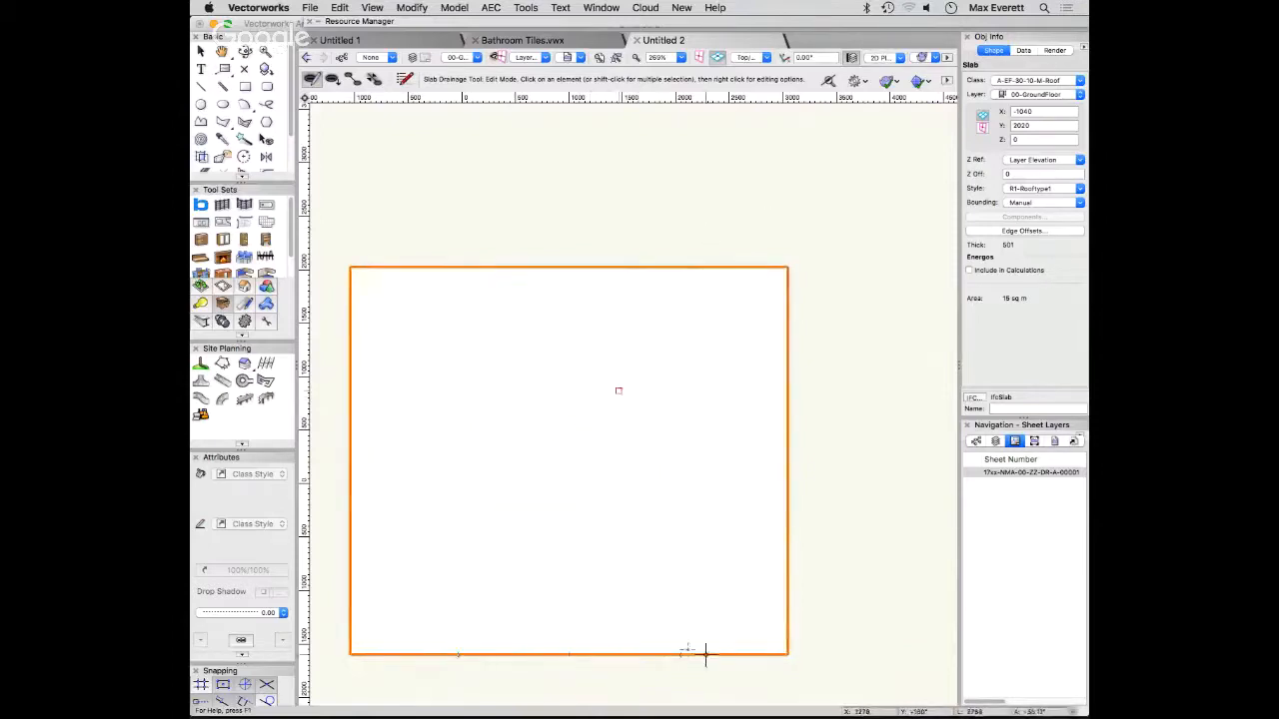
{"action": "middle_click_drag", "start_coordinate": [664, 608], "coordinate": [872, 582]}
{"action": "scroll", "coordinate": [772, 466], "scroll_direction": "down", "scroll_amount": 1}
{"action": "middle_click_drag", "start_coordinate": [774, 467], "coordinate": [674, 378]}
{"action": "scroll", "coordinate": [711, 392], "scroll_direction": "down", "scroll_amount": 1}
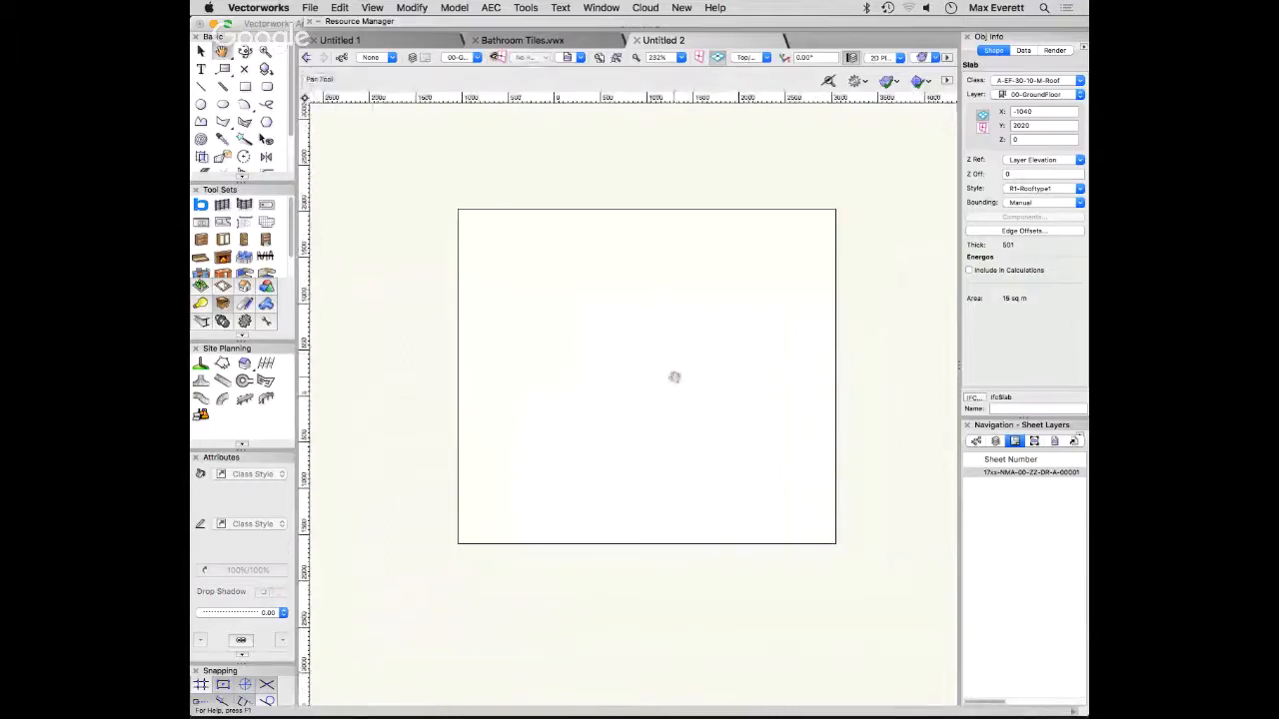
{"action": "scroll", "coordinate": [674, 377], "scroll_direction": "down", "scroll_amount": 1}
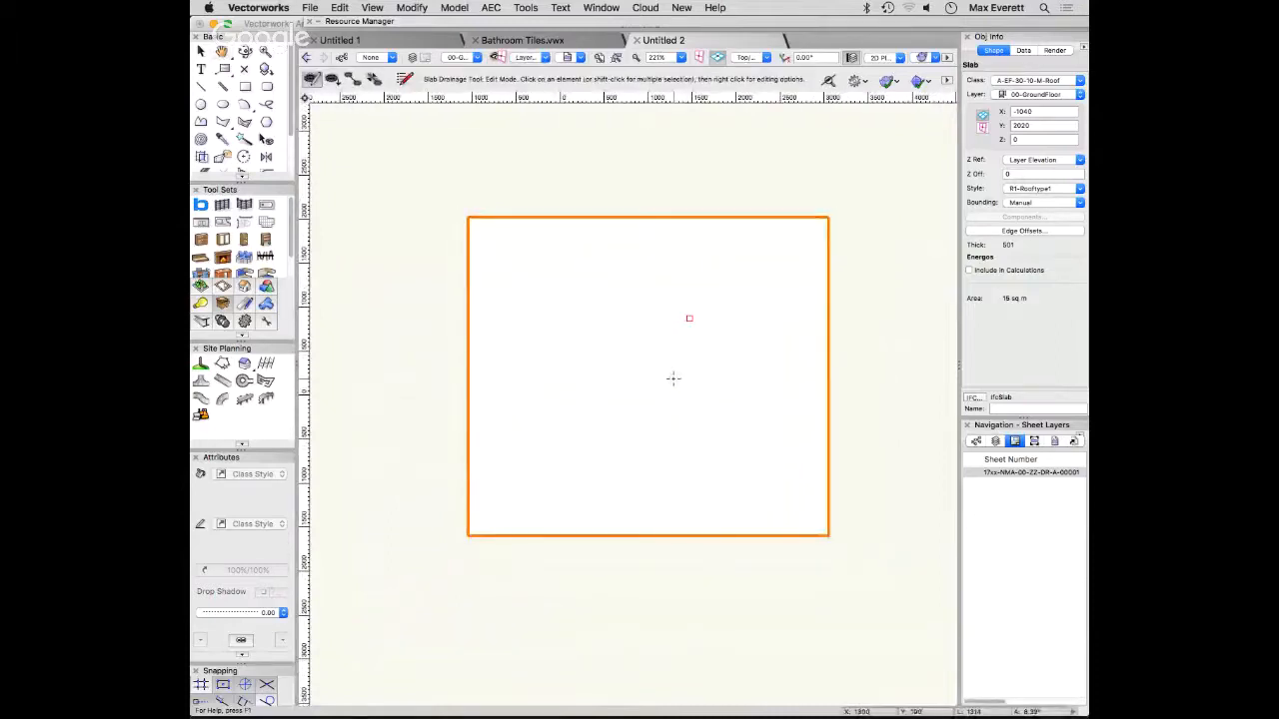
- Draw a vertical downspout about 1200 mm long in plan, just outside the slab's left edge, with the Downspouts tool
{"action": "left_click", "coordinate": [200, 51]}
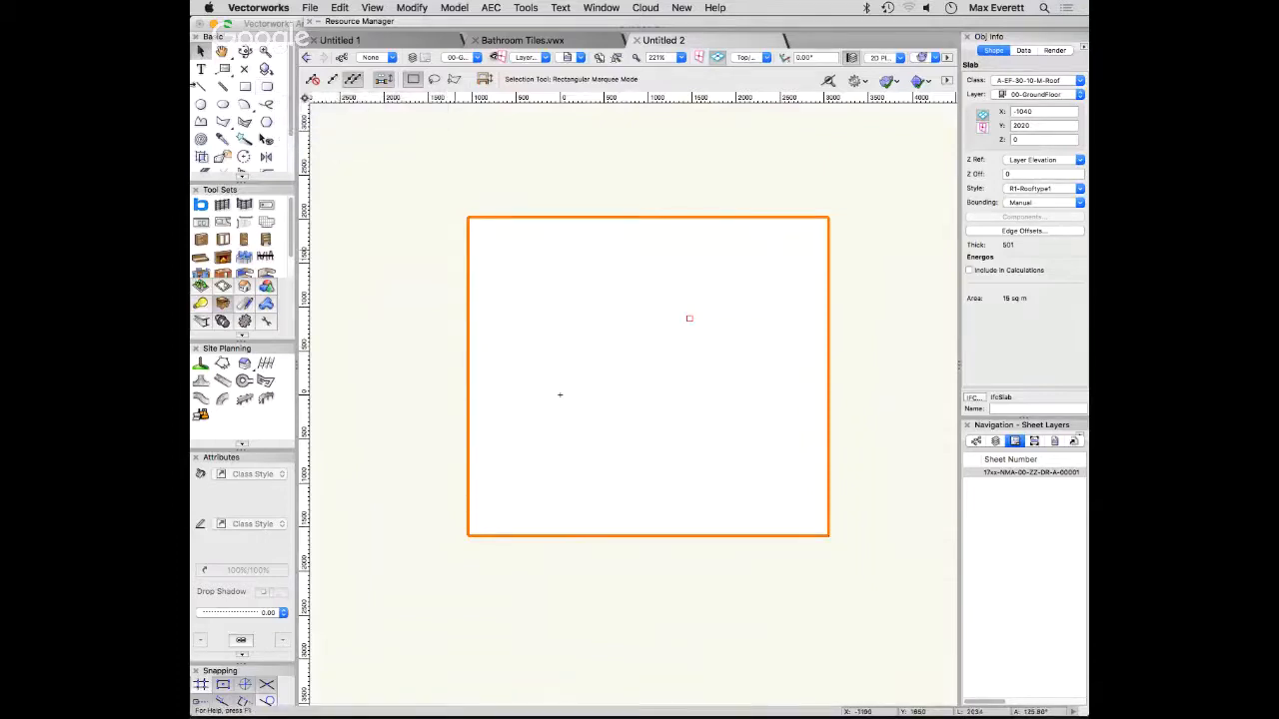
{"action": "scroll", "coordinate": [275, 297], "scroll_direction": "down", "scroll_amount": 1}
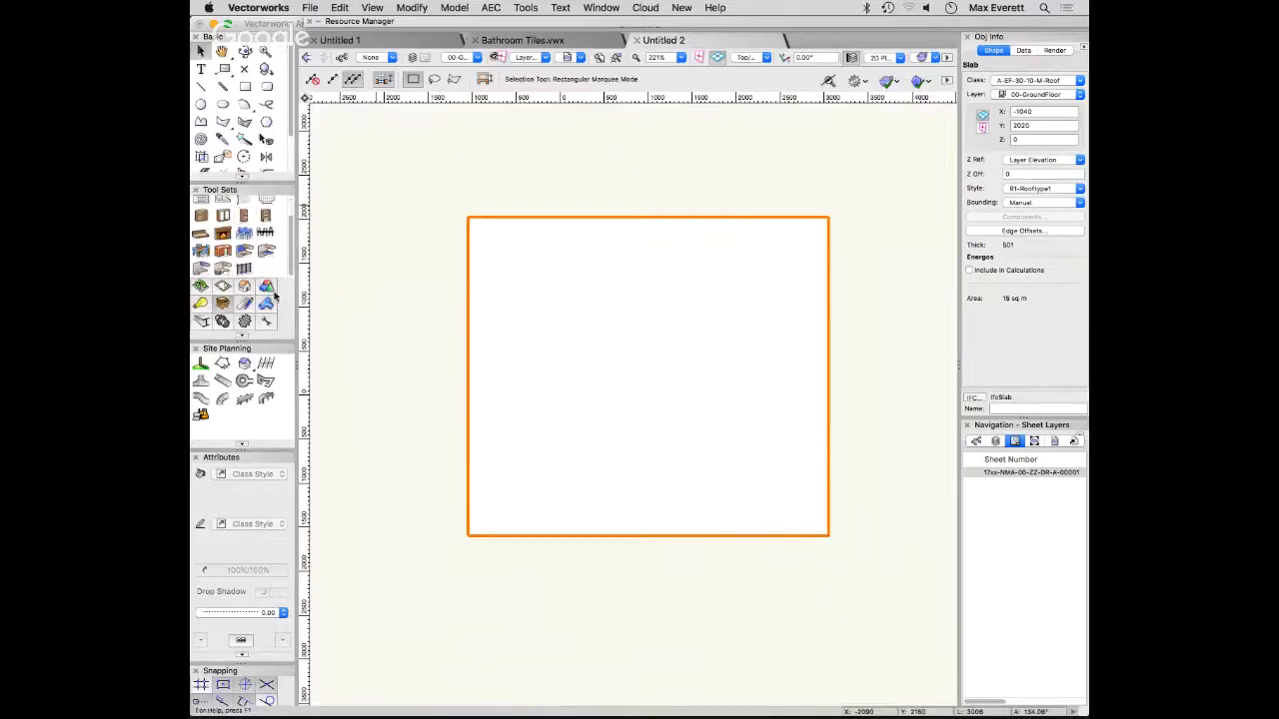
{"action": "left_click", "coordinate": [267, 289]}
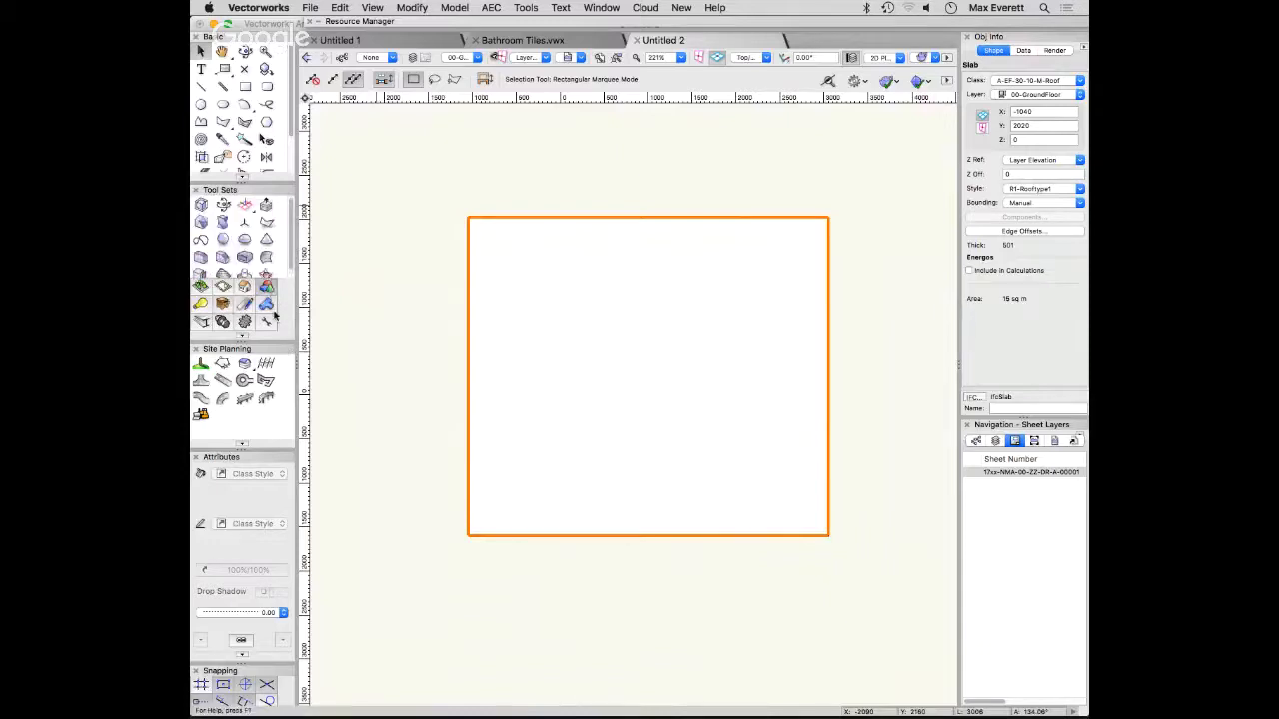
{"action": "left_click", "coordinate": [267, 305]}
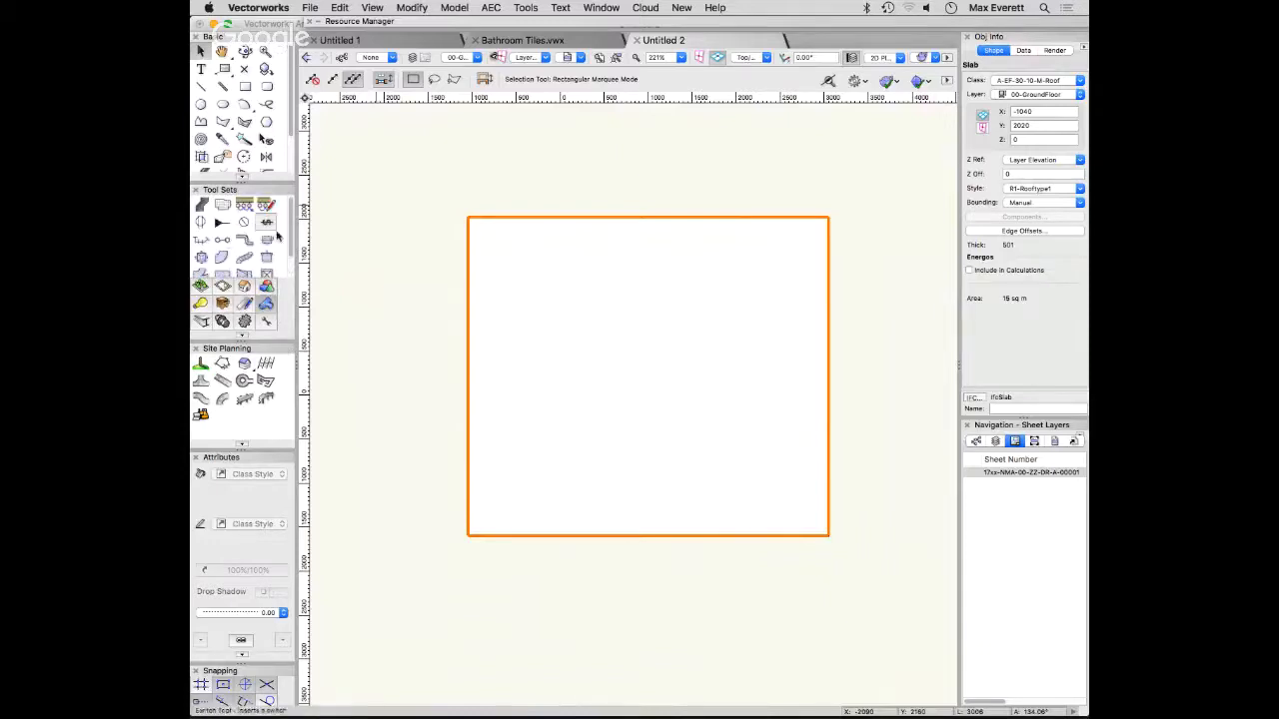
{"action": "left_click_drag", "start_coordinate": [297, 289], "coordinate": [366, 299]}
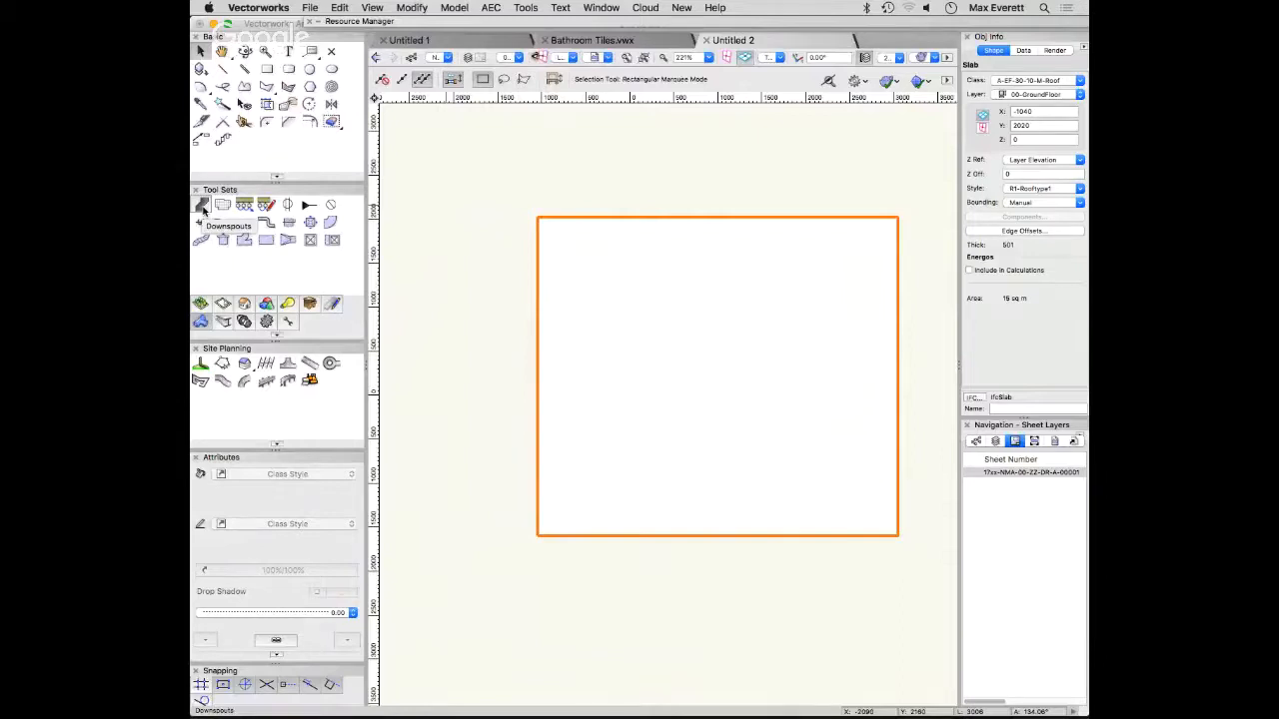
{"action": "left_click", "coordinate": [201, 207]}
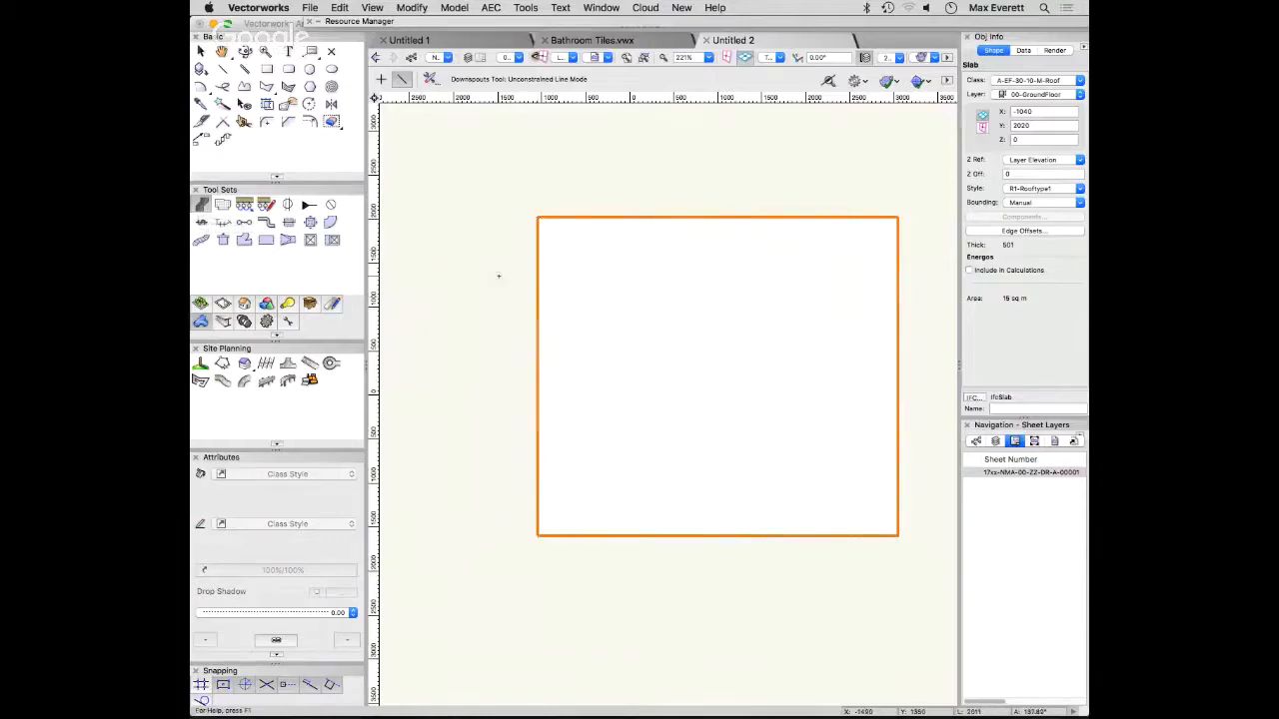
{"action": "left_click", "coordinate": [499, 277]}
{"action": "left_click", "coordinate": [500, 383]}
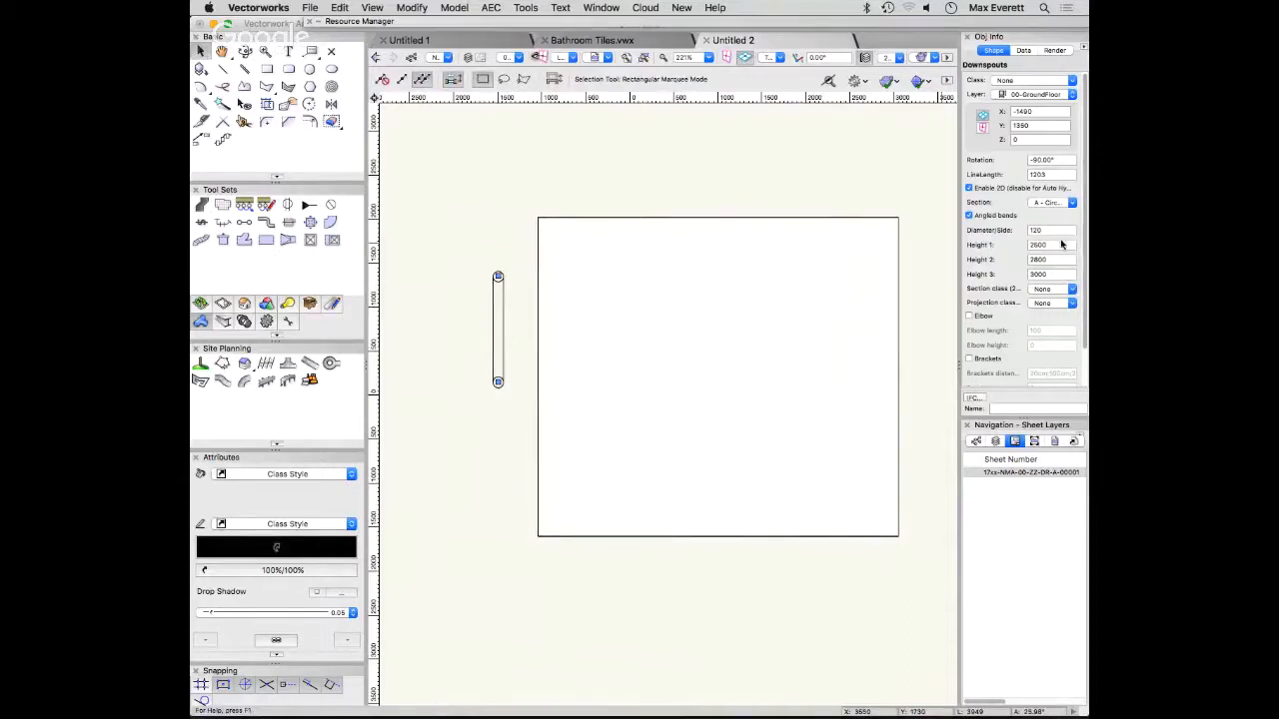
{"action": "left_click", "coordinate": [1057, 290]}
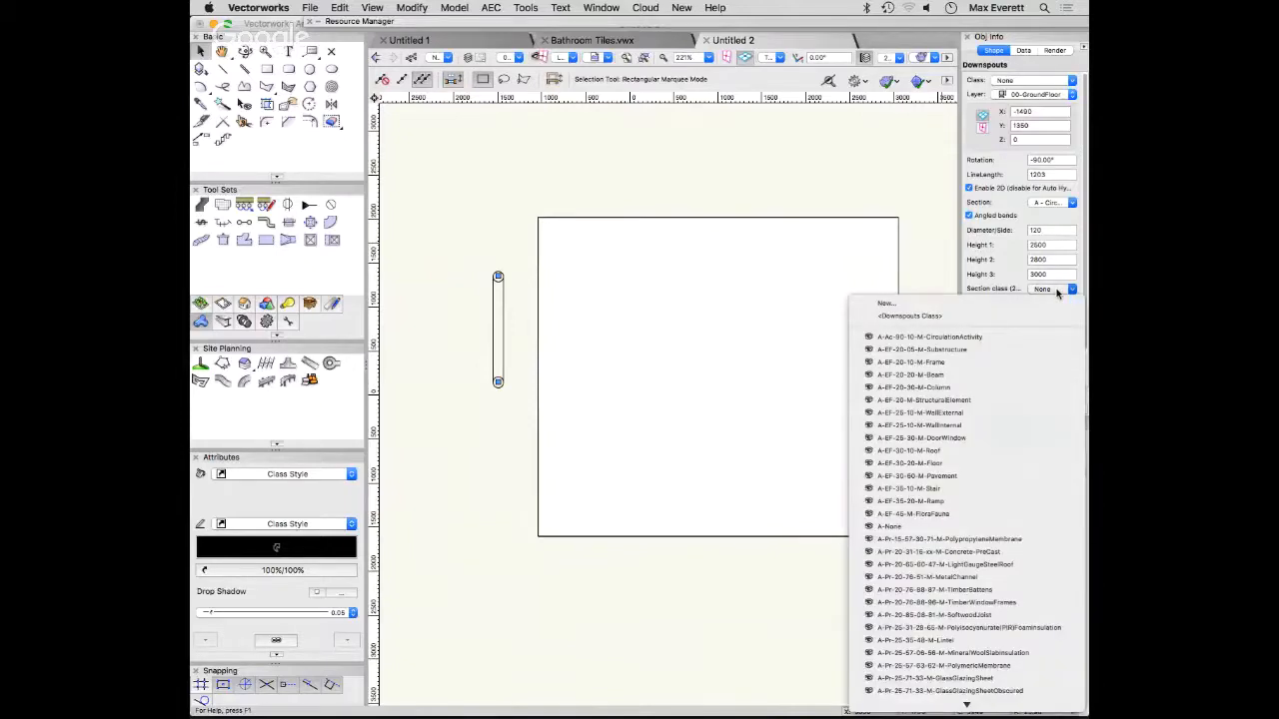
{"action": "left_click", "coordinate": [1058, 291]}
{"action": "left_click", "coordinate": [1059, 303]}
{"action": "left_click", "coordinate": [1059, 304]}
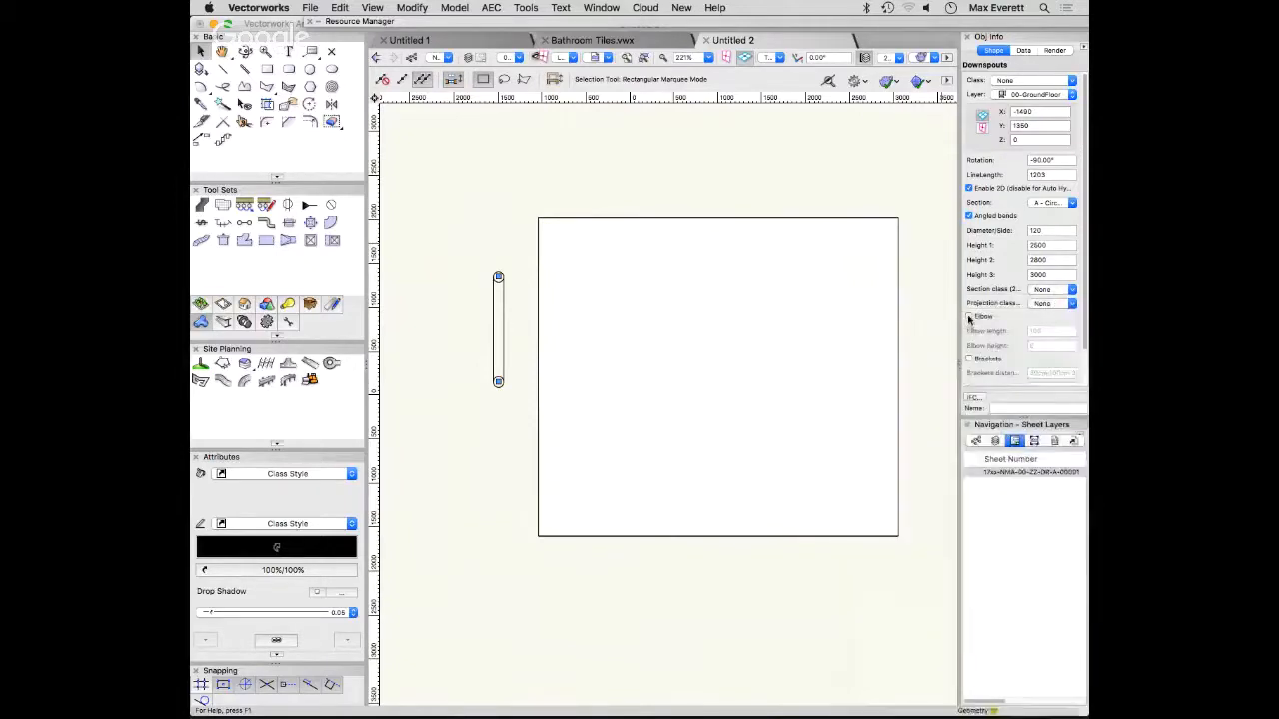
- Switch to a 3D view and assign the downspout to the class A-EF-30-20-M-Floor
{"action": "key", "text": "1"}
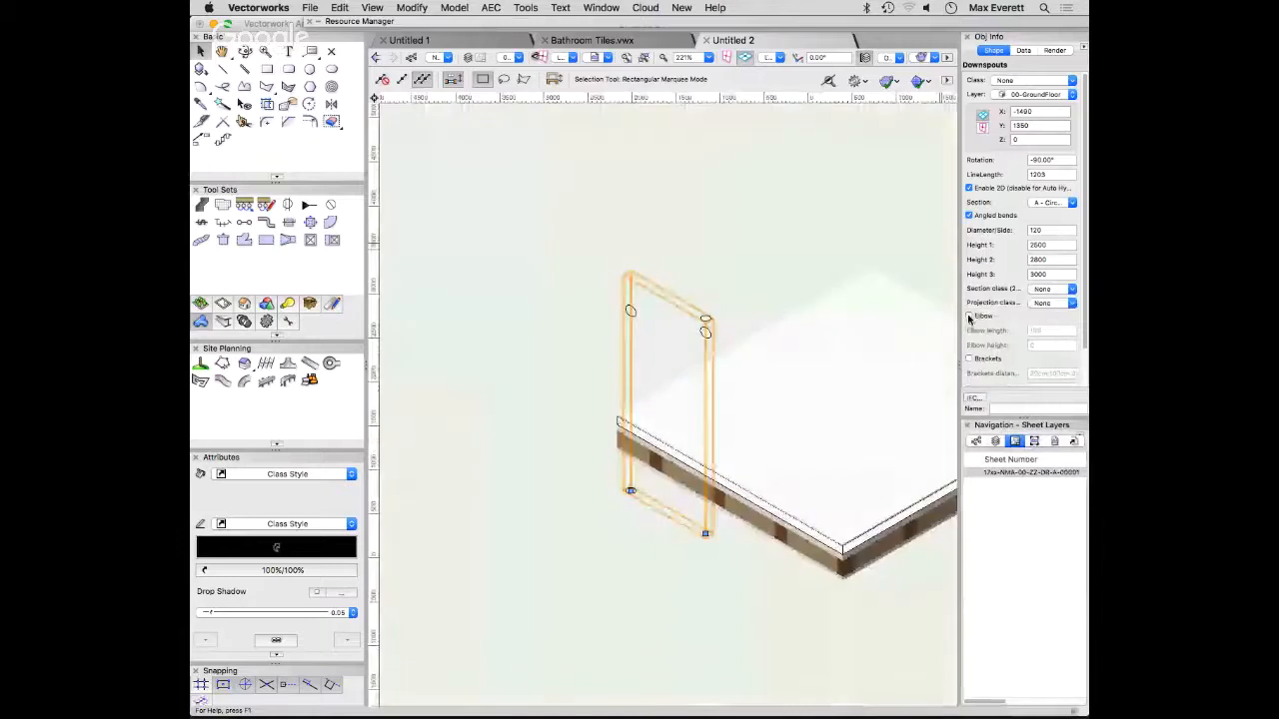
{"action": "left_click", "coordinate": [1036, 80]}
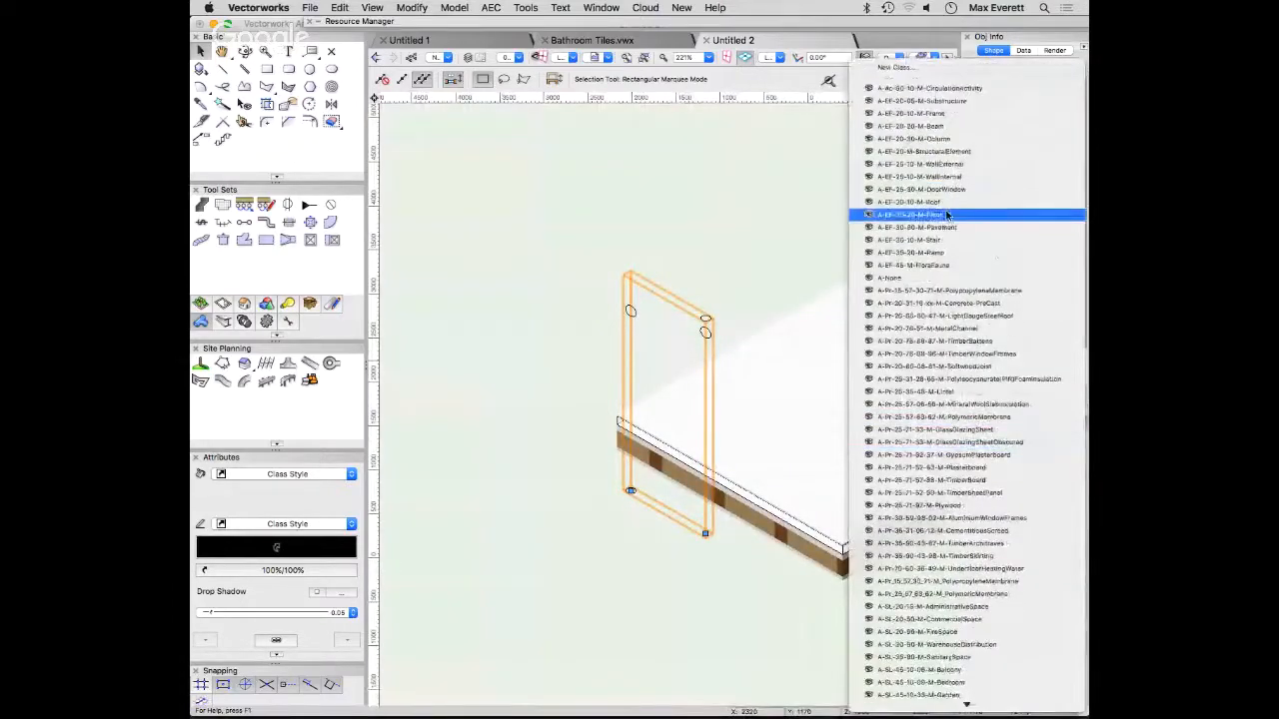
{"action": "left_click", "coordinate": [947, 215]}
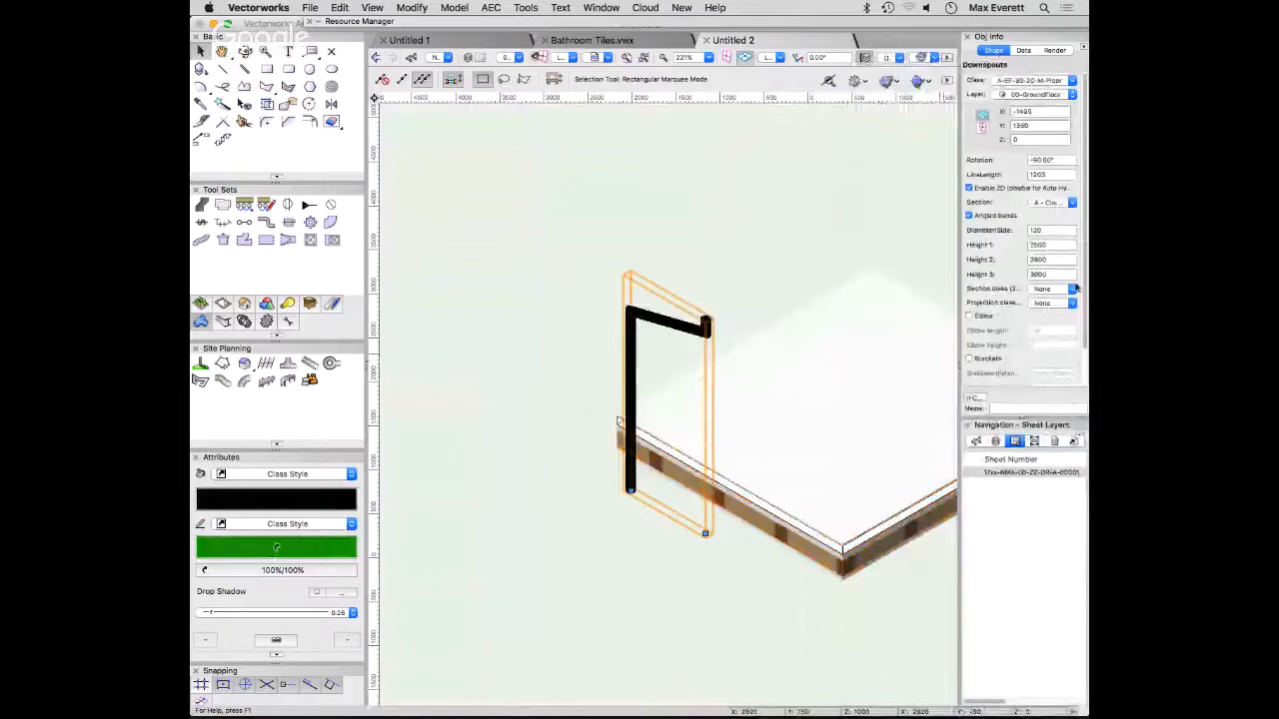
- Try setting the downspout's Height 2 to 300 and undo the change
{"action": "double_click", "coordinate": [1039, 259]}
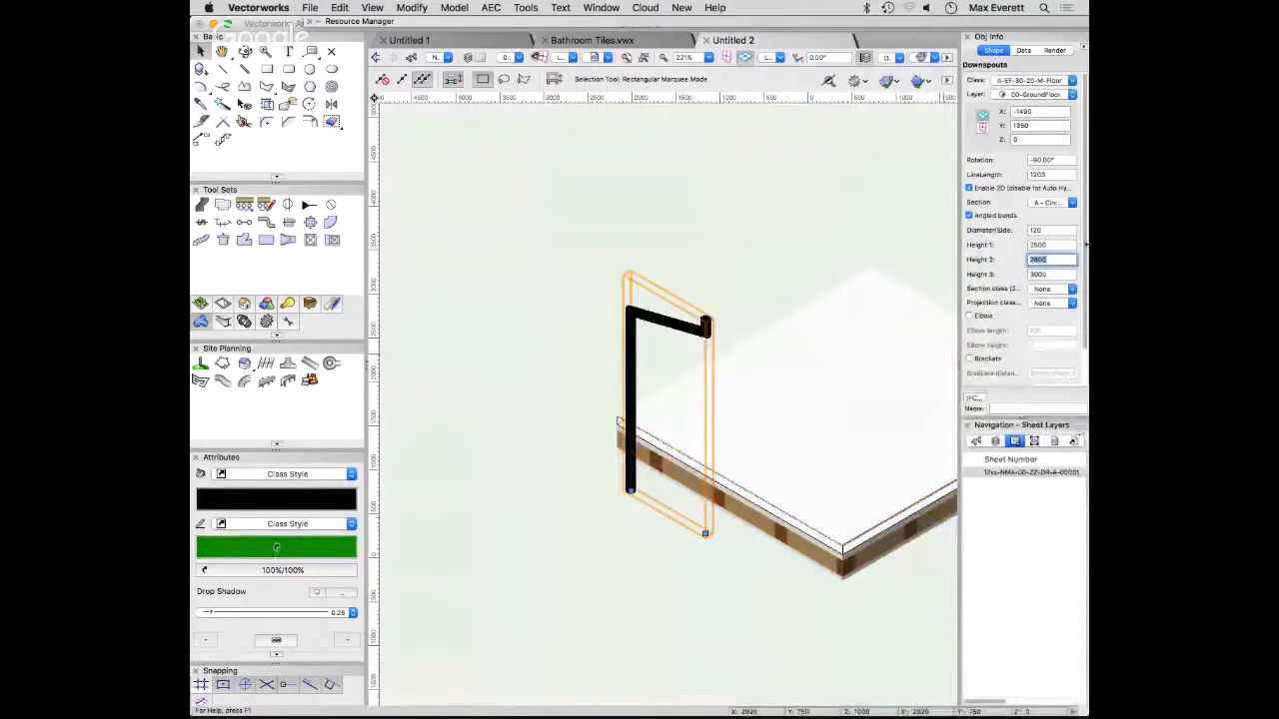
{"action": "type", "text": "300"}
{"action": "key", "text": "Return"}
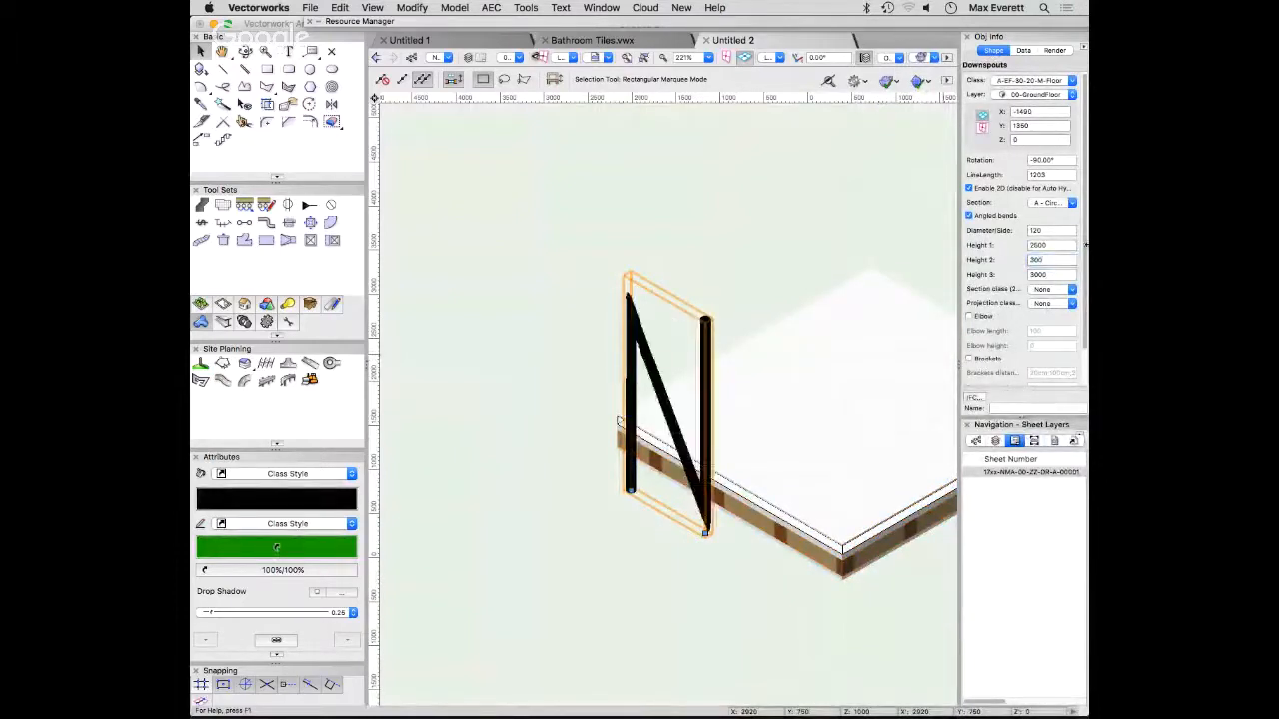
{"action": "key", "text": "super+z"}
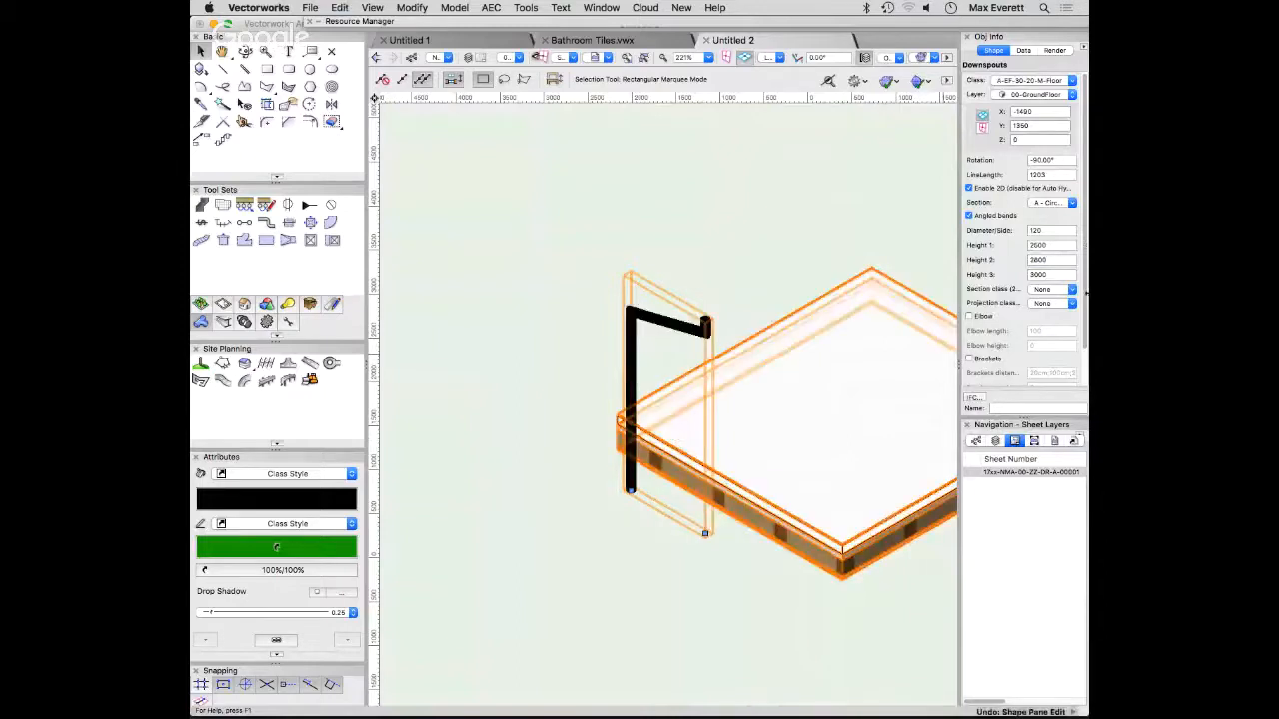
- Set the downspout's Height 3 to 4000
{"action": "double_click", "coordinate": [1058, 272]}
{"action": "type", "text": "400"}
{"action": "key", "text": "Return"}
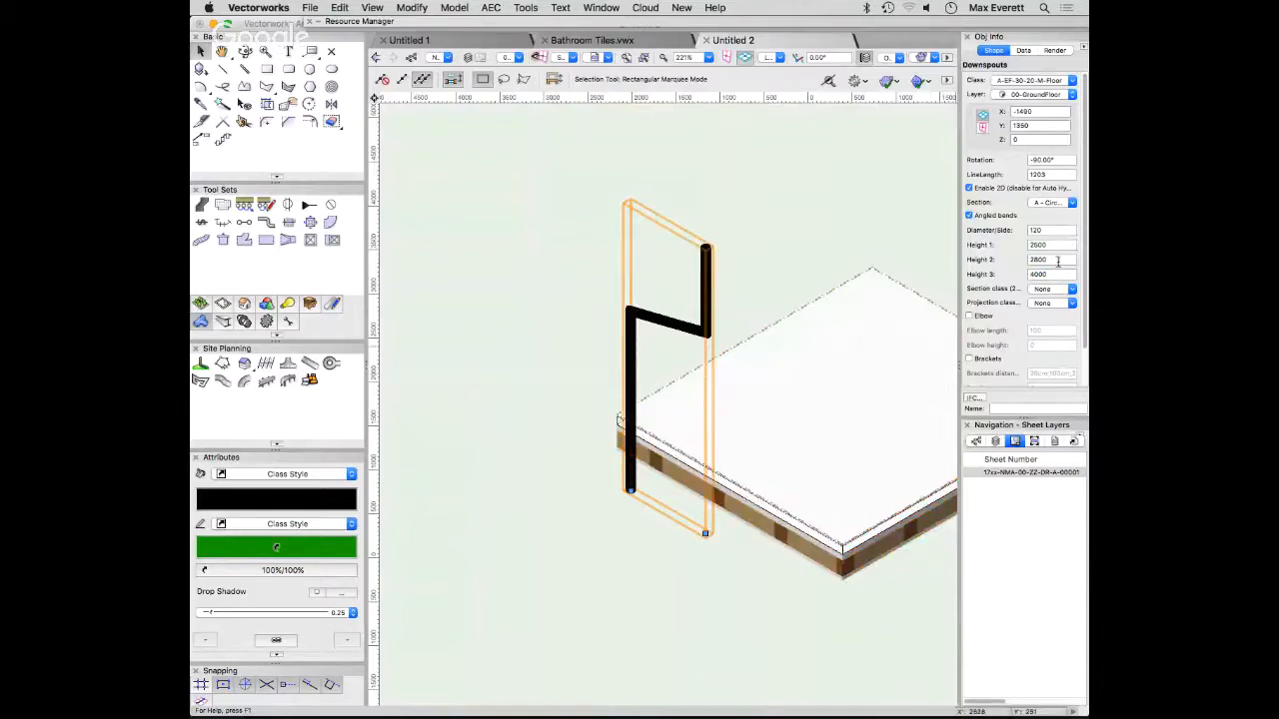
- Try a lower Height 2 value on the downspout and undo the change
{"action": "double_click", "coordinate": [1059, 260]}
{"action": "type", "text": "15"}
{"action": "key", "text": "Return"}
{"action": "key", "text": "super+z"}
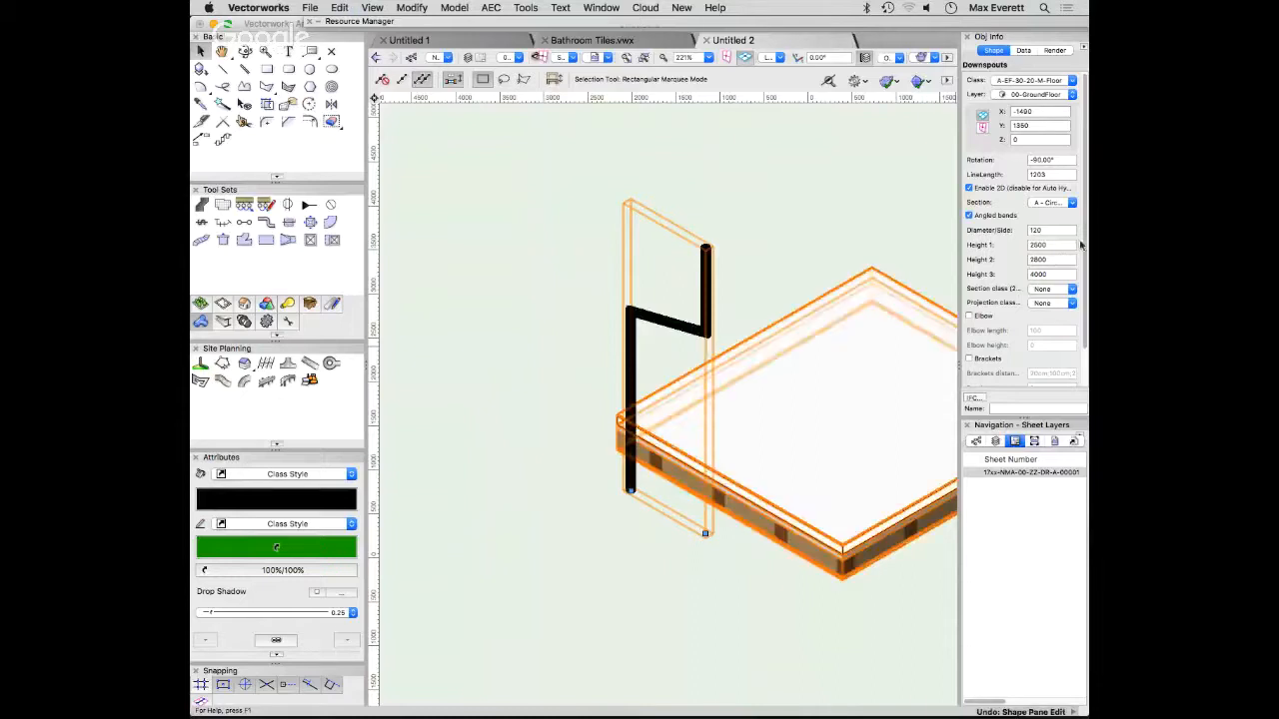
- Set the downspout's Height 1 to 1500
{"action": "double_click", "coordinate": [1049, 244]}
{"action": "type", "text": "1500"}
{"action": "key", "text": "Return"}
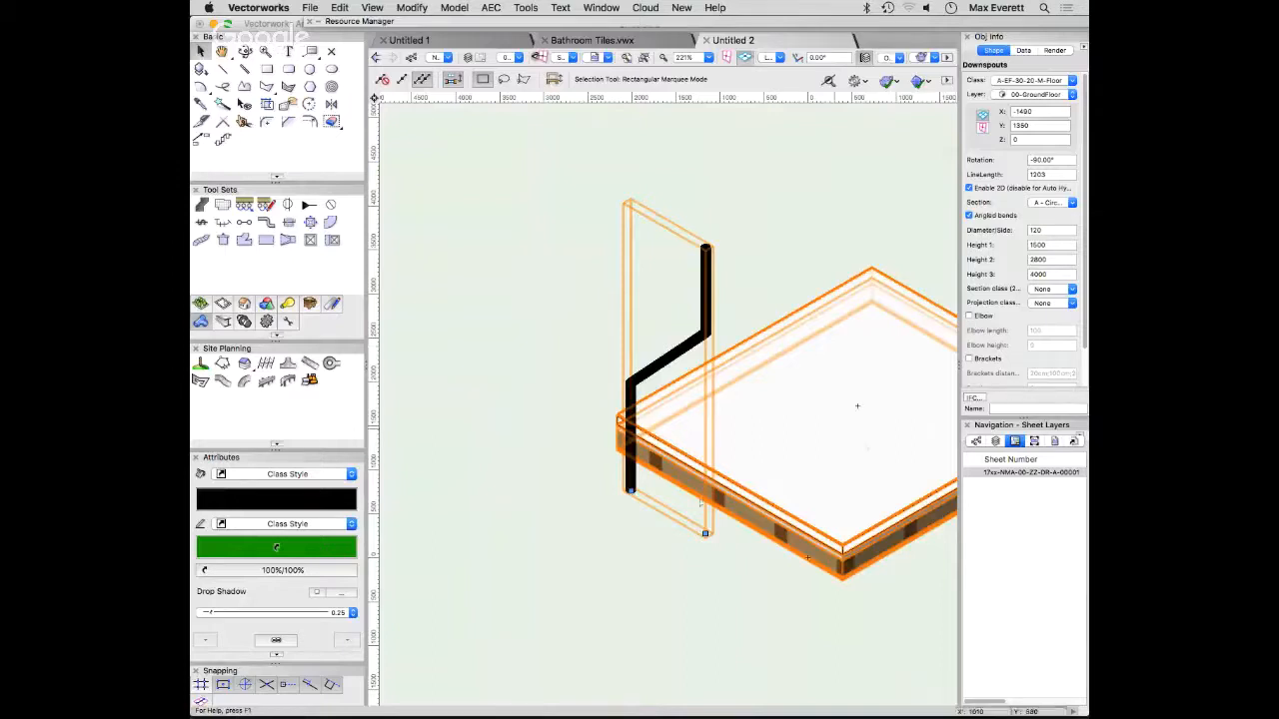
- Enable the elbow at the downspout's lower end and inspect it up close
{"action": "left_click", "coordinate": [968, 316]}
{"action": "scroll", "coordinate": [622, 488], "scroll_direction": "up", "scroll_amount": 5}
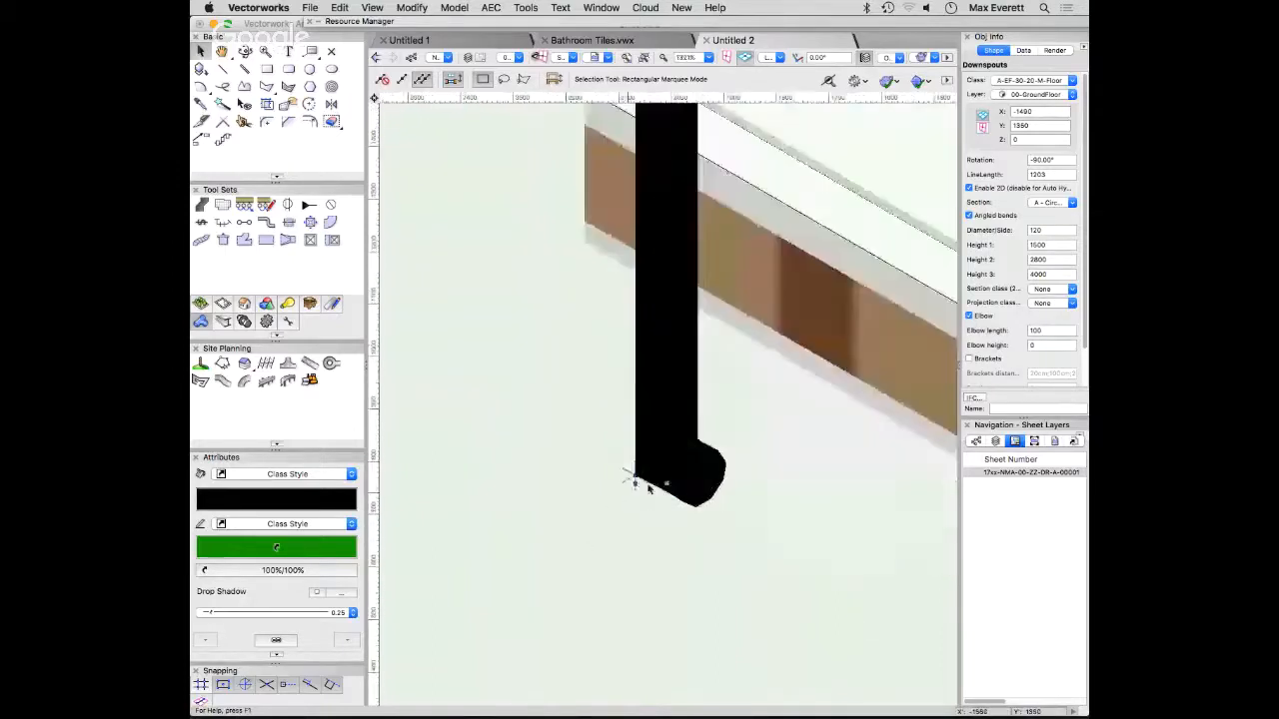
{"action": "scroll", "coordinate": [878, 398], "scroll_direction": "down", "scroll_amount": 3}
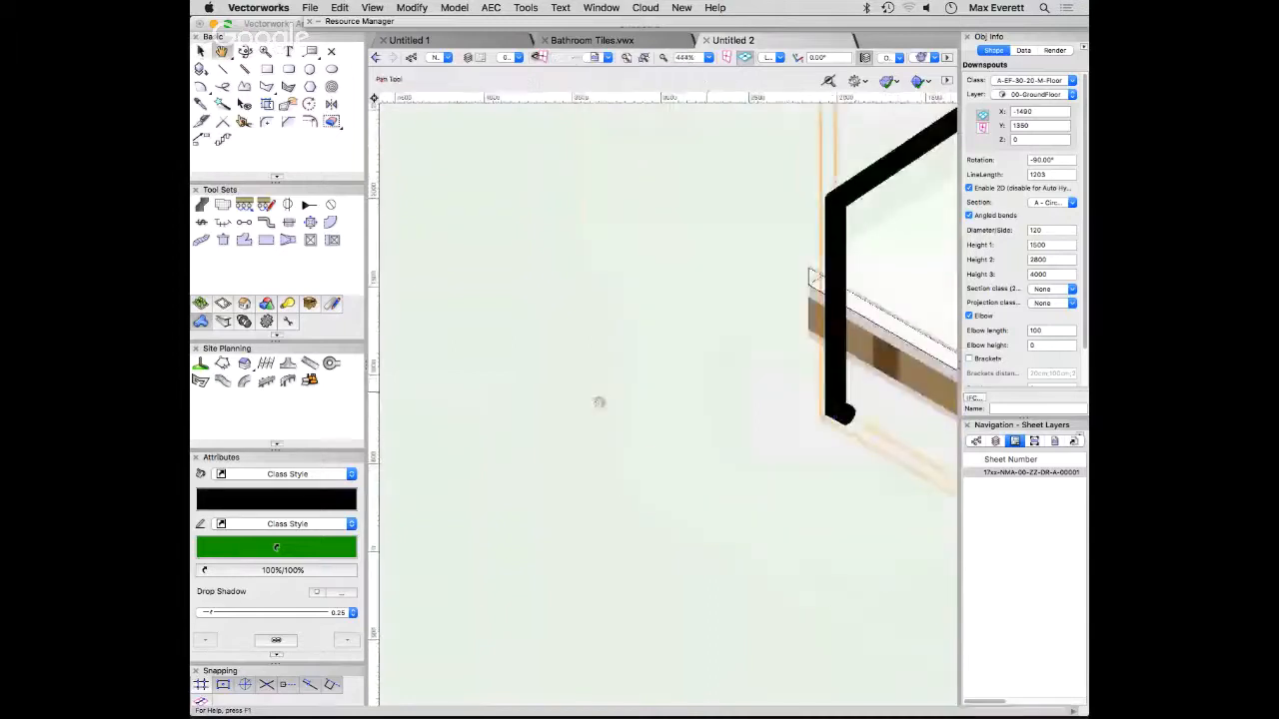
- Turn off angled bends on the downspout and inspect its bends along the full height
{"action": "scroll", "coordinate": [599, 399], "scroll_direction": "down", "scroll_amount": 2}
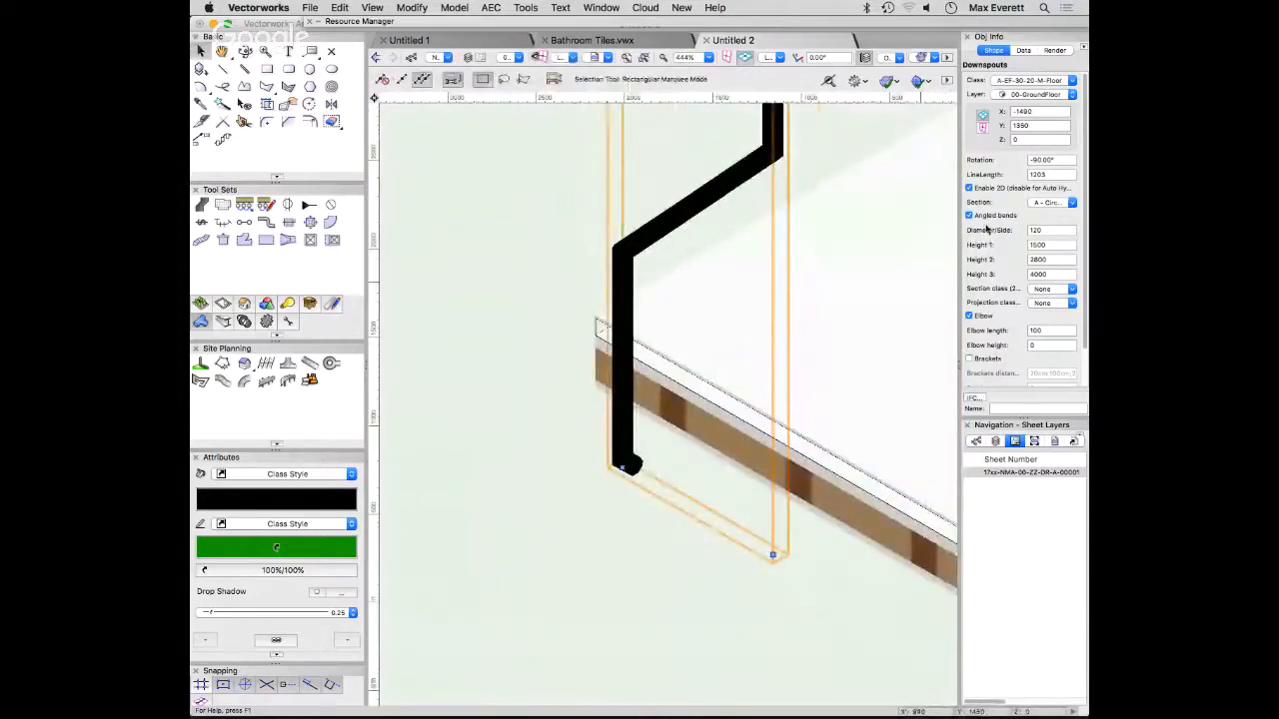
{"action": "left_click", "coordinate": [968, 216]}
{"action": "left_click", "coordinate": [969, 216]}
{"action": "middle_click_drag", "start_coordinate": [768, 280], "coordinate": [689, 507]}
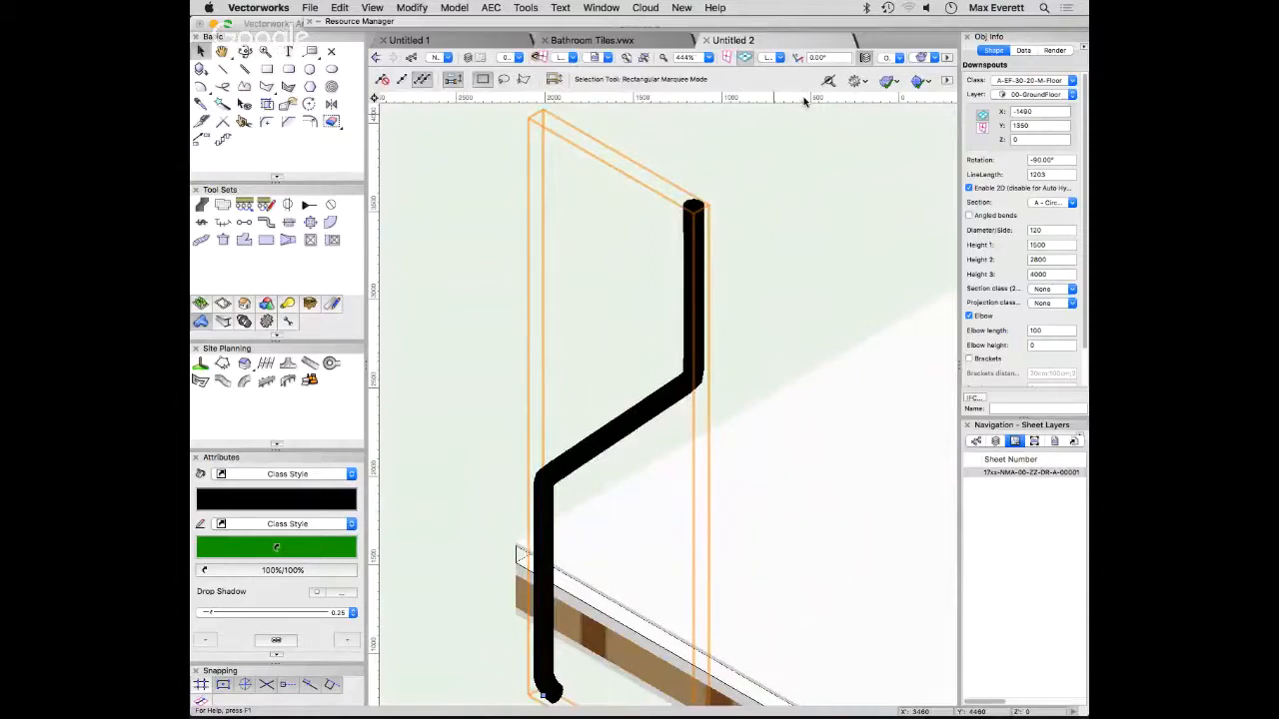
- Show the downspout in plan and assign its 2D section class to a class beginning with A-EF-3
{"action": "key", "text": "super+5"}
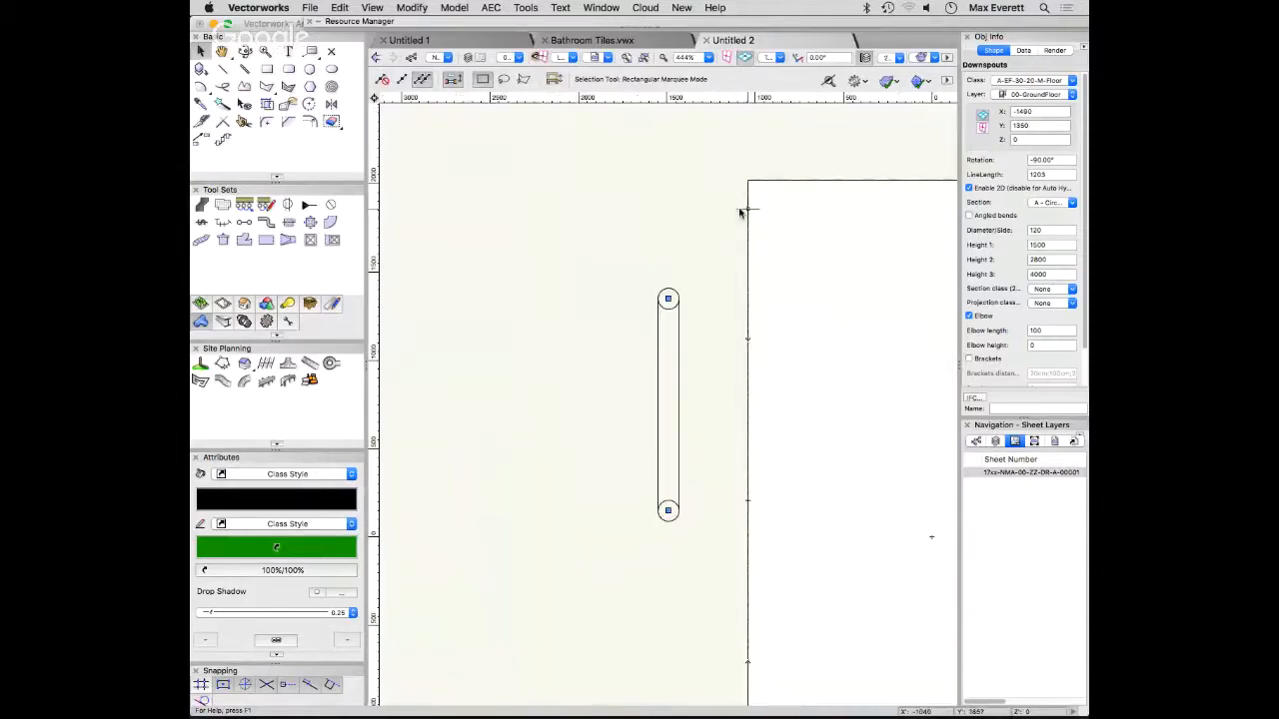
{"action": "left_click", "coordinate": [1070, 288]}
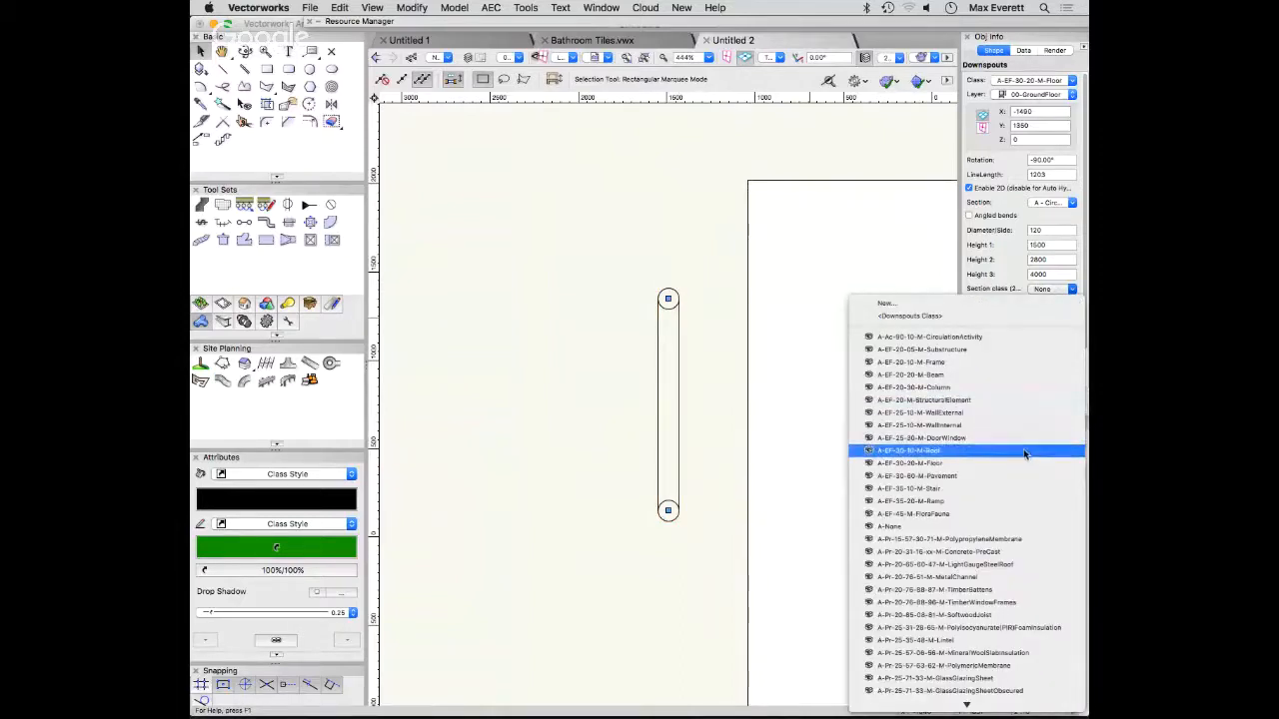
{"action": "scroll", "coordinate": [1061, 487], "scroll_direction": "down", "scroll_amount": 3}
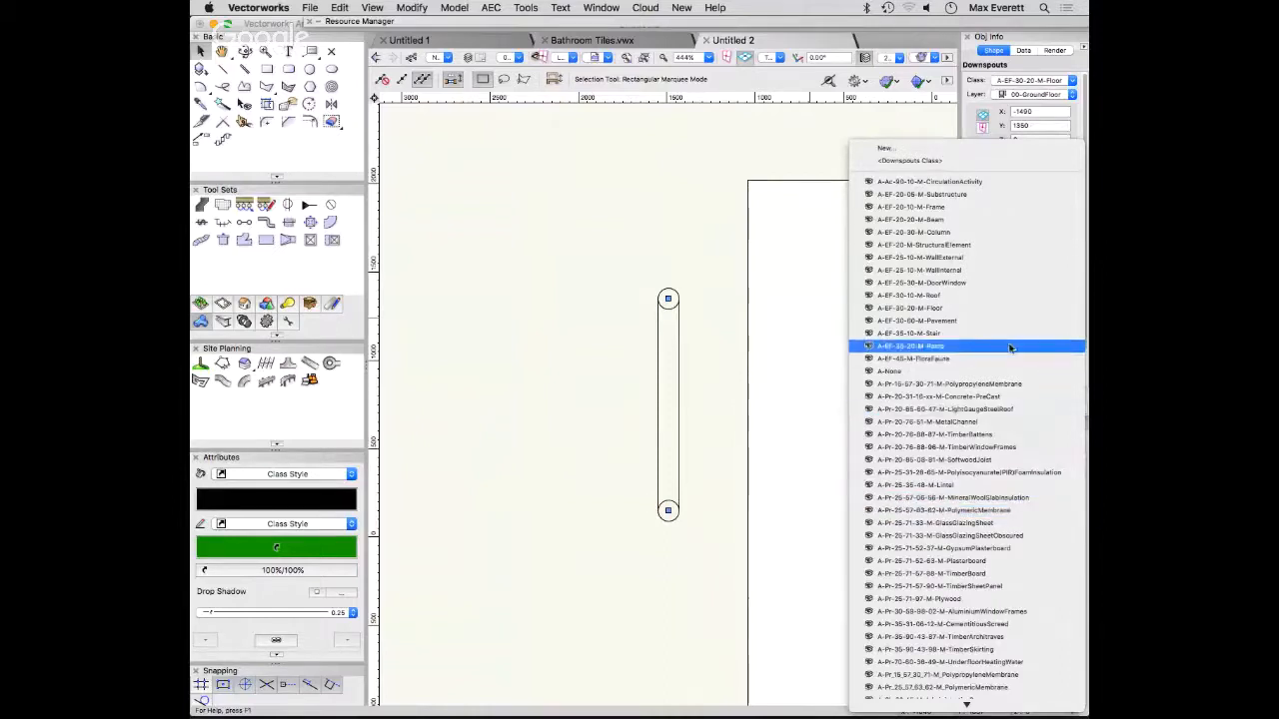
{"action": "left_click", "coordinate": [727, 323]}
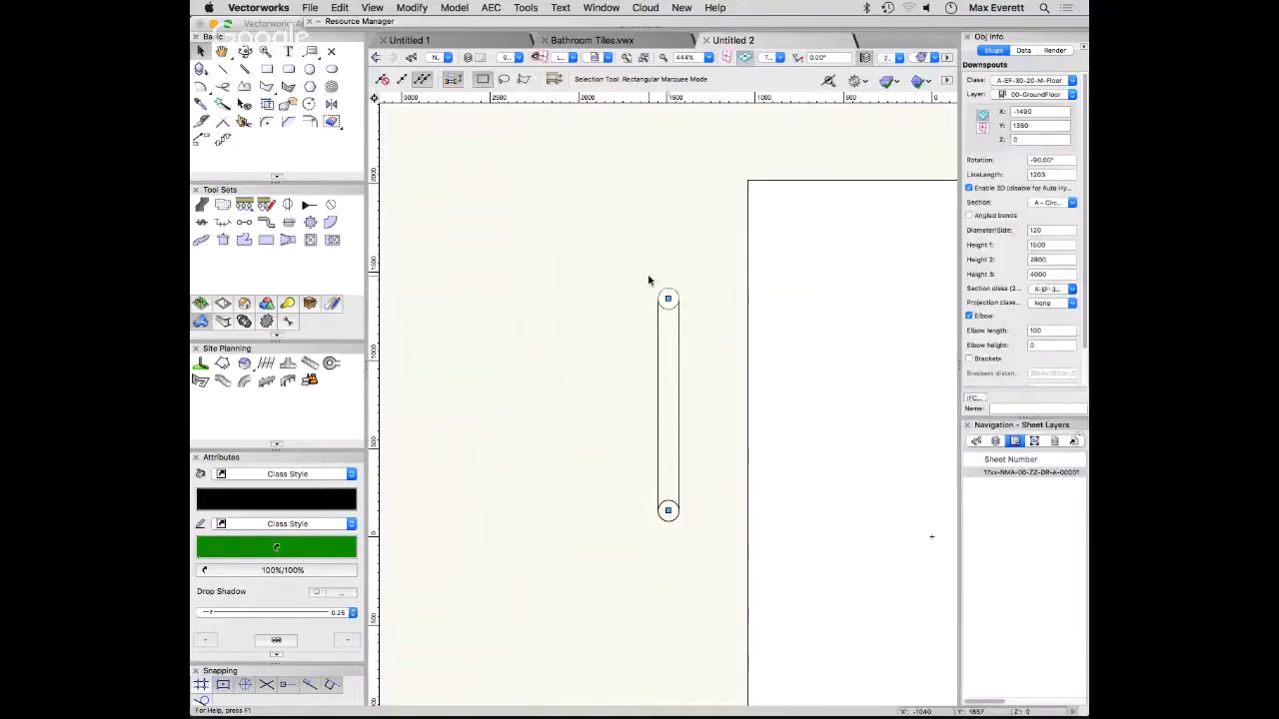
- Examine the downspout's ends in plan and set its projection class to a class beginning with A-Zz-2
{"action": "scroll", "coordinate": [699, 294], "scroll_direction": "up", "scroll_amount": 5}
{"action": "scroll", "coordinate": [819, 376], "scroll_direction": "down", "scroll_amount": 5}
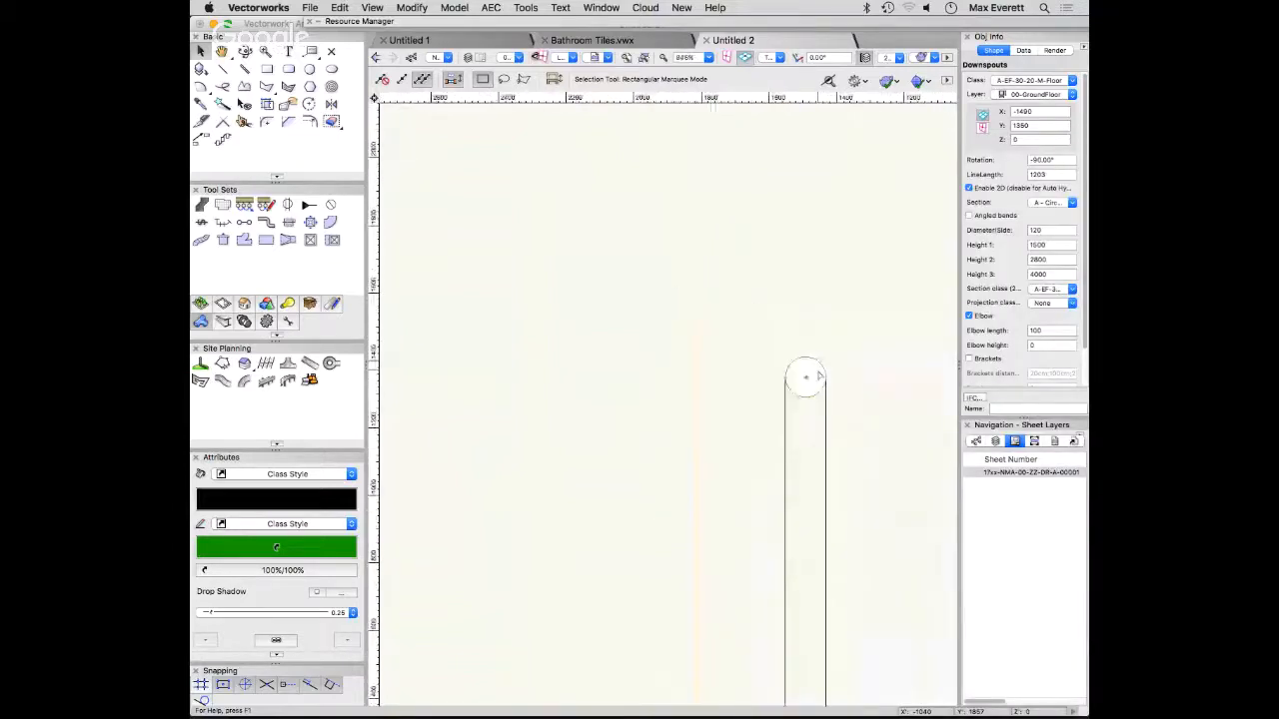
{"action": "middle_click_drag", "start_coordinate": [859, 583], "coordinate": [783, 281]}
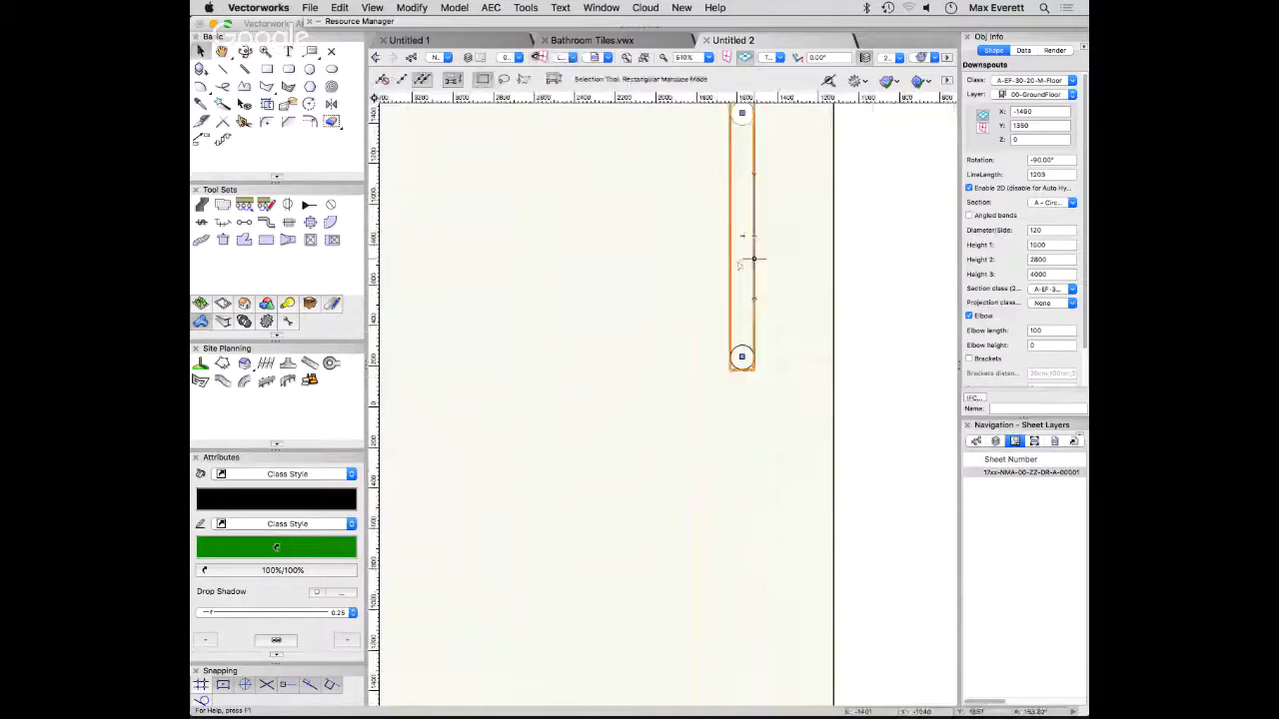
{"action": "scroll", "coordinate": [749, 357], "scroll_direction": "up", "scroll_amount": 2}
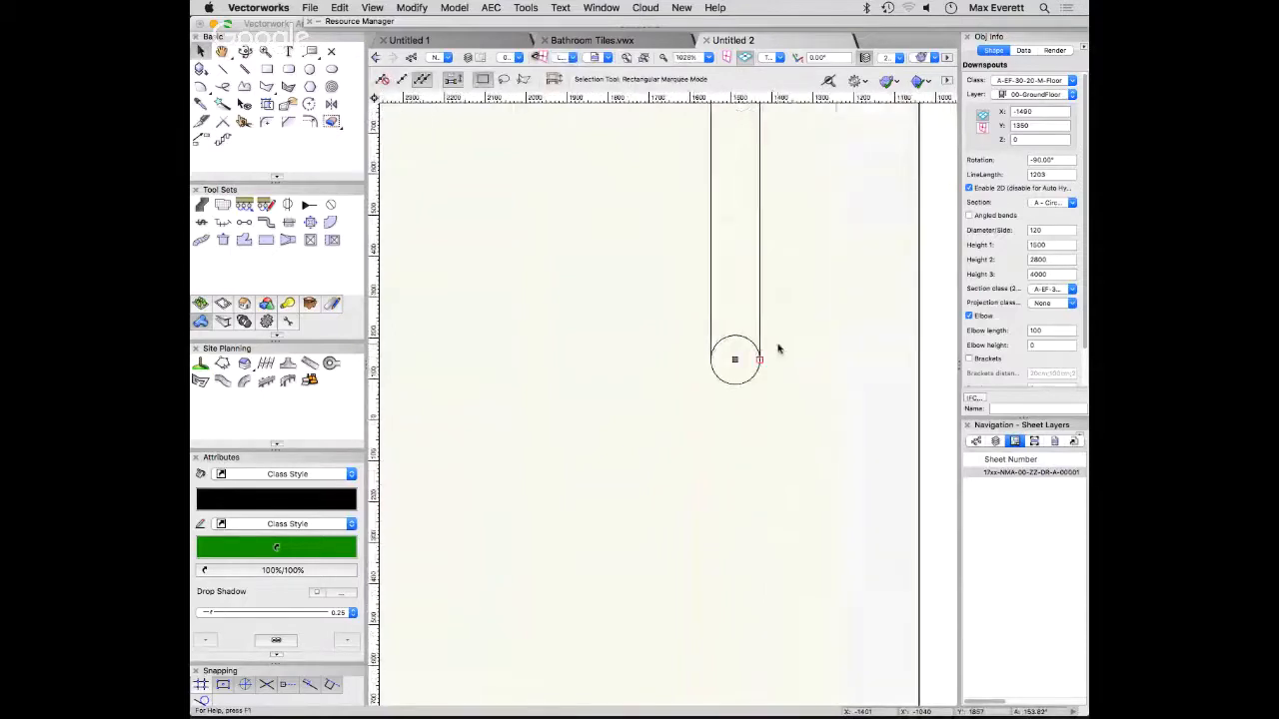
{"action": "left_click", "coordinate": [1057, 305]}
{"action": "scroll", "coordinate": [1044, 623], "scroll_direction": "down", "scroll_amount": 2}
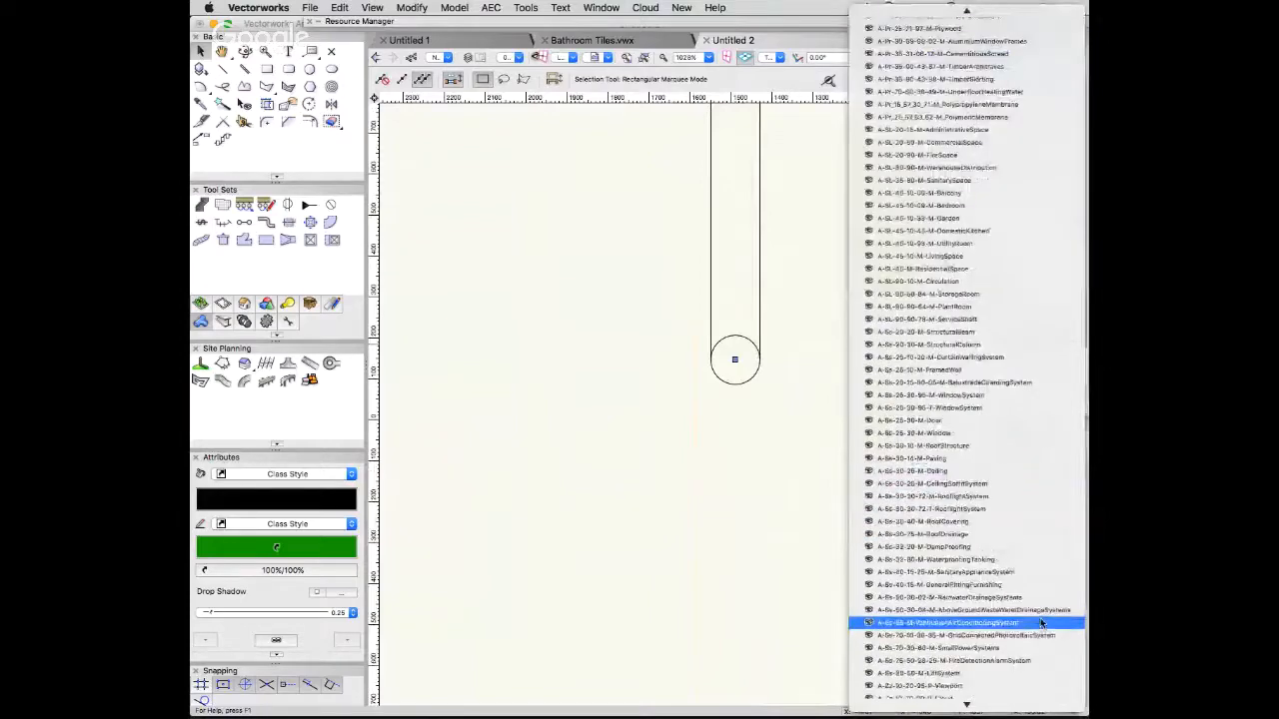
{"action": "scroll", "coordinate": [1029, 443], "scroll_direction": "down", "scroll_amount": 3}
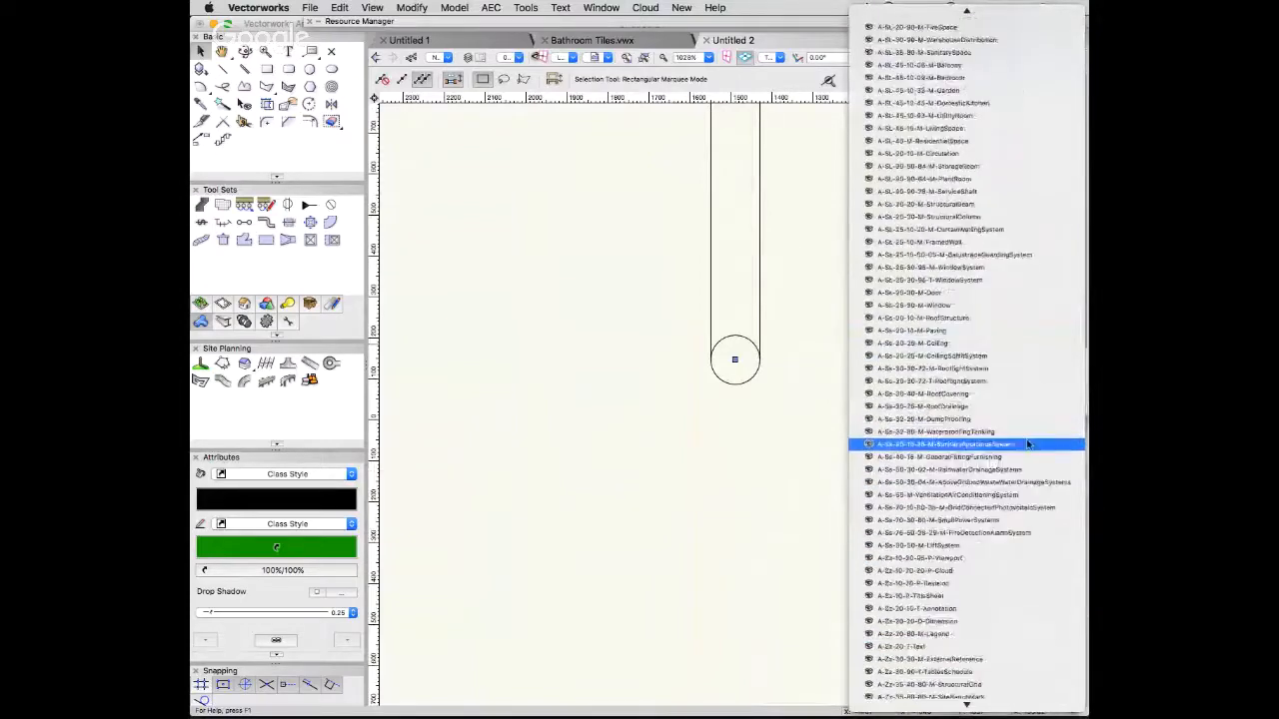
{"action": "scroll", "coordinate": [1035, 515], "scroll_direction": "down", "scroll_amount": 4}
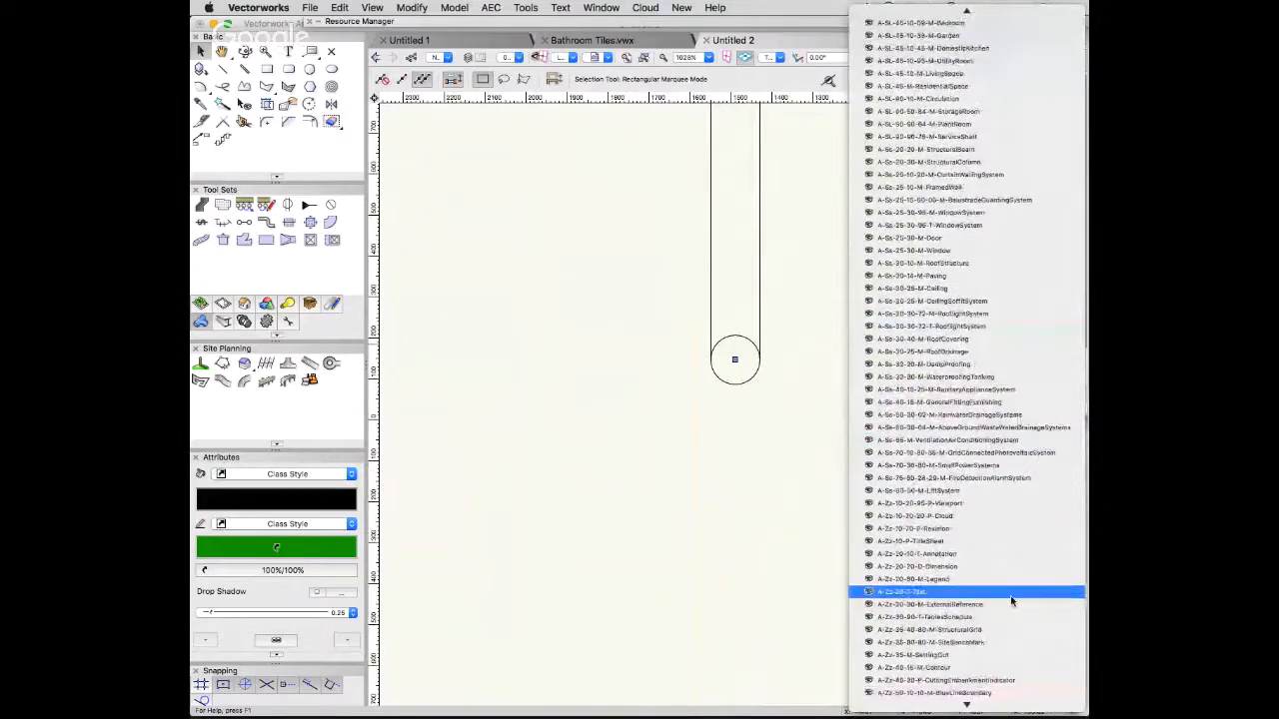
{"action": "scroll", "coordinate": [1011, 601], "scroll_direction": "down", "scroll_amount": 3}
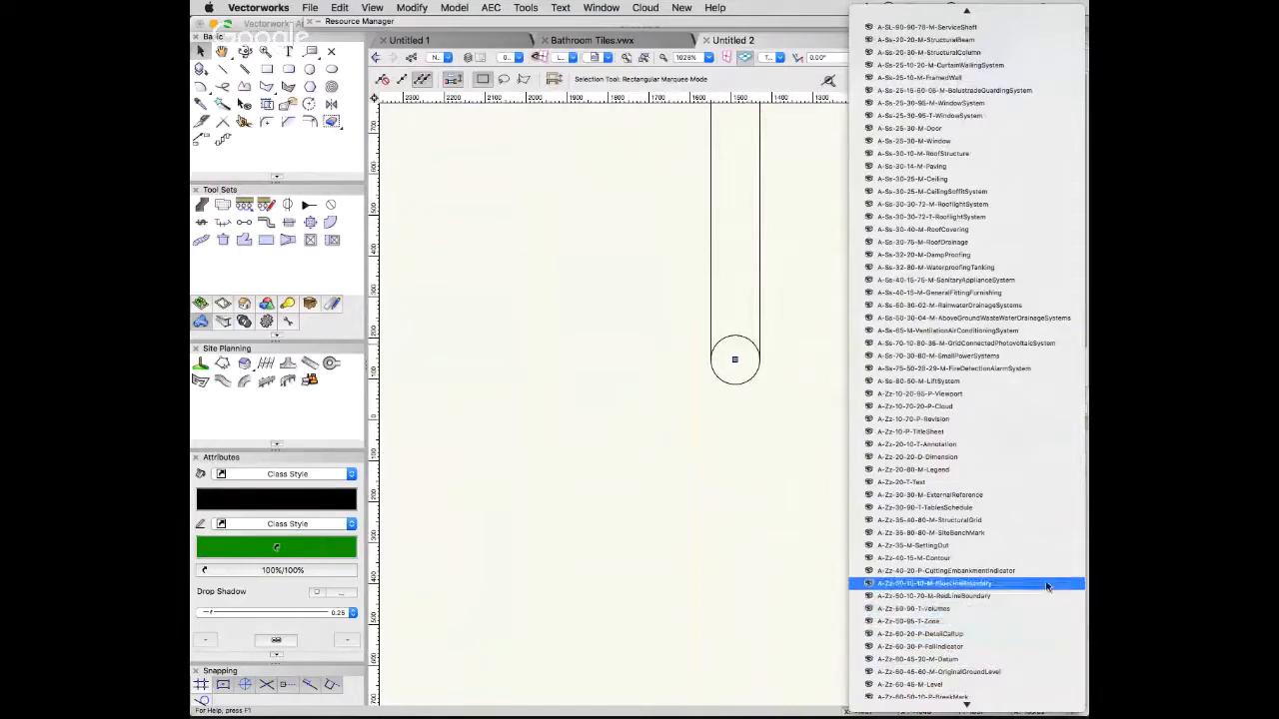
{"action": "left_click", "coordinate": [1007, 456]}
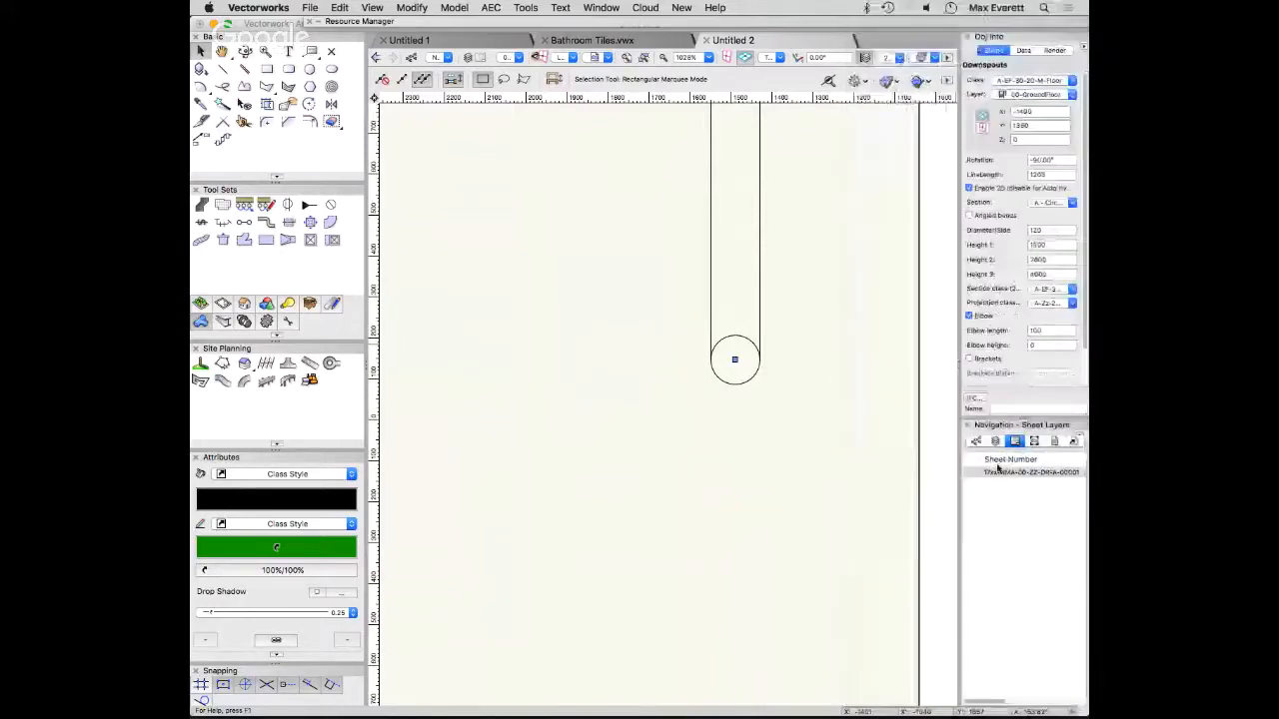
- Inspect the downspout beside the roof slab in plan, isometric and right-side views
{"action": "scroll", "coordinate": [813, 479], "scroll_direction": "down", "scroll_amount": 2}
{"action": "scroll", "coordinate": [813, 478], "scroll_direction": "down", "scroll_amount": 1}
{"action": "middle_click_drag", "start_coordinate": [813, 476], "coordinate": [620, 464]}
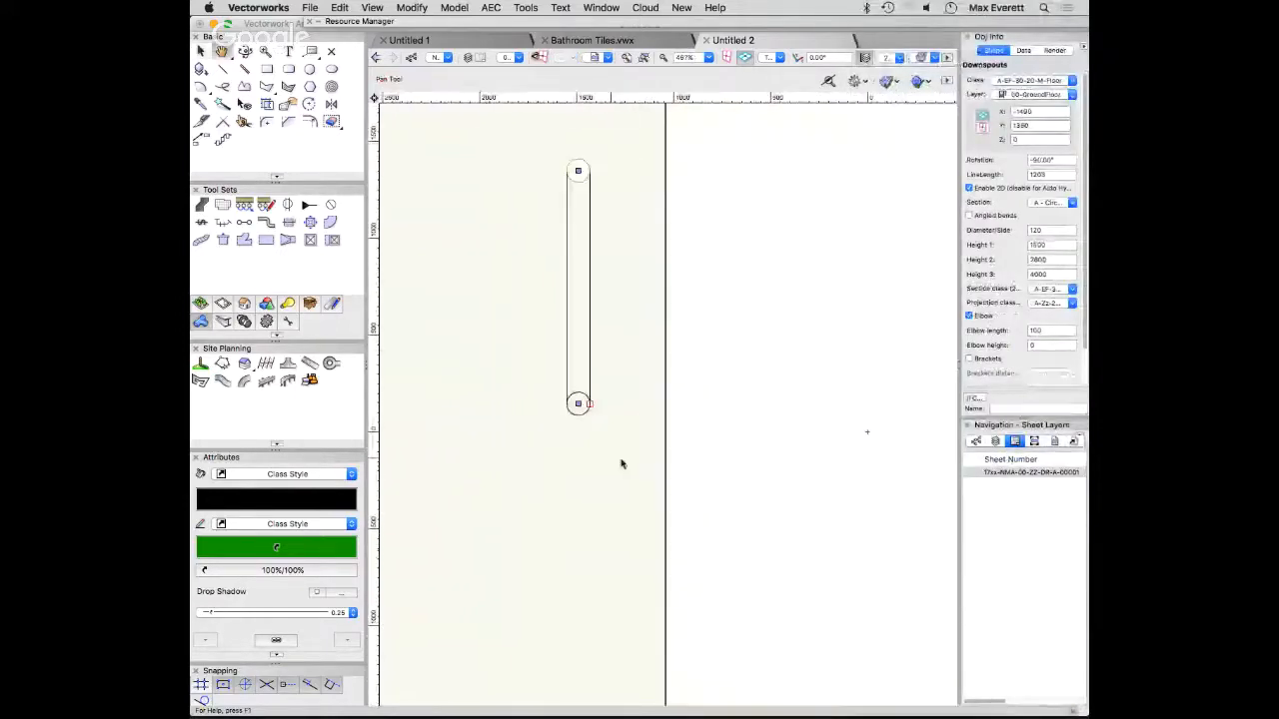
{"action": "key", "text": "1"}
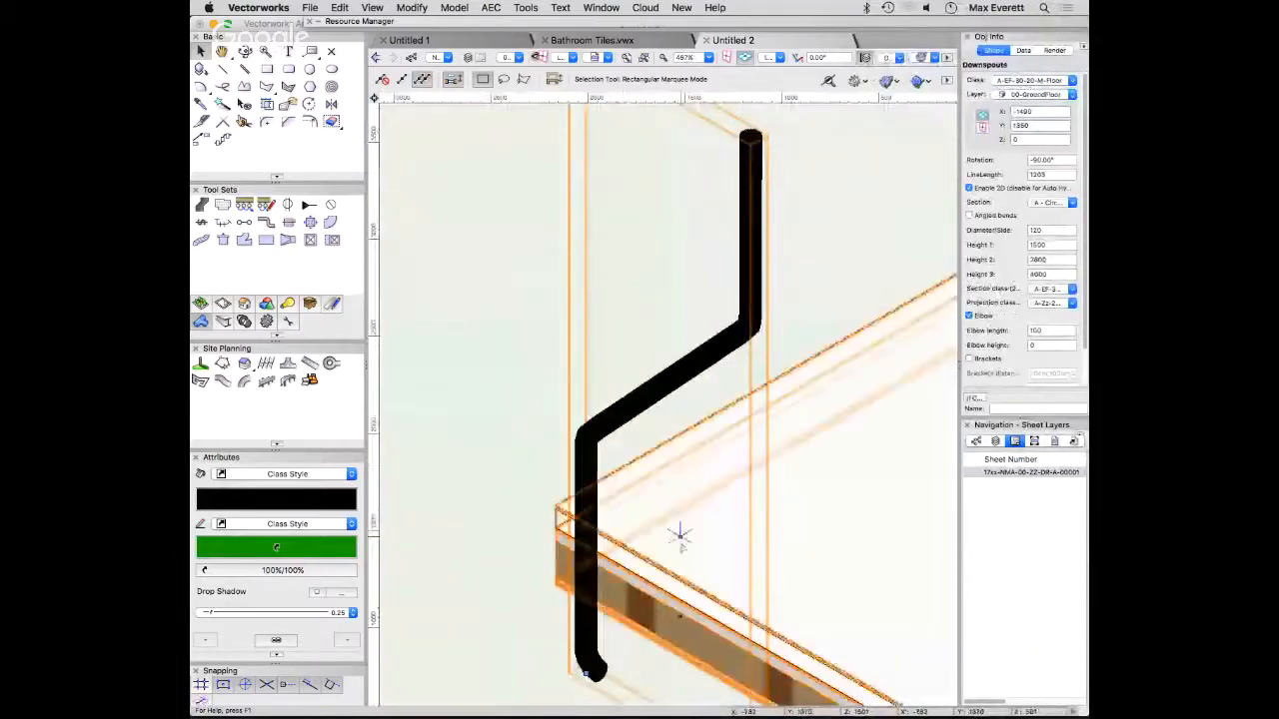
{"action": "scroll", "coordinate": [680, 542], "scroll_direction": "down", "scroll_amount": 2}
{"action": "middle_click_drag", "start_coordinate": [765, 552], "coordinate": [828, 532], "text": "ctrl"}
{"action": "key", "text": "2"}
{"action": "key", "text": "1"}
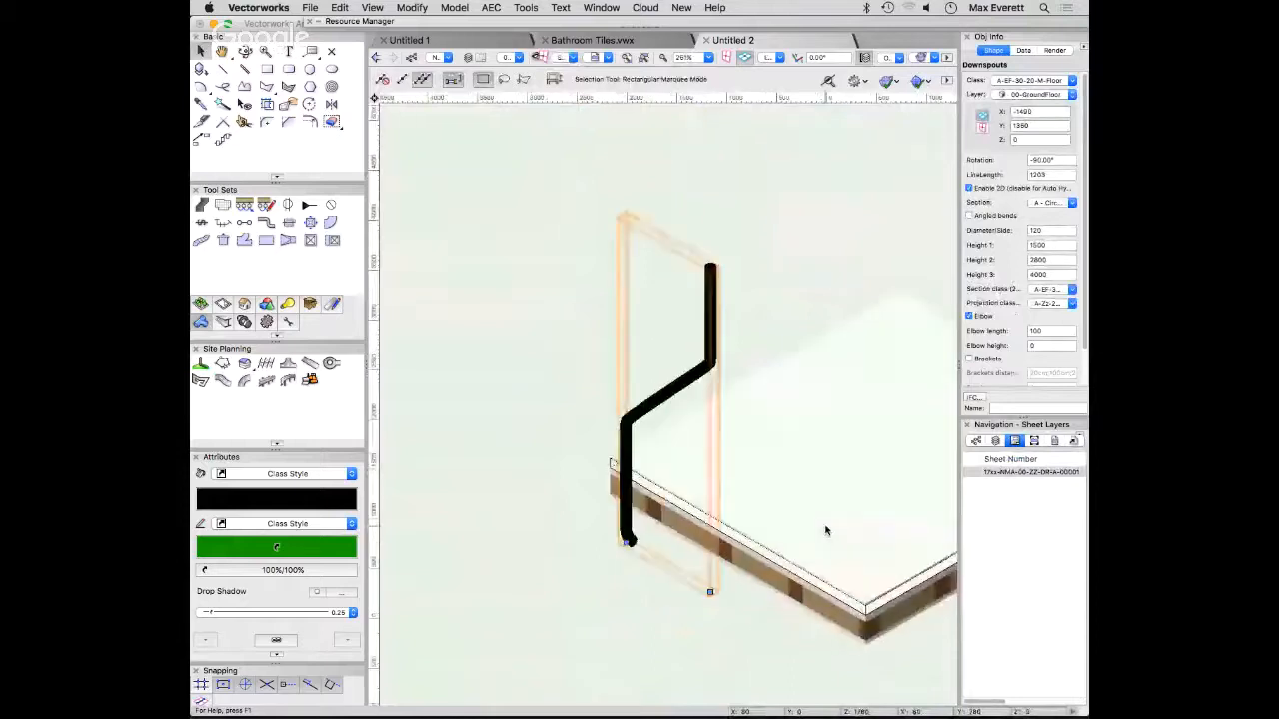
{"action": "key", "text": "6"}
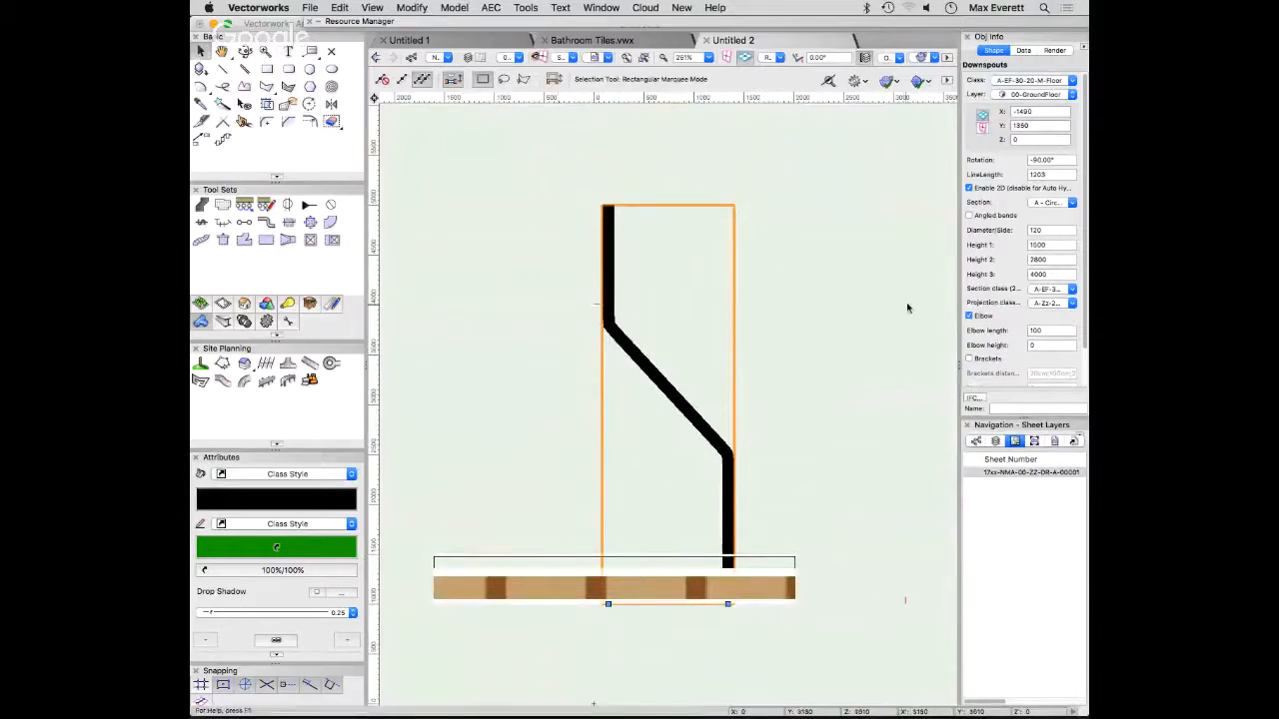
{"action": "left_click", "coordinate": [905, 309]}
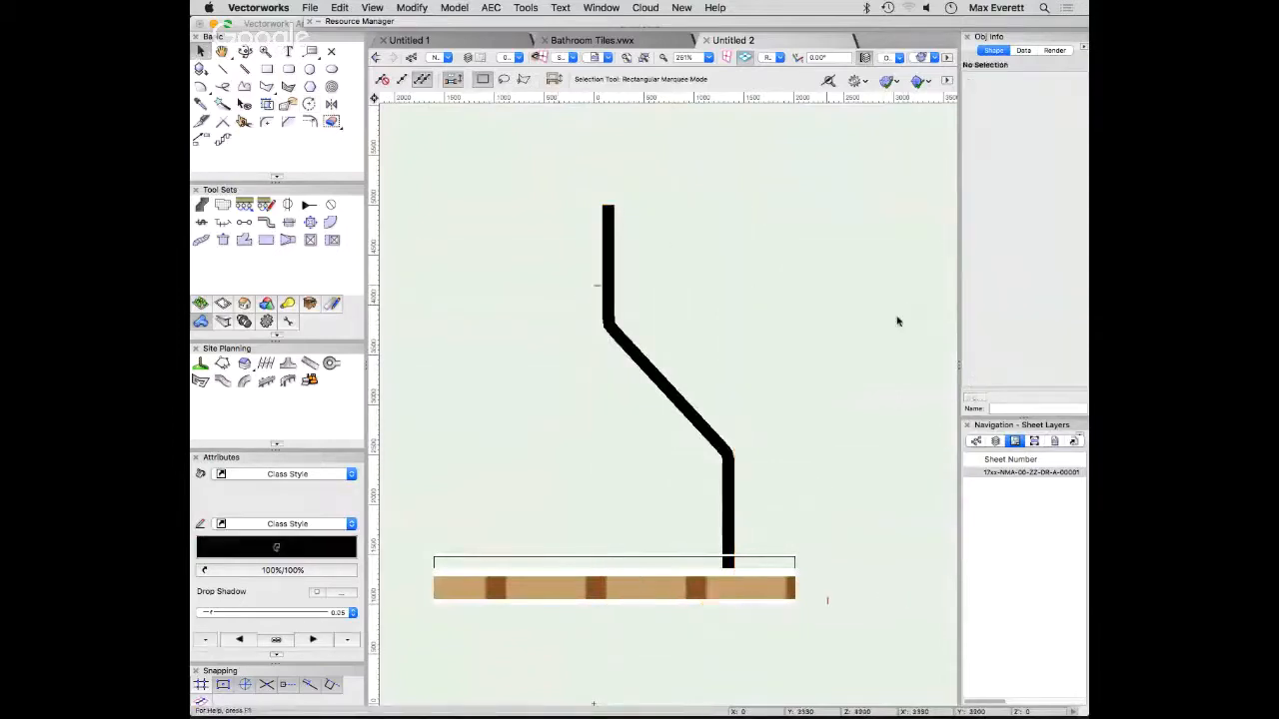
{"action": "left_click", "coordinate": [661, 352]}
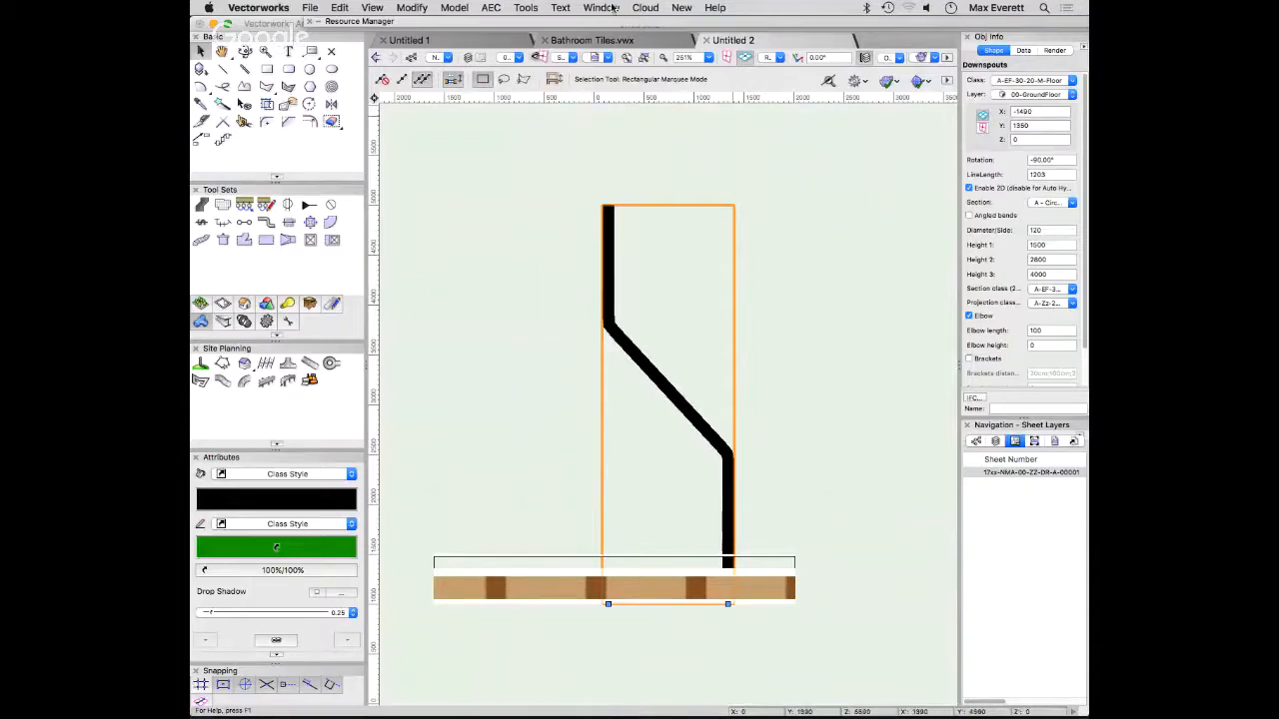
- Open the current workspace in the Workspace Editor and leave it without saving any changes
{"action": "left_click", "coordinate": [526, 8]}
{"action": "mouse_move", "coordinate": [636, 324]}
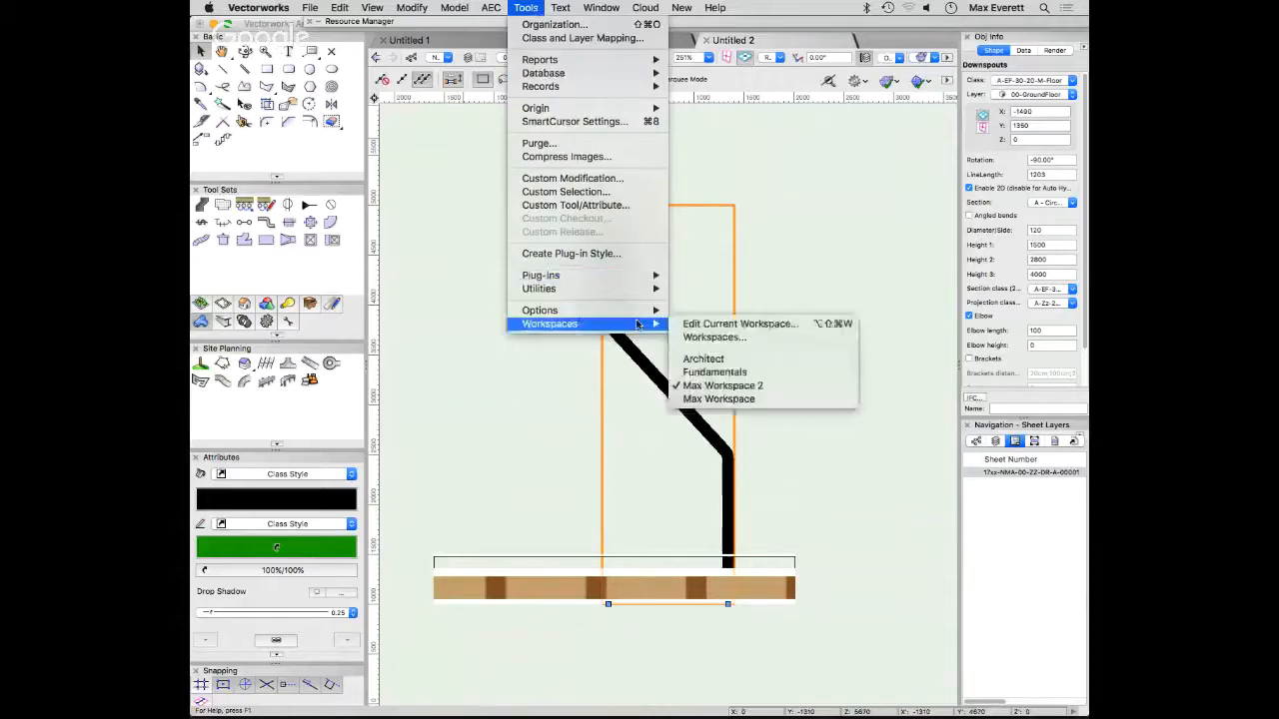
{"action": "left_click", "coordinate": [783, 325]}
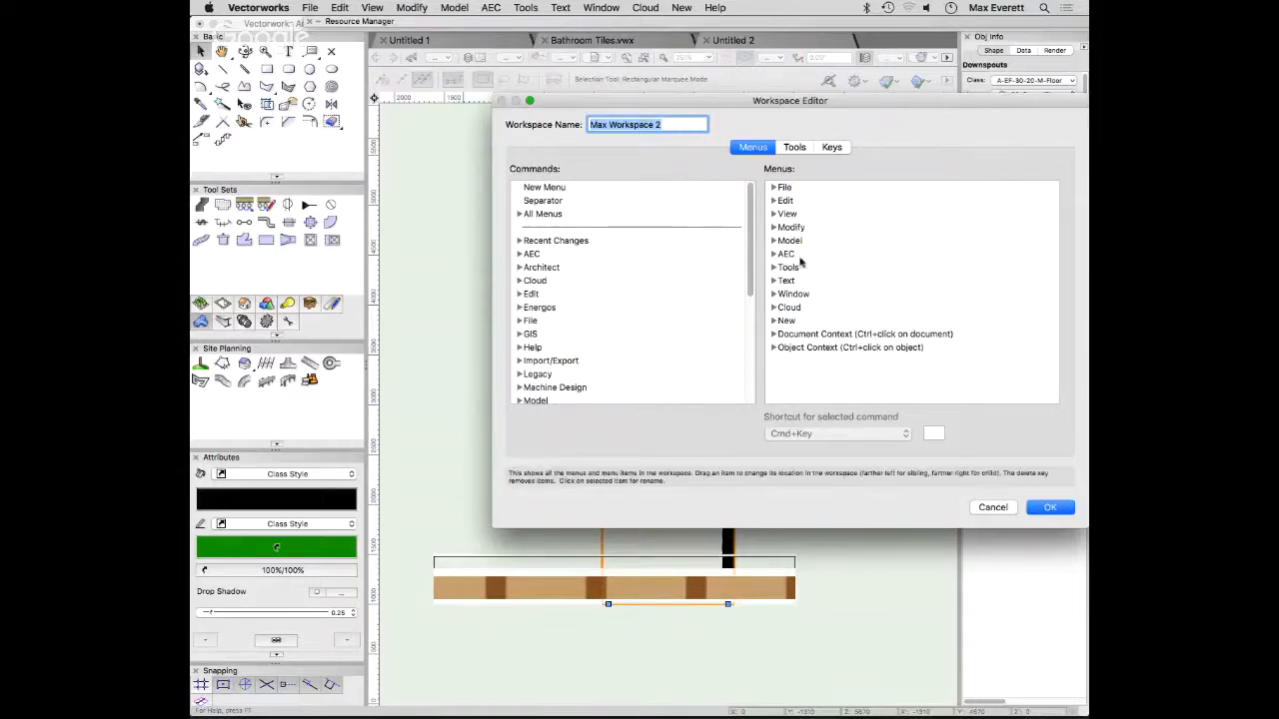
{"action": "left_click", "coordinate": [1008, 509]}
- Review the roof slab and the downspout in isometric and plan views, selecting each in turn
{"action": "key", "text": "1"}
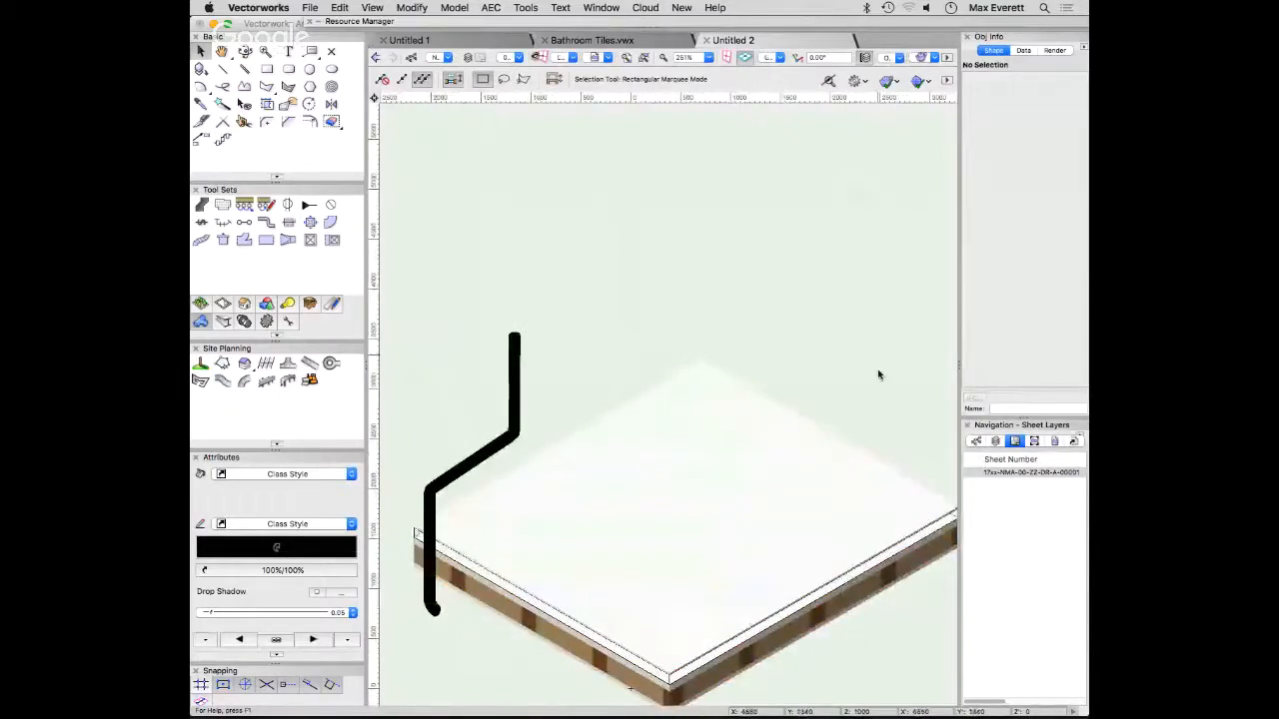
{"action": "scroll", "coordinate": [807, 388], "scroll_direction": "down", "scroll_amount": 1}
{"action": "middle_click_drag", "start_coordinate": [805, 386], "coordinate": [745, 195]}
{"action": "middle_click_drag", "start_coordinate": [645, 314], "coordinate": [655, 558], "text": "ctrl"}
{"action": "key", "text": "F5"}
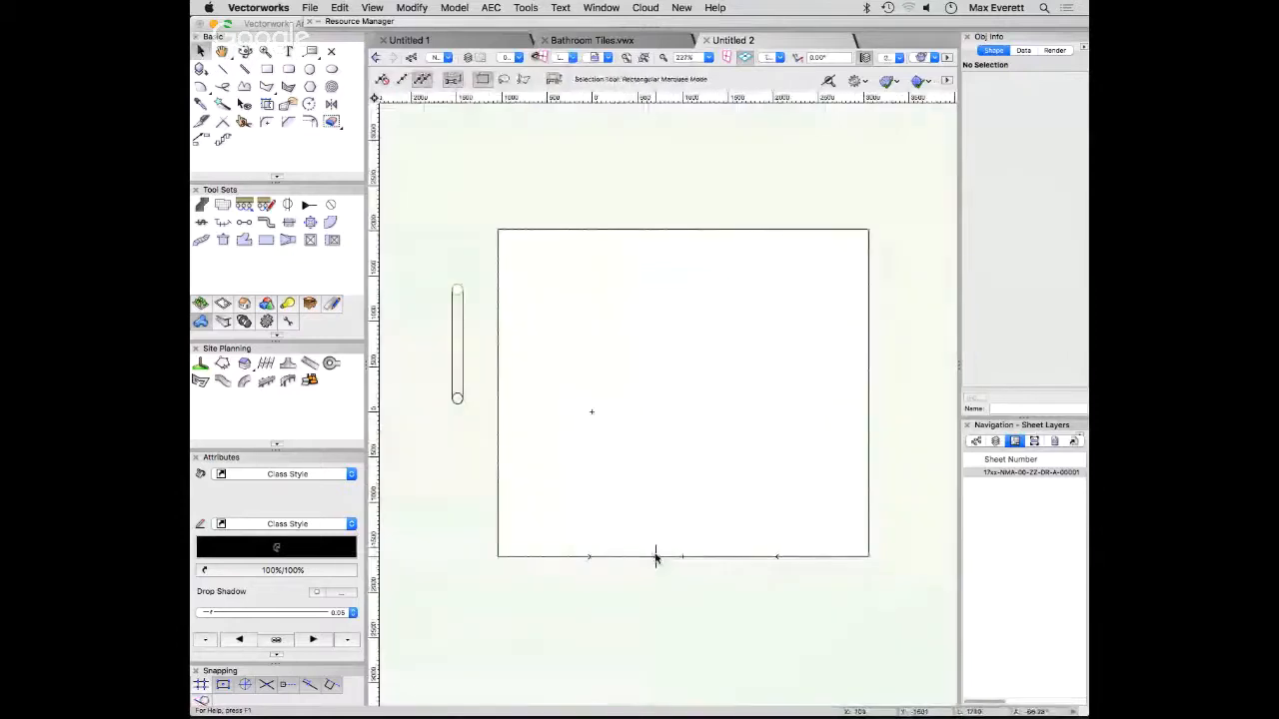
{"action": "left_click", "coordinate": [657, 555]}
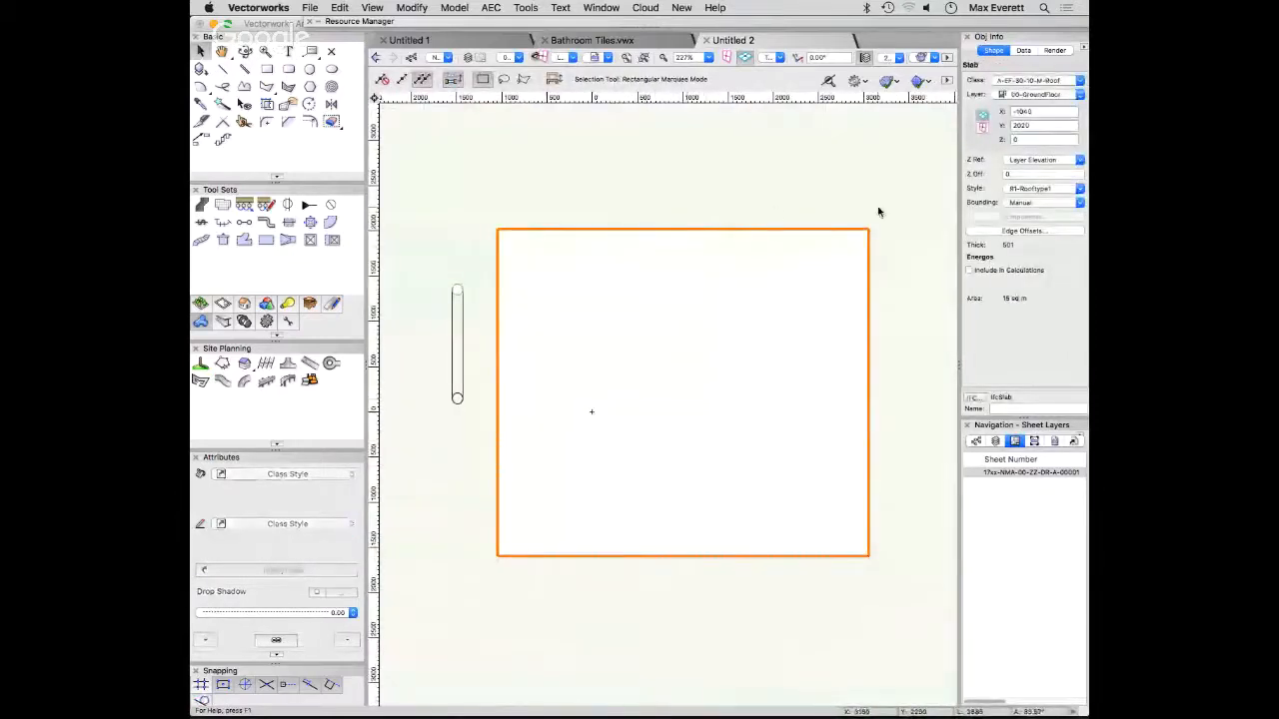
{"action": "middle_click_drag", "start_coordinate": [914, 254], "coordinate": [882, 301]}
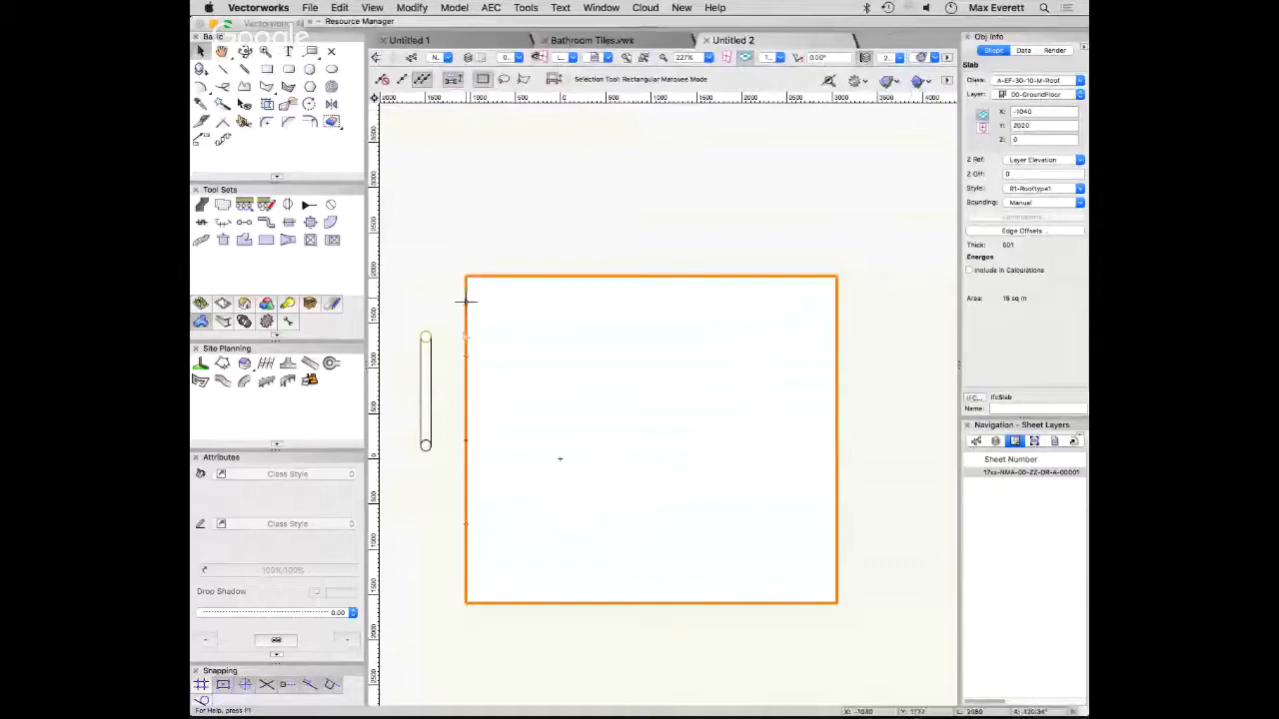
{"action": "left_click", "coordinate": [422, 372]}
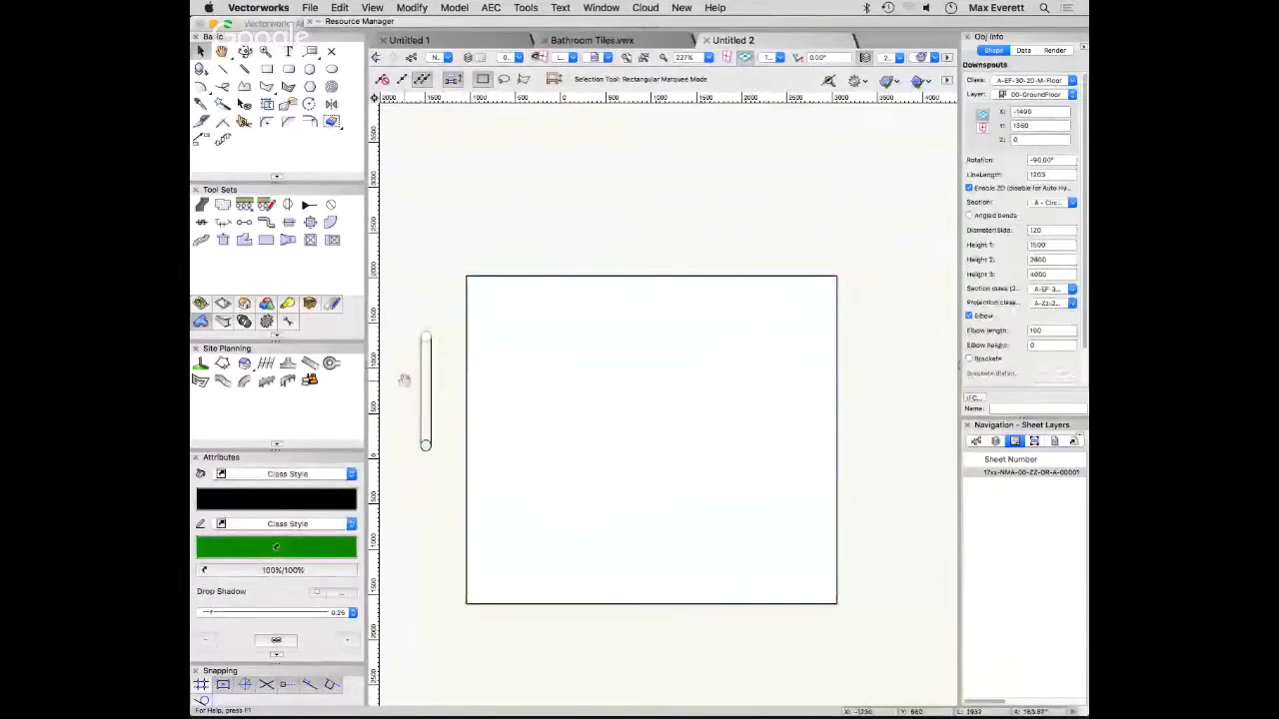
{"action": "middle_click_drag", "start_coordinate": [404, 379], "coordinate": [453, 371]}
{"action": "scroll", "coordinate": [468, 375], "scroll_direction": "up", "scroll_amount": 2}
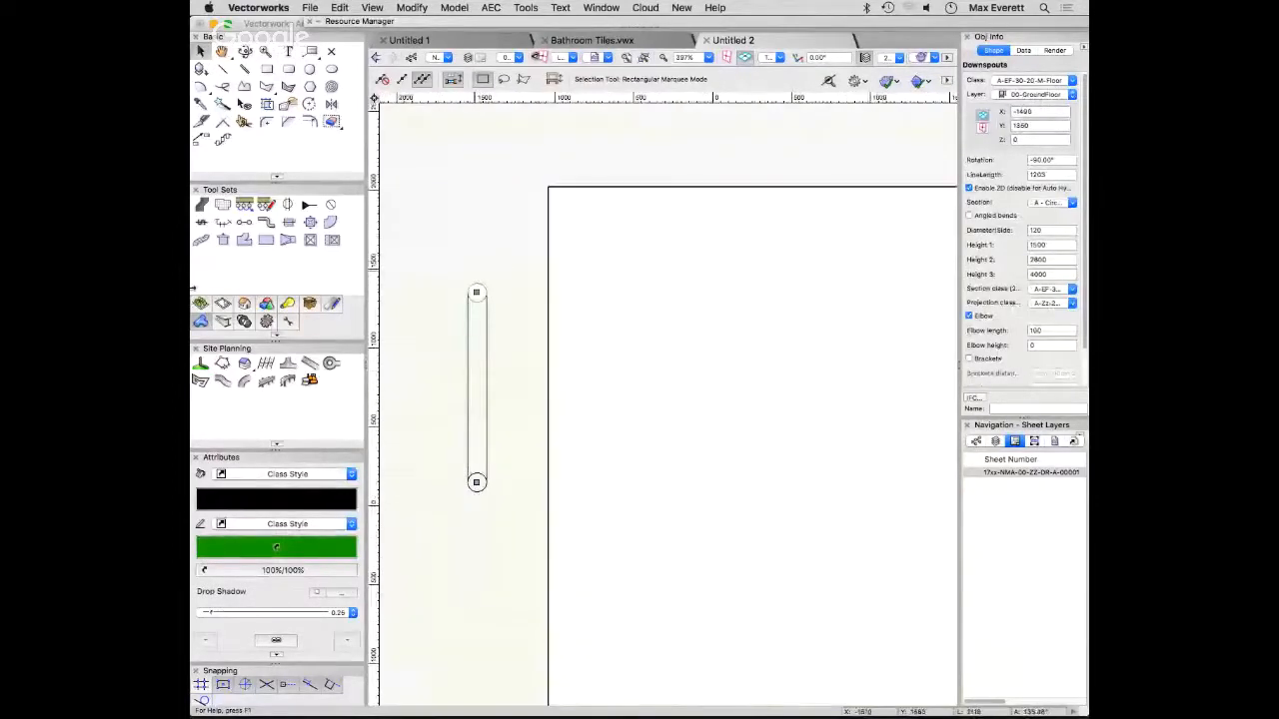
- Place a default HVAC vertical duct beyond the downspout's upper end in plan and change its type to Round
{"action": "left_click", "coordinate": [309, 239]}
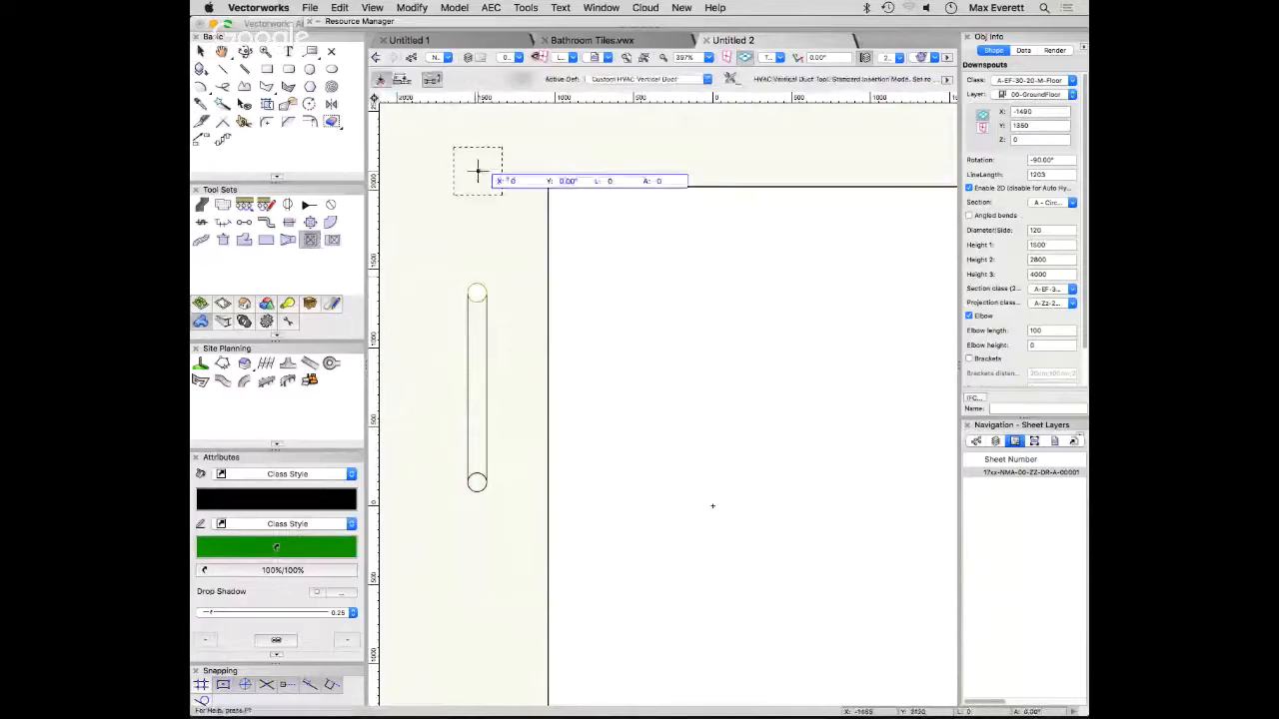
{"action": "left_click", "coordinate": [509, 172]}
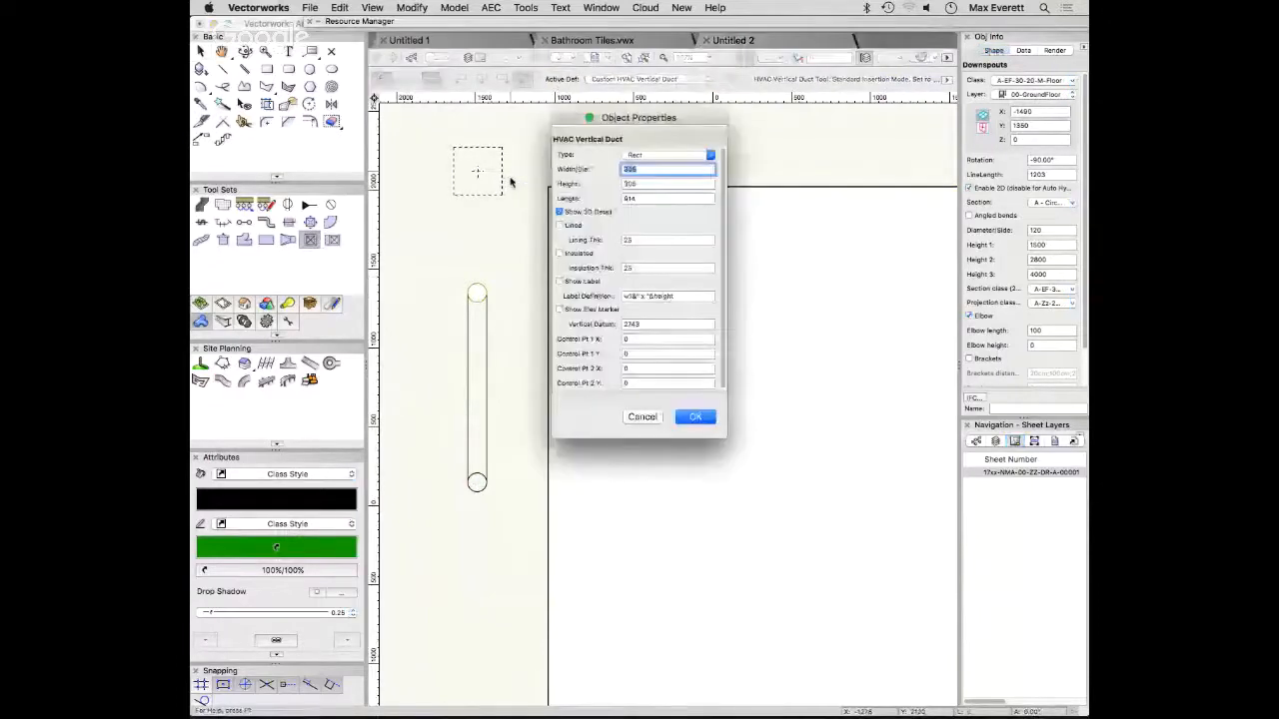
{"action": "left_click", "coordinate": [695, 418]}
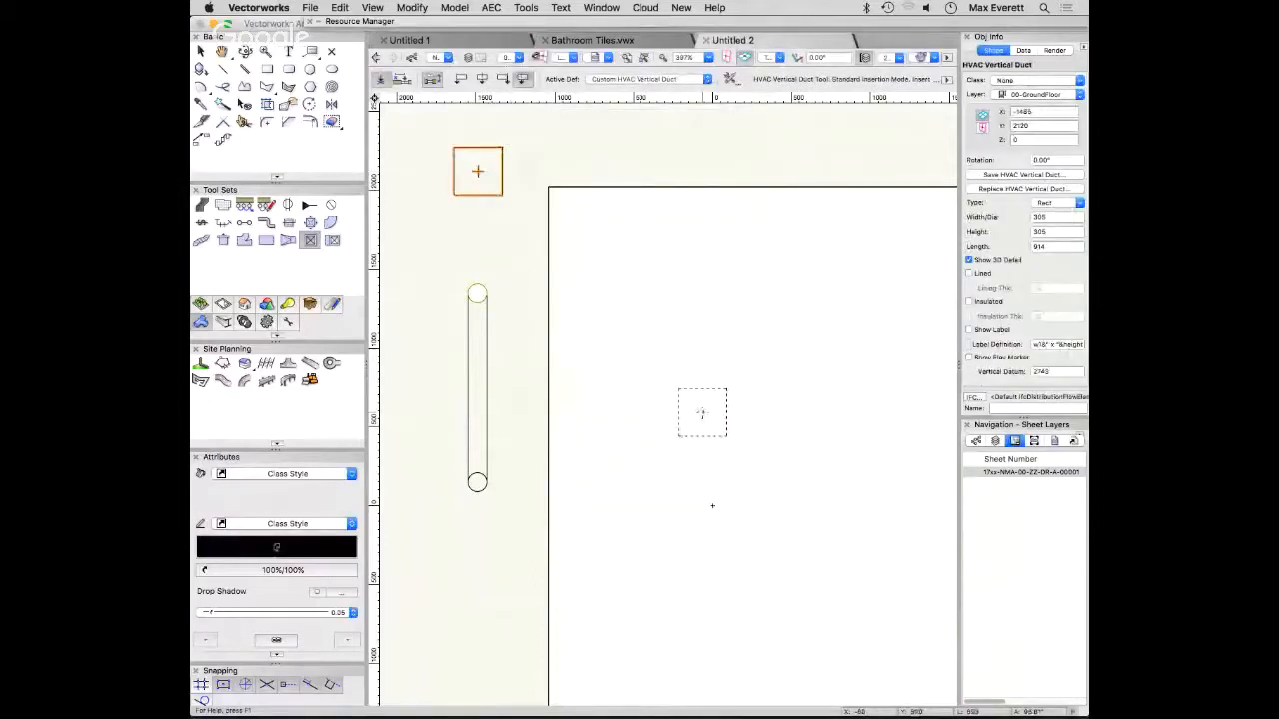
{"action": "key", "text": "1"}
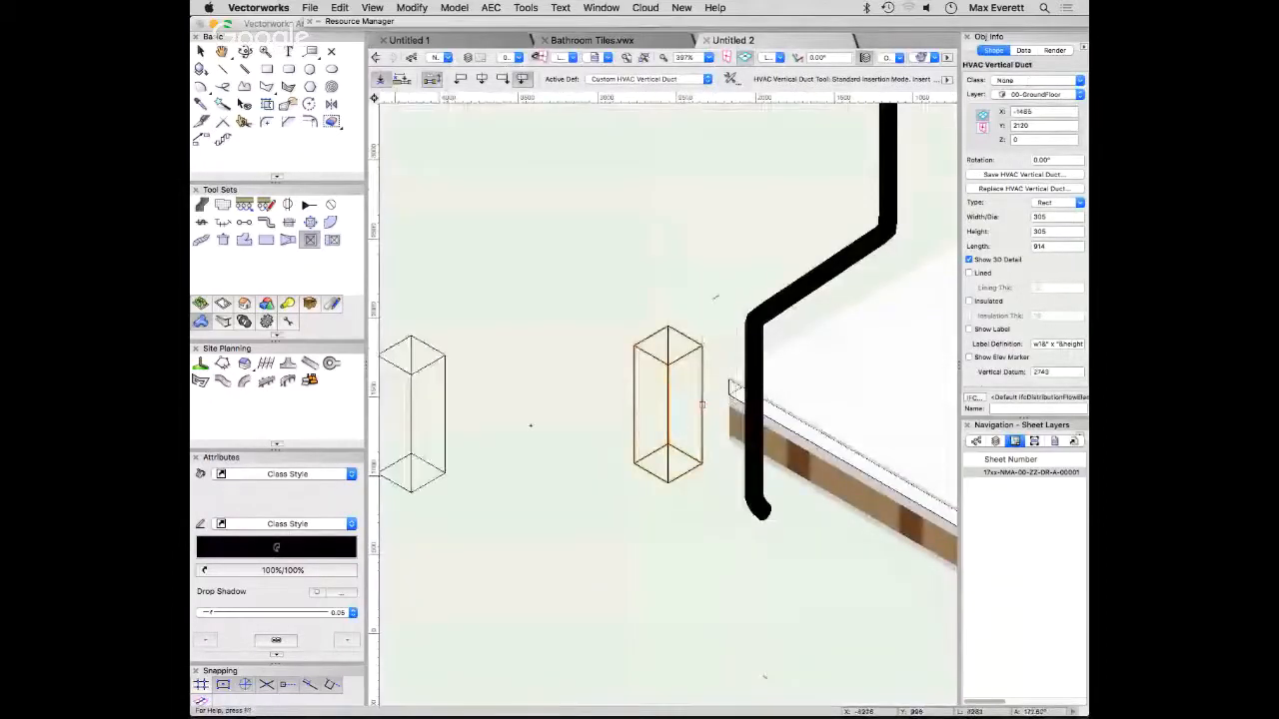
{"action": "left_click", "coordinate": [1057, 201]}
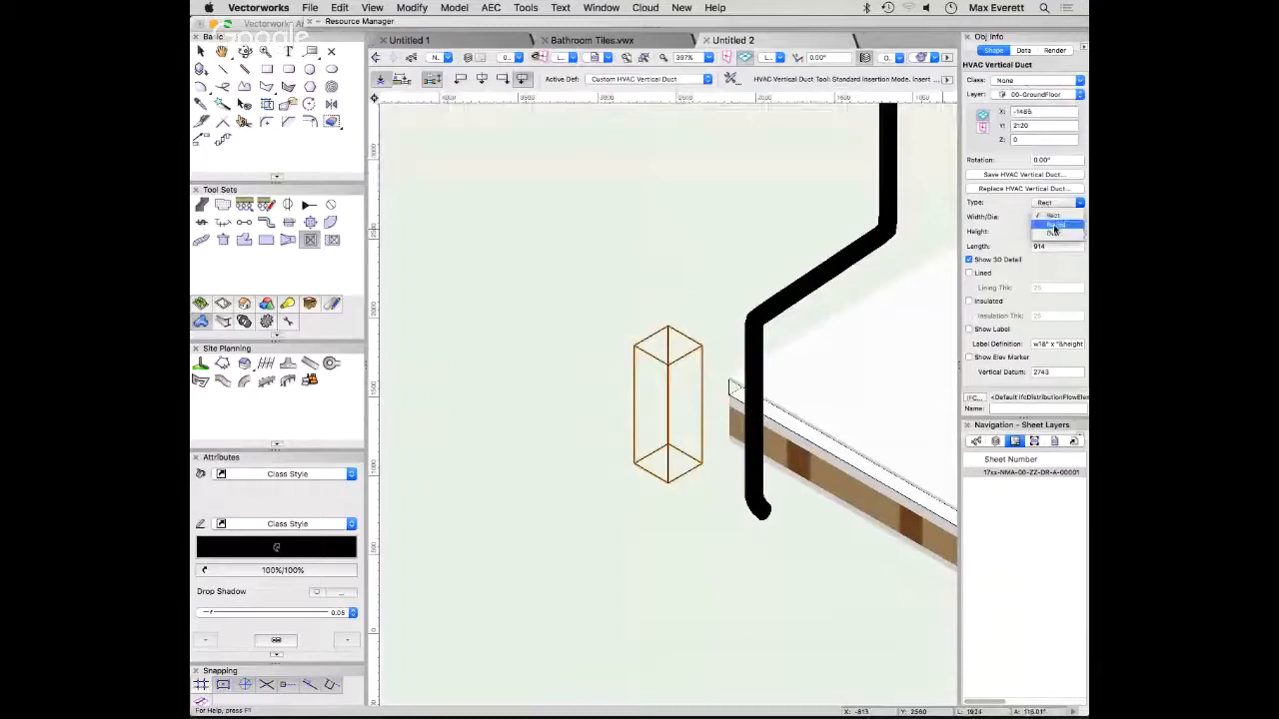
{"action": "left_click", "coordinate": [1051, 218]}
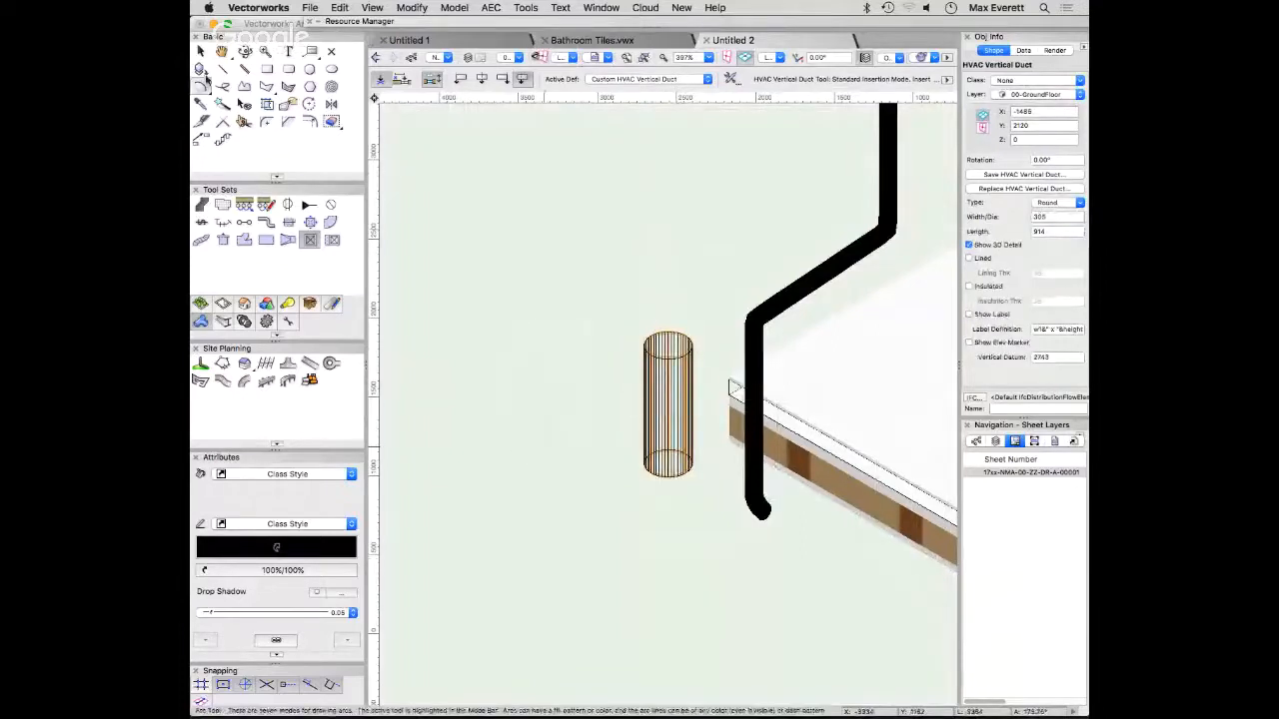
- Delete the round vertical duct and return to the plan view
{"action": "key", "text": "x"}
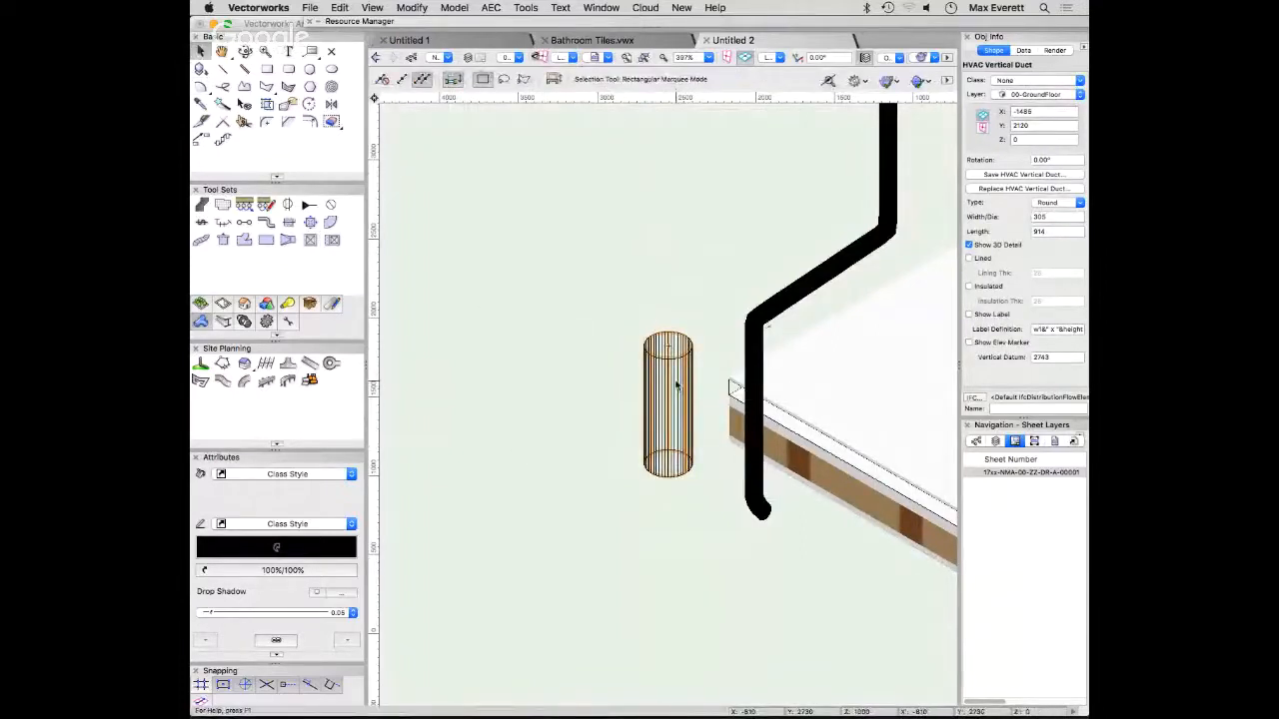
{"action": "key", "text": "BackSpace"}
{"action": "key", "text": "super+5"}
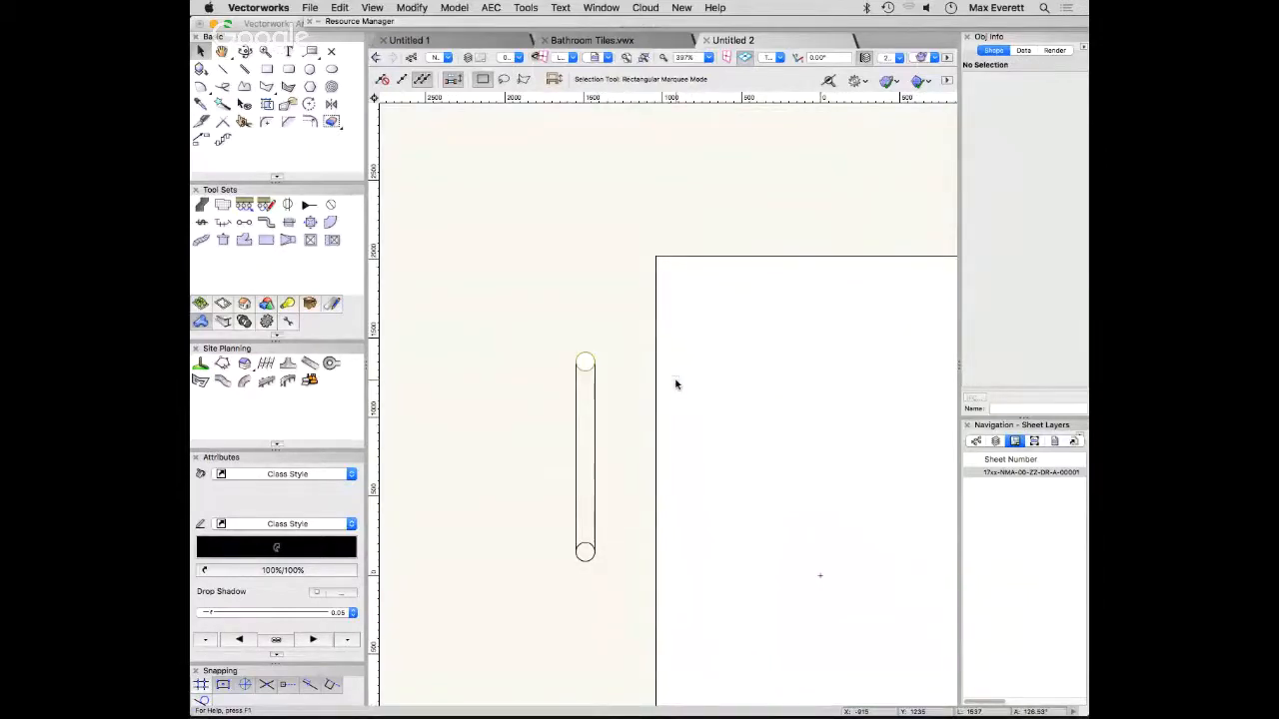
- Select the downspout and the roof slab in turn, and switch to Safari
{"action": "left_click", "coordinate": [584, 370]}
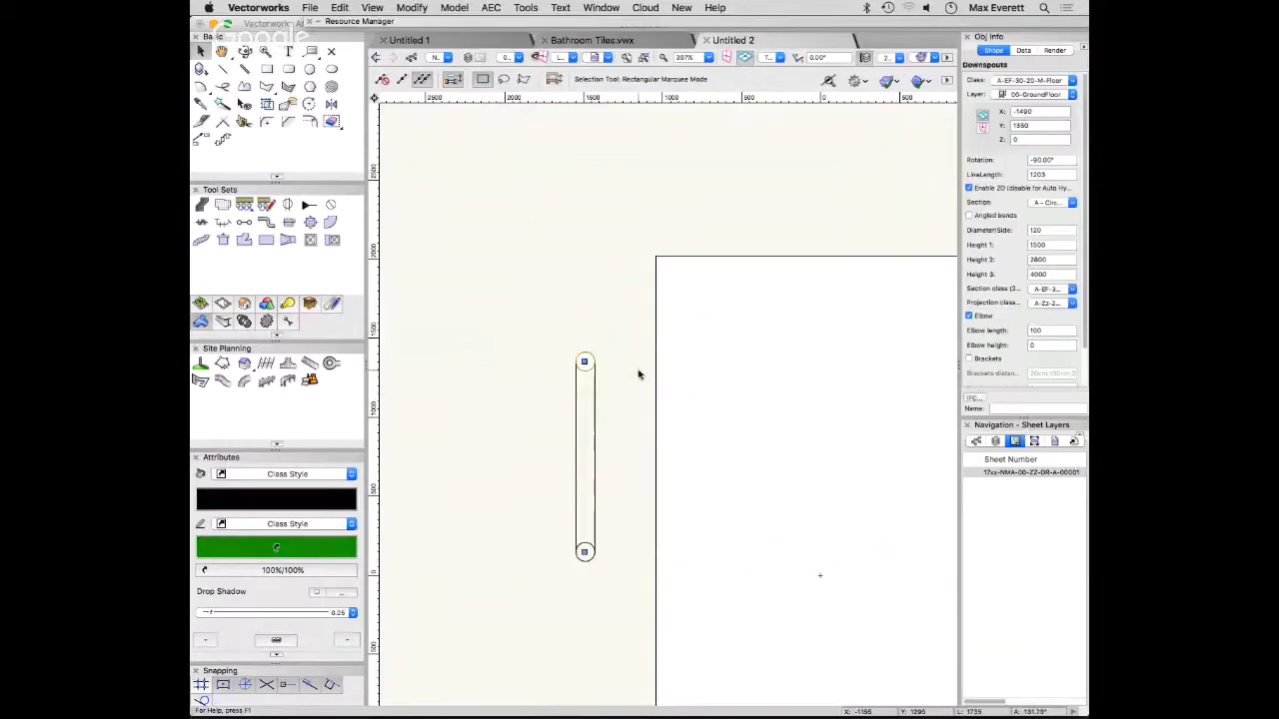
{"action": "left_click", "coordinate": [685, 318]}
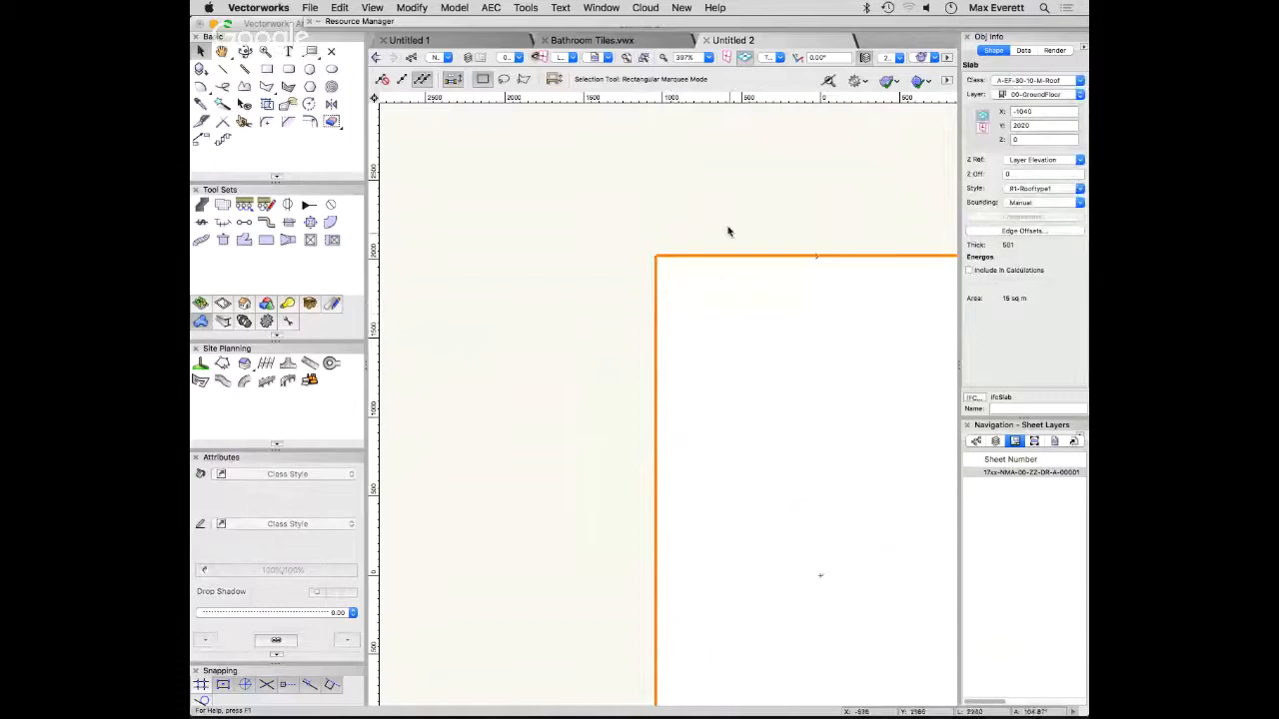
{"action": "mouse_move", "coordinate": [917, 711]}
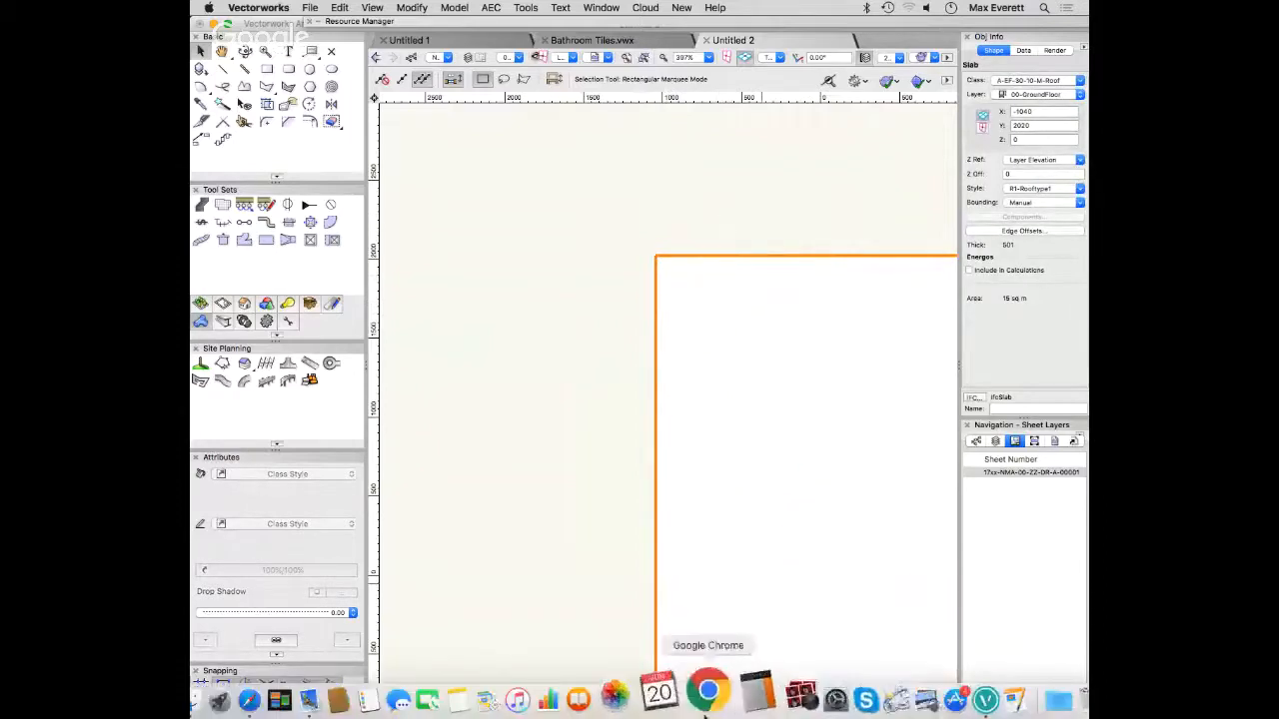
{"action": "left_click", "coordinate": [249, 701]}
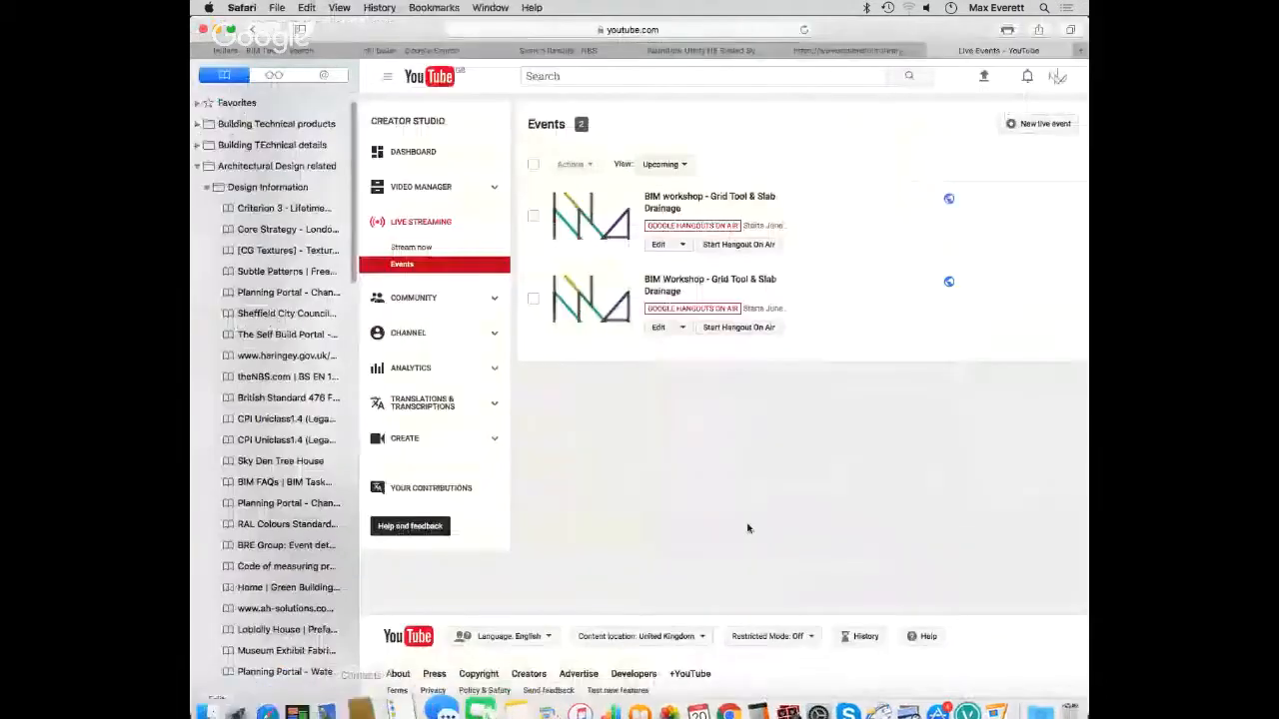